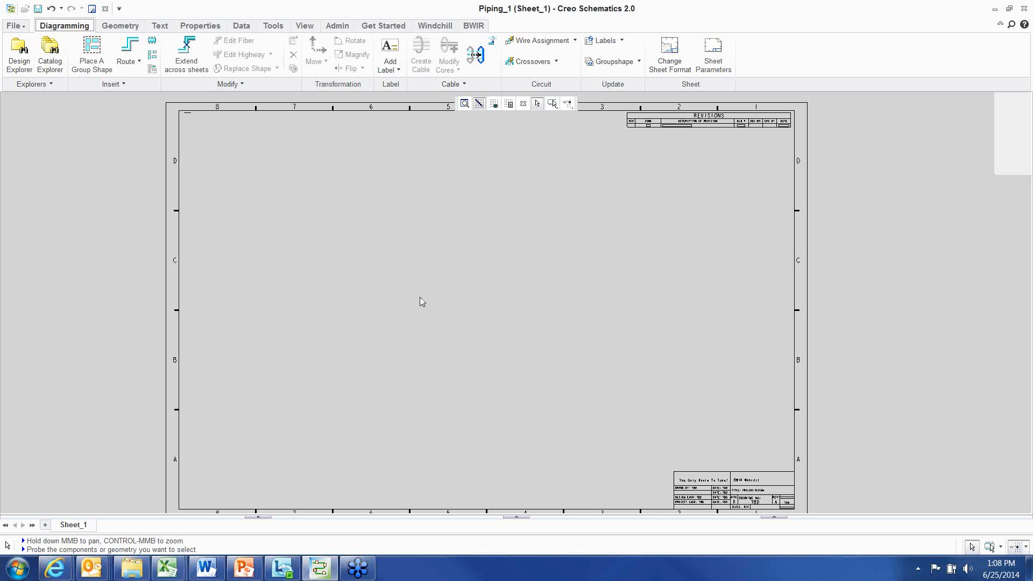
# Zoom the sheet to fit, then show the sheet grid and hide it again
pyautogui.moveTo(398, 244)
pyautogui.mouseDown(button='middle')
pyautogui.moveTo(379, 252)
pyautogui.moveTo(389, 247)
pyautogui.mouseUp(button='middle')
pyautogui.scroll(-1, 389, 246)
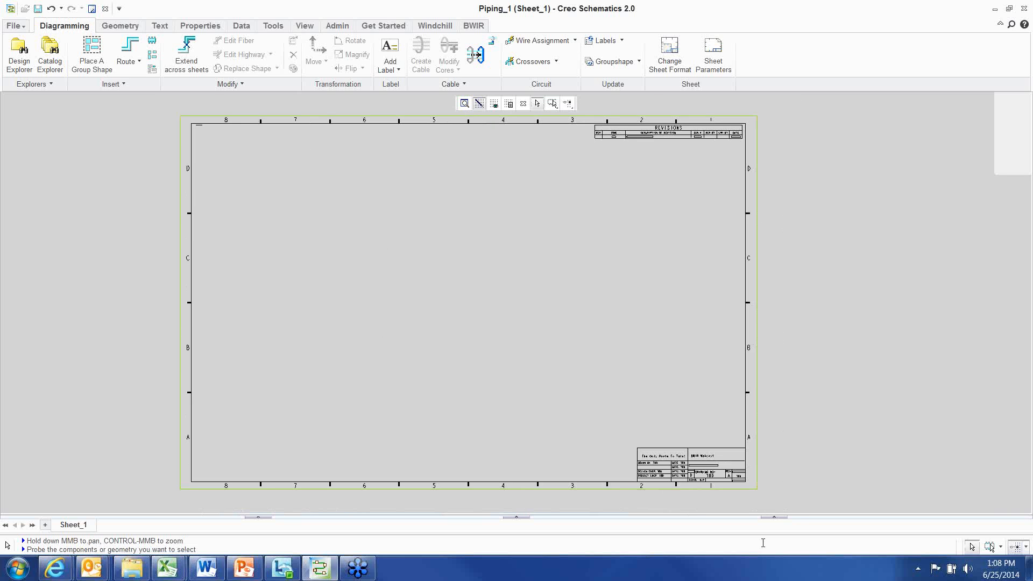
pyautogui.click(494, 103)
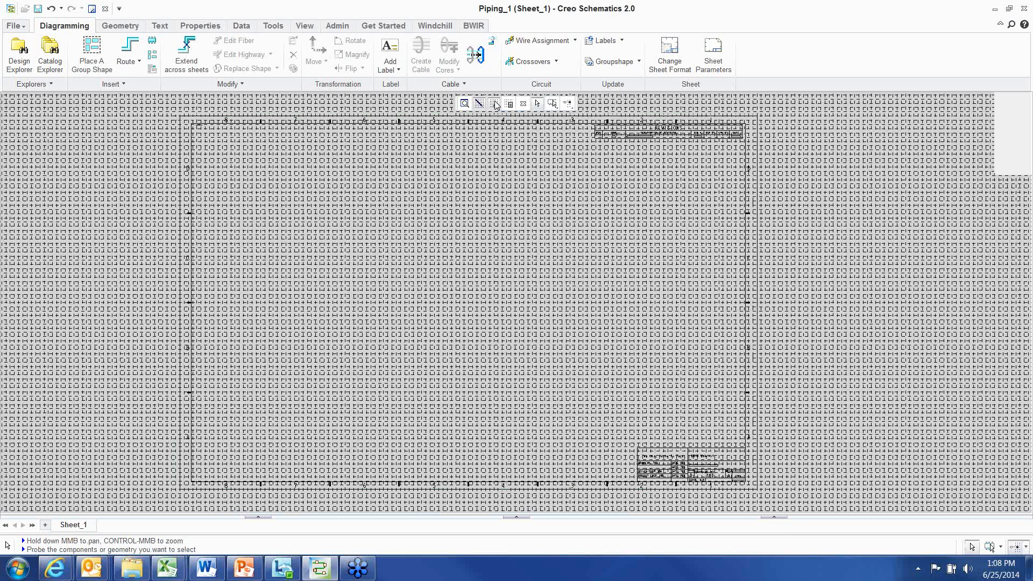
pyautogui.click(495, 104)
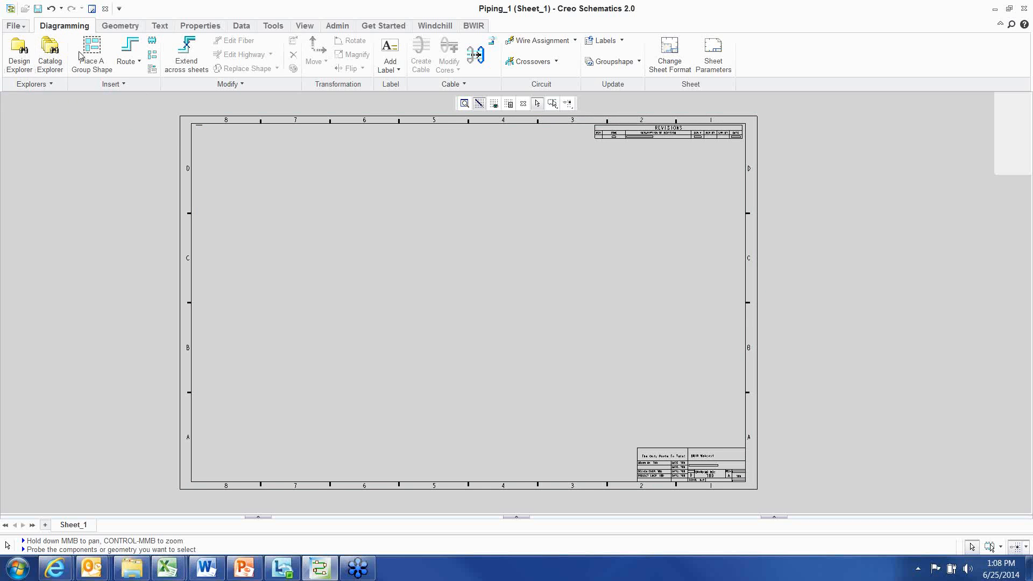
# Open the Design Explorer and browse the Design_1 folder and its subfolders Folder_116 to Folder_118
pyautogui.click(19, 52)
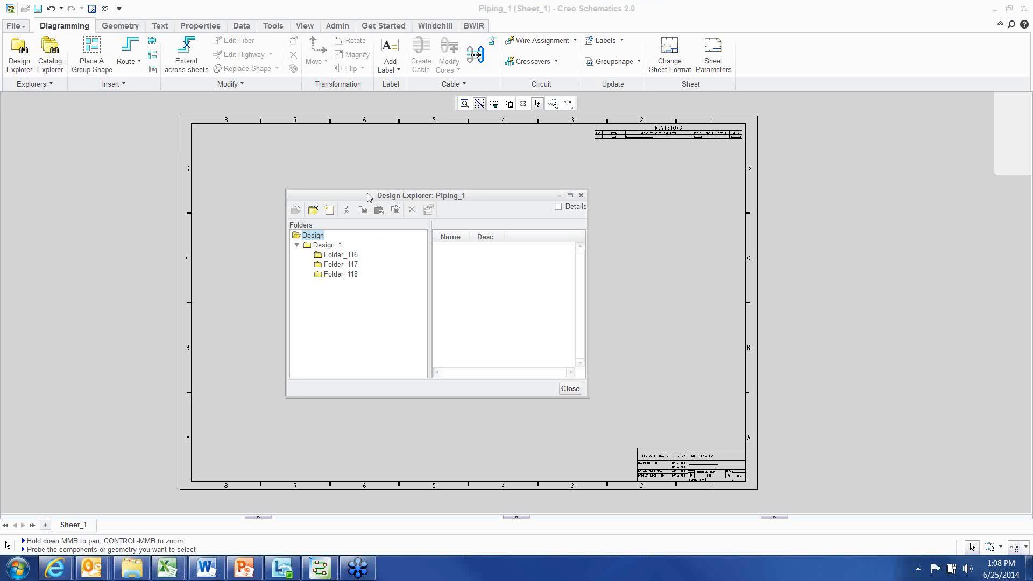
pyautogui.moveTo(369, 195); pyautogui.dragTo(359, 176)
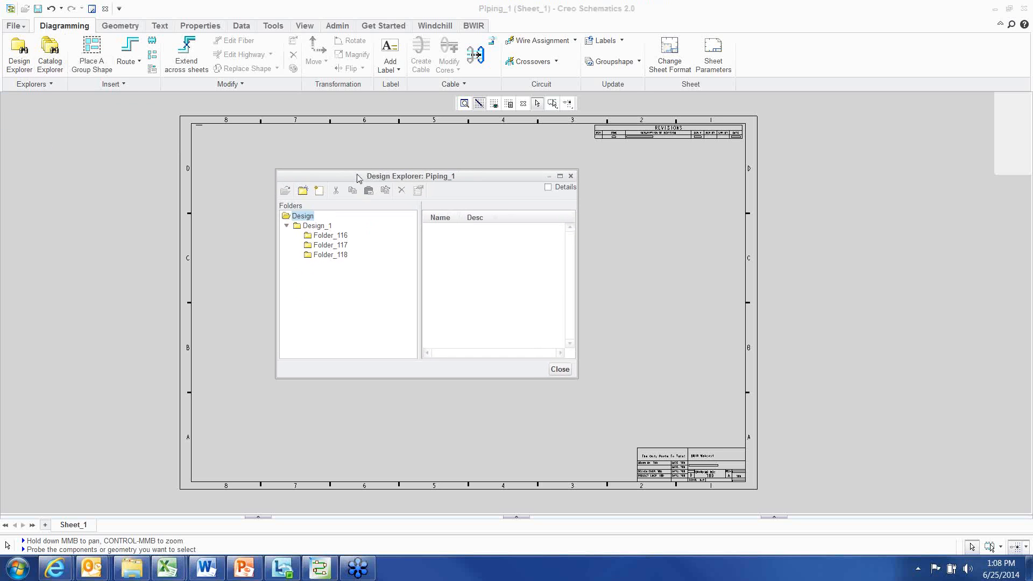
pyautogui.click(319, 226)
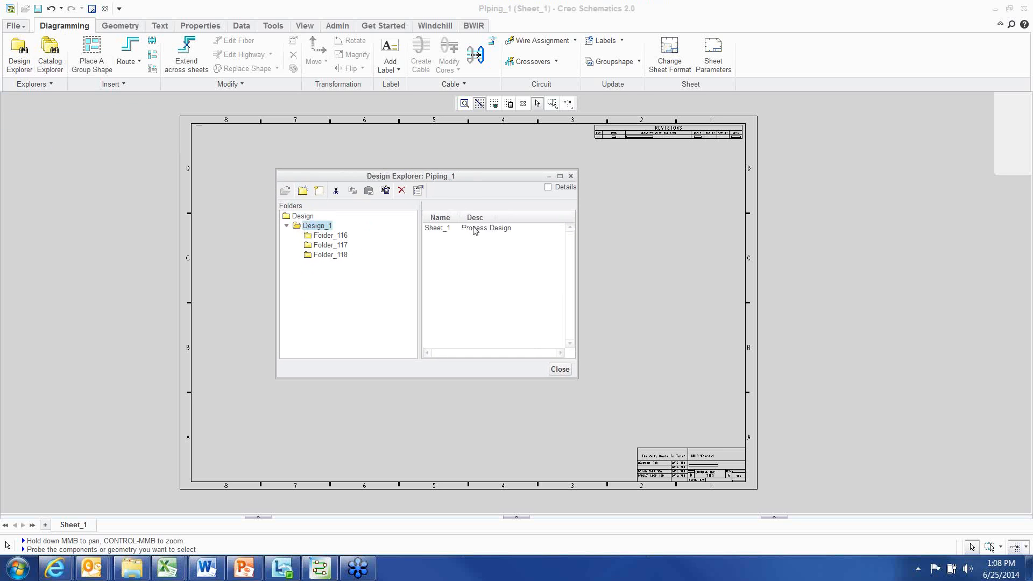
pyautogui.click(473, 229)
pyautogui.click(325, 237)
pyautogui.click(327, 245)
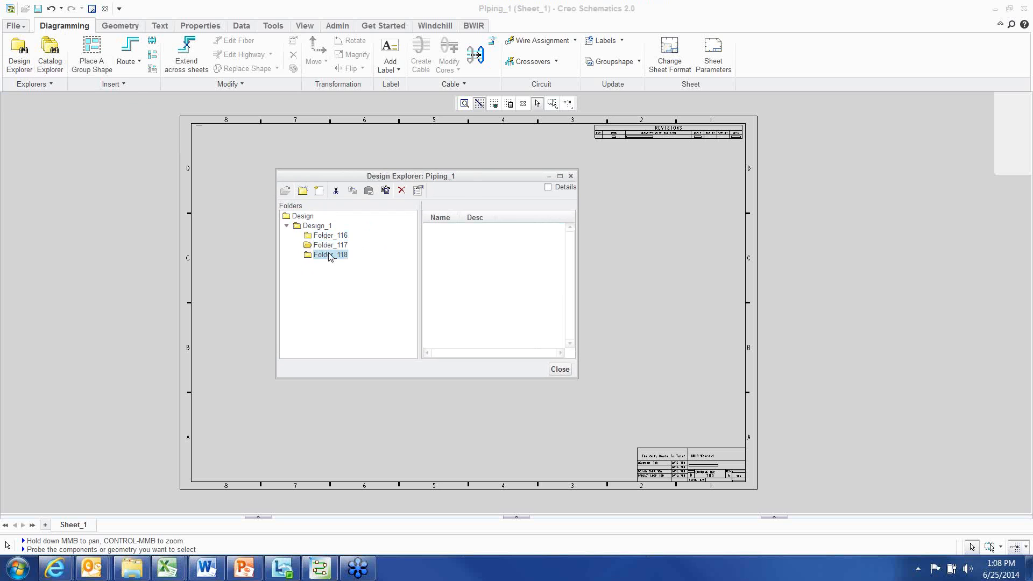
pyautogui.click(329, 255)
# Select Sheet_1 in Design_1, widen the contents pane, review Folder_116, and close the Design Explorer
pyautogui.click(318, 226)
pyautogui.click(437, 228)
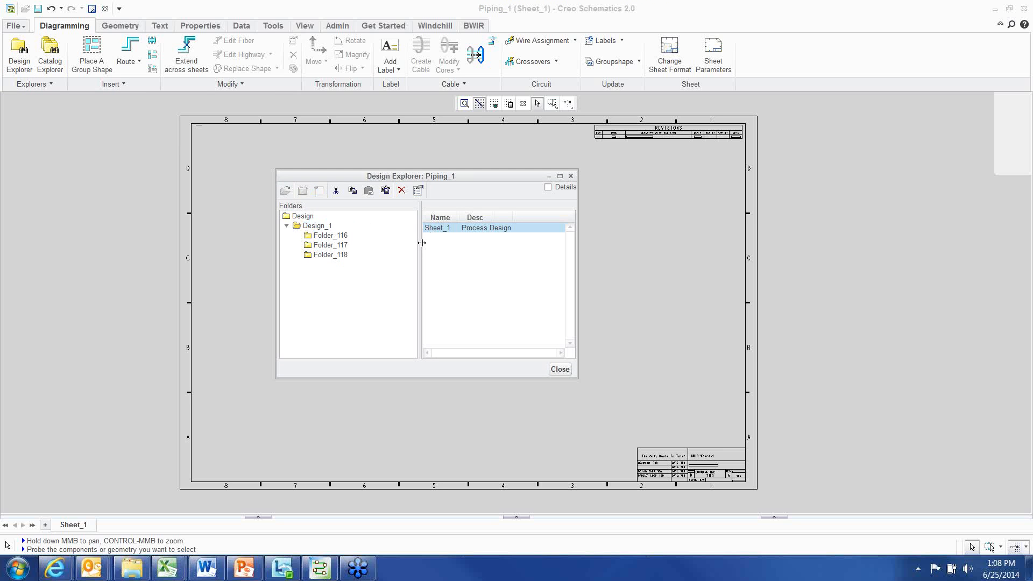
pyautogui.moveTo(419, 242); pyautogui.dragTo(389, 242)
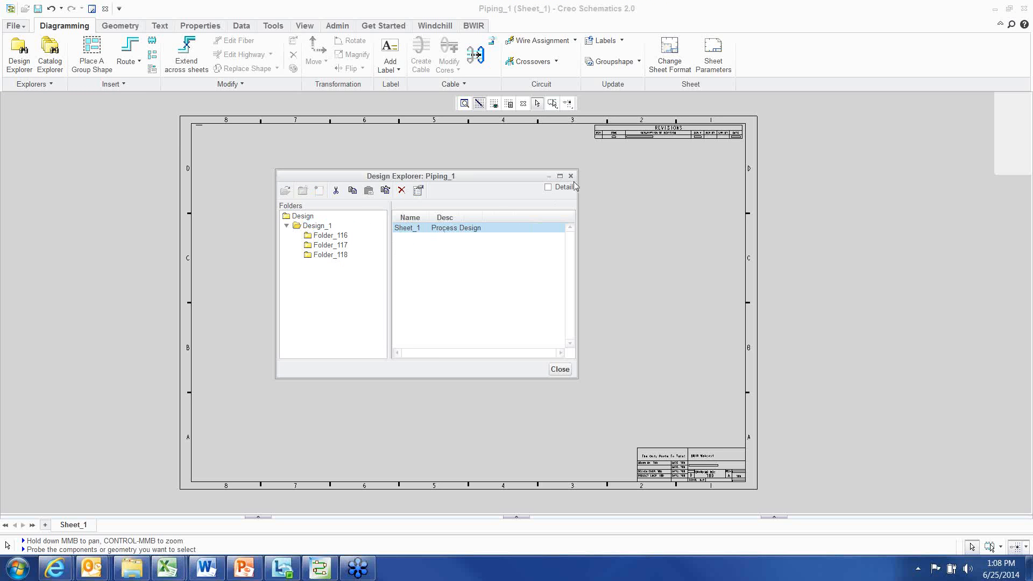
pyautogui.click(328, 236)
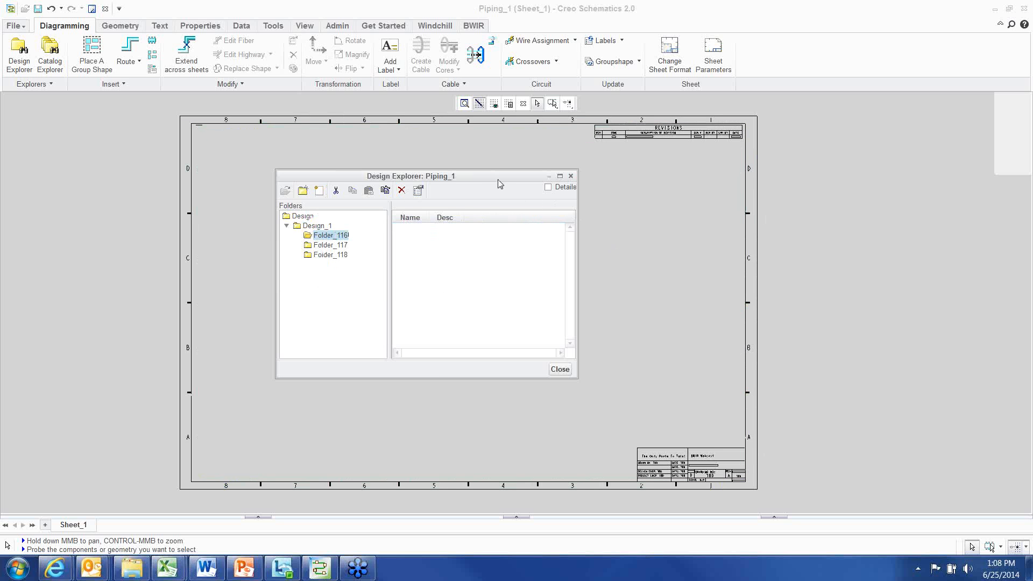
pyautogui.moveTo(500, 182); pyautogui.dragTo(516, 188)
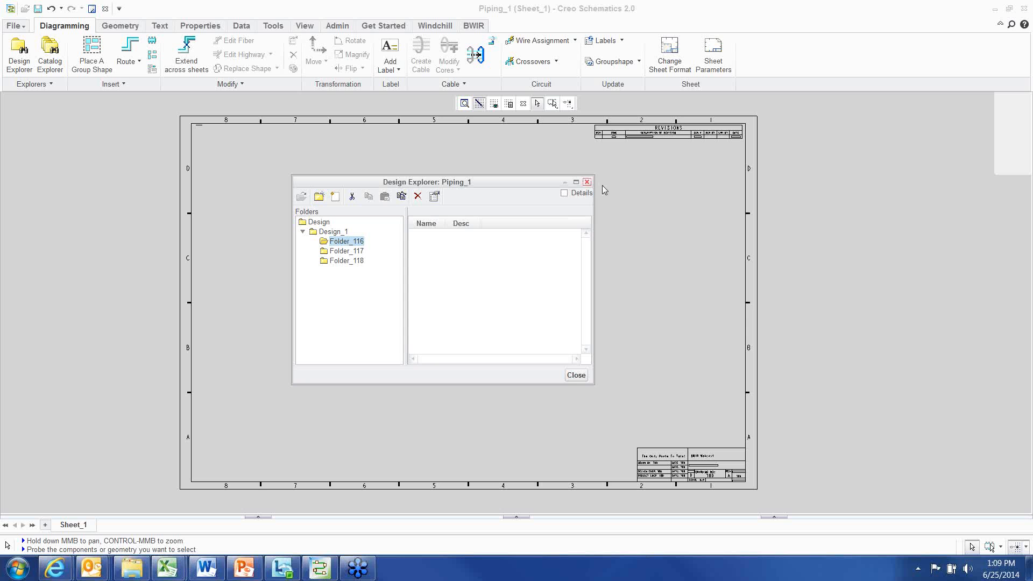
pyautogui.click(587, 182)
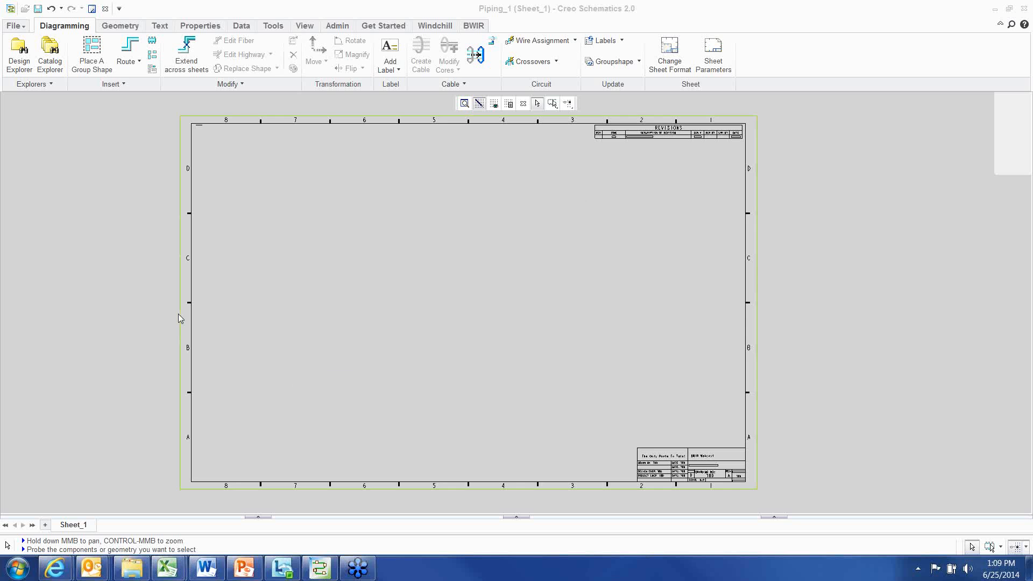
# Open the Catalog Explorer and browse the PUMPS and CHECK_VALVES block folders, previewing SCREW_DOWN_CHECK_VALVE
pyautogui.click(50, 54)
pyautogui.moveTo(330, 127); pyautogui.dragTo(358, 126)
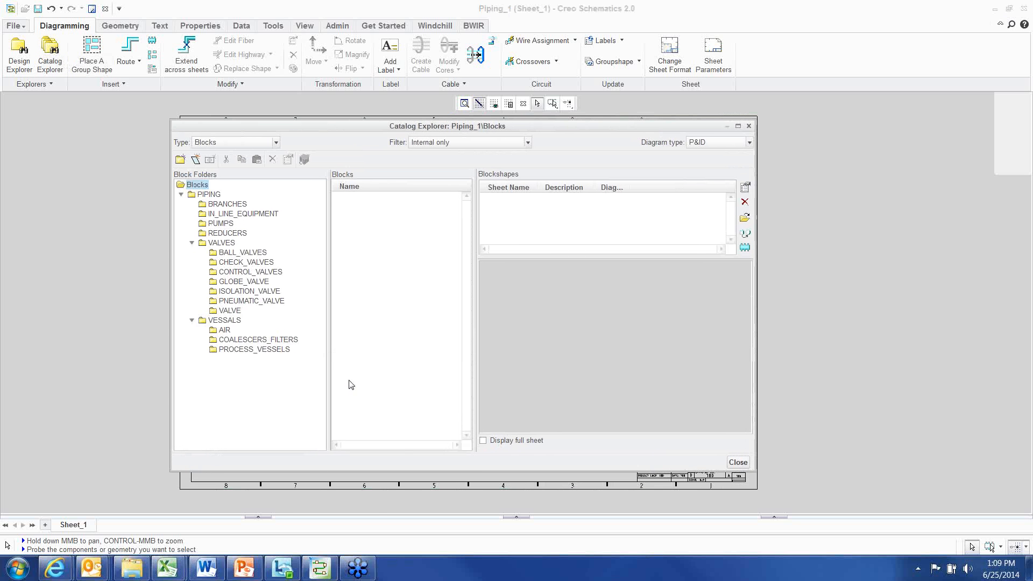
pyautogui.click(219, 223)
pyautogui.click(367, 198)
pyautogui.click(245, 264)
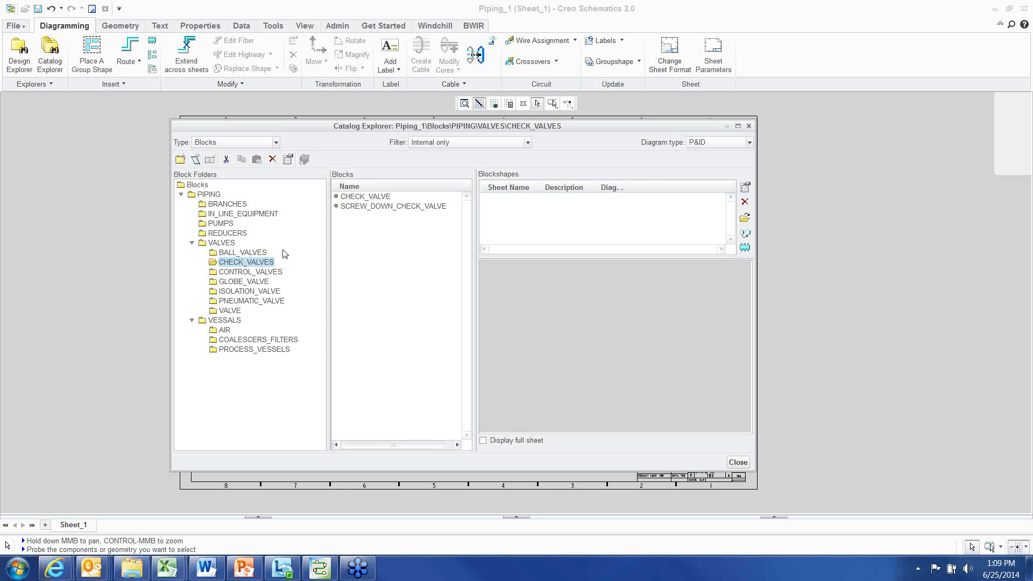
pyautogui.click(365, 198)
pyautogui.click(359, 207)
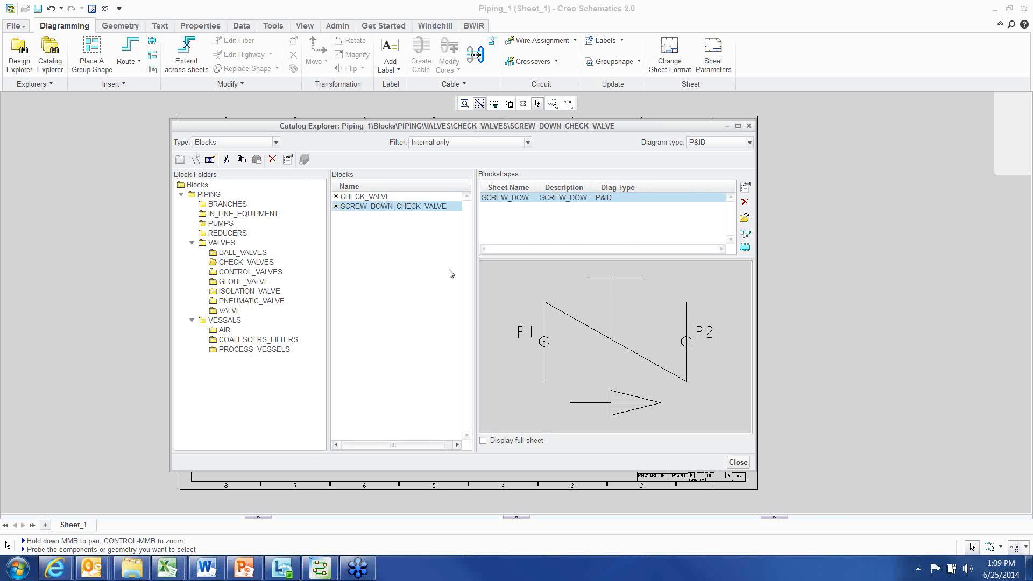
# Switch the catalog type to Groups and preview the CS_PIPELINE group in the PIPELINES folder
pyautogui.click(241, 142)
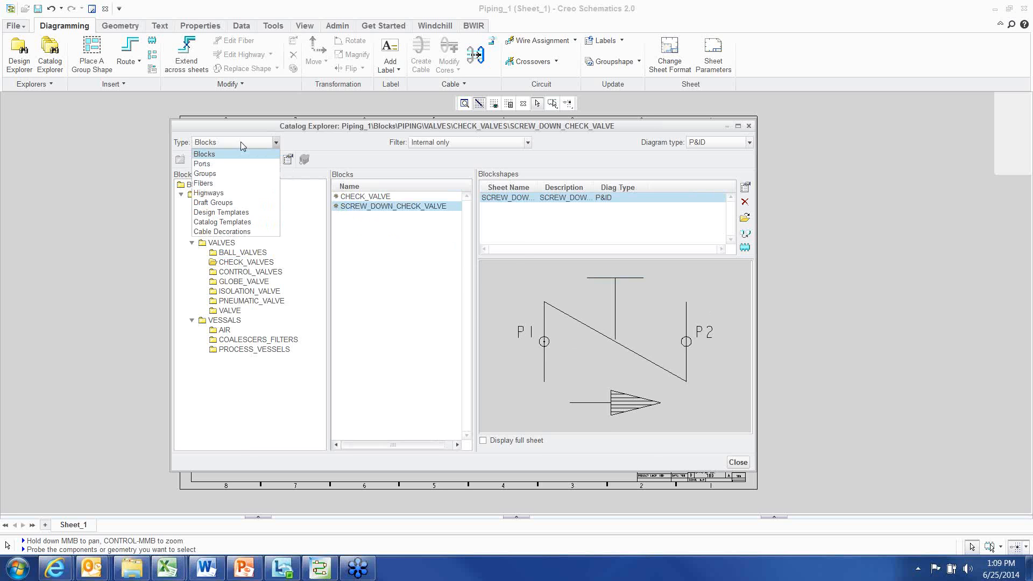
pyautogui.click(237, 173)
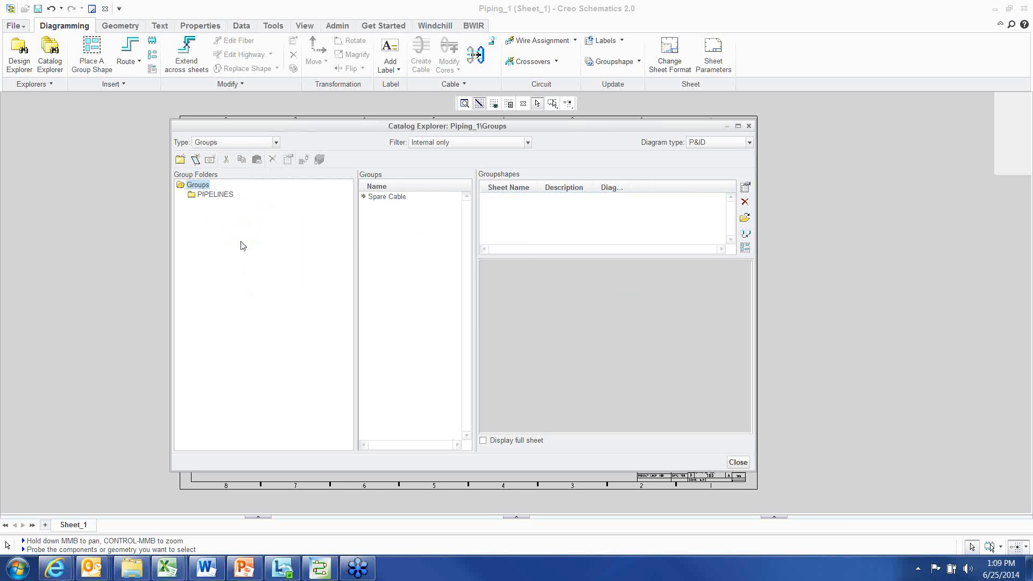
pyautogui.click(225, 195)
pyautogui.click(390, 197)
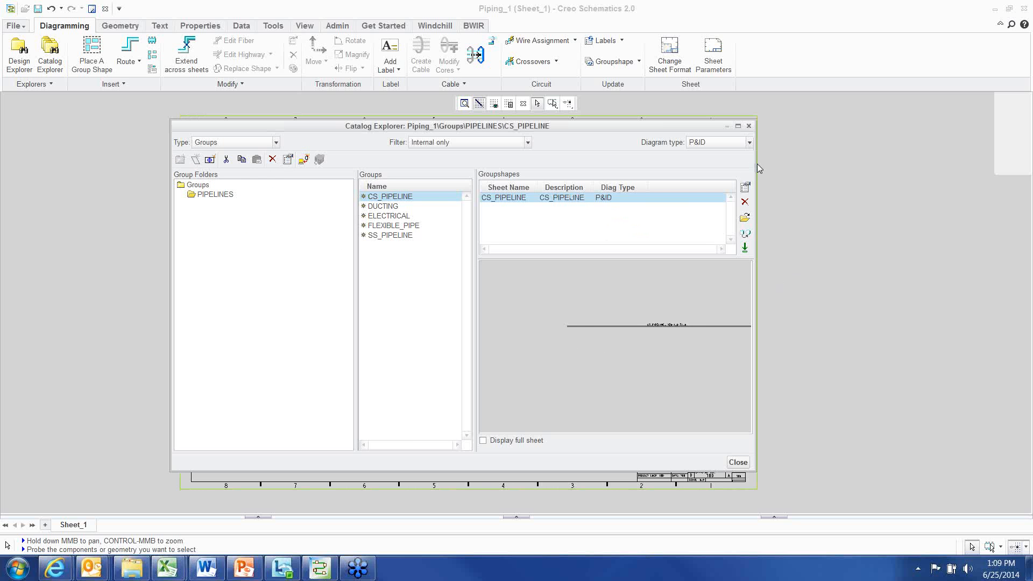
pyautogui.moveTo(756, 164); pyautogui.dragTo(783, 164)
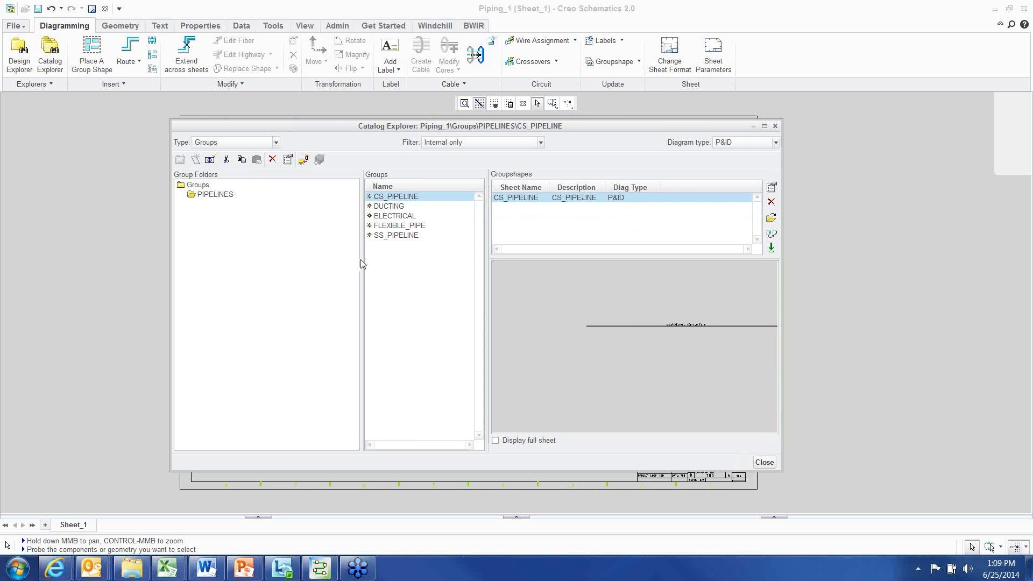
pyautogui.moveTo(362, 257); pyautogui.dragTo(292, 226)
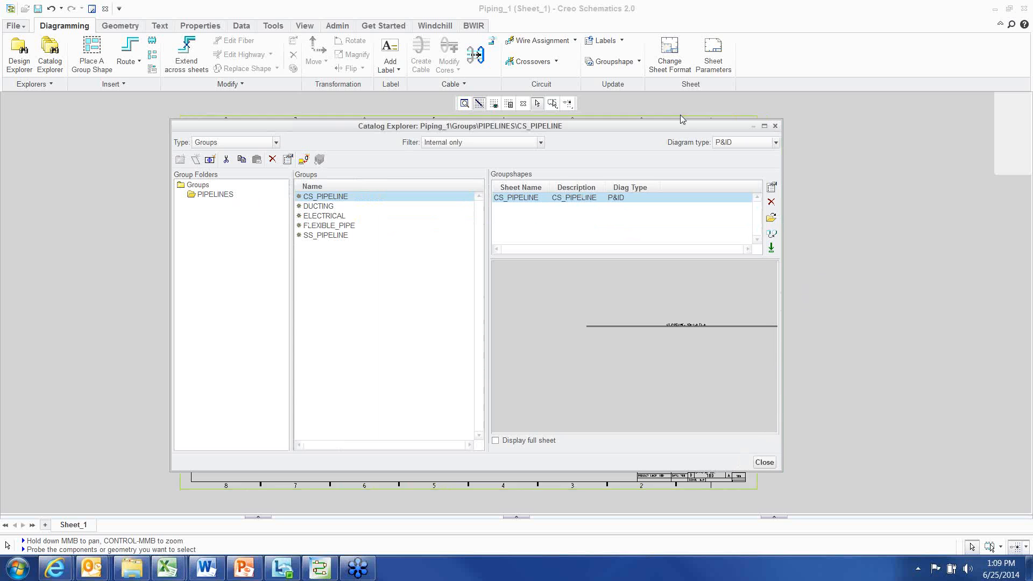
pyautogui.moveTo(680, 125); pyautogui.dragTo(665, 209)
pyautogui.moveTo(665, 246); pyautogui.dragTo(675, 154)
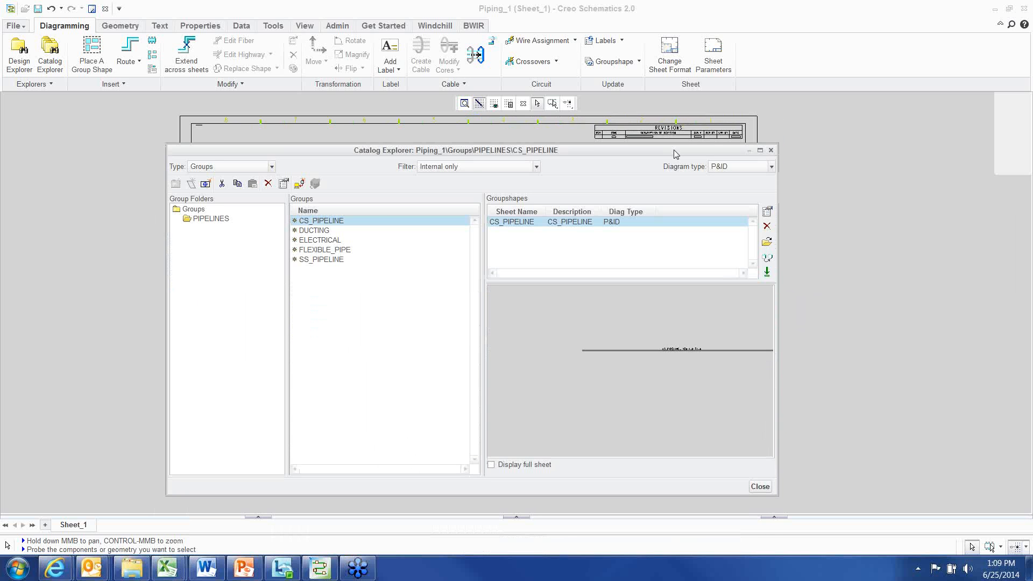
# Switch the catalog type back to Blocks, review the filter options, and close the Catalog Explorer
pyautogui.click(207, 167)
pyautogui.click(207, 185)
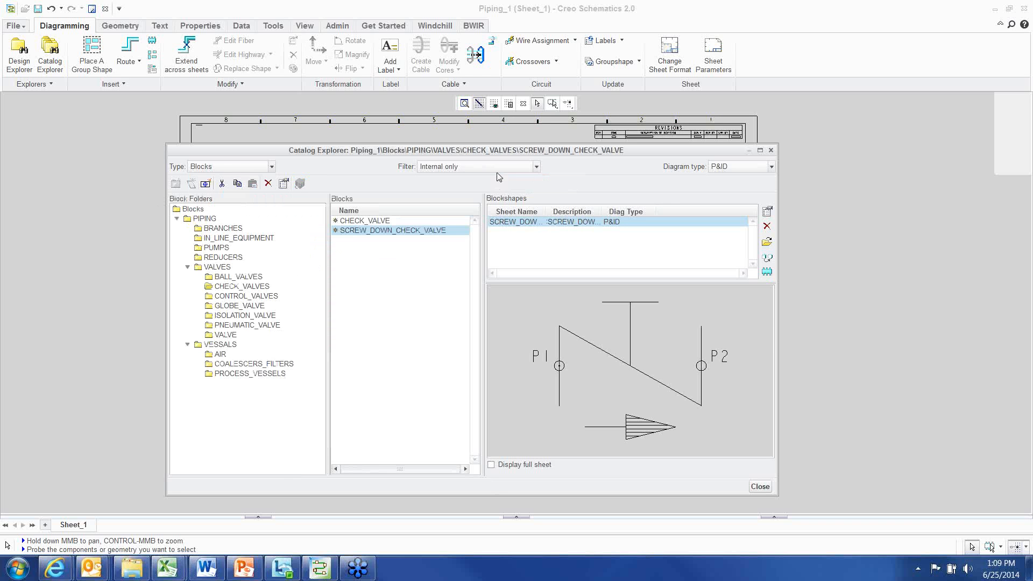
pyautogui.click(499, 170)
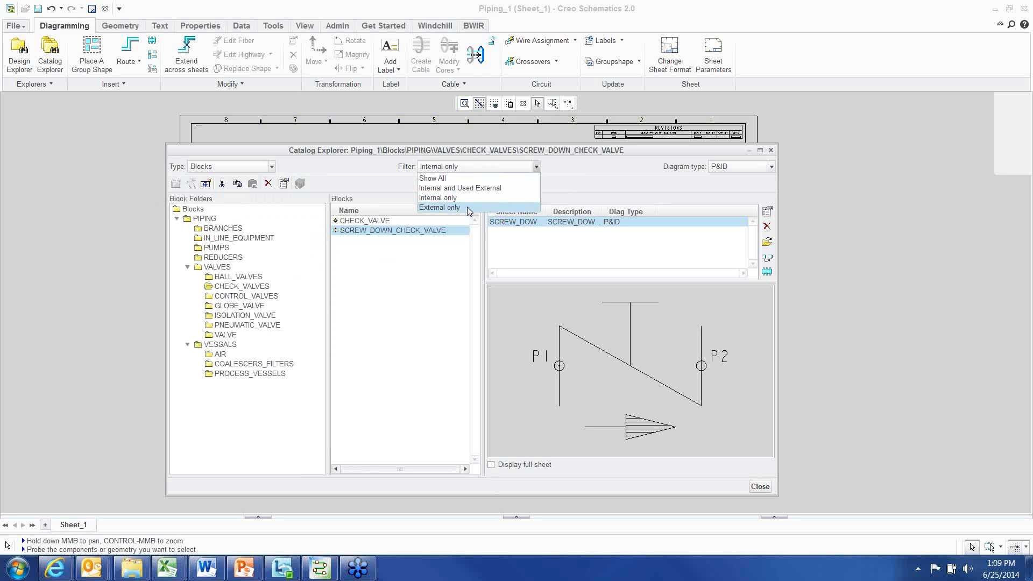
pyautogui.click(372, 184)
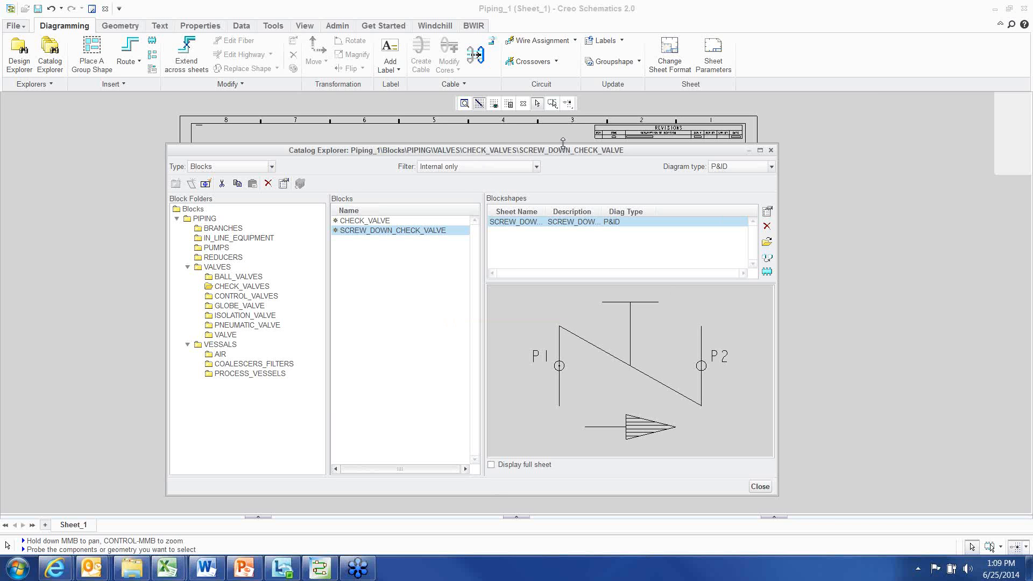
pyautogui.moveTo(563, 142); pyautogui.dragTo(561, 167)
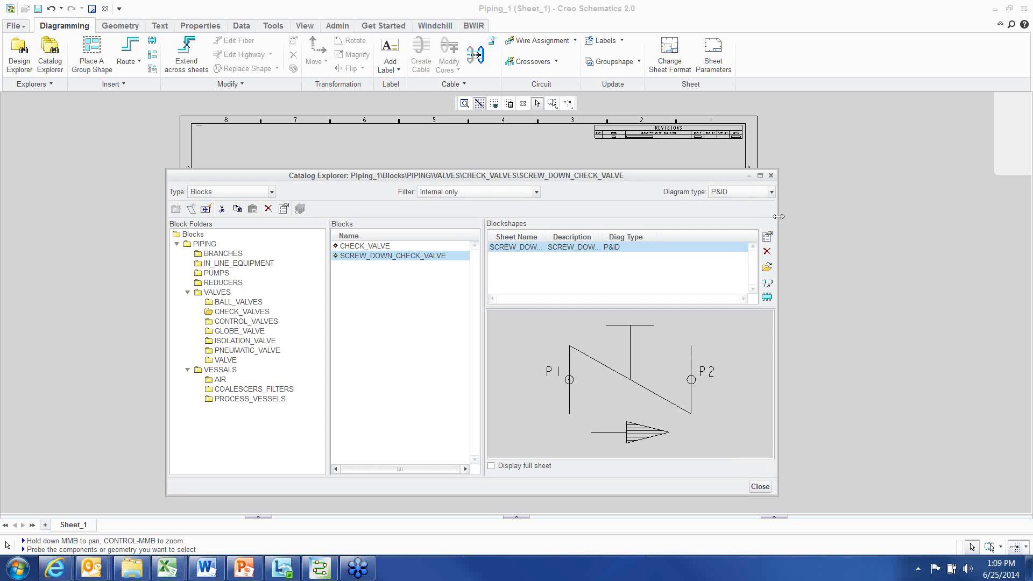
pyautogui.moveTo(778, 218); pyautogui.dragTo(687, 204)
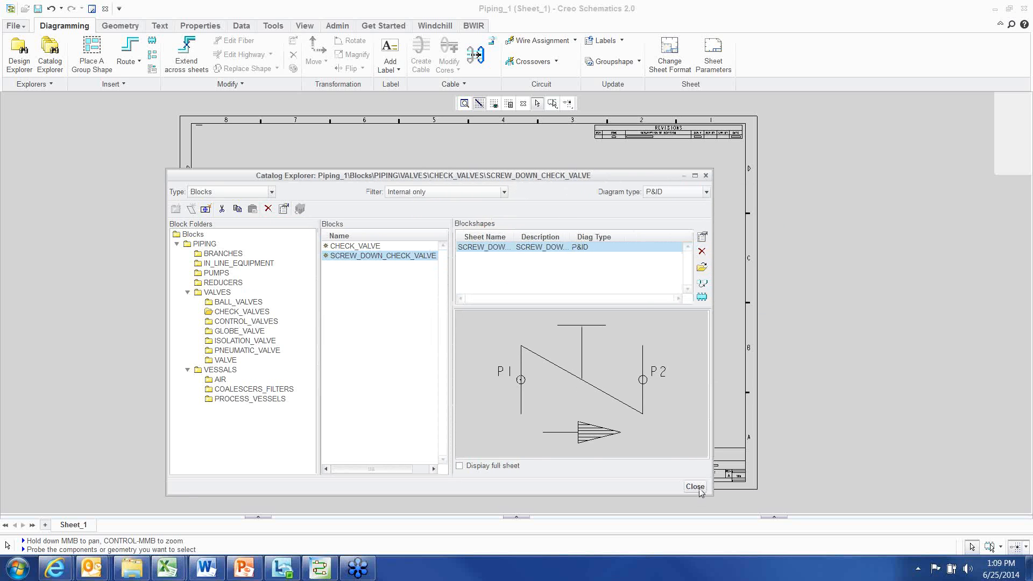
pyautogui.click(699, 490)
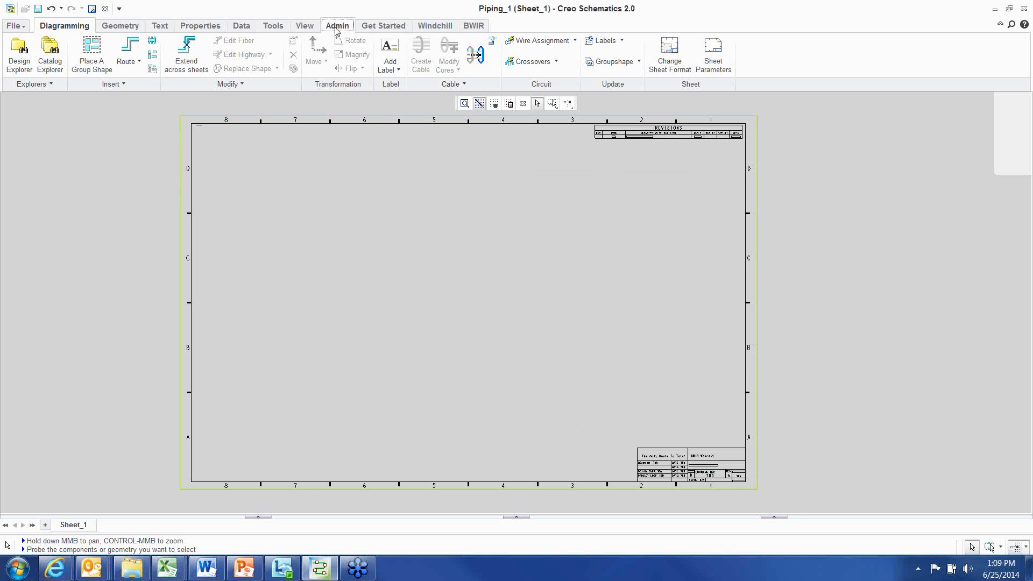
# Open the Datatable Explorer and display the valves_dt datatable under PIPING_FITTINGS > VALVES_DT
pyautogui.click(336, 27)
pyautogui.click(127, 54)
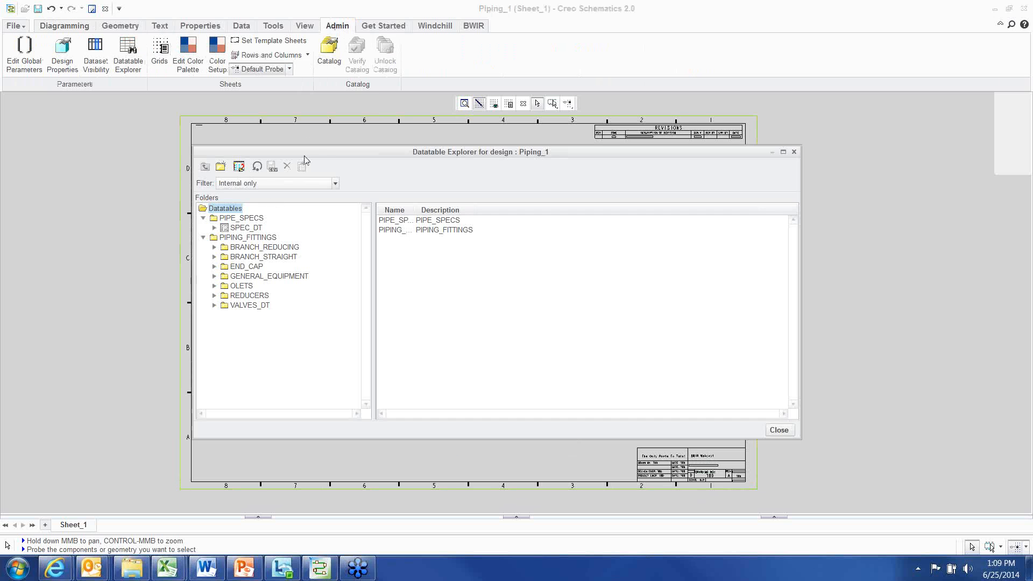
pyautogui.moveTo(304, 157); pyautogui.dragTo(282, 151)
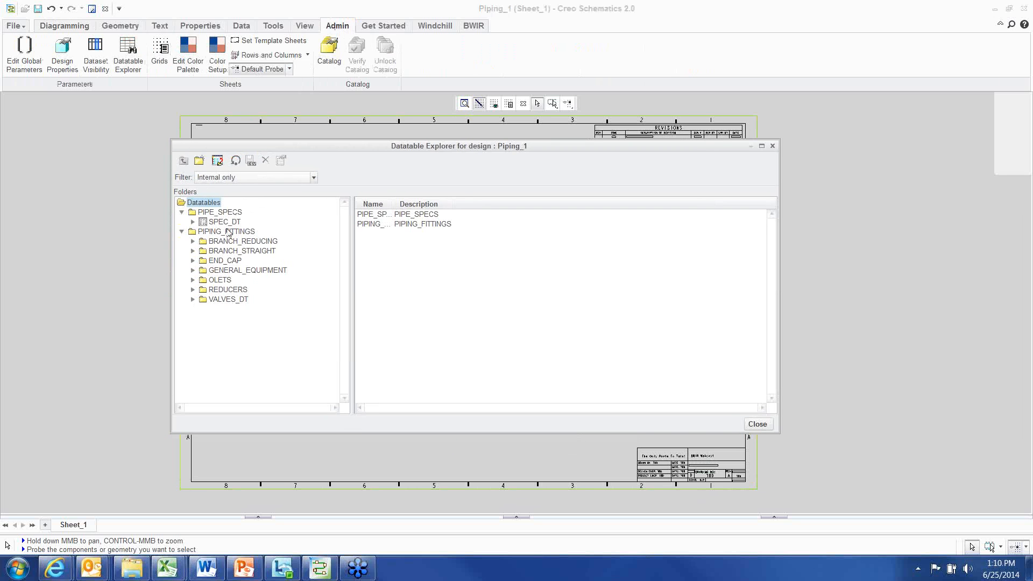
pyautogui.click(192, 299)
pyautogui.click(232, 319)
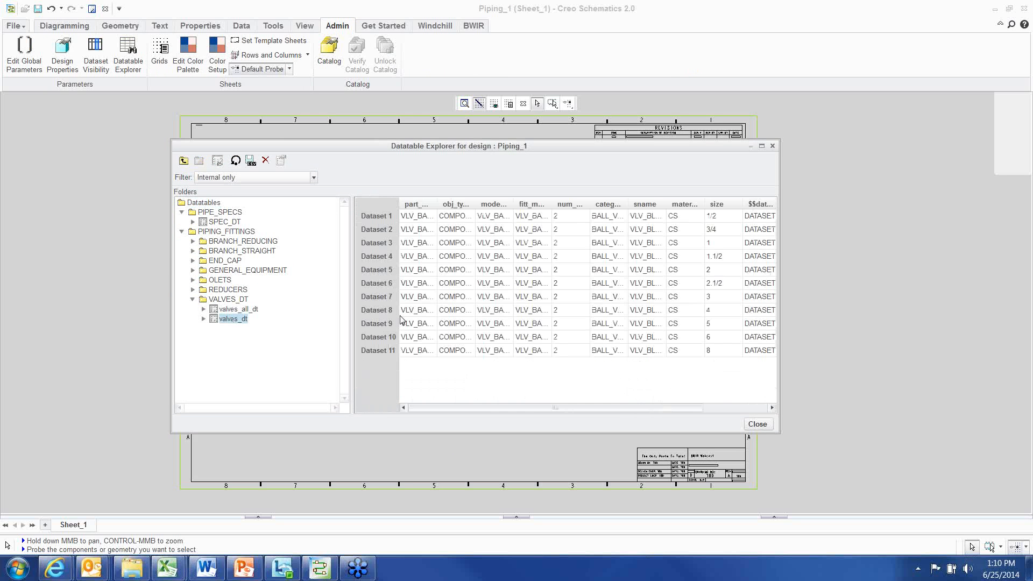
# Widen the Datatable Explorer and its columns to read the valves_dt entries
pyautogui.moveTo(444, 204); pyautogui.dragTo(515, 204)
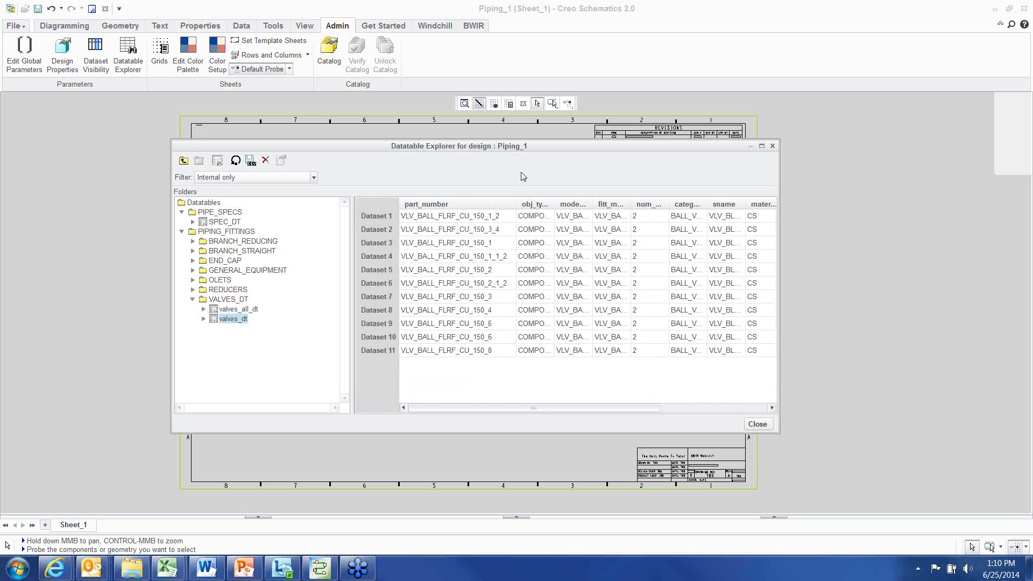
pyautogui.moveTo(513, 150); pyautogui.dragTo(478, 148)
pyautogui.moveTo(318, 301); pyautogui.dragTo(278, 301)
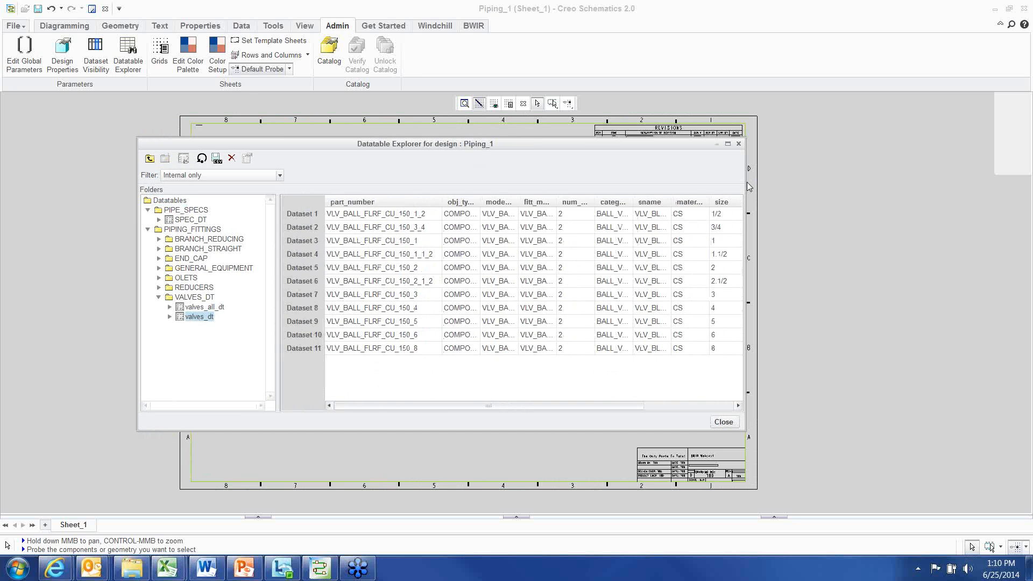
pyautogui.moveTo(746, 182); pyautogui.dragTo(856, 178)
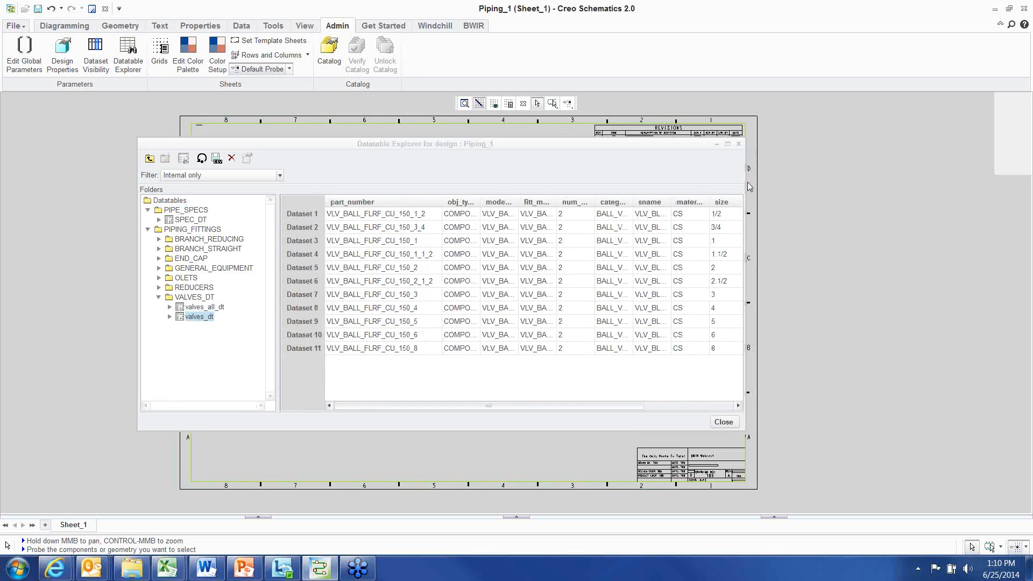
pyautogui.moveTo(745, 182); pyautogui.dragTo(951, 176)
pyautogui.moveTo(853, 149); pyautogui.dragTo(799, 147)
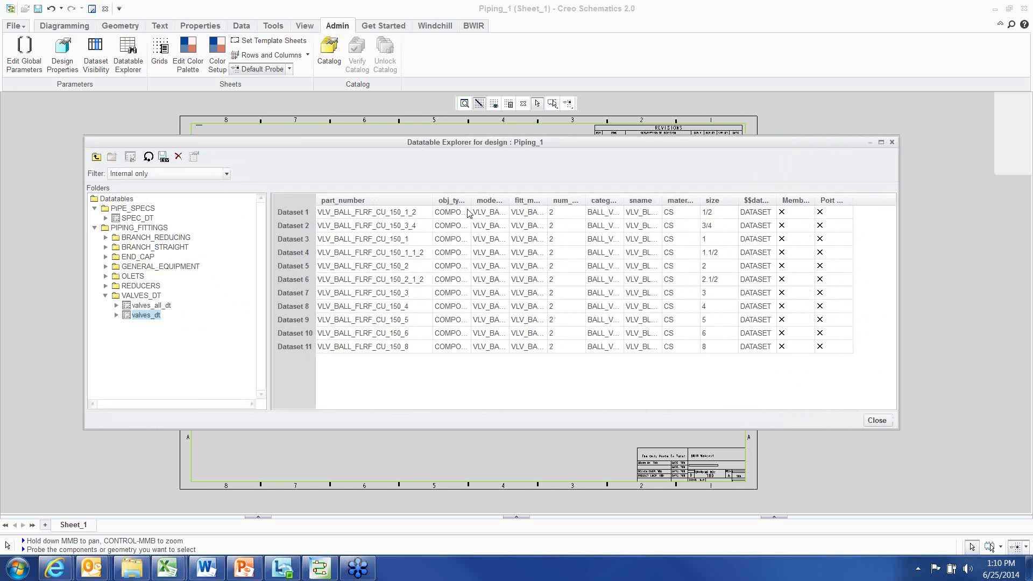
pyautogui.moveTo(469, 200); pyautogui.dragTo(665, 197)
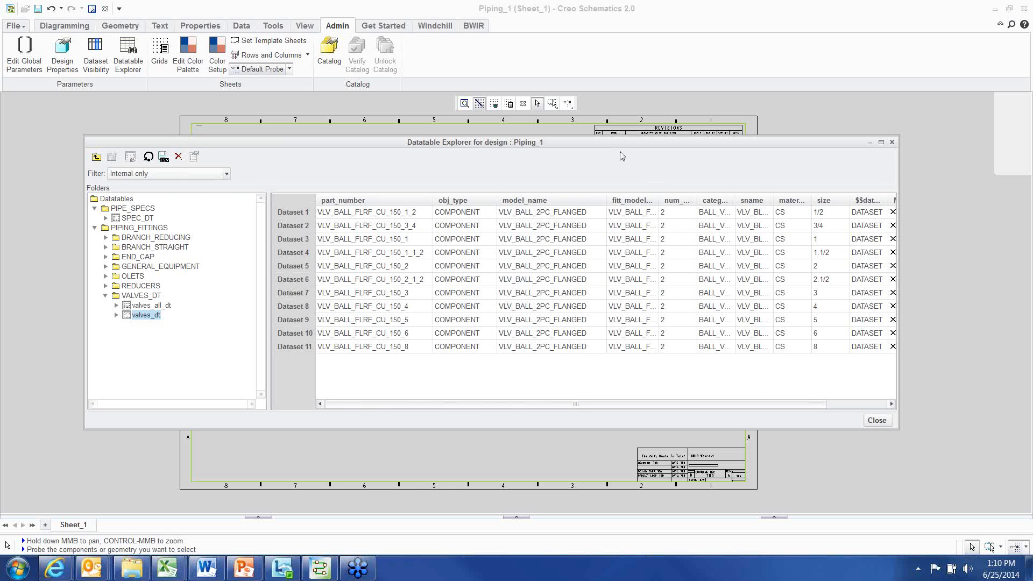
# Close the Datatable Explorer and switch to the BWIR custom ribbon tab
pyautogui.moveTo(618, 145); pyautogui.dragTo(625, 158)
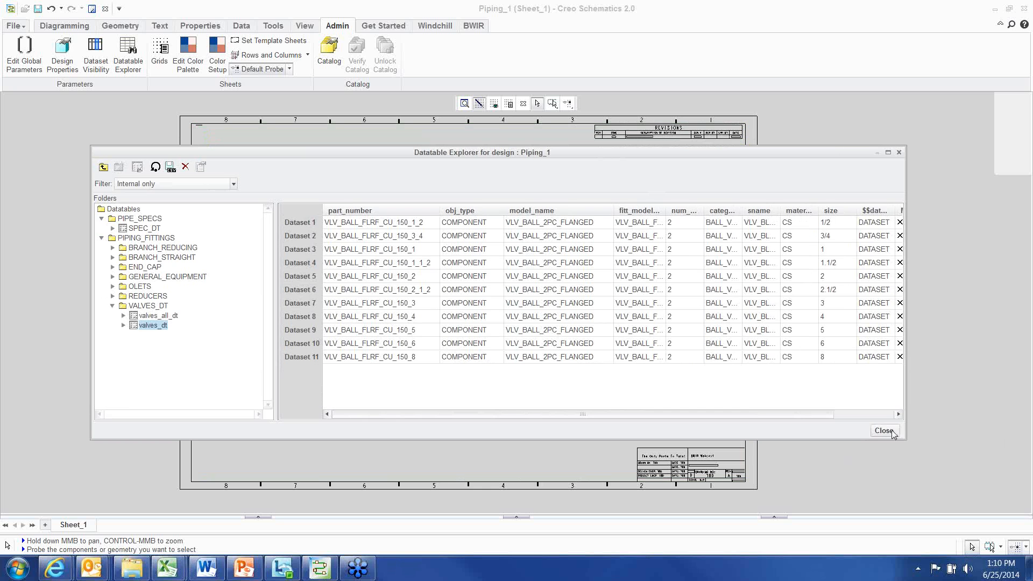
pyautogui.click(891, 431)
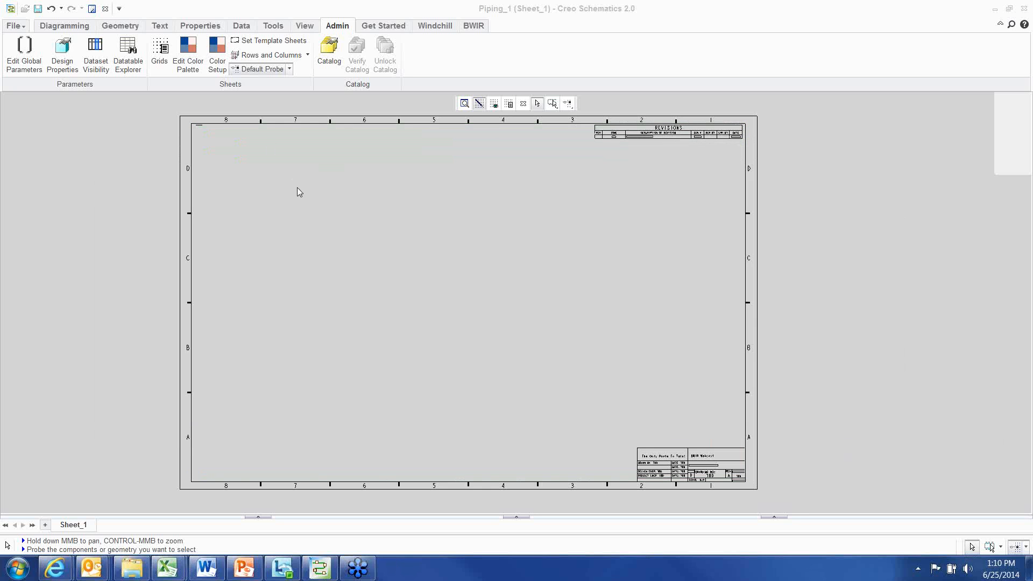
pyautogui.click(60, 29)
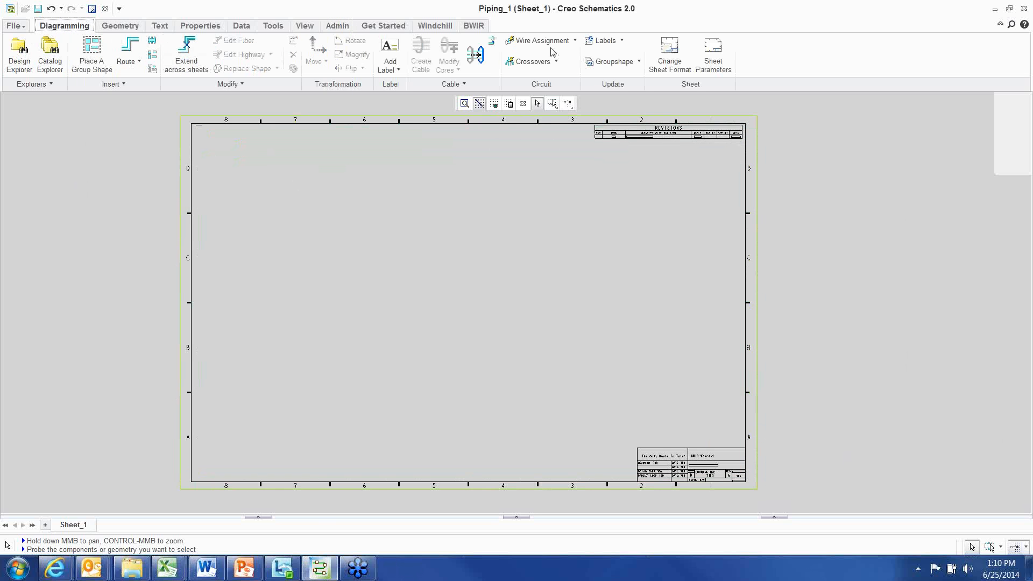
pyautogui.click(475, 27)
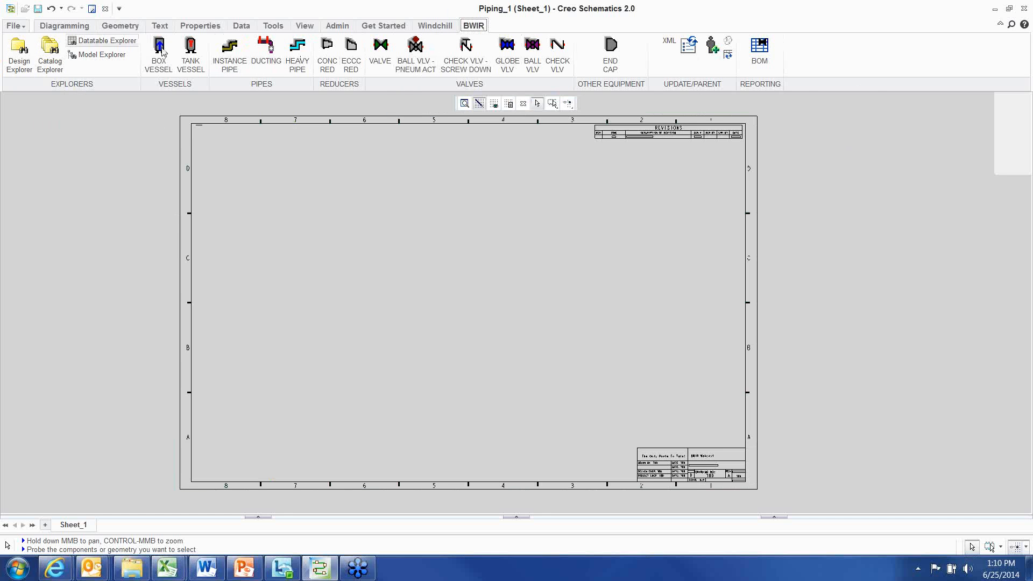
# Open the ribbon customization and examine the BWIR tab's custom groups and the commands inside the VESSELS and PIPES groups
pyautogui.rightClick(807, 55)
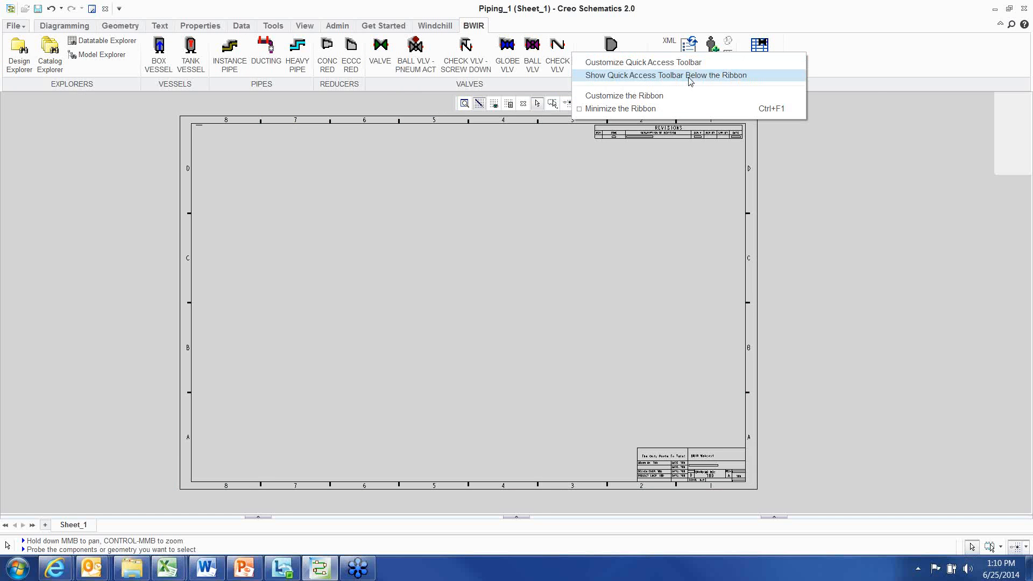
pyautogui.click(649, 97)
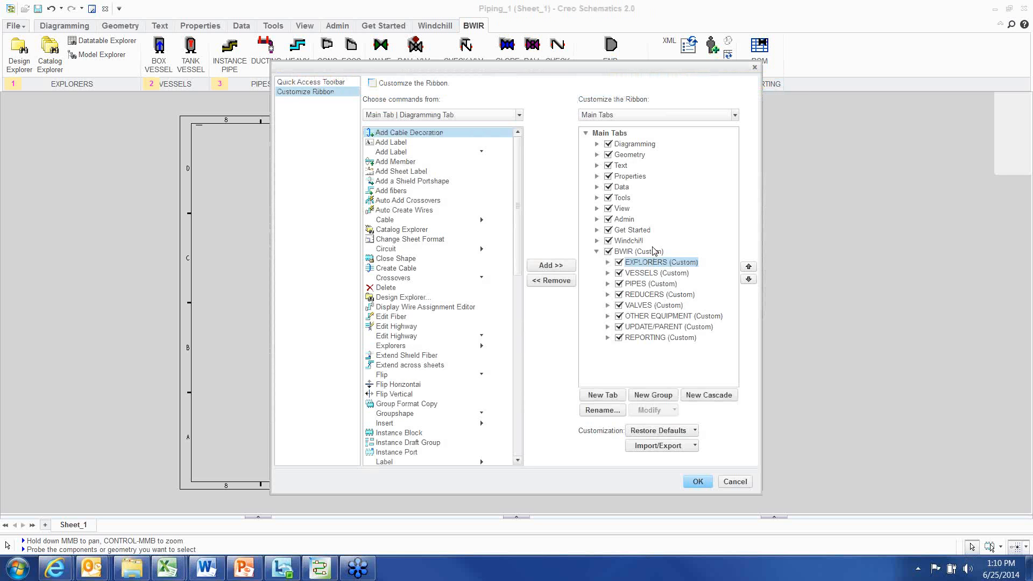
pyautogui.click(641, 273)
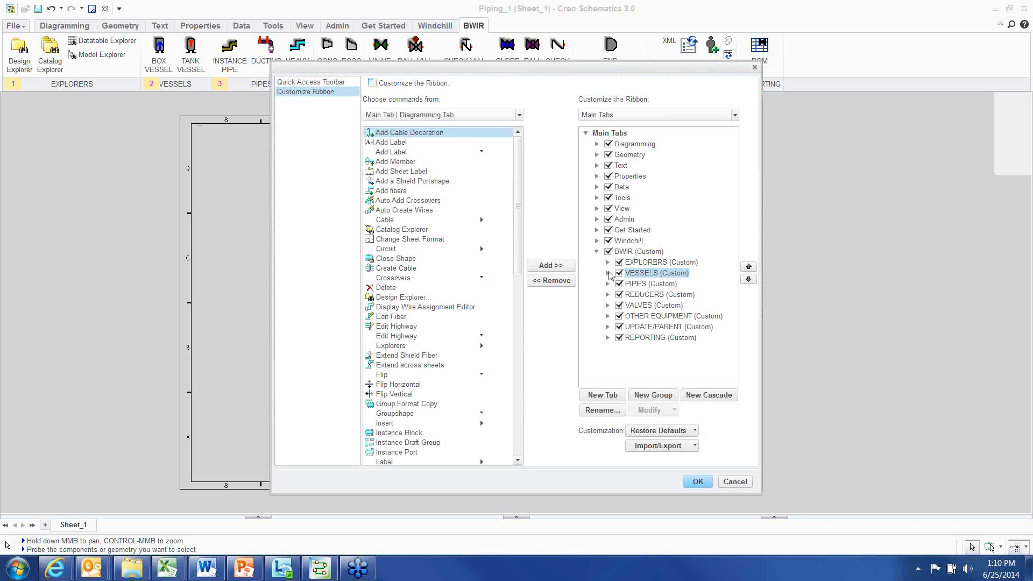
pyautogui.click(607, 273)
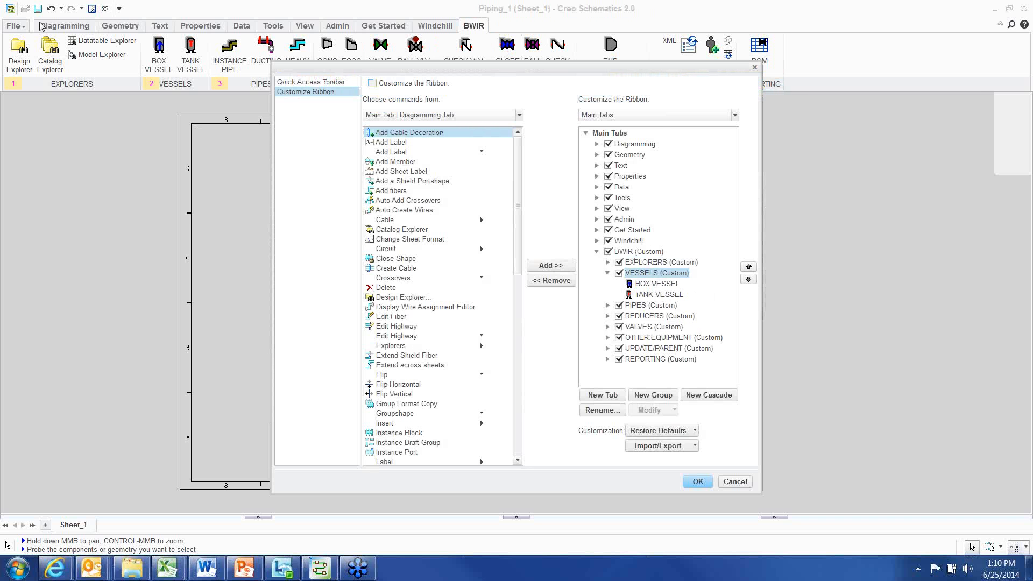
pyautogui.click(657, 284)
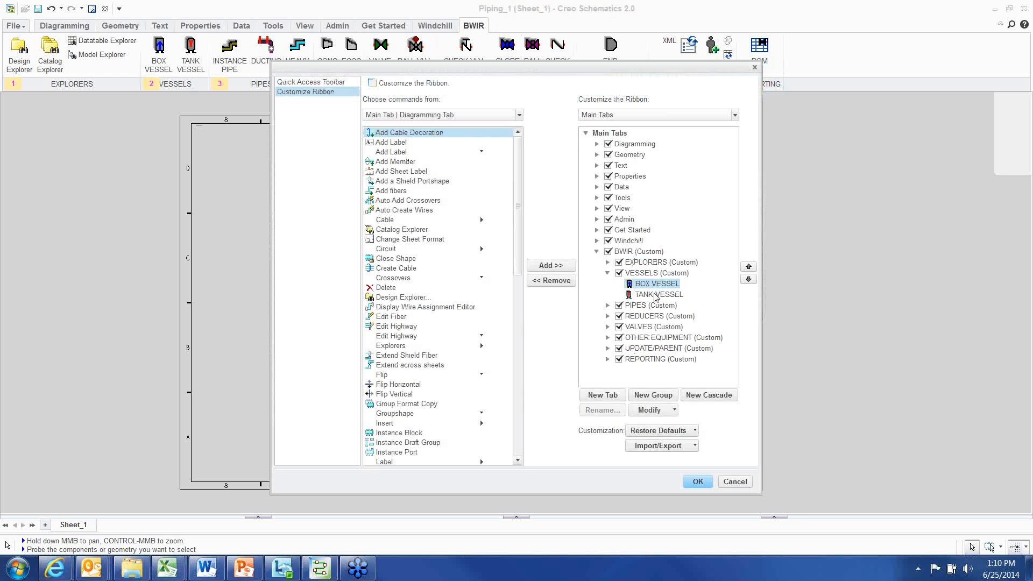
pyautogui.click(644, 292)
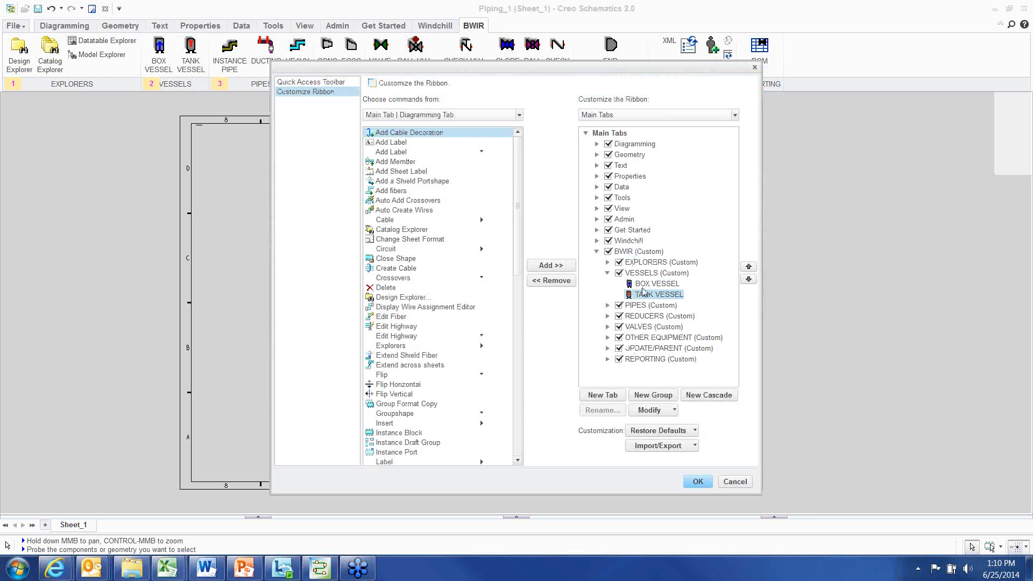
pyautogui.click(607, 306)
pyautogui.click(654, 317)
pyautogui.click(648, 327)
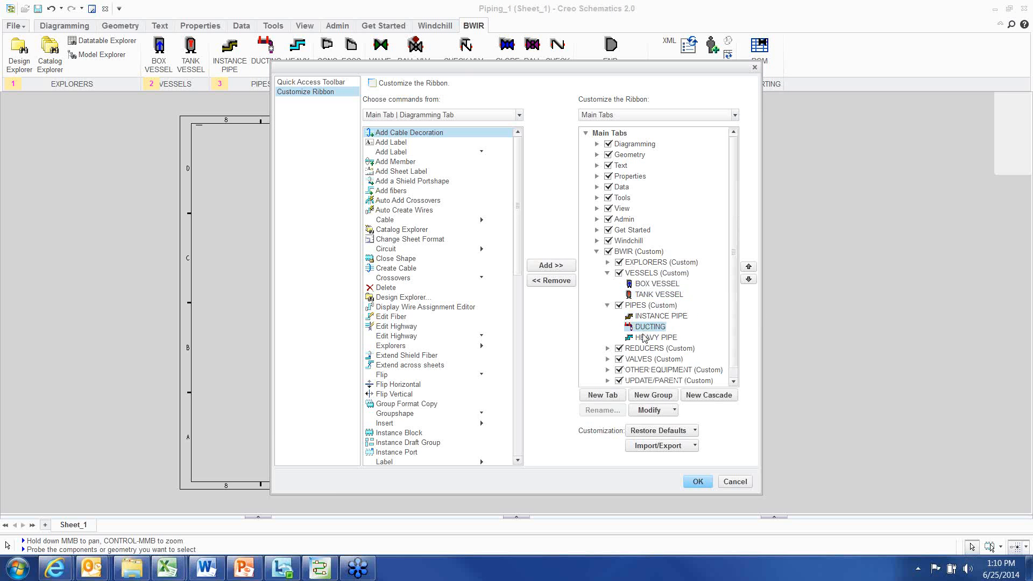
pyautogui.click(644, 336)
pyautogui.click(642, 326)
pyautogui.click(640, 316)
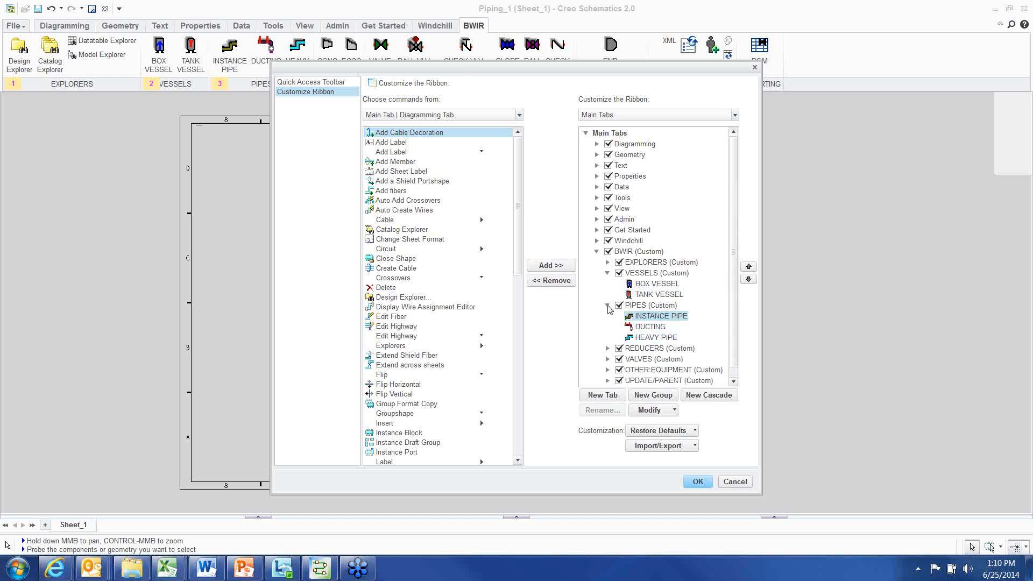
pyautogui.click(607, 305)
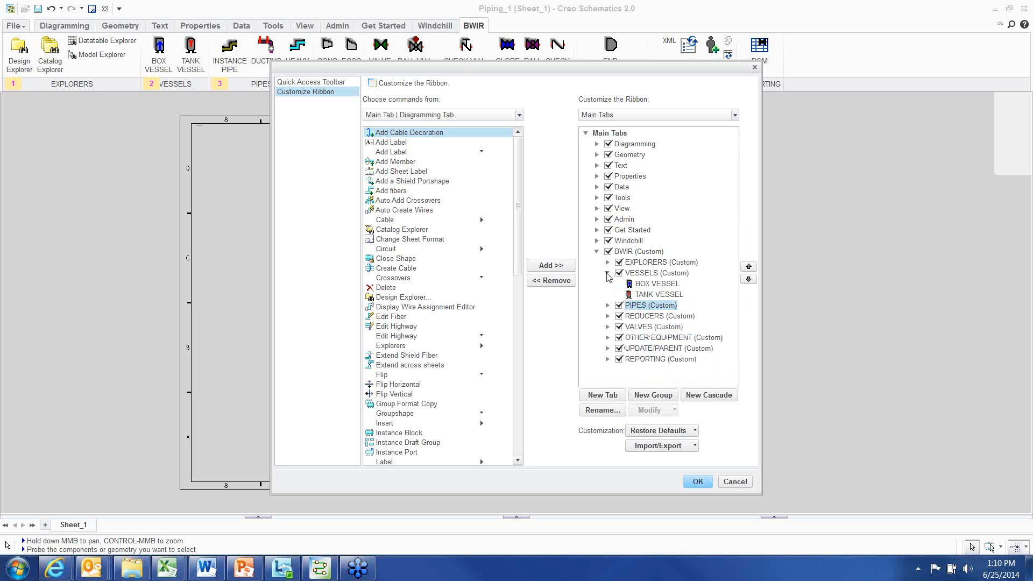
pyautogui.click(607, 273)
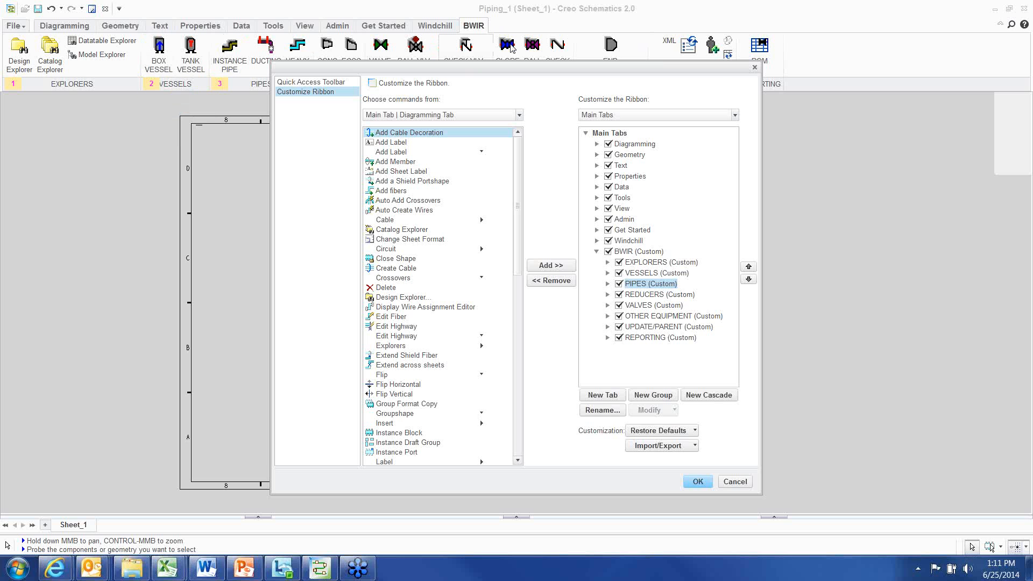
pyautogui.click(665, 449)
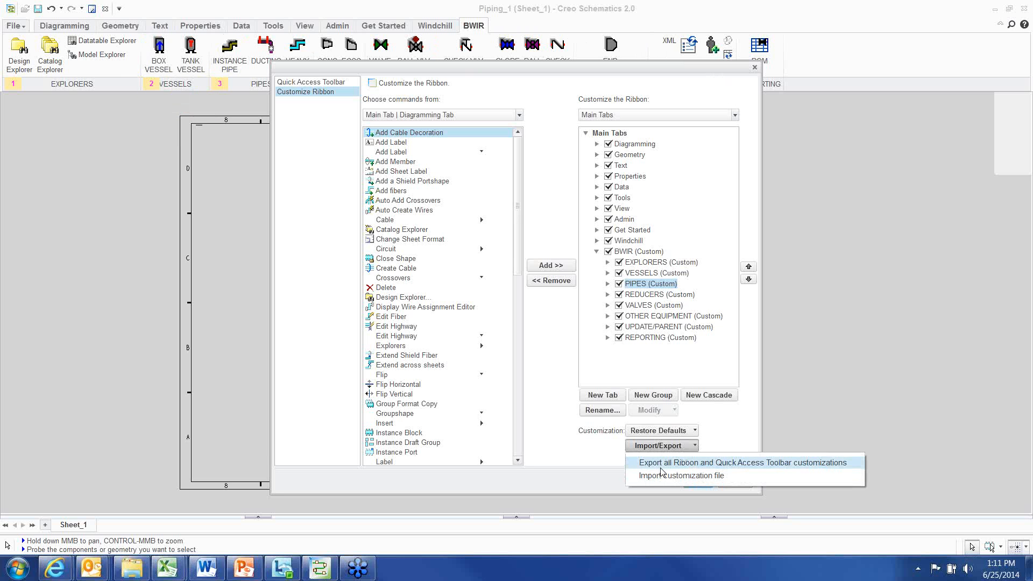
pyautogui.click(661, 464)
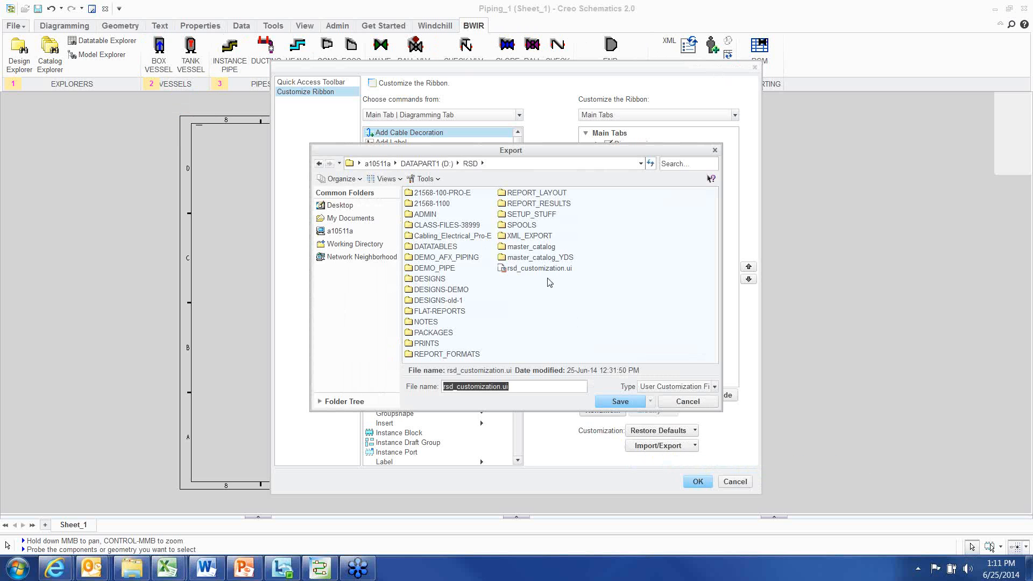
pyautogui.click(534, 268)
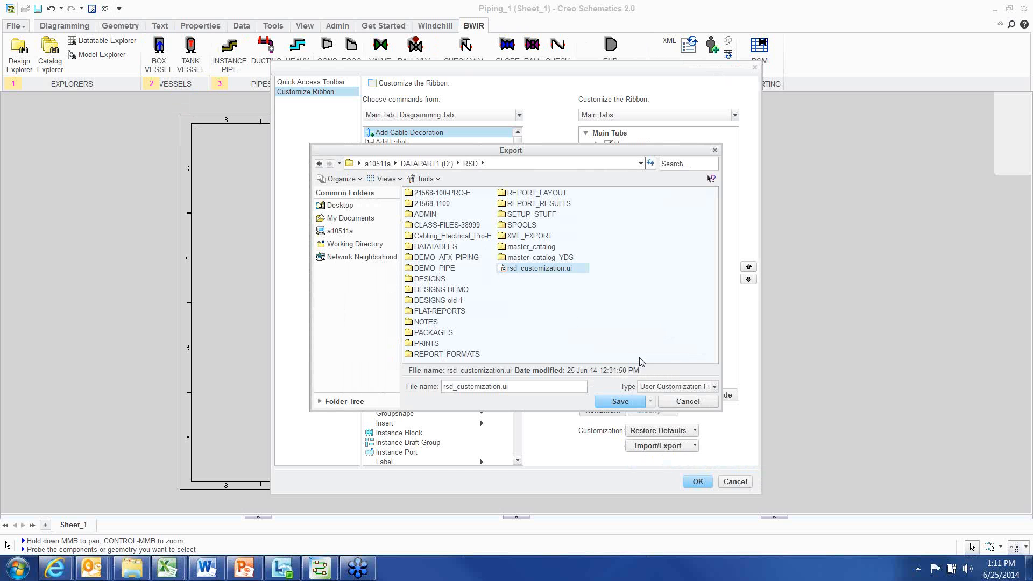
pyautogui.click(680, 402)
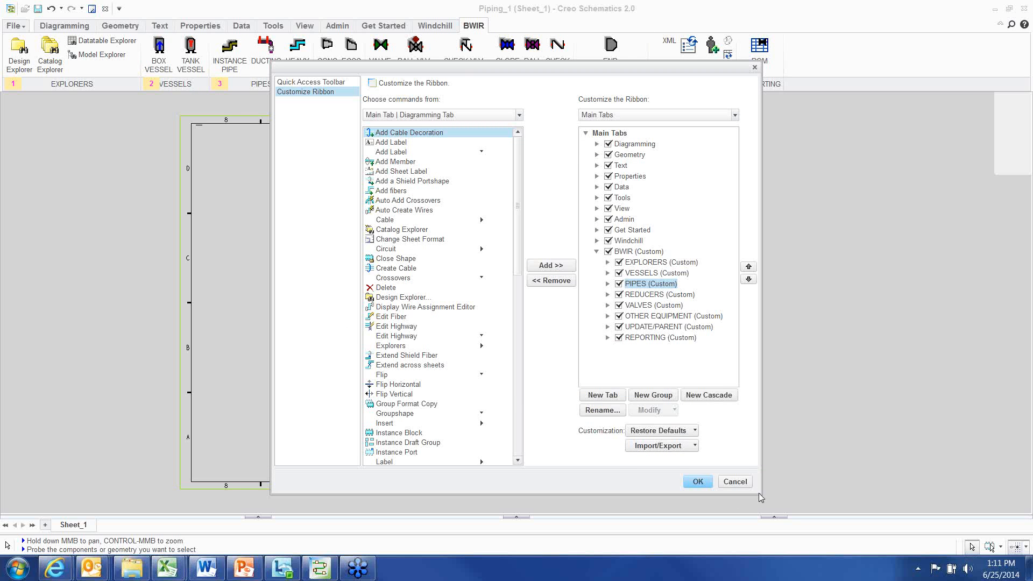
pyautogui.moveTo(759, 494)
pyautogui.mouseDown()
pyautogui.moveTo(758, 451)
pyautogui.moveTo(752, 475)
pyautogui.mouseUp()
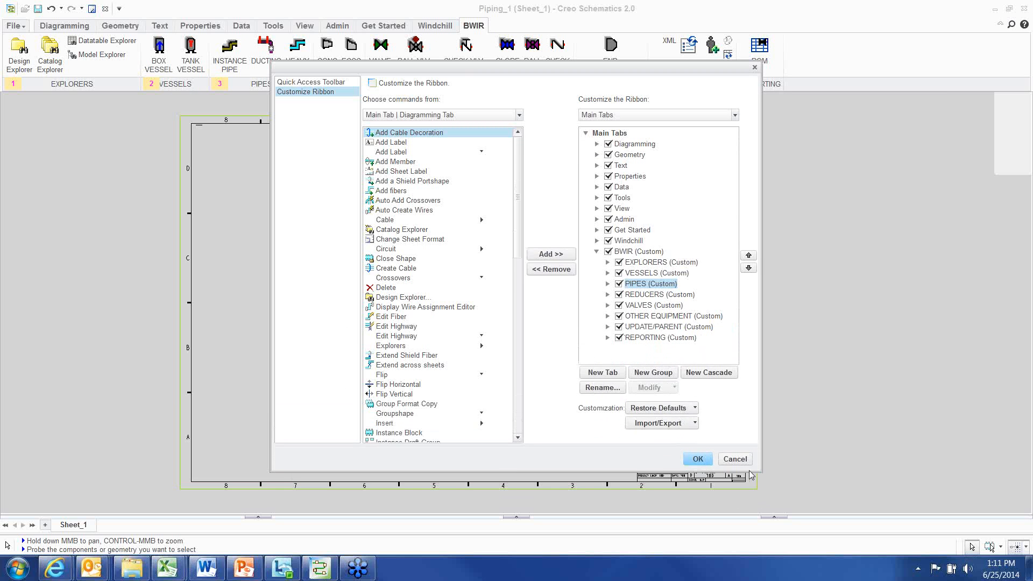
pyautogui.click(735, 461)
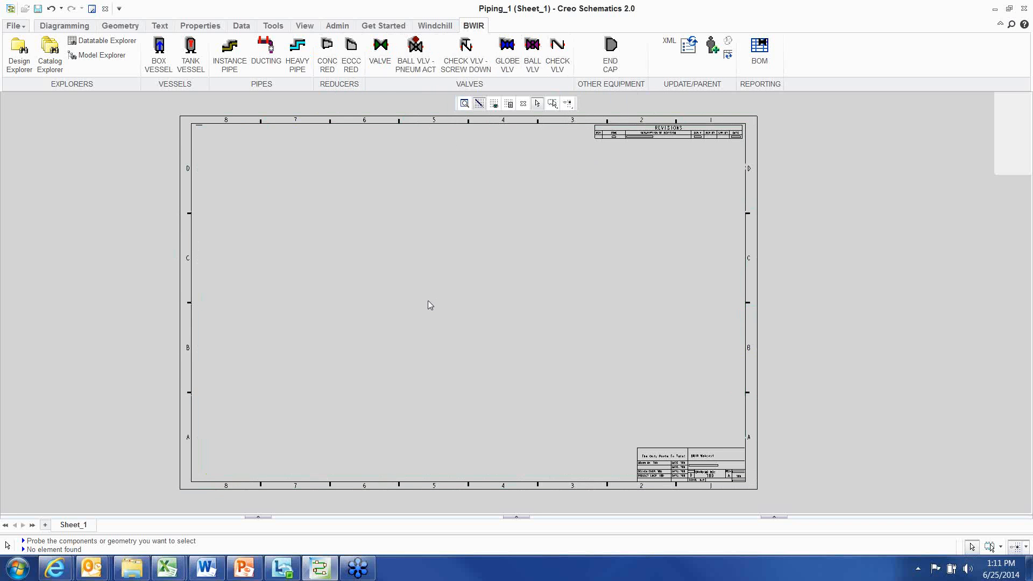
# Place the AIR-BOX block from VESSELS > AIR as a box vessel on the left side of the sheet
pyautogui.moveTo(254, 170); pyautogui.dragTo(247, 176, button='middle')
pyautogui.click(167, 66)
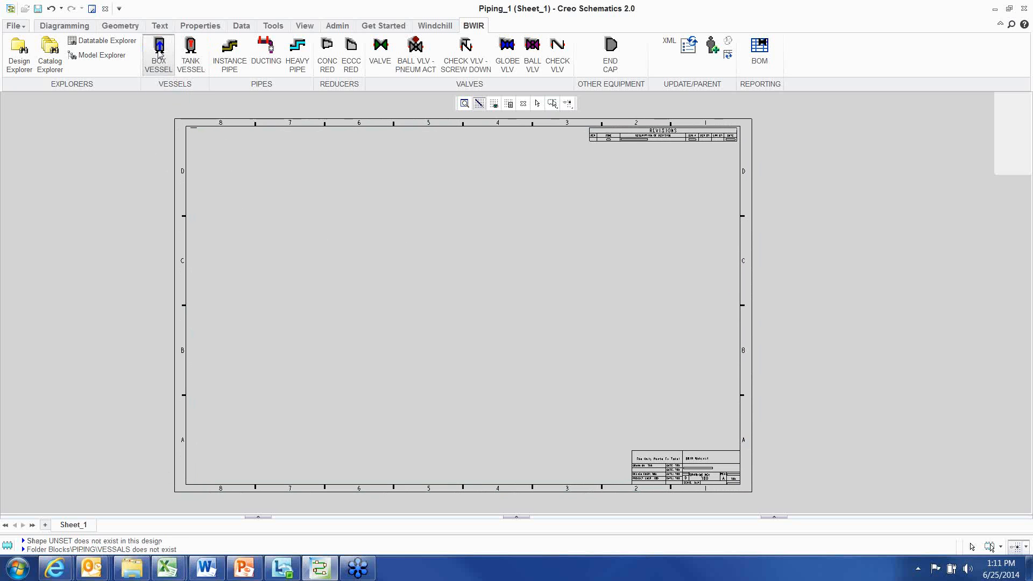
pyautogui.moveTo(205, 63); pyautogui.dragTo(267, 112)
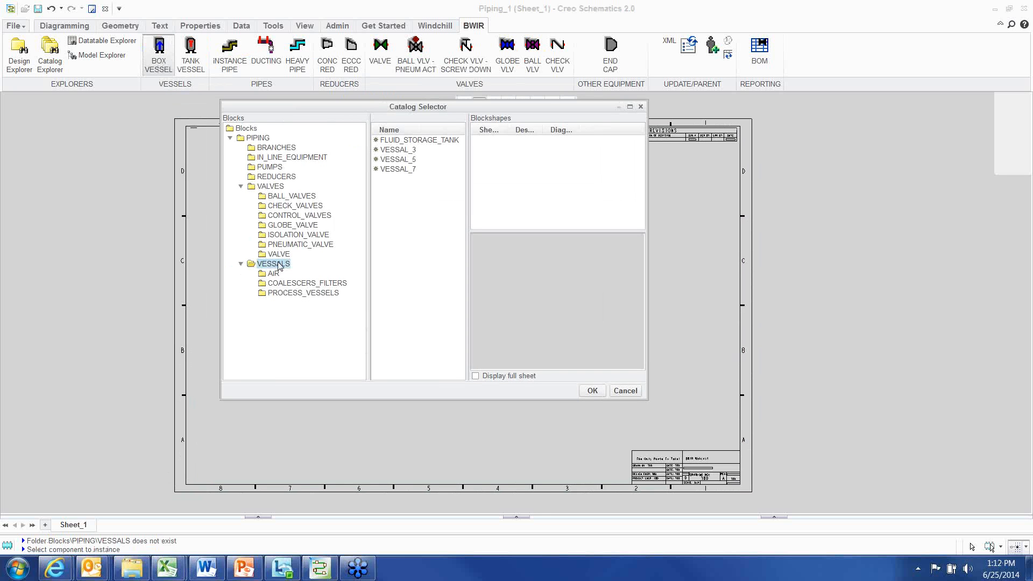
pyautogui.click(274, 273)
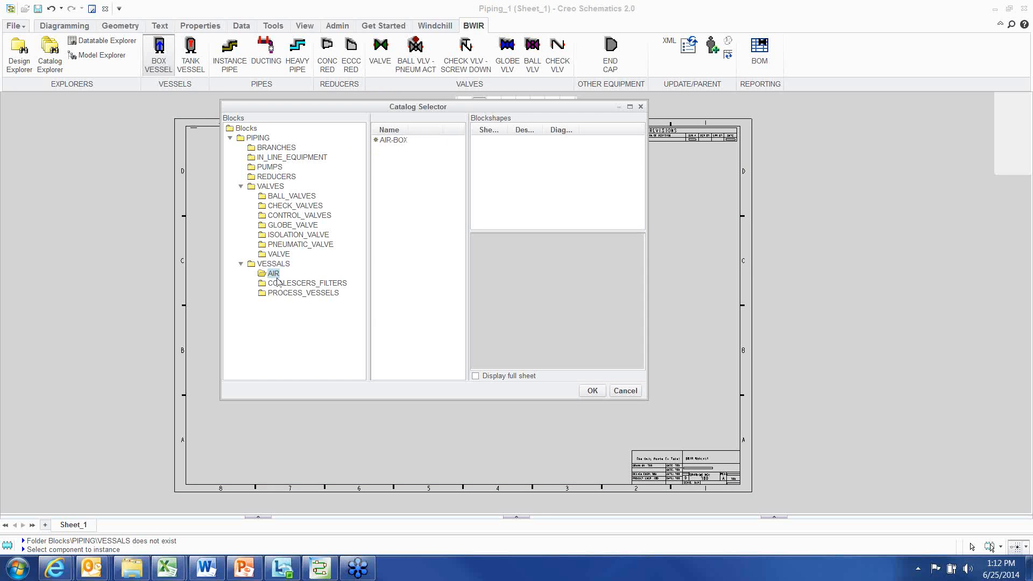
pyautogui.click(291, 283)
pyautogui.click(291, 293)
pyautogui.click(274, 273)
pyautogui.click(405, 142)
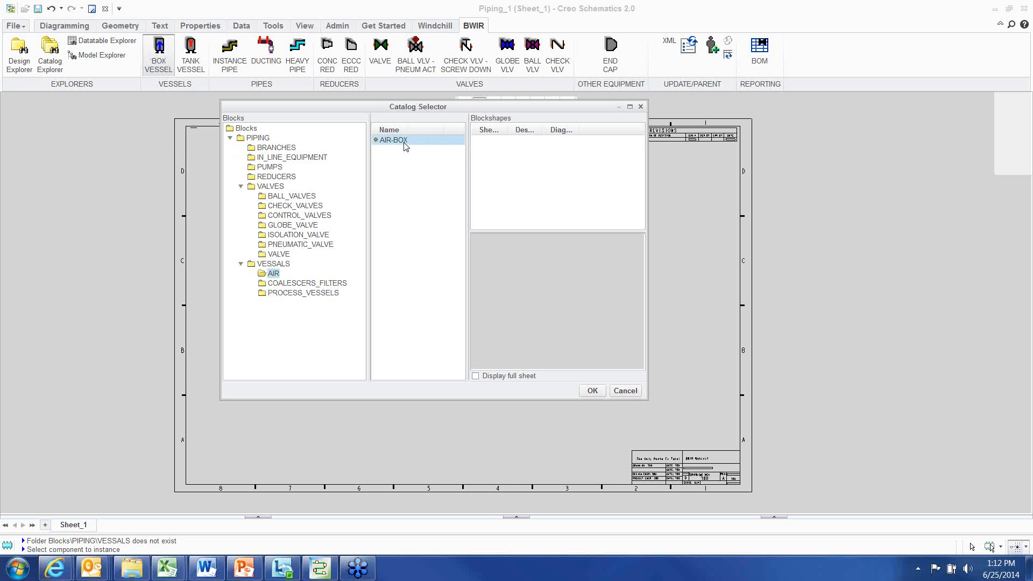
pyautogui.click(591, 390)
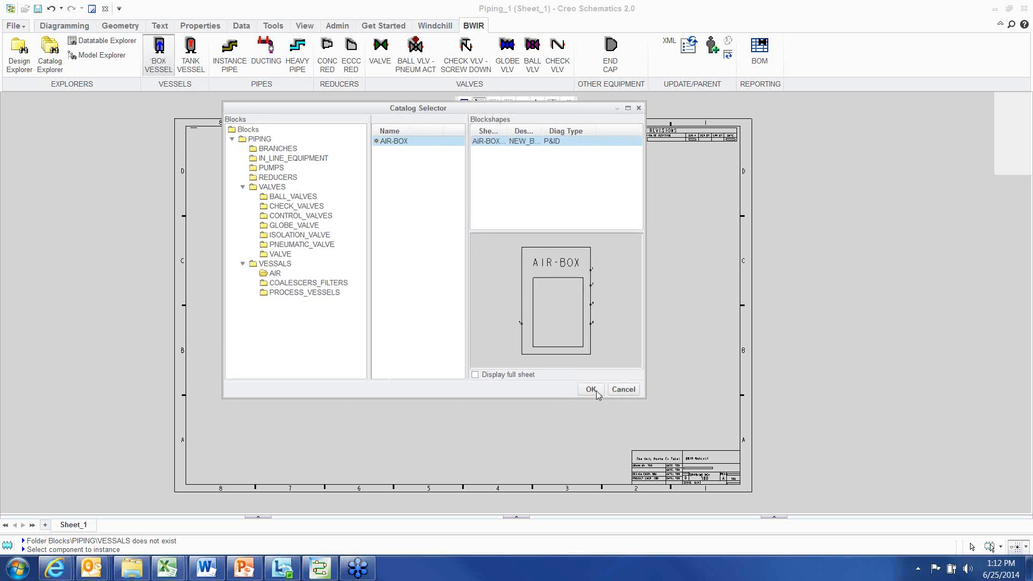
pyautogui.click(345, 234)
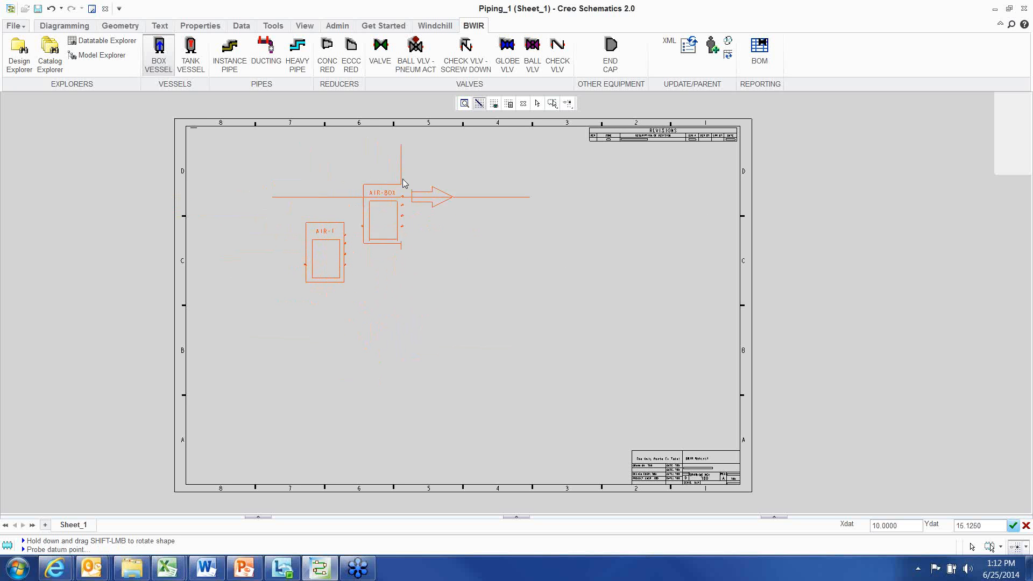
pyautogui.rightClick(404, 179)
pyautogui.click(430, 327)
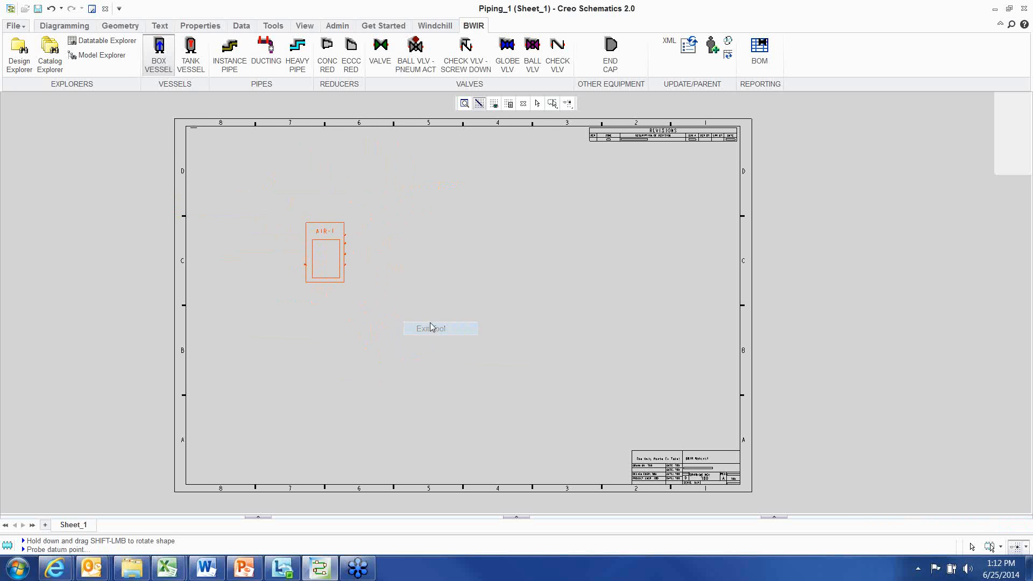
# Place the N2_REJECT_VESSEL block as a tank vessel on the right side of the sheet
pyautogui.click(191, 53)
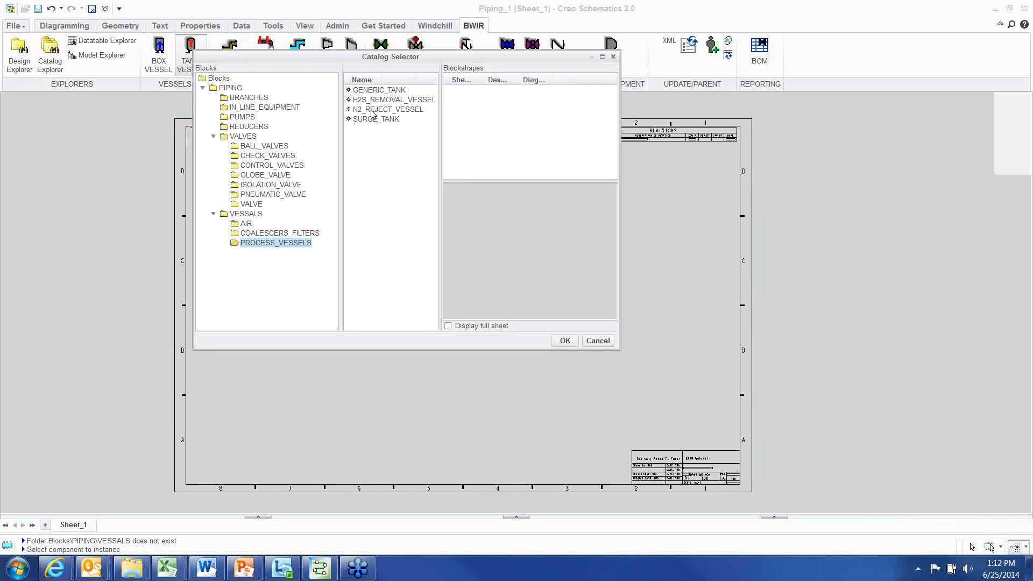
pyautogui.click(373, 111)
pyautogui.click(564, 341)
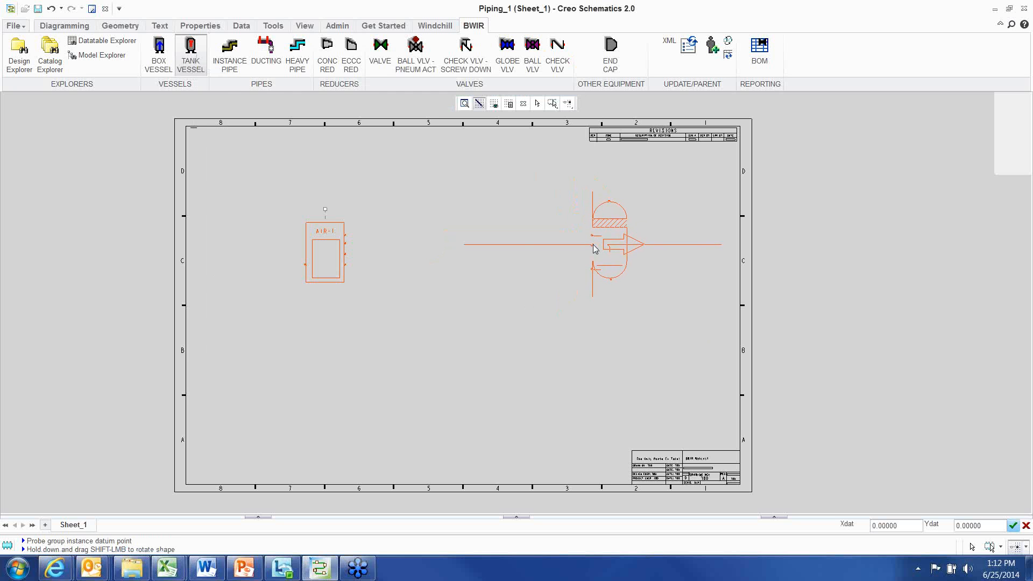
pyautogui.click(593, 246)
pyautogui.rightClick(492, 192)
pyautogui.click(530, 346)
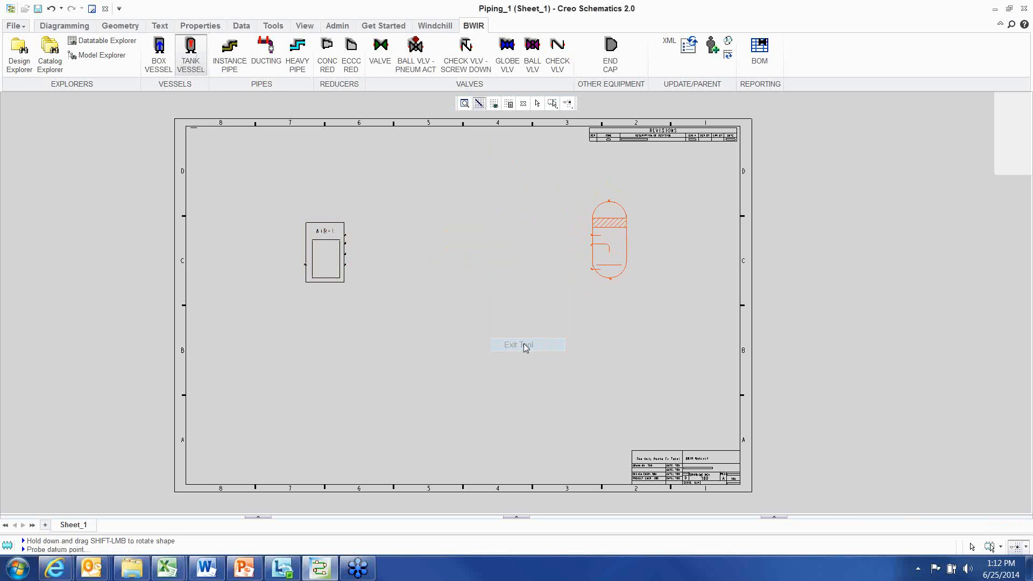
# Route a heavy pipe from the AIR-1 box vessel's upper port to the tank vessel's inlet port
pyautogui.click(300, 52)
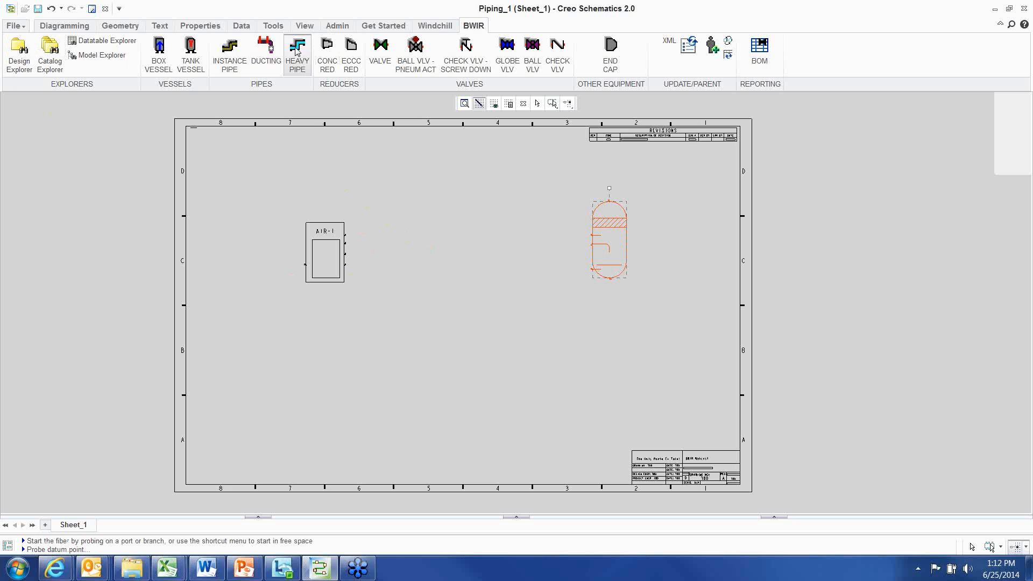
pyautogui.scroll(3, 377, 226)
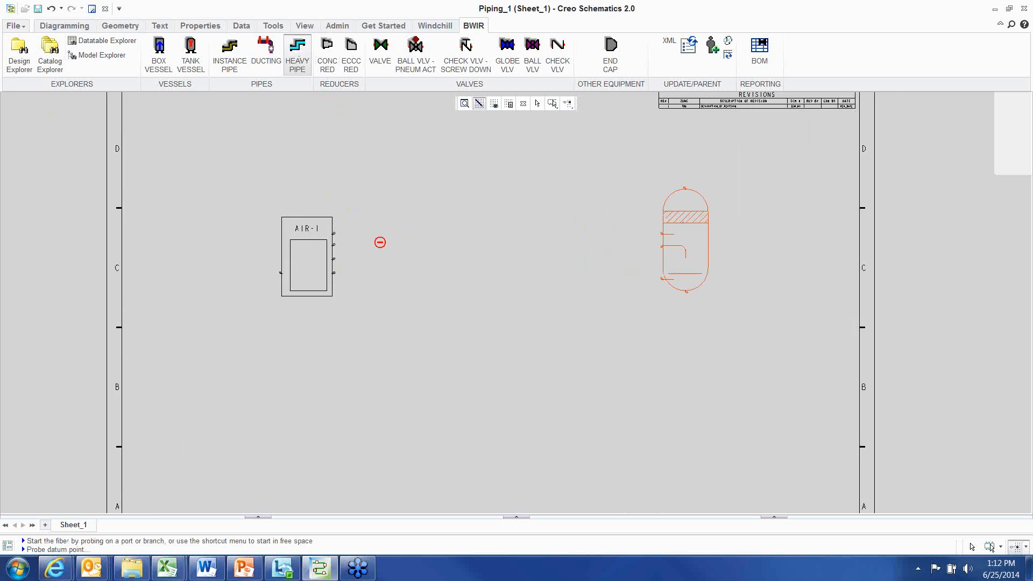
pyautogui.click(329, 233)
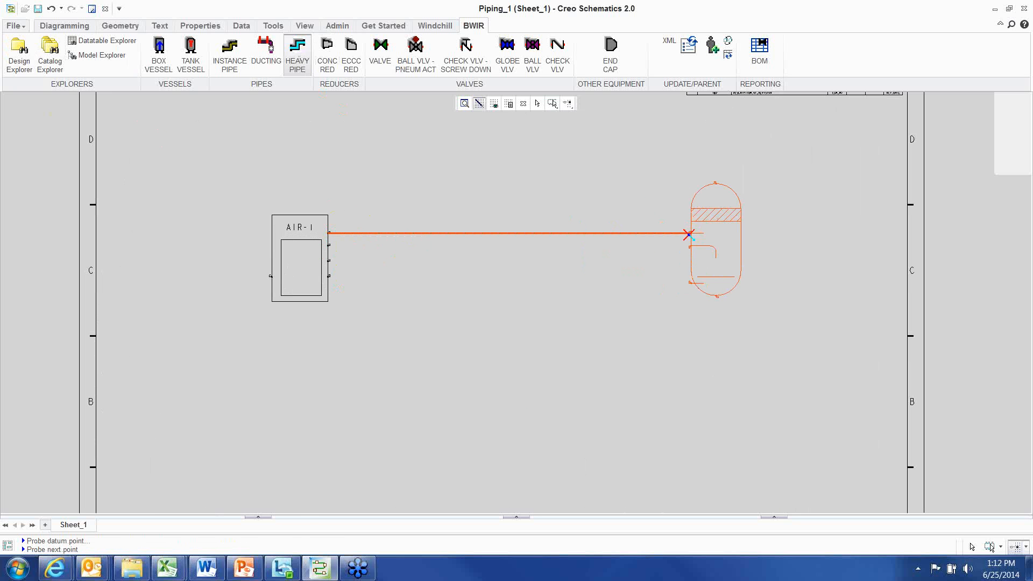
pyautogui.click(690, 232)
pyautogui.rightClick(428, 149)
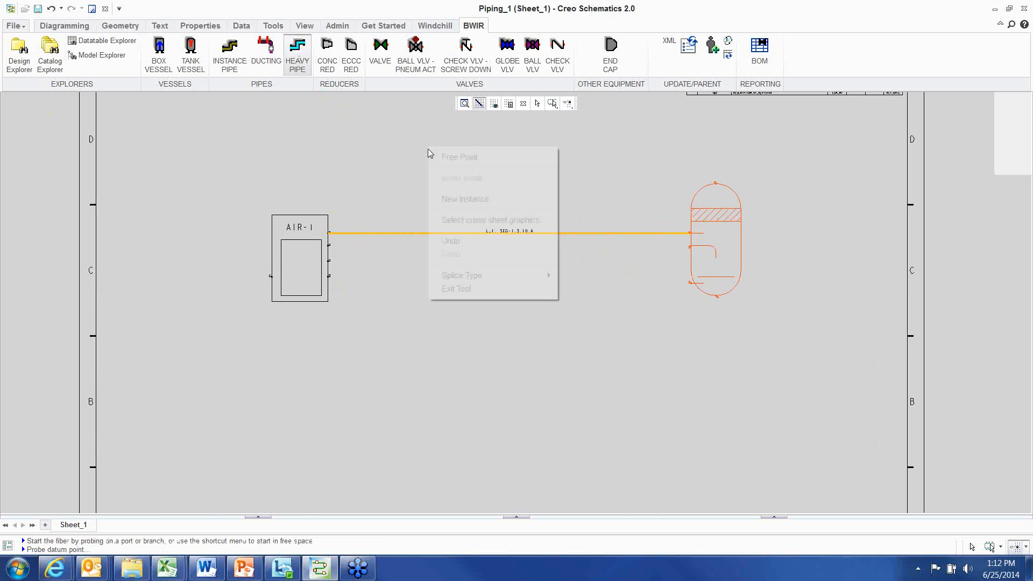
pyautogui.click(469, 291)
pyautogui.moveTo(740, 195); pyautogui.dragTo(766, 194)
pyautogui.scroll(2, 627, 299)
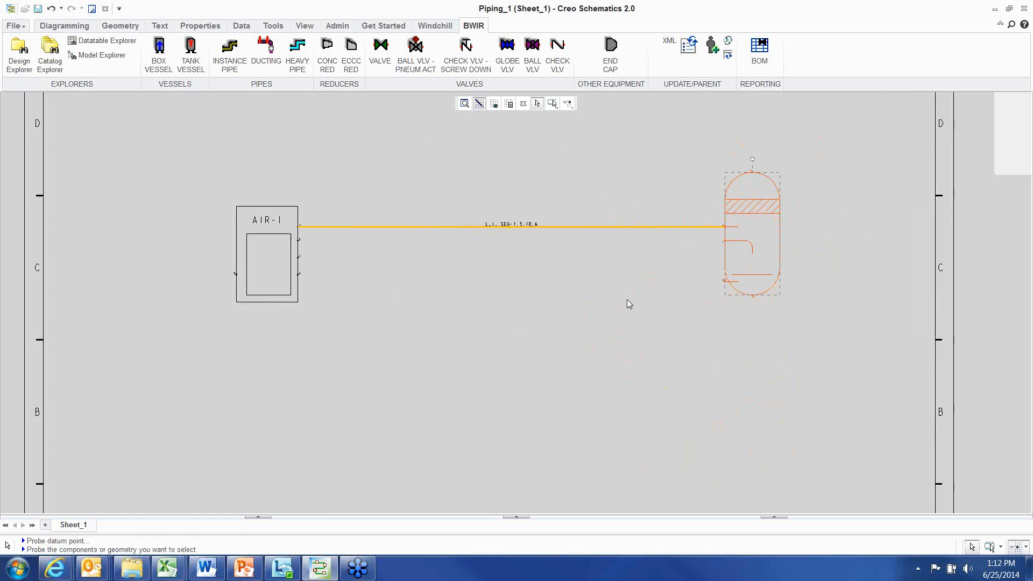
# Insert a concentric reducer on the pipe just downstream of the AIR-1 box vessel's upper port
pyautogui.moveTo(378, 260); pyautogui.dragTo(440, 318, button='middle')
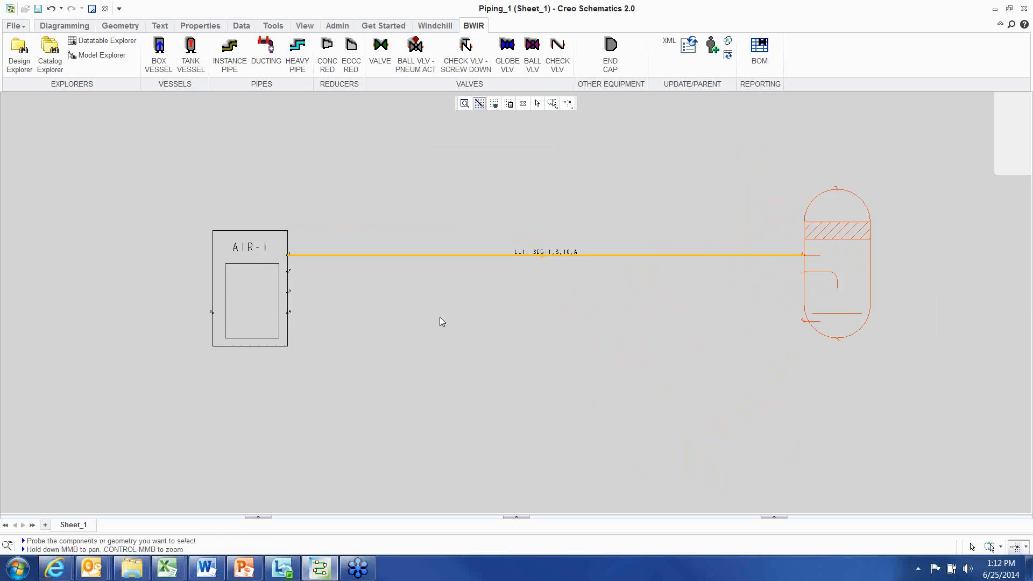
pyautogui.click(358, 191)
pyautogui.scroll(1, 423, 218)
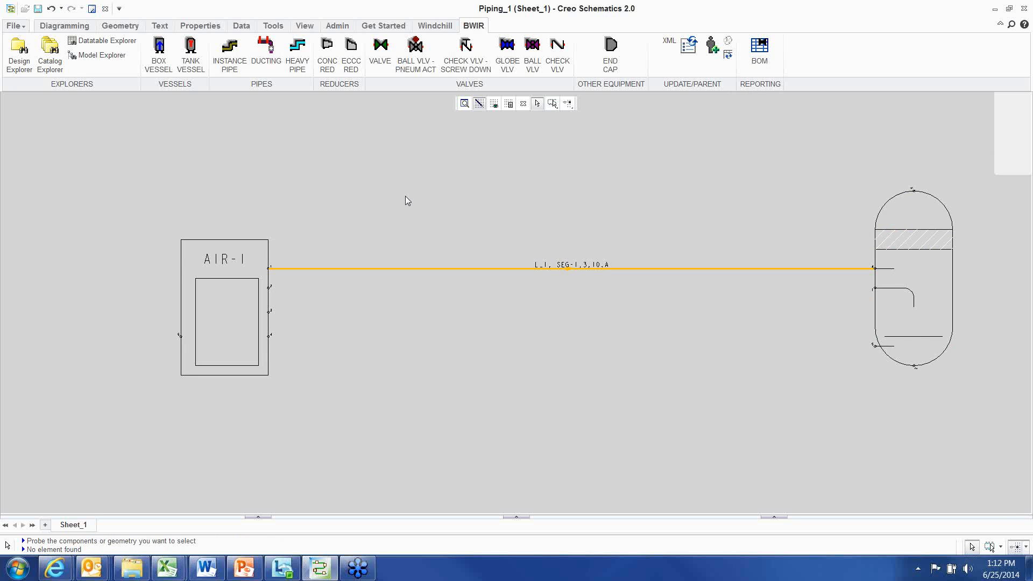
pyautogui.moveTo(406, 198); pyautogui.dragTo(350, 156, button='middle')
pyautogui.scroll(1, 350, 157)
pyautogui.scroll(1, 360, 176)
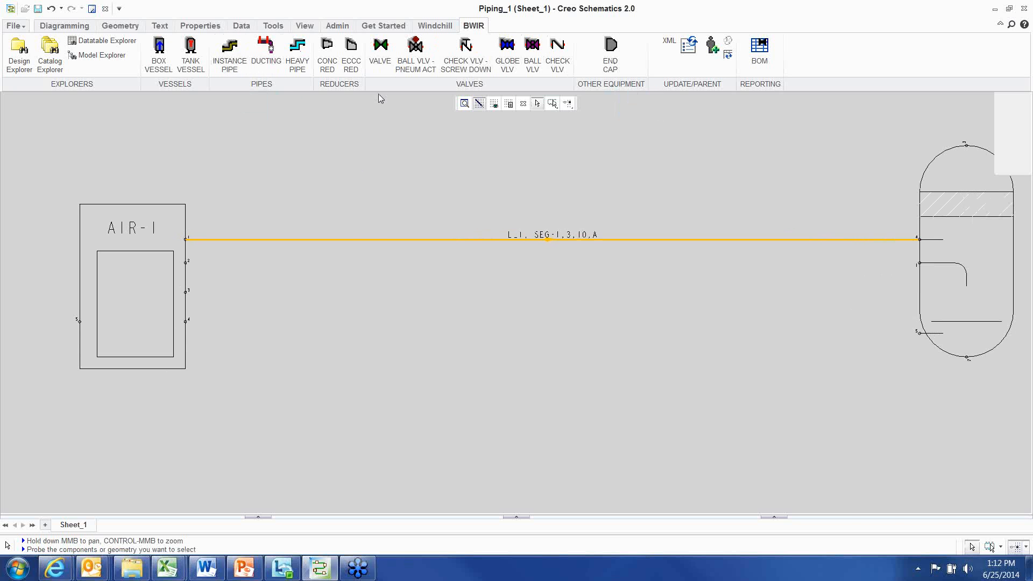
pyautogui.click(326, 52)
pyautogui.scroll(6, 317, 269)
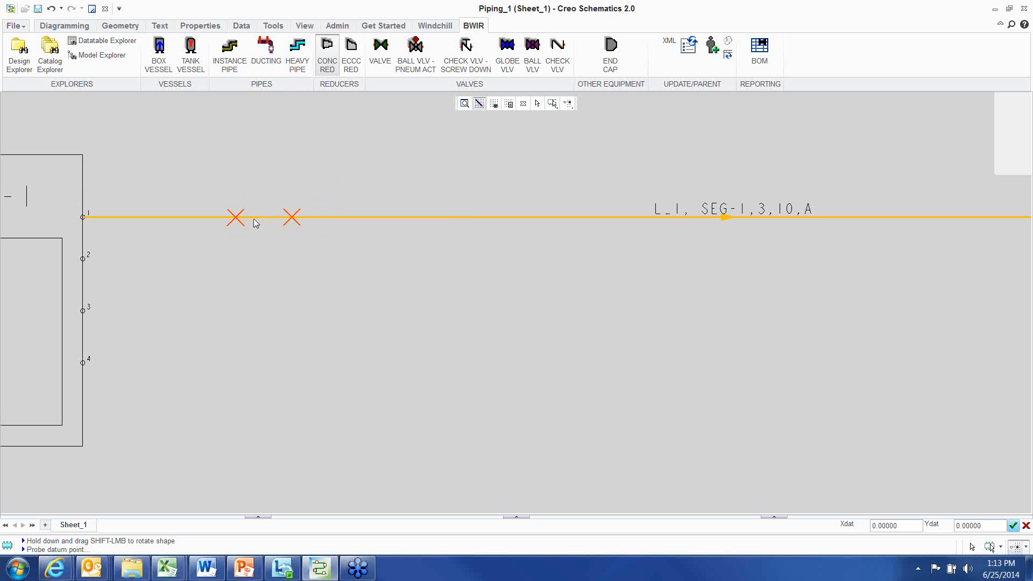
pyautogui.click(255, 222)
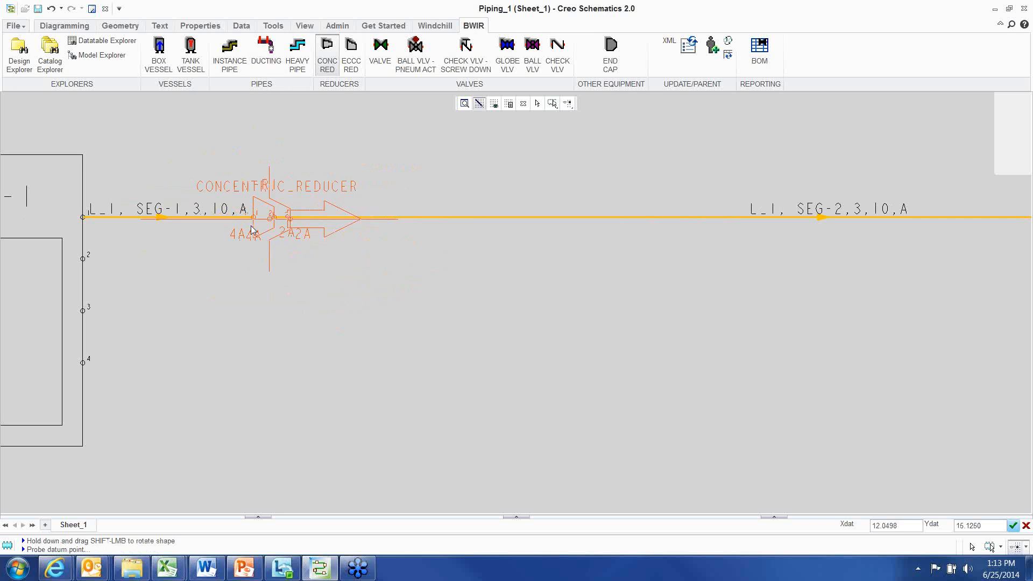
pyautogui.rightClick(370, 164)
pyautogui.click(396, 309)
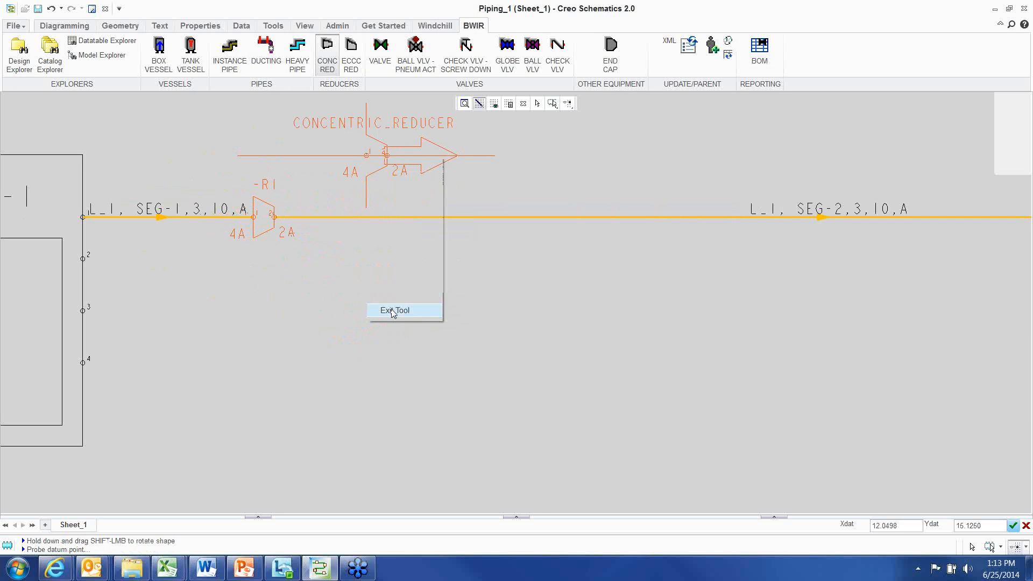
# Run the update command so the pipe segment labels reflect the reducer
pyautogui.scroll(-1, 446, 269)
pyautogui.moveTo(340, 243); pyautogui.dragTo(396, 264, button='middle')
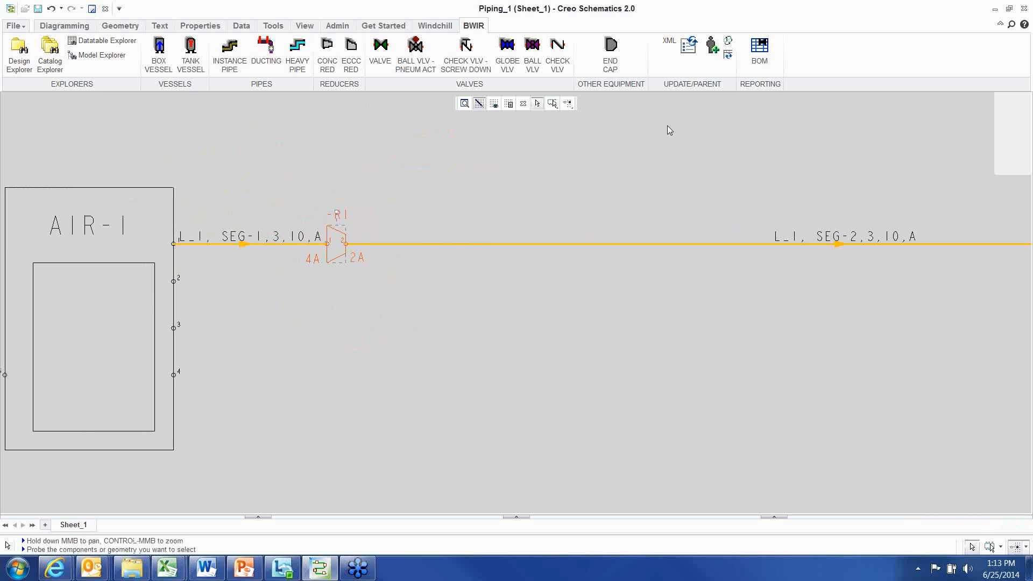
pyautogui.click(689, 55)
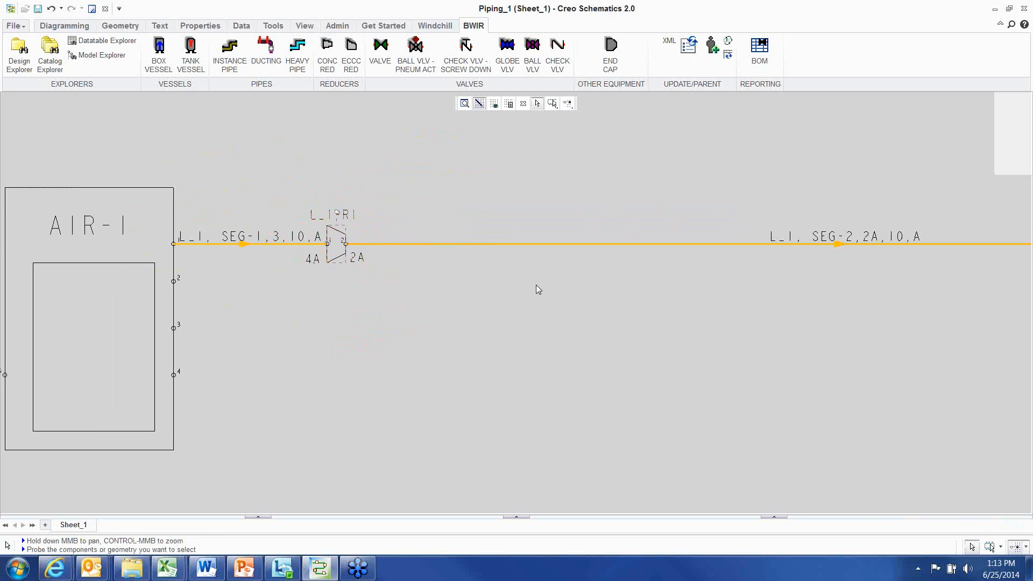
pyautogui.scroll(2, 361, 272)
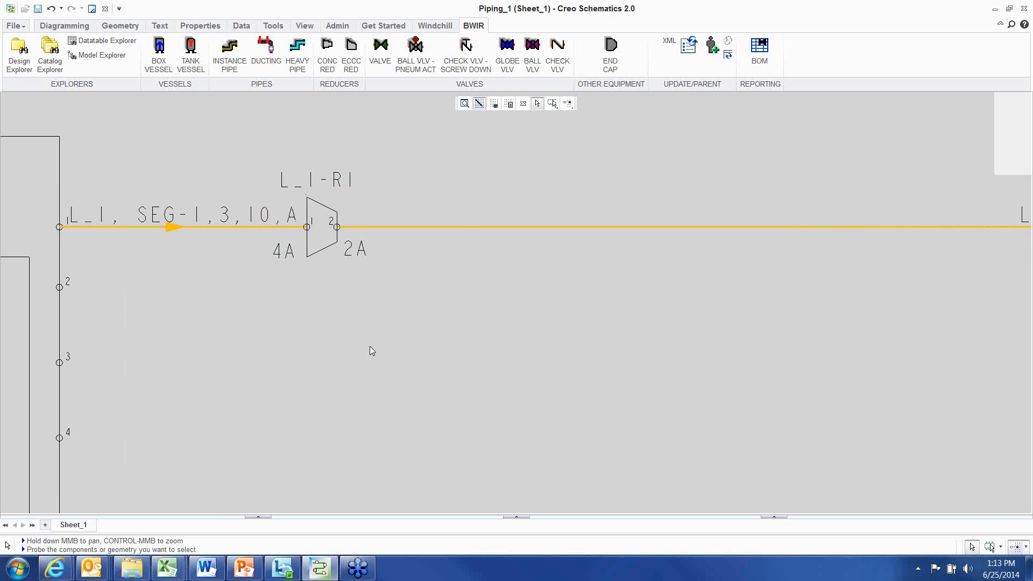
pyautogui.scroll(-1, 352, 334)
# Move the reducer slightly further along the pipe toward the tank vessel
pyautogui.click(274, 249)
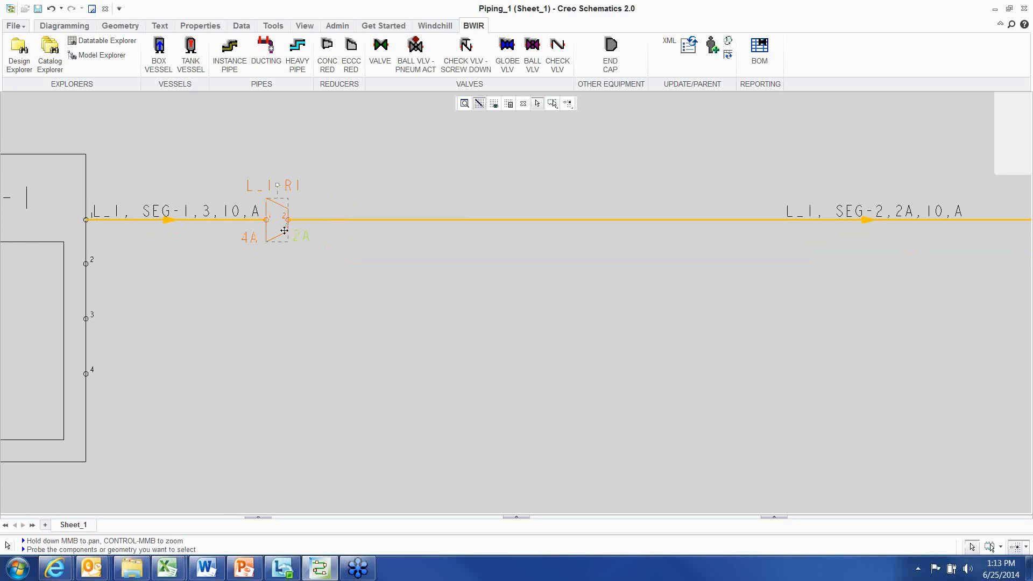
pyautogui.click(347, 230)
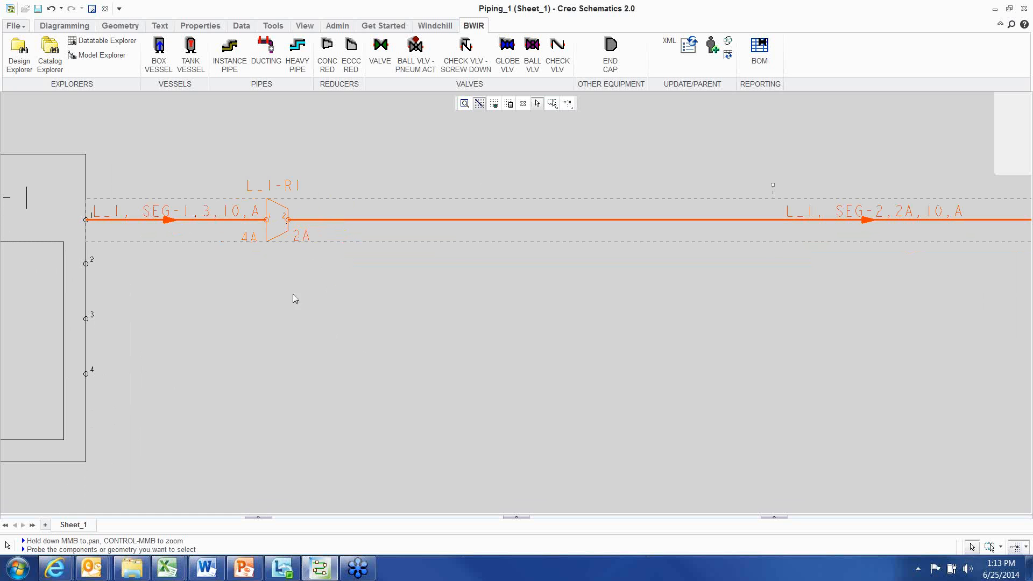
pyautogui.click(279, 250)
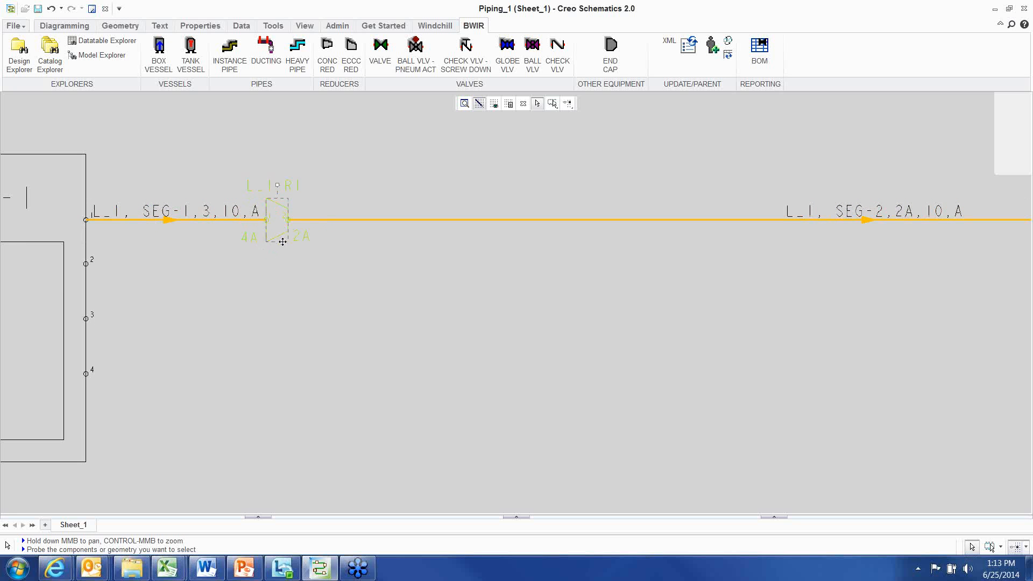
pyautogui.moveTo(283, 242); pyautogui.dragTo(336, 242)
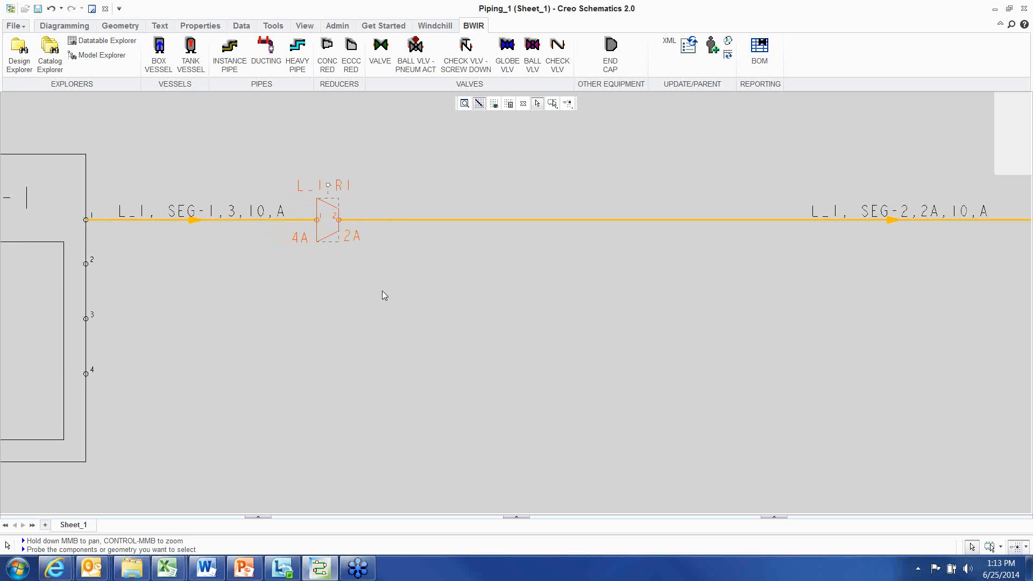
pyautogui.scroll(-1, 402, 285)
pyautogui.moveTo(402, 285); pyautogui.dragTo(319, 269, button='middle')
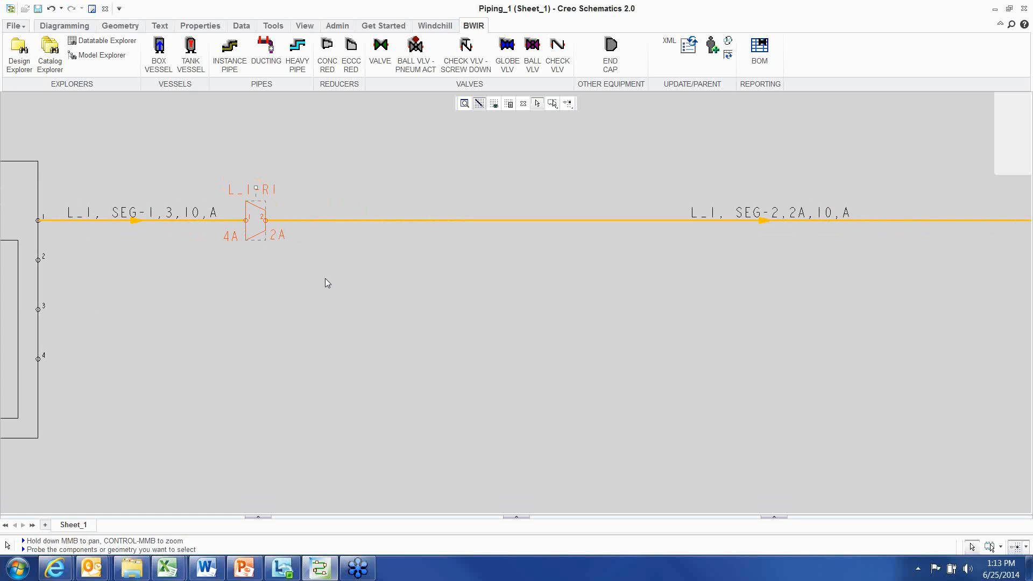
pyautogui.click(325, 279)
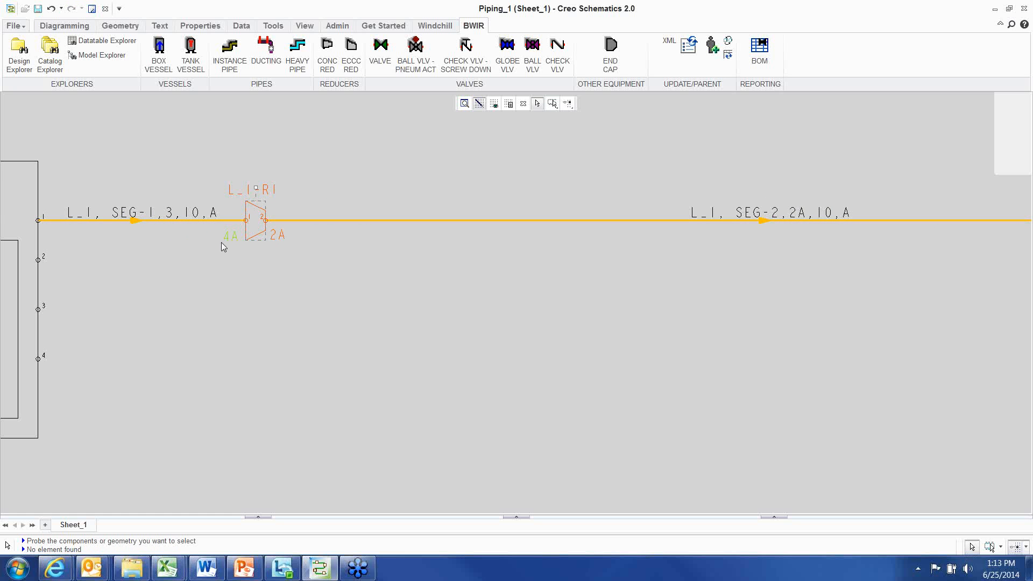
# Open the reducer's properties, launch the dataset selector and filter its datasets by size 3
pyautogui.rightClick(380, 137)
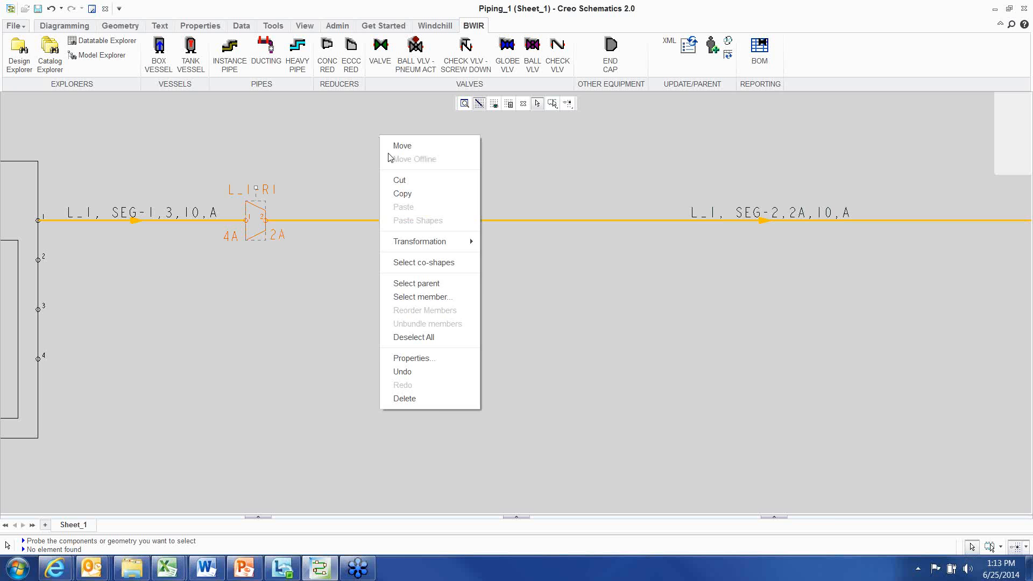
pyautogui.click(435, 359)
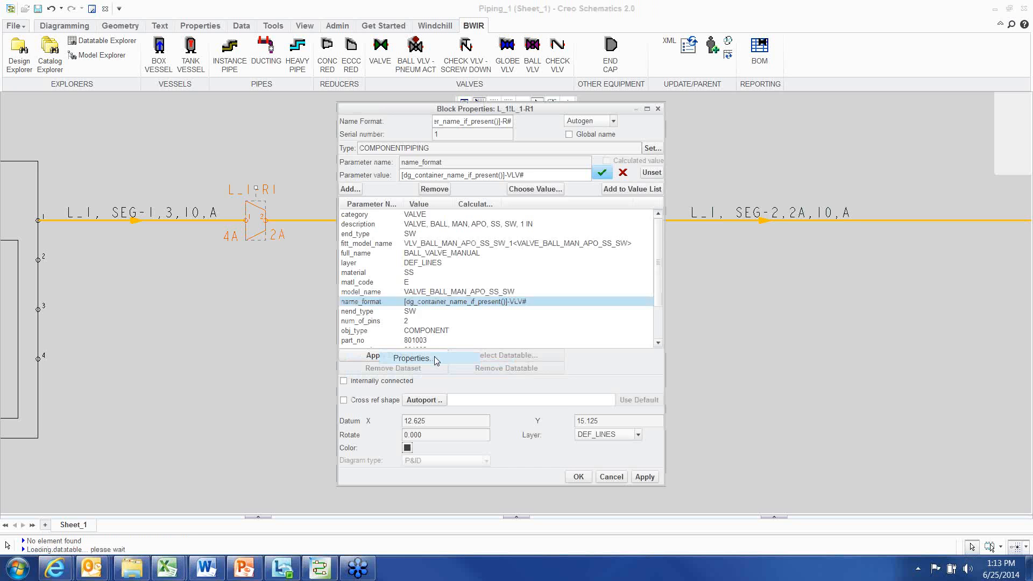
pyautogui.moveTo(531, 108); pyautogui.dragTo(531, 87)
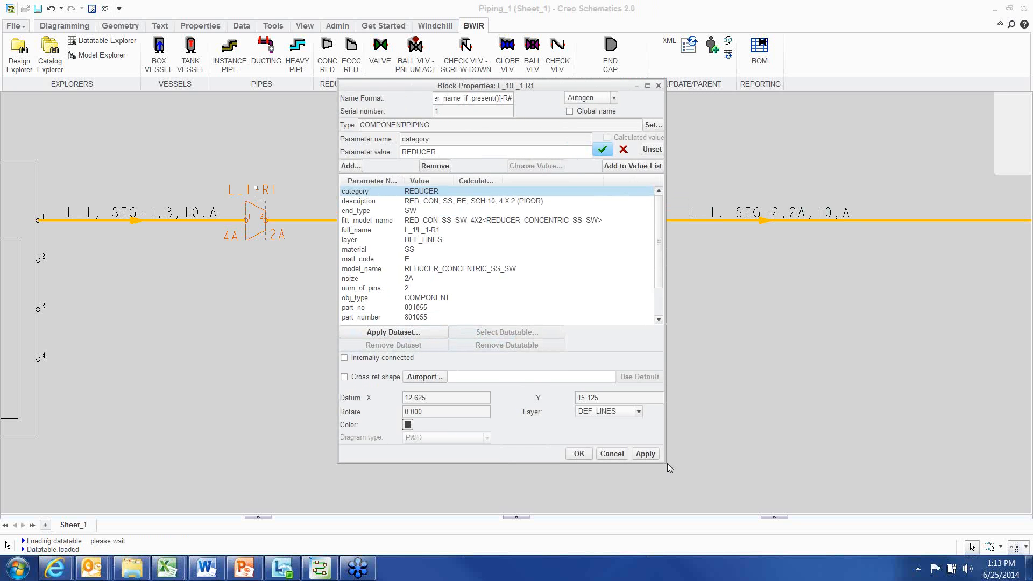
pyautogui.moveTo(667, 464); pyautogui.dragTo(712, 487)
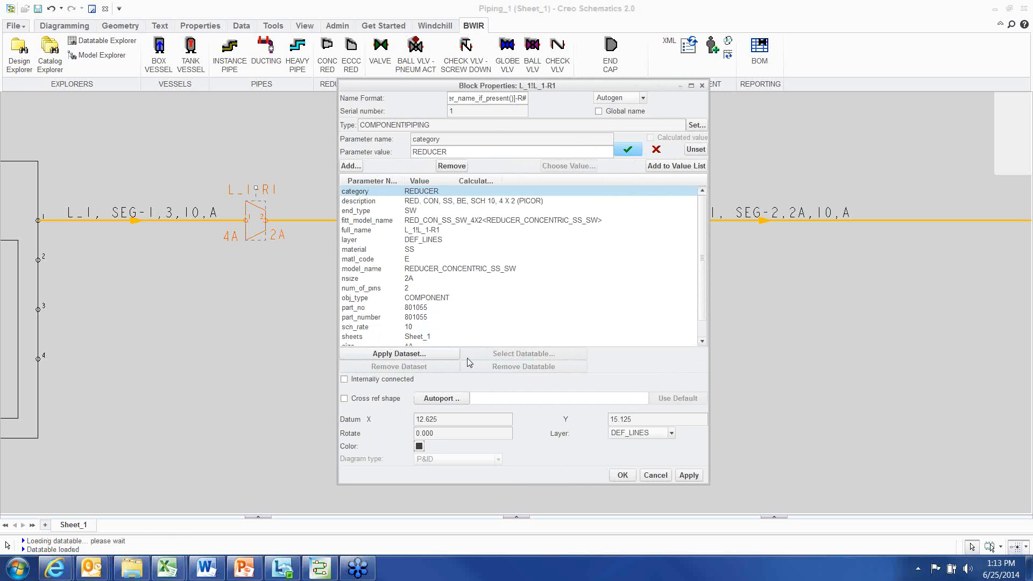
pyautogui.click(405, 354)
pyautogui.moveTo(460, 314); pyautogui.dragTo(416, 176)
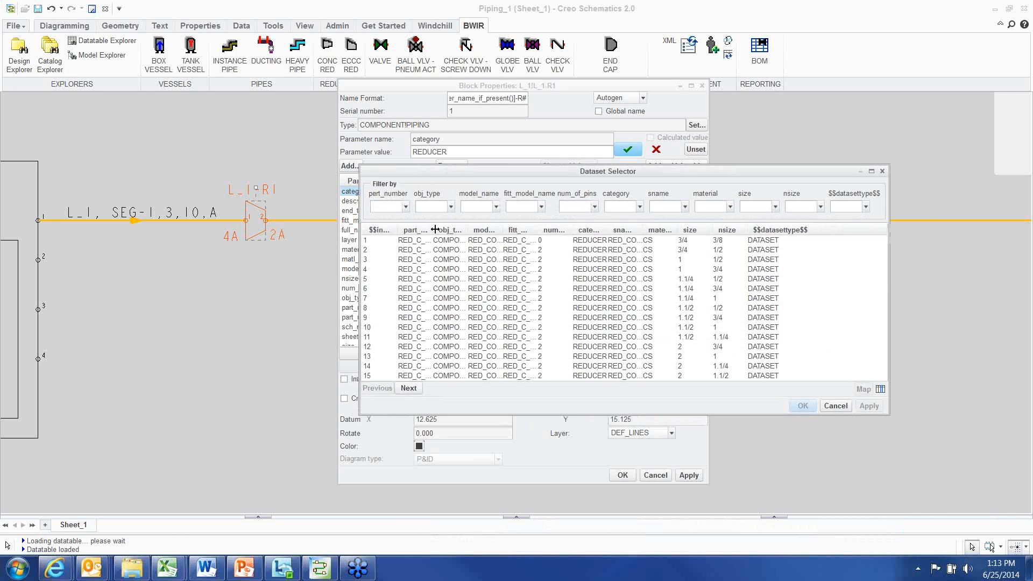
pyautogui.moveTo(432, 230); pyautogui.dragTo(523, 223)
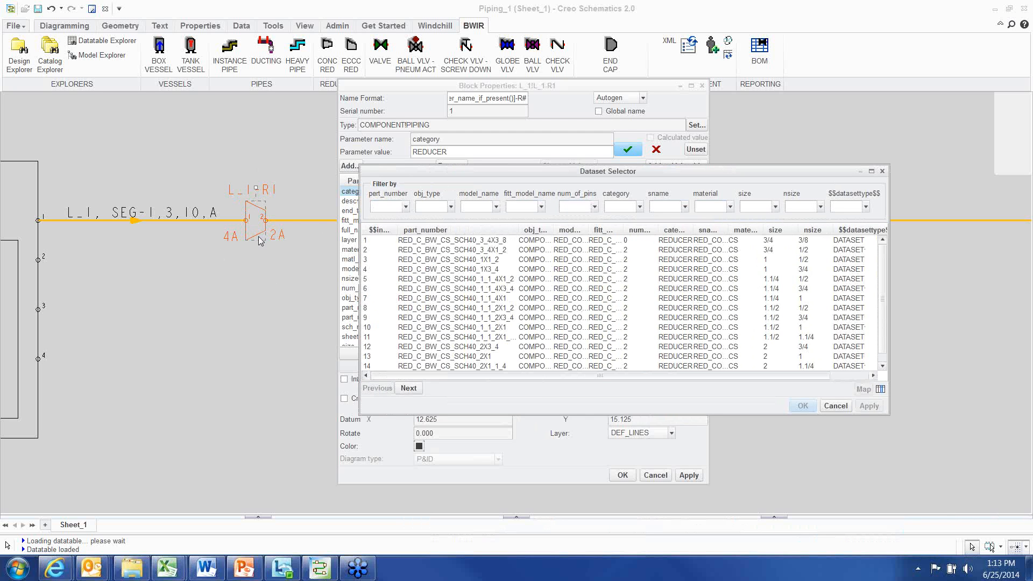
pyautogui.click(775, 207)
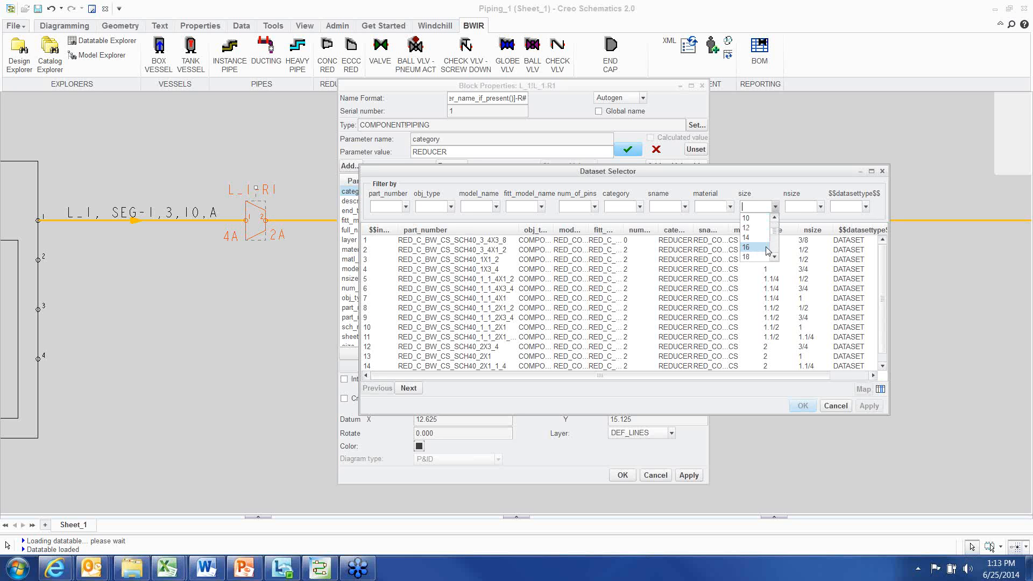
pyautogui.scroll(-3, 767, 247)
pyautogui.scroll(-6, 767, 248)
pyautogui.click(758, 257)
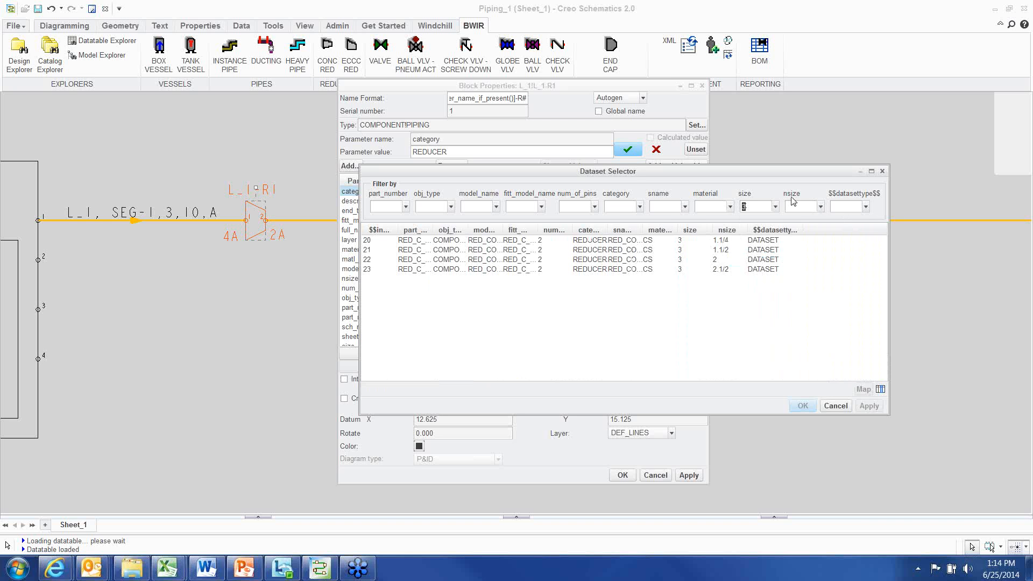
# Filter by nsize 2.1/2, apply the matching reducer dataset and confirm the reducer's properties
pyautogui.click(821, 208)
pyautogui.scroll(-3, 801, 253)
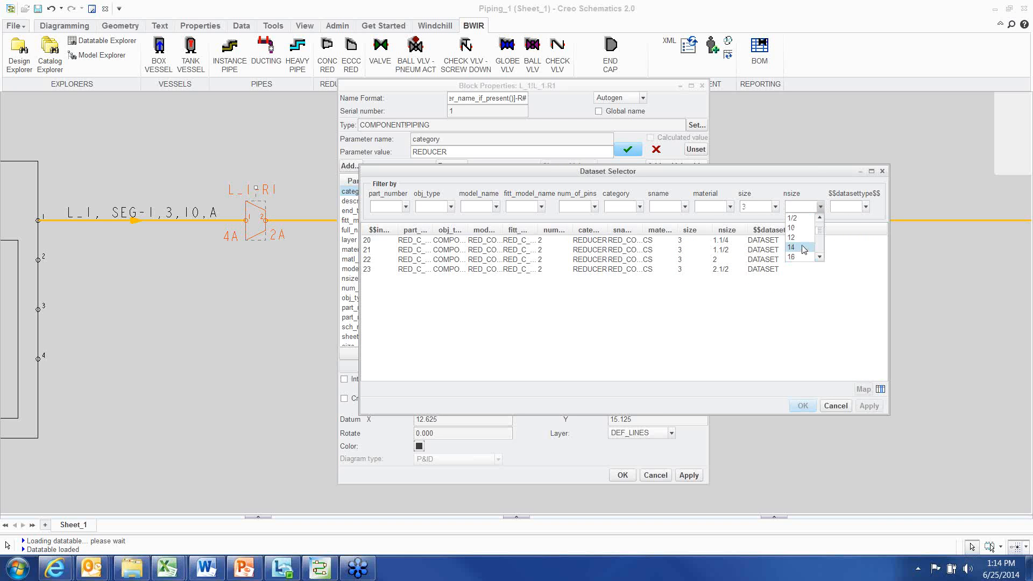
pyautogui.click(803, 257)
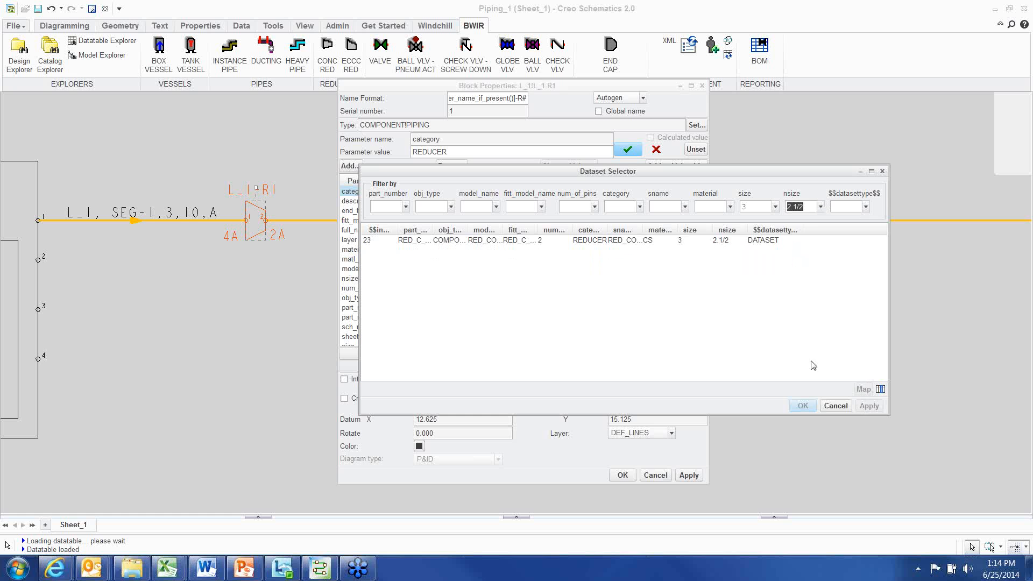
pyautogui.click(632, 241)
pyautogui.click(869, 406)
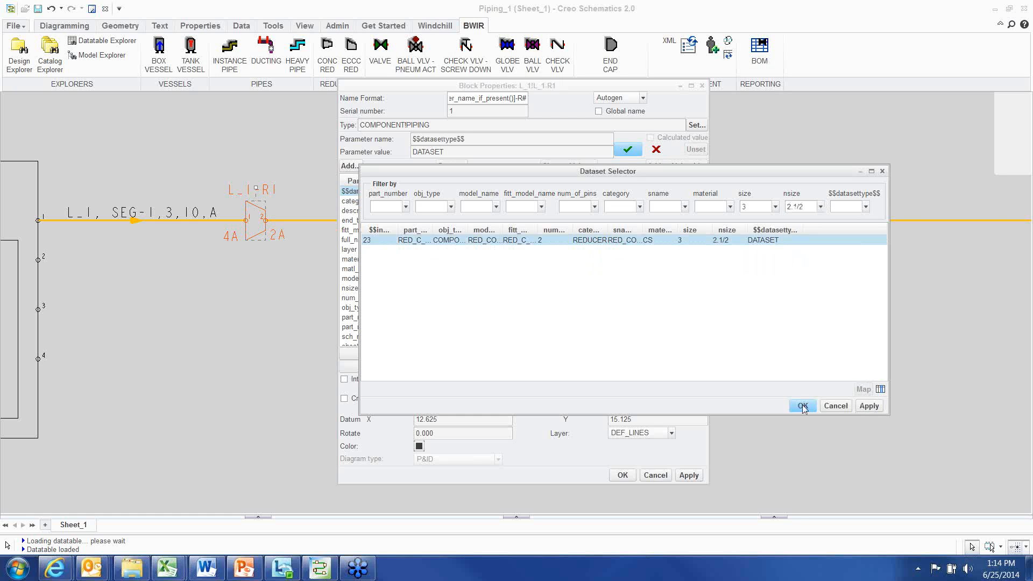
pyautogui.click(803, 406)
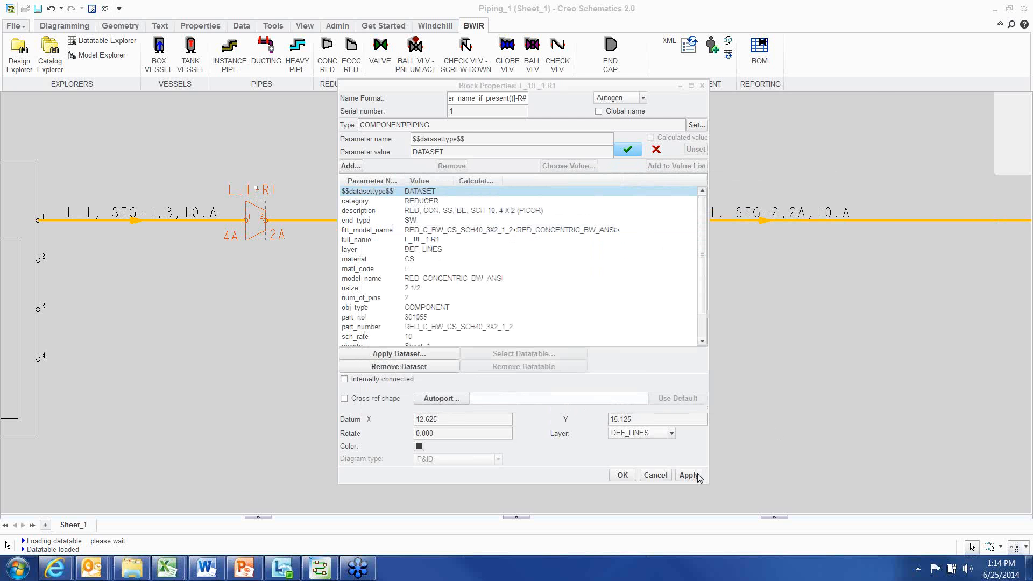
pyautogui.click(623, 475)
# Update the schematic again so the downstream pipe segment takes the new 2.1/2 size
pyautogui.scroll(2, 405, 340)
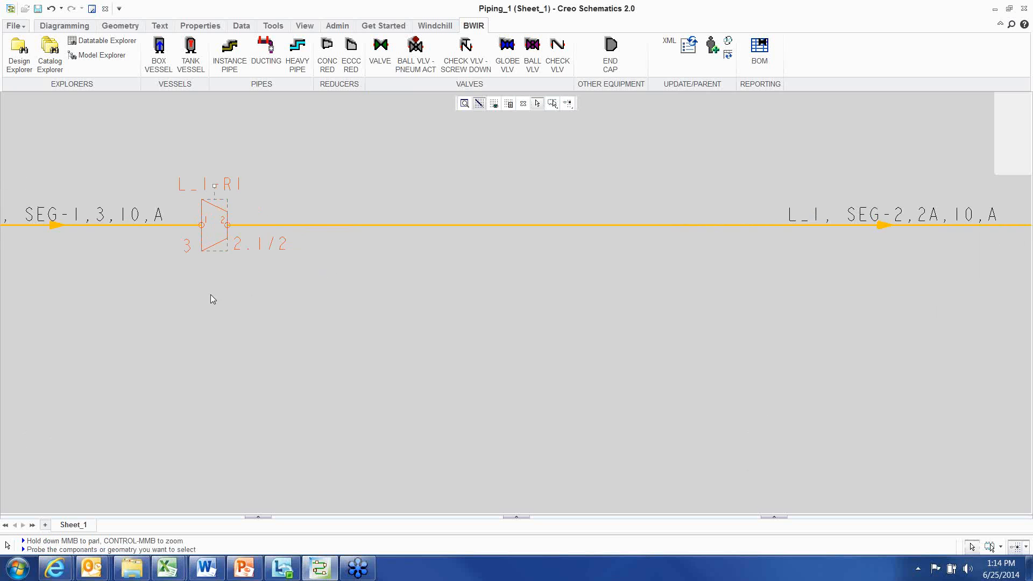
pyautogui.scroll(-2, 888, 293)
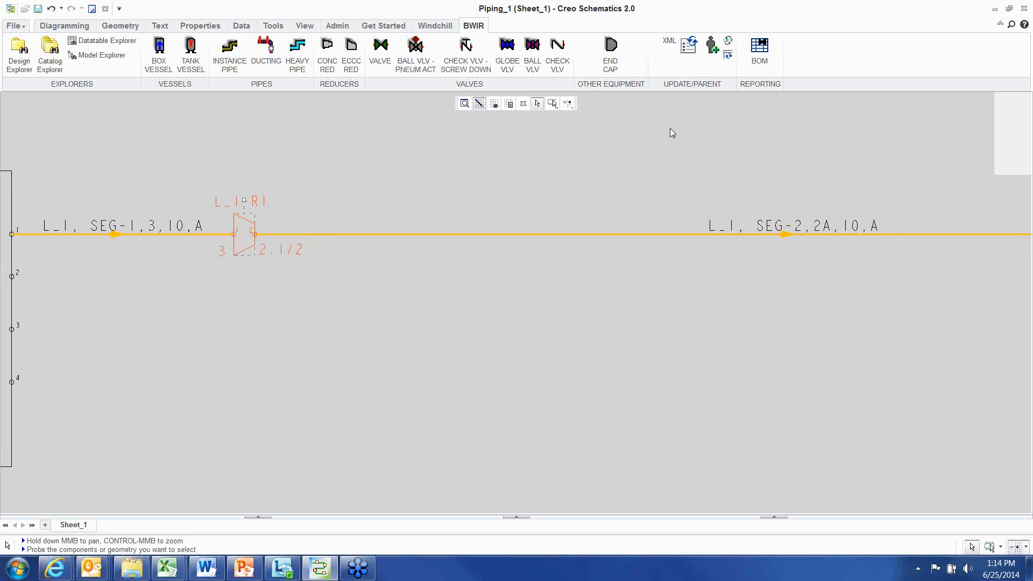
pyautogui.click(691, 46)
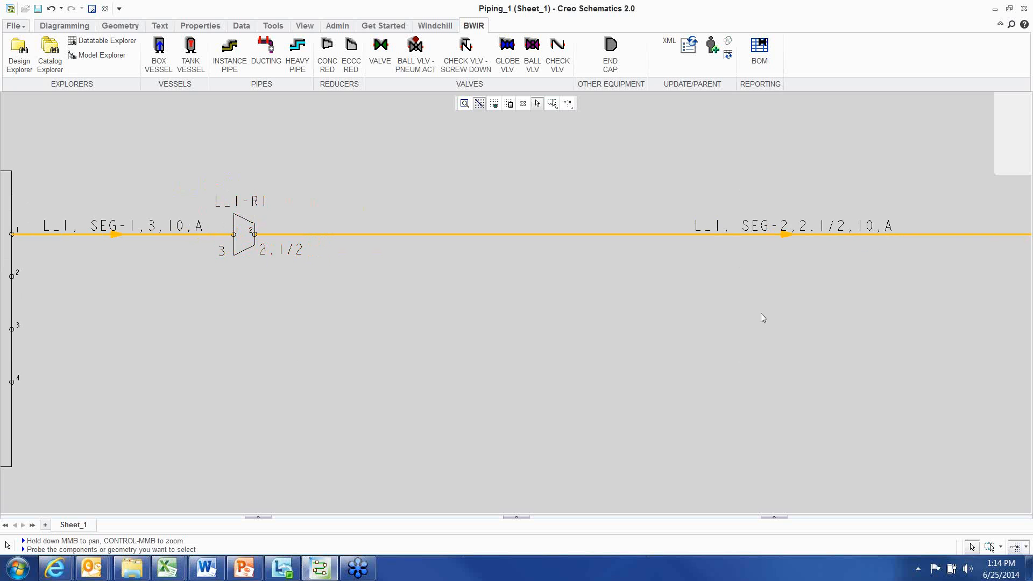
pyautogui.click(821, 230)
pyautogui.click(436, 300)
# Select the downstream pipe segment's parent pipeline and review its group properties without changing anything
pyautogui.scroll(-5, 437, 299)
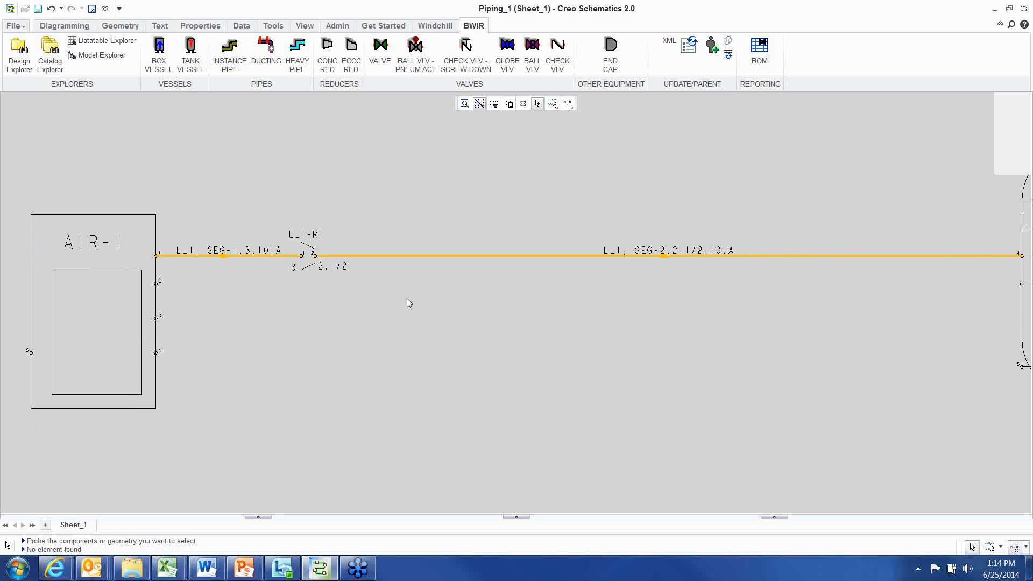
pyautogui.scroll(3, 431, 312)
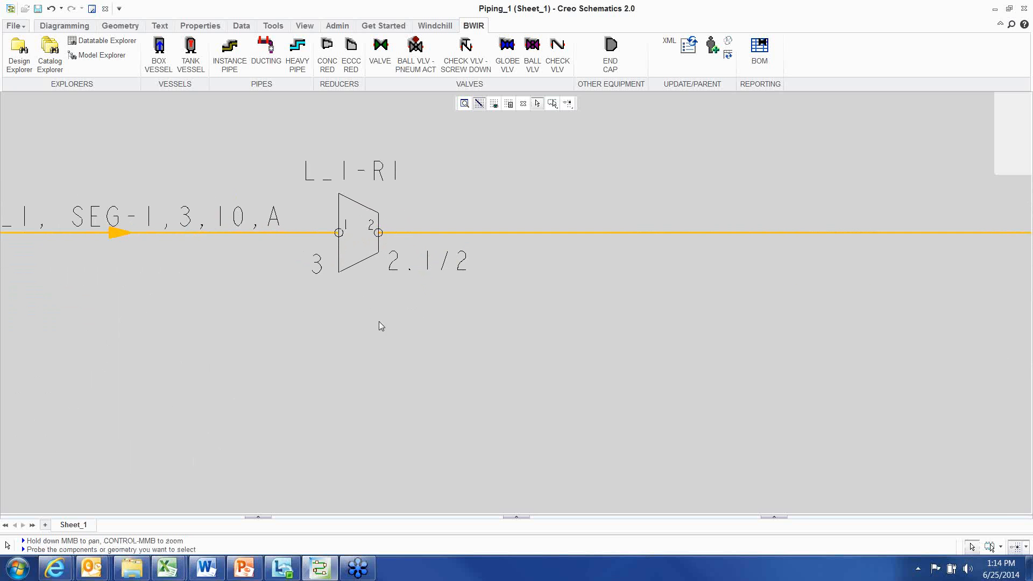
pyautogui.click(350, 271)
pyautogui.scroll(-1, 379, 351)
pyautogui.moveTo(378, 355); pyautogui.dragTo(315, 325, button='middle')
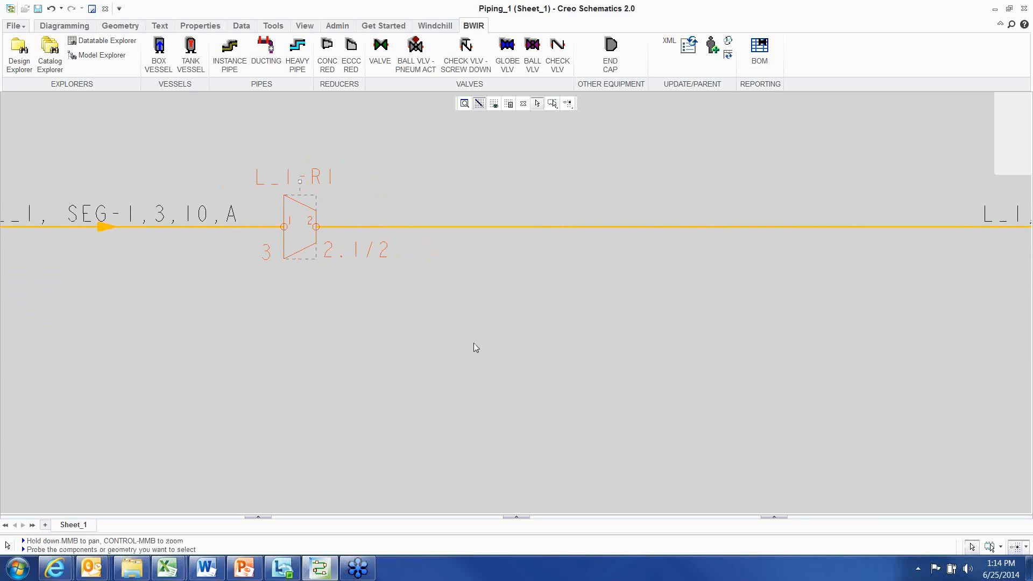
pyautogui.scroll(-3, 449, 341)
pyautogui.moveTo(457, 343); pyautogui.dragTo(424, 300, button='middle')
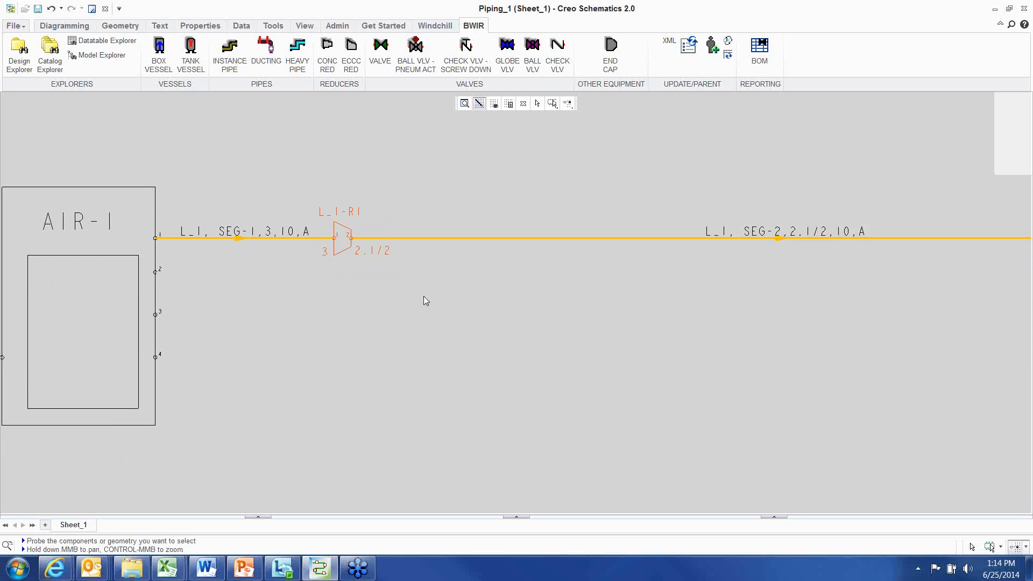
pyautogui.click(464, 238)
pyautogui.rightClick(492, 157)
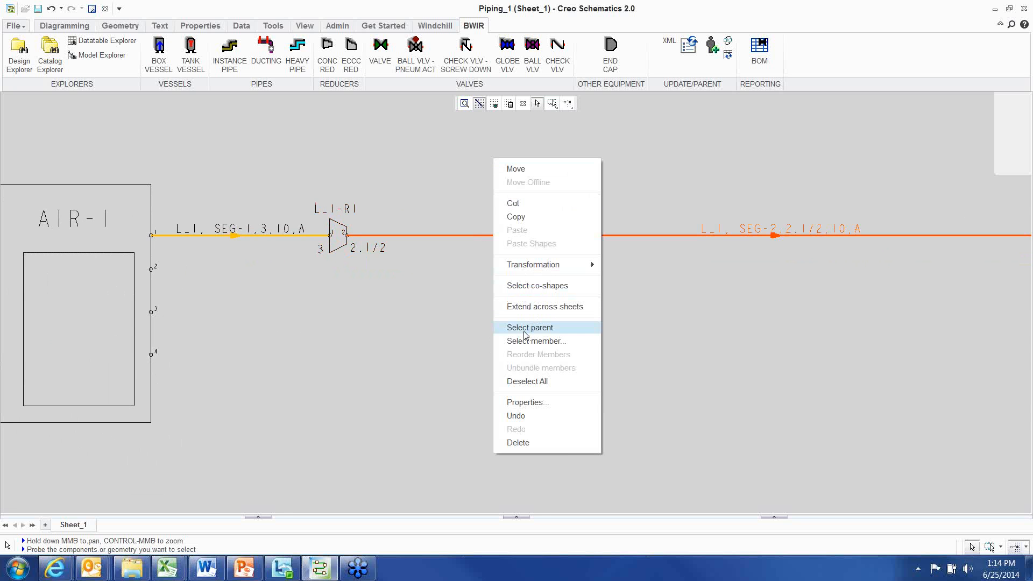
pyautogui.click(525, 328)
pyautogui.rightClick(489, 149)
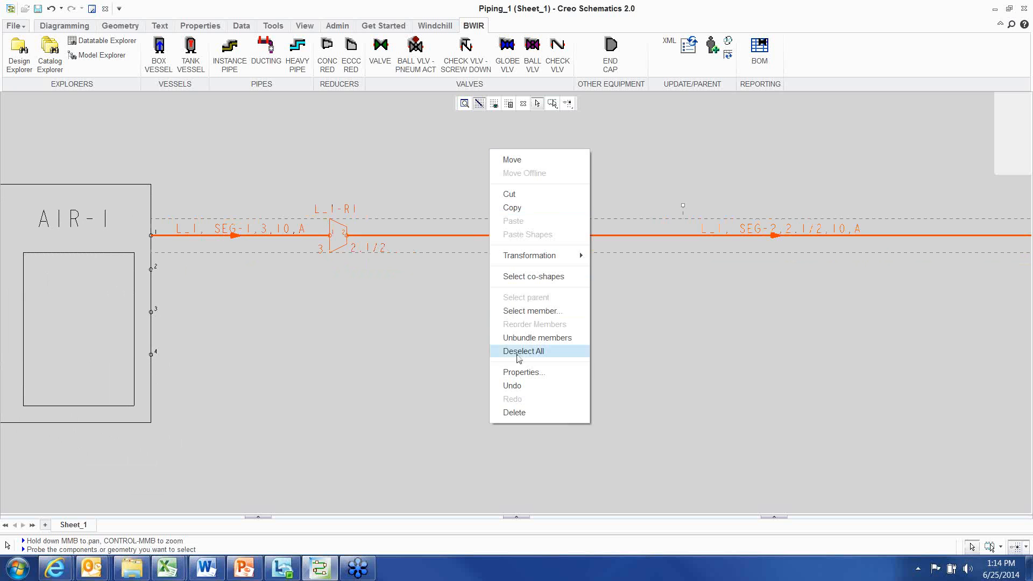
pyautogui.click(522, 372)
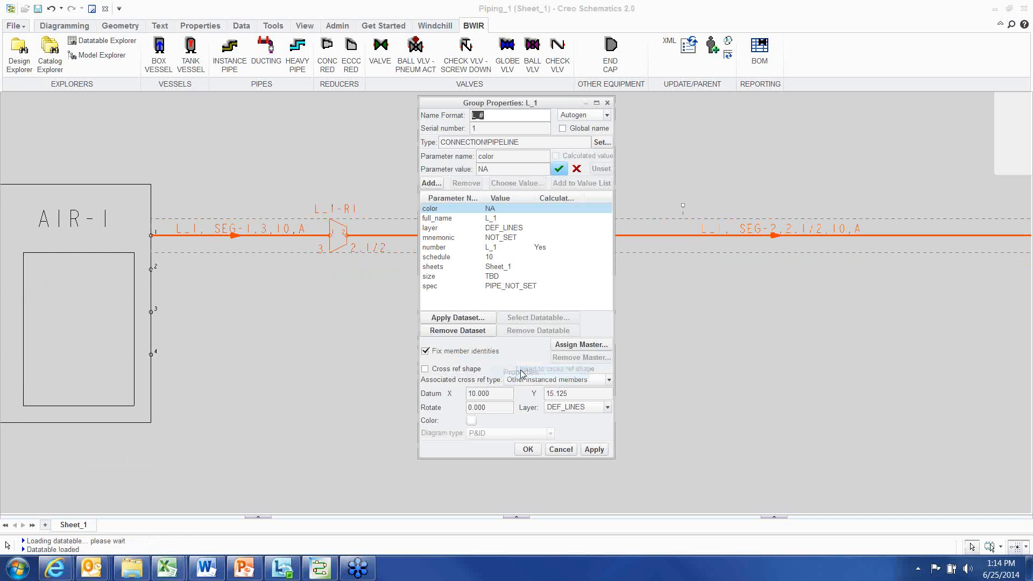
pyautogui.click(501, 219)
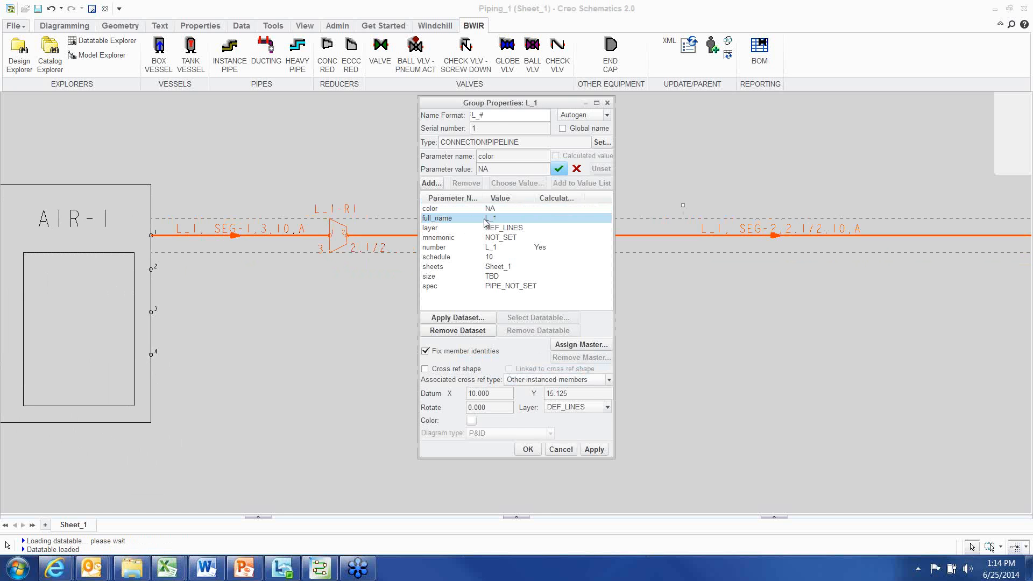
pyautogui.click(561, 449)
pyautogui.click(336, 251)
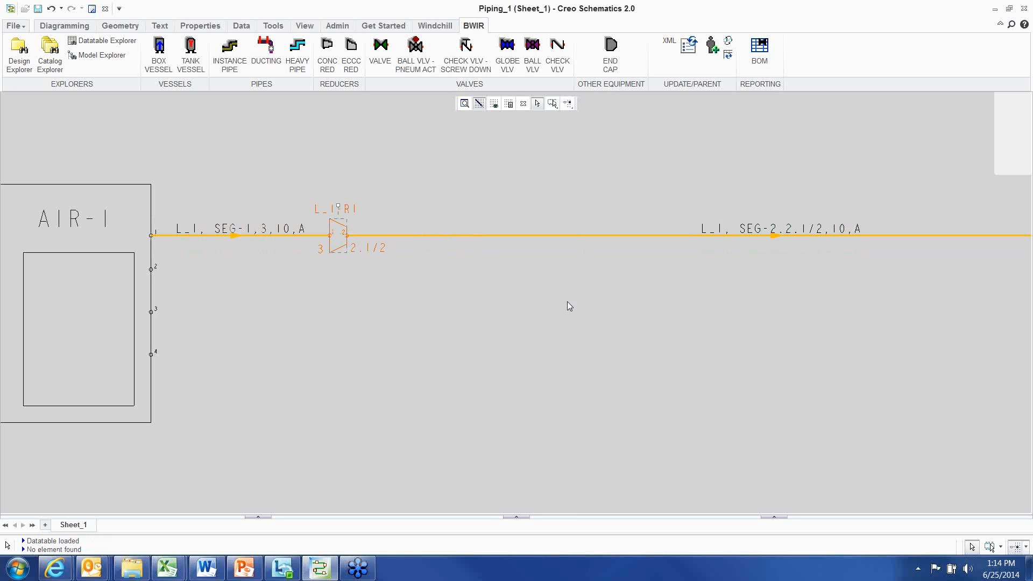
pyautogui.click(590, 313)
# Route a heavy pipe branch from the middle of the downstream segment down and across, terminating it in free space
pyautogui.scroll(4, 391, 209)
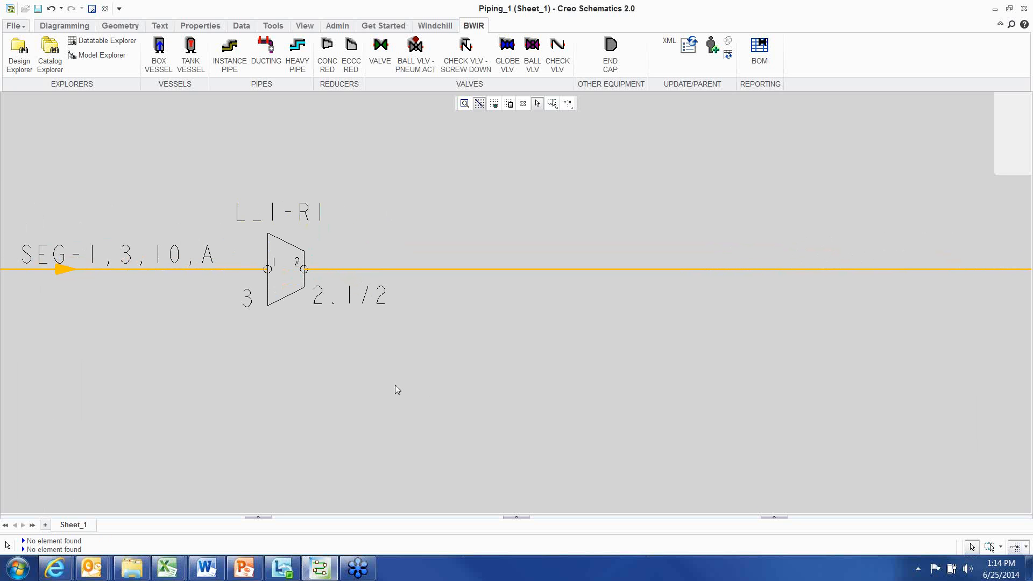
pyautogui.scroll(-4, 402, 347)
pyautogui.scroll(-1, 397, 347)
pyautogui.moveTo(499, 371); pyautogui.dragTo(412, 304, button='middle')
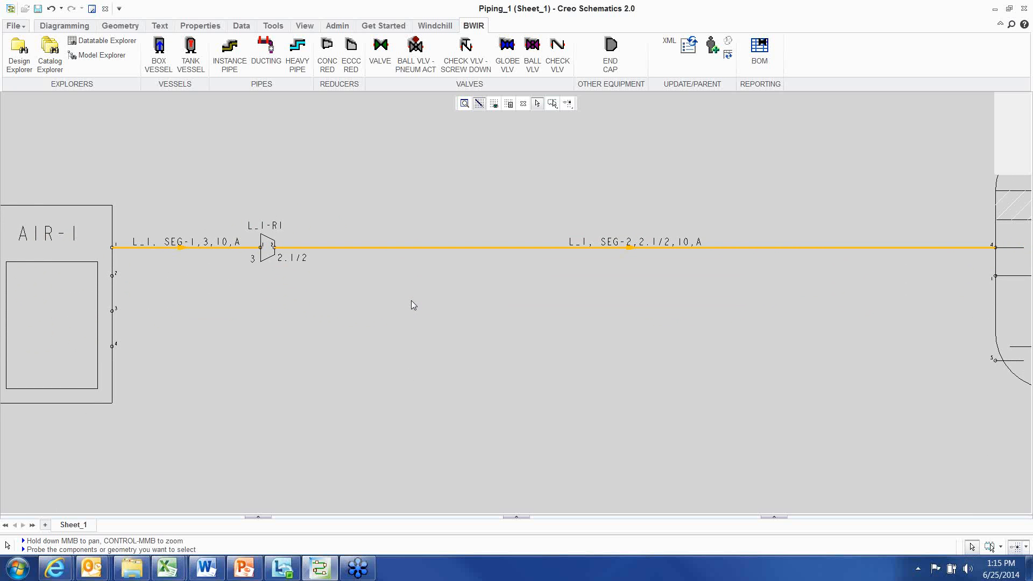
pyautogui.scroll(-2, 440, 293)
pyautogui.moveTo(491, 337); pyautogui.dragTo(480, 313, button='middle')
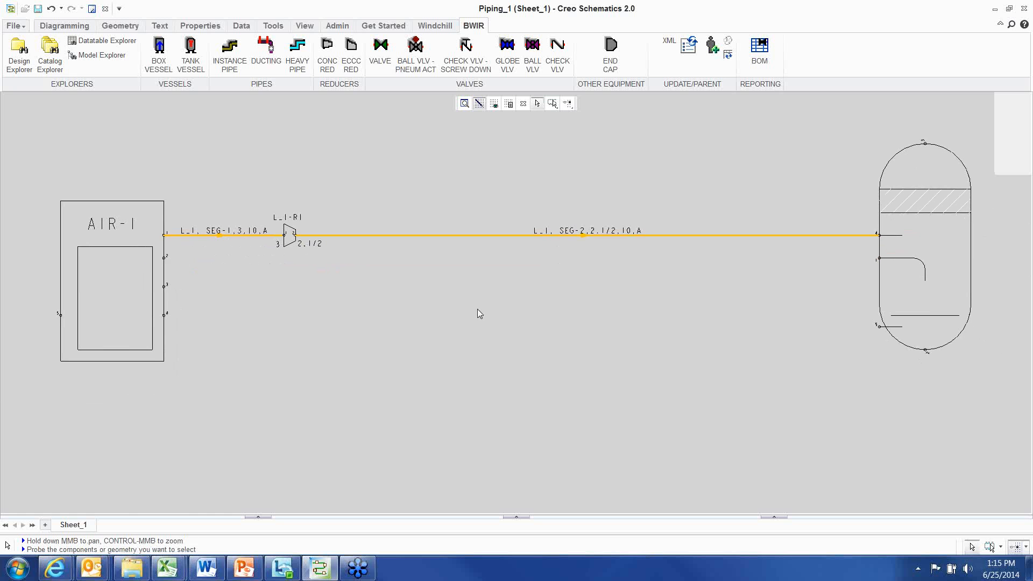
pyautogui.click(297, 54)
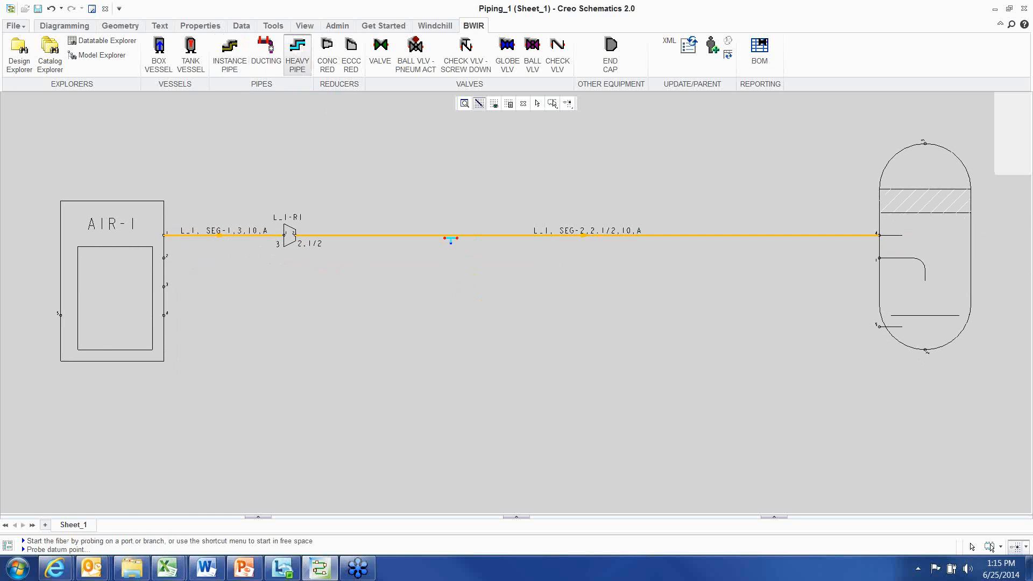
pyautogui.click(451, 237)
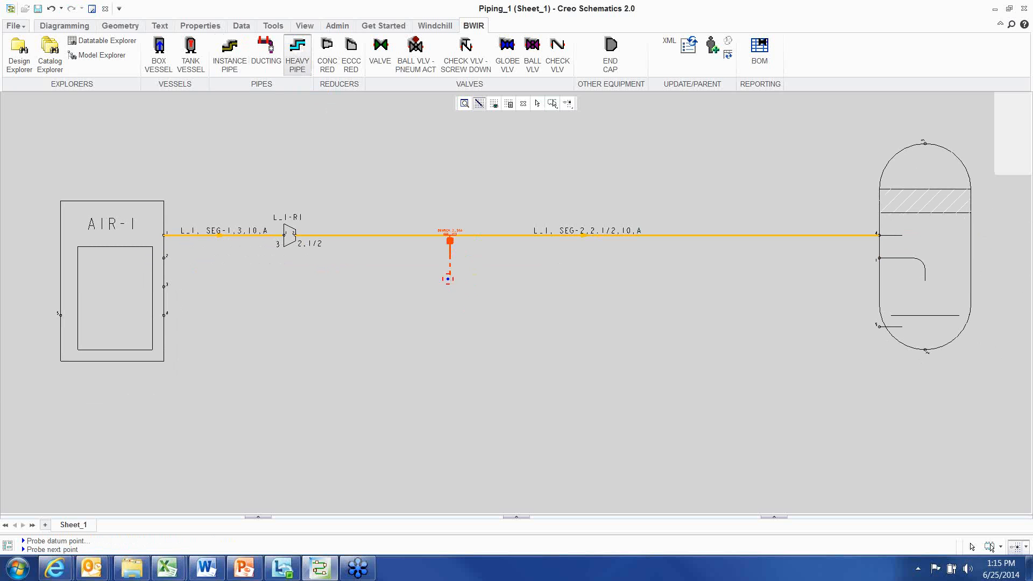
pyautogui.click(451, 406)
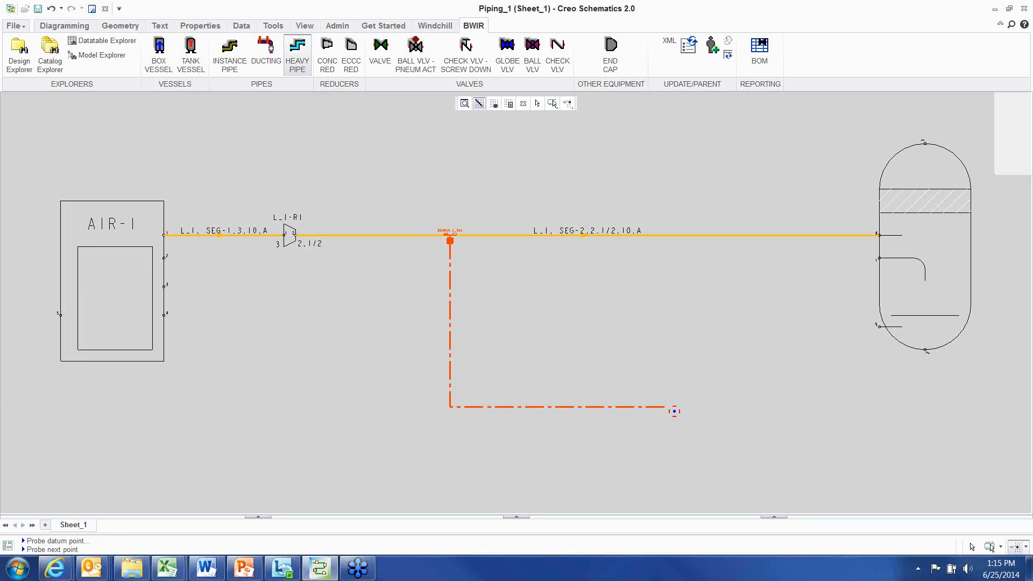
pyautogui.click(673, 480)
pyautogui.rightClick(834, 314)
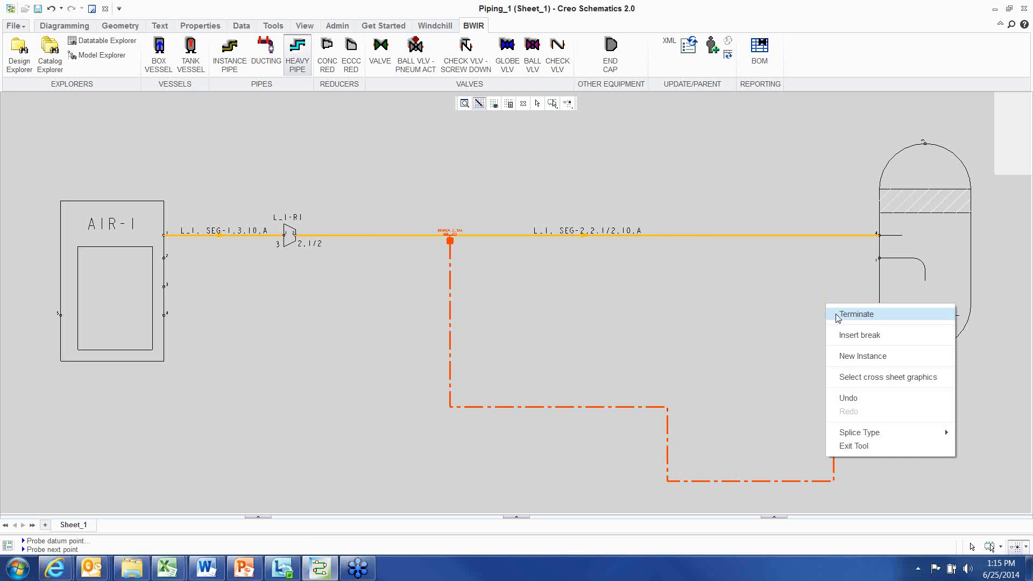
pyautogui.click(855, 314)
pyautogui.rightClick(503, 279)
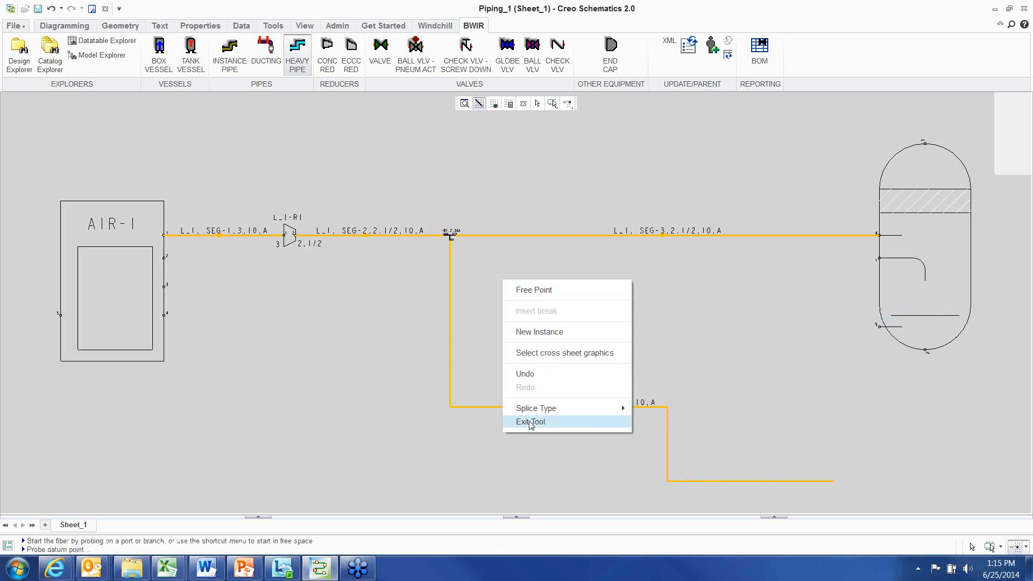
pyautogui.click(530, 422)
# Open the branch tee's properties and apply the CS tee dataset of size 2.1/2
pyautogui.scroll(5, 484, 266)
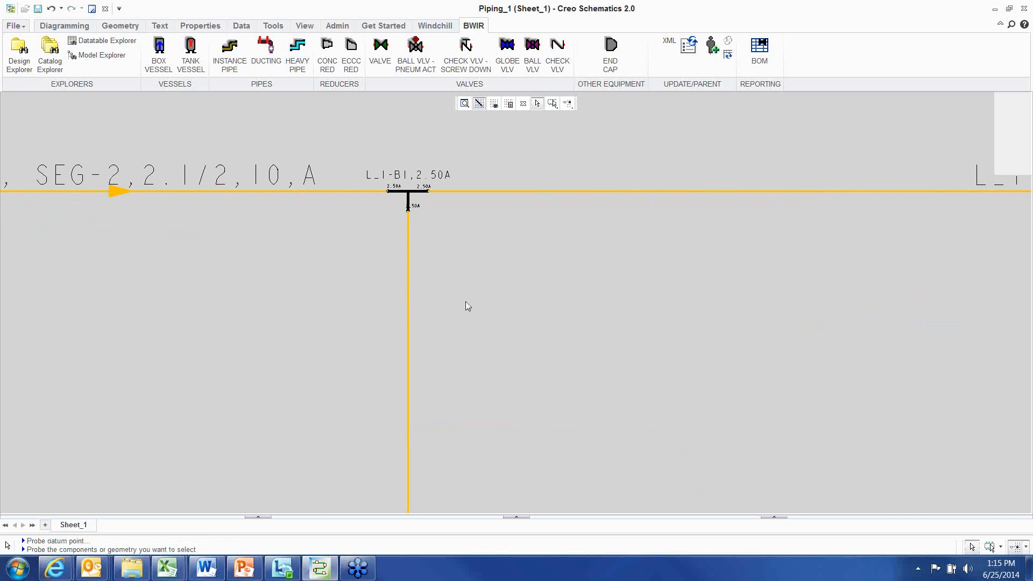
pyautogui.scroll(2, 462, 269)
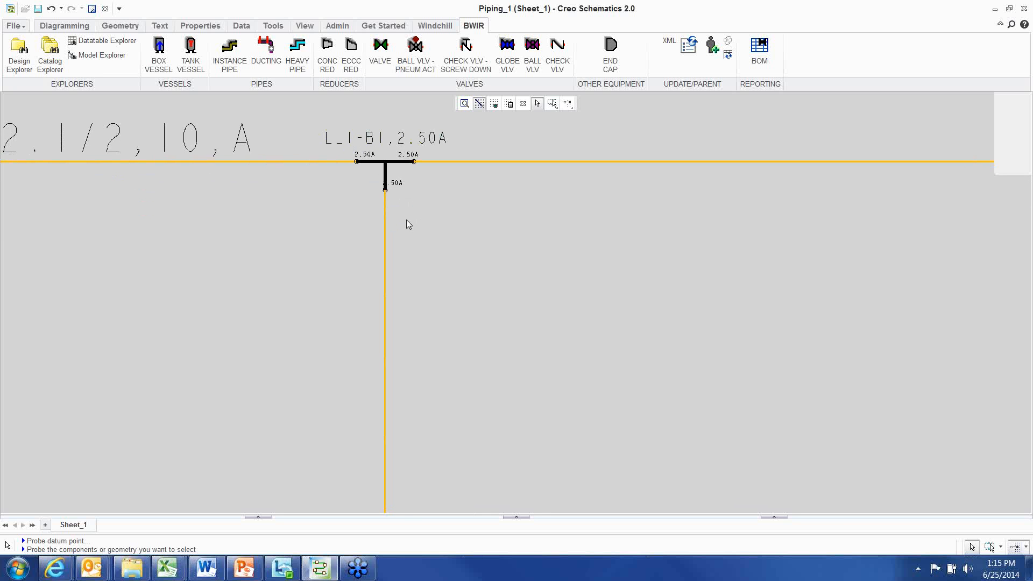
pyautogui.scroll(-2, 464, 245)
pyautogui.click(398, 185)
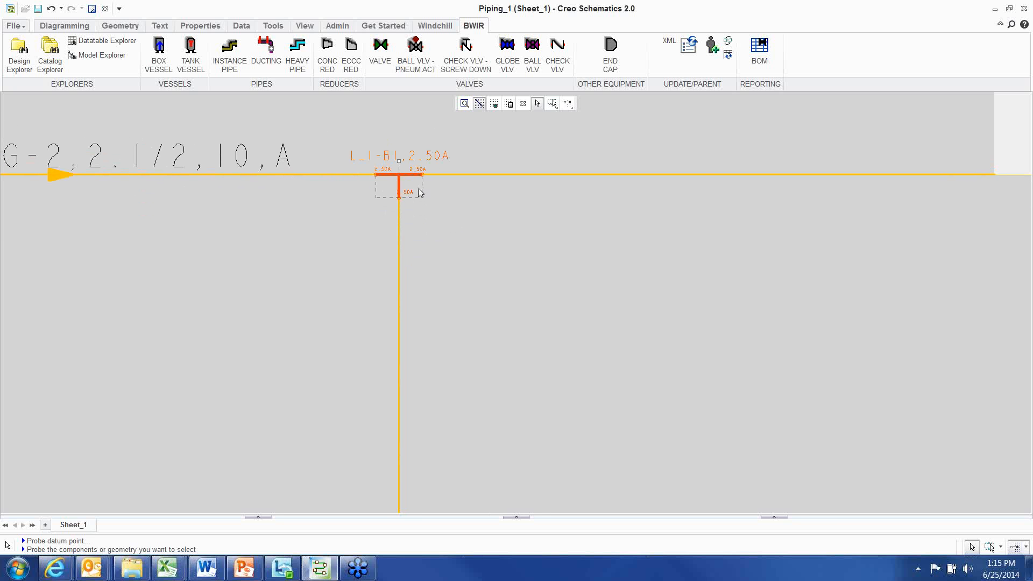
pyautogui.rightClick(530, 145)
pyautogui.click(560, 365)
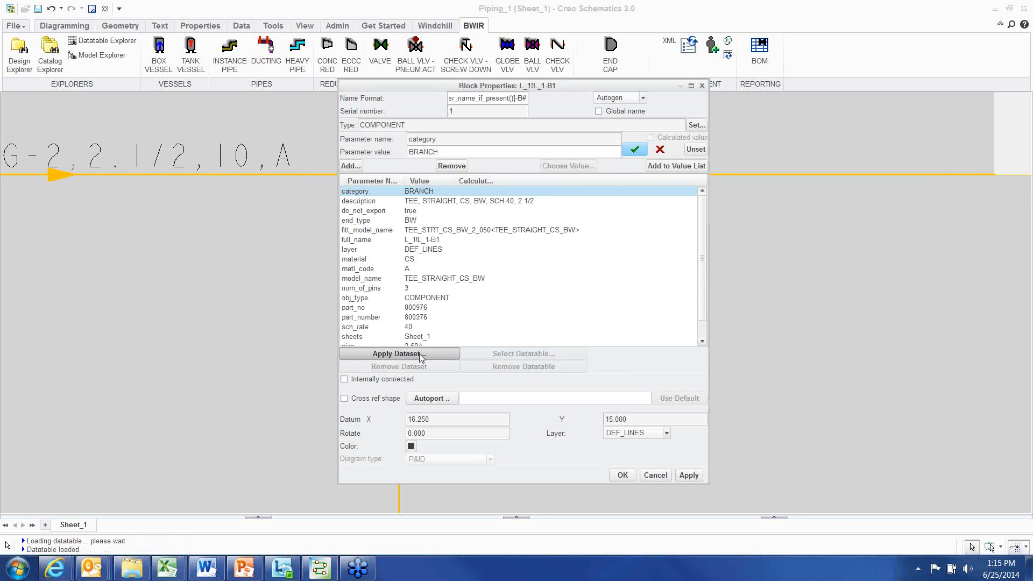
pyautogui.click(424, 358)
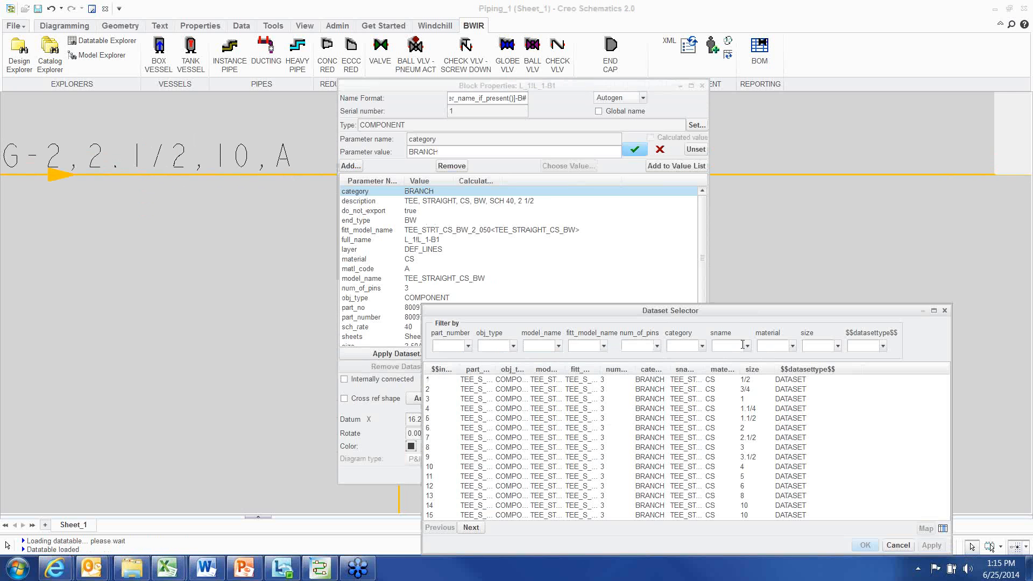
pyautogui.click(792, 346)
pyautogui.click(764, 358)
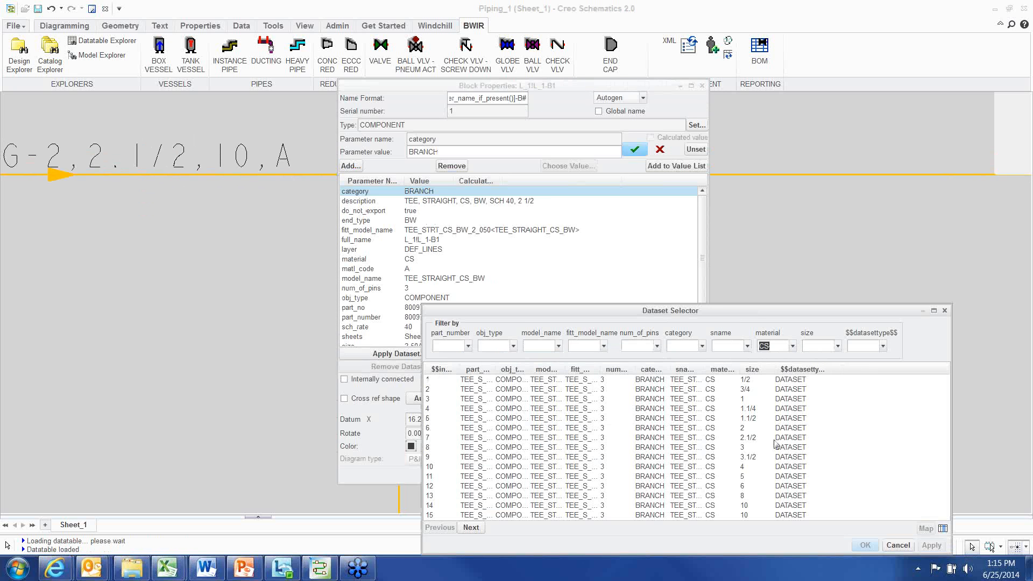
pyautogui.click(757, 438)
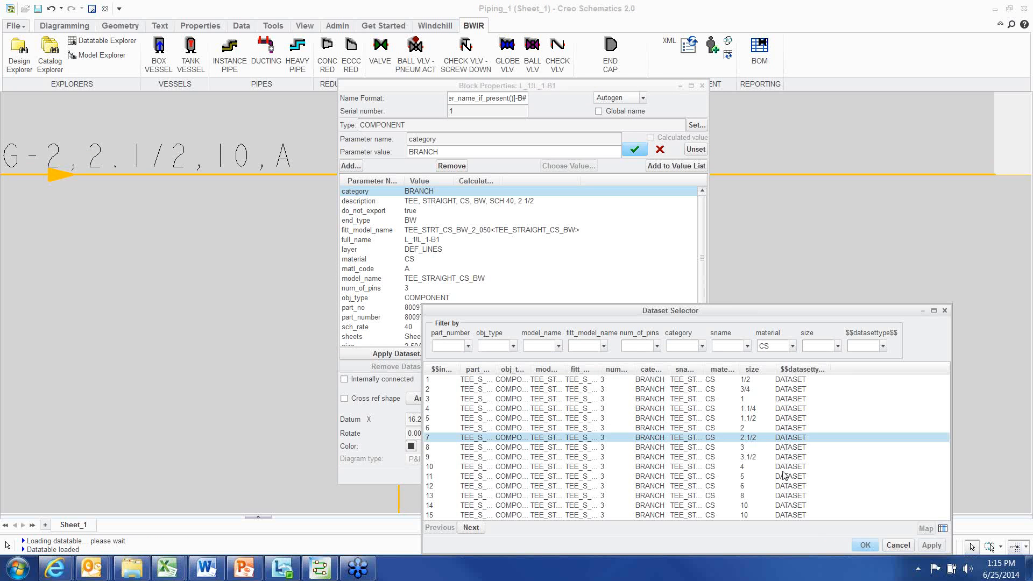
pyautogui.click(866, 544)
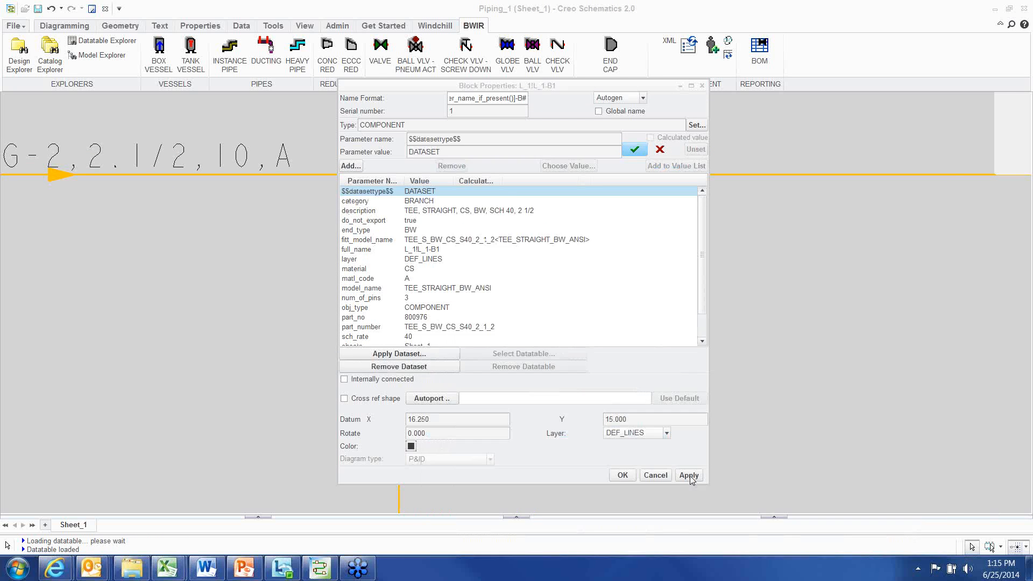
pyautogui.click(622, 475)
# Place a manual ball valve, turned right to vertical, on the vertical branch pipe below the tee
pyautogui.scroll(-1, 572, 344)
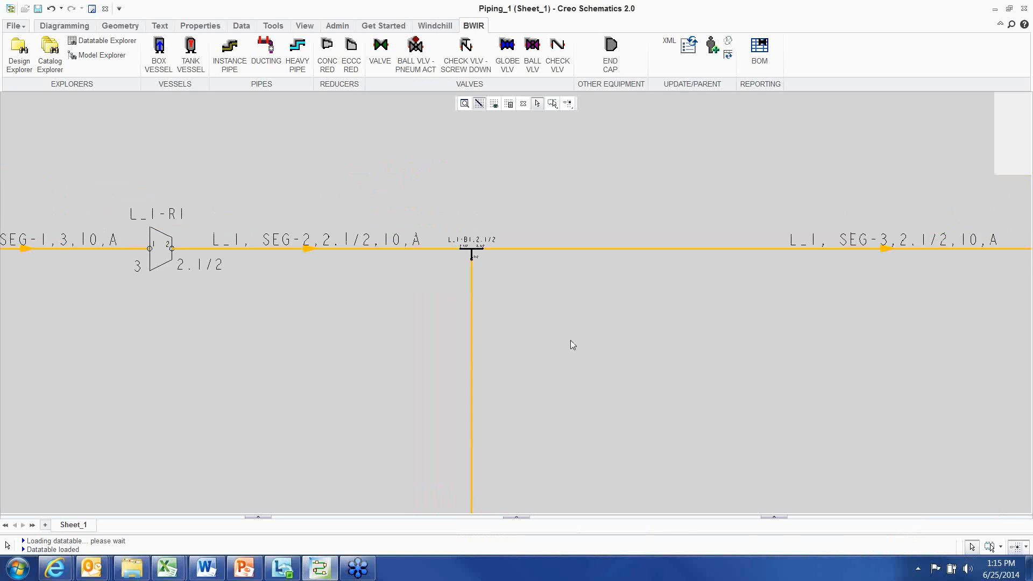
pyautogui.scroll(-2, 571, 341)
pyautogui.moveTo(537, 340); pyautogui.dragTo(496, 293, button='middle')
pyautogui.scroll(2, 493, 290)
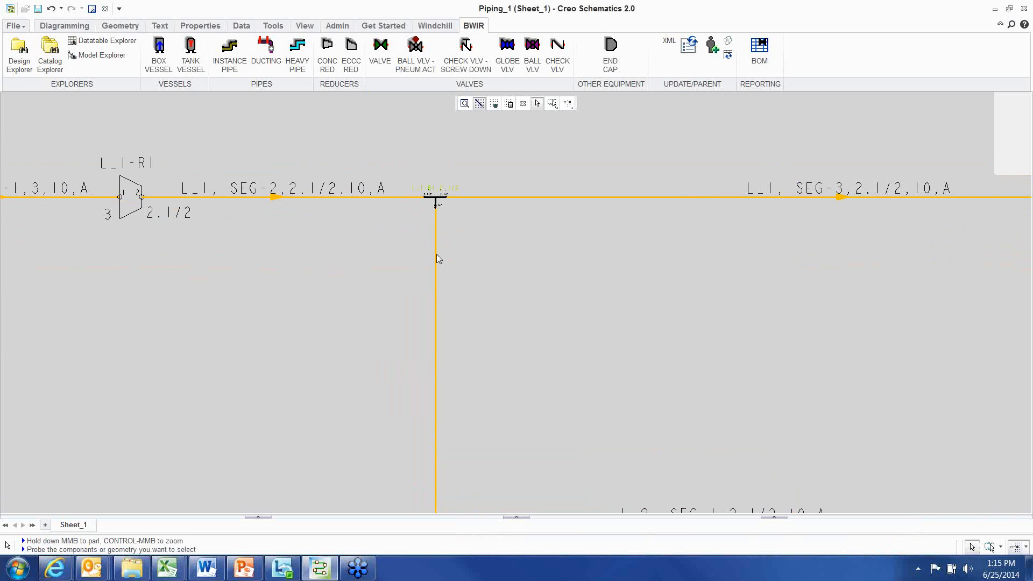
pyautogui.scroll(-1, 601, 340)
pyautogui.moveTo(601, 372); pyautogui.dragTo(491, 324, button='middle')
pyautogui.scroll(2, 421, 273)
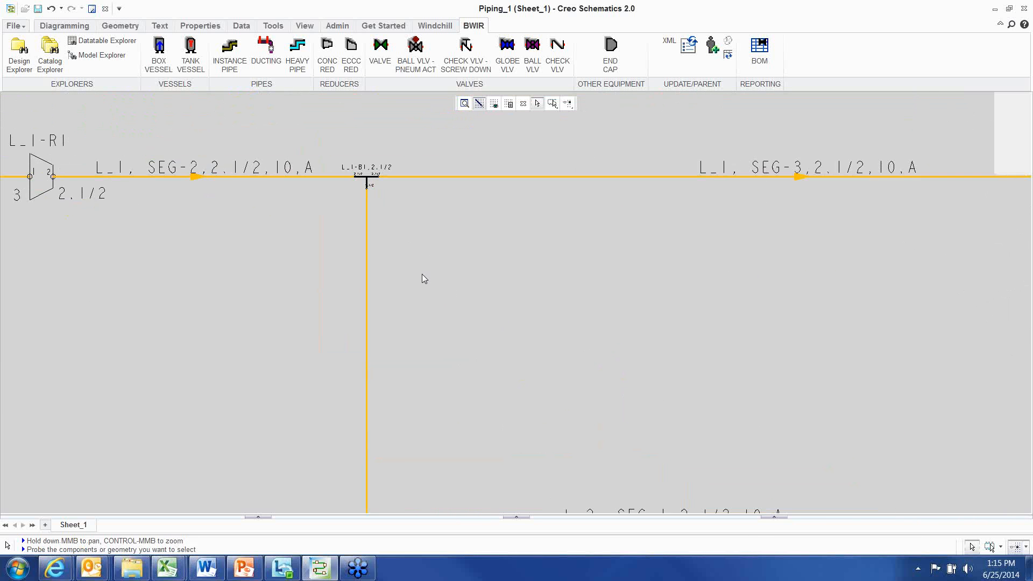
pyautogui.moveTo(422, 273); pyautogui.dragTo(503, 306, button='middle')
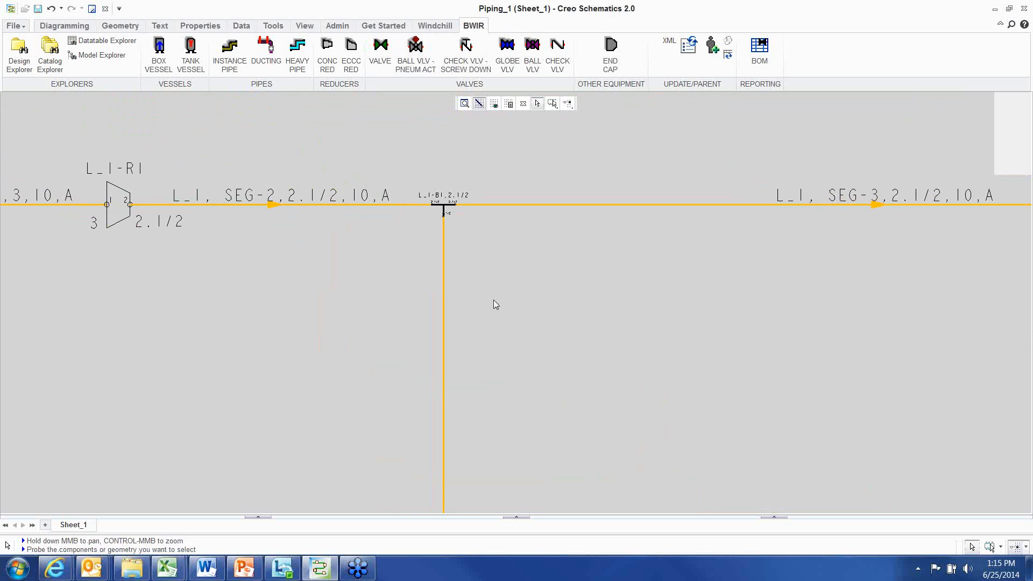
pyautogui.moveTo(535, 323); pyautogui.dragTo(545, 251, button='middle')
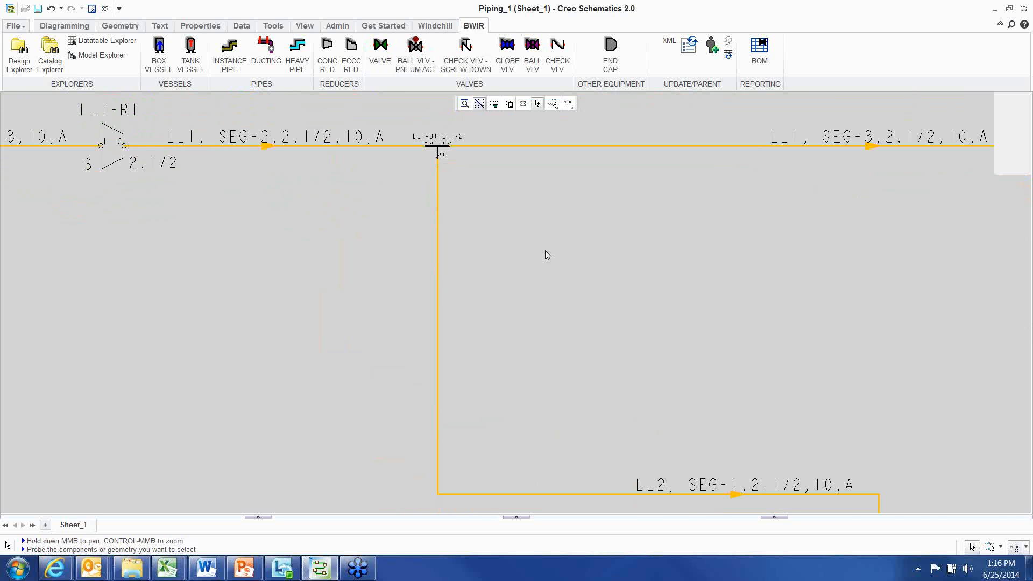
pyautogui.click(532, 45)
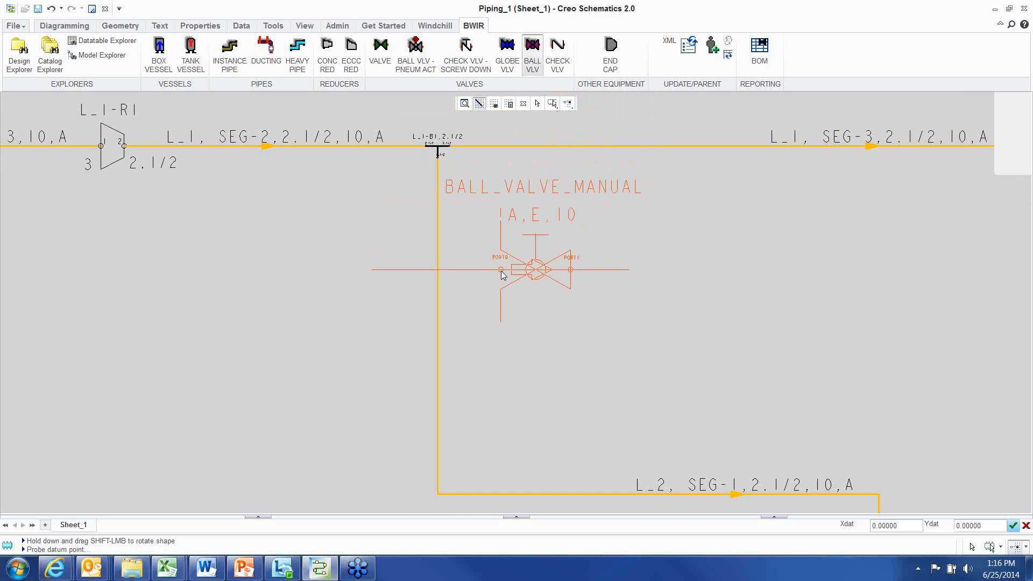
pyautogui.rightClick(511, 251)
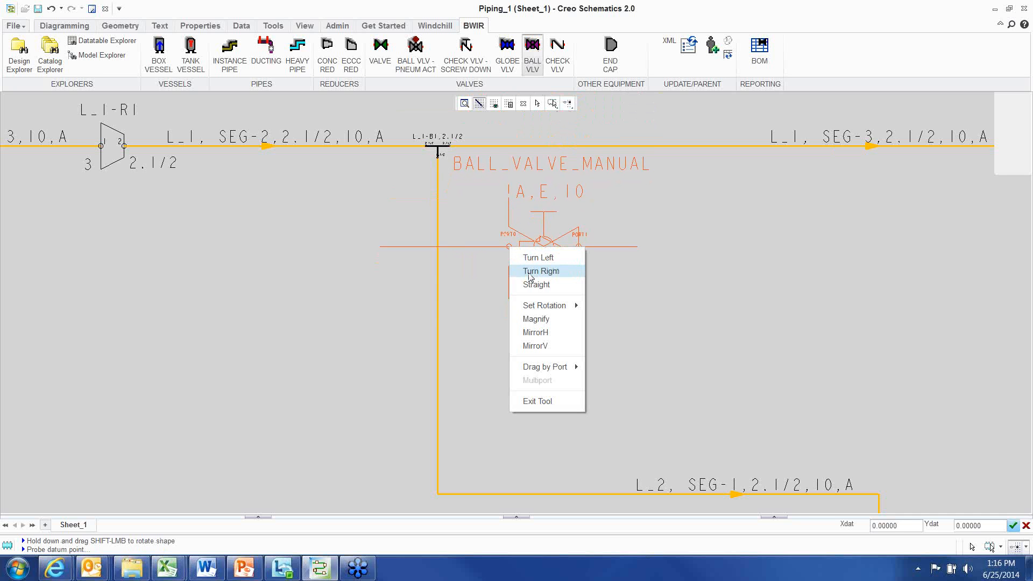
pyautogui.click(530, 273)
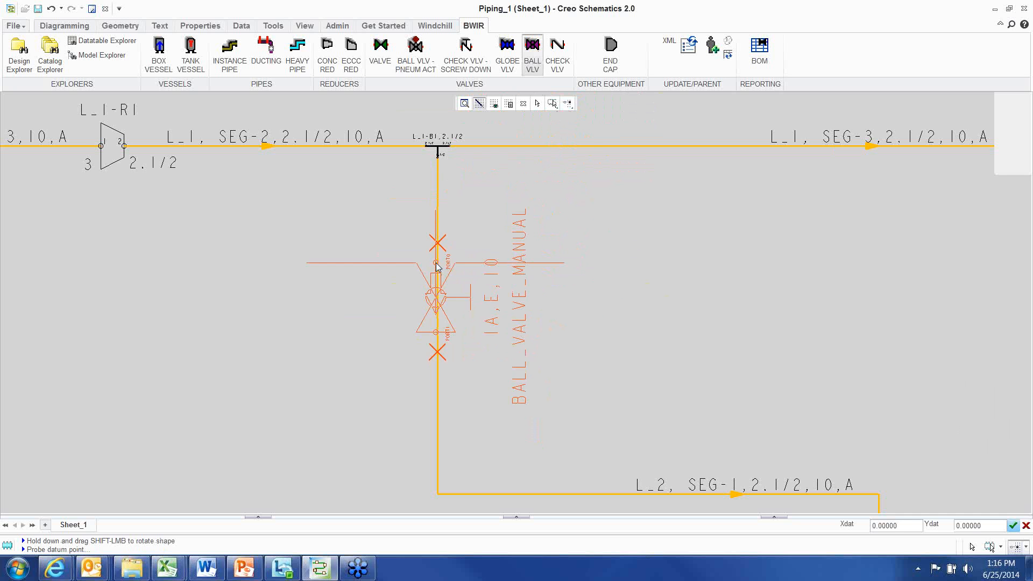
pyautogui.click(437, 266)
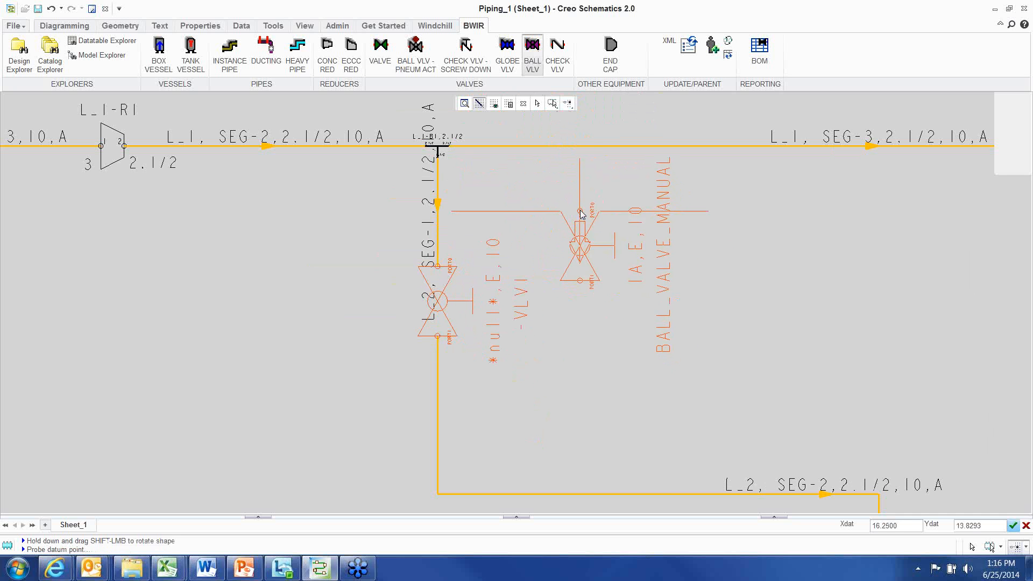
pyautogui.rightClick(581, 215)
pyautogui.click(595, 379)
pyautogui.scroll(-1, 534, 385)
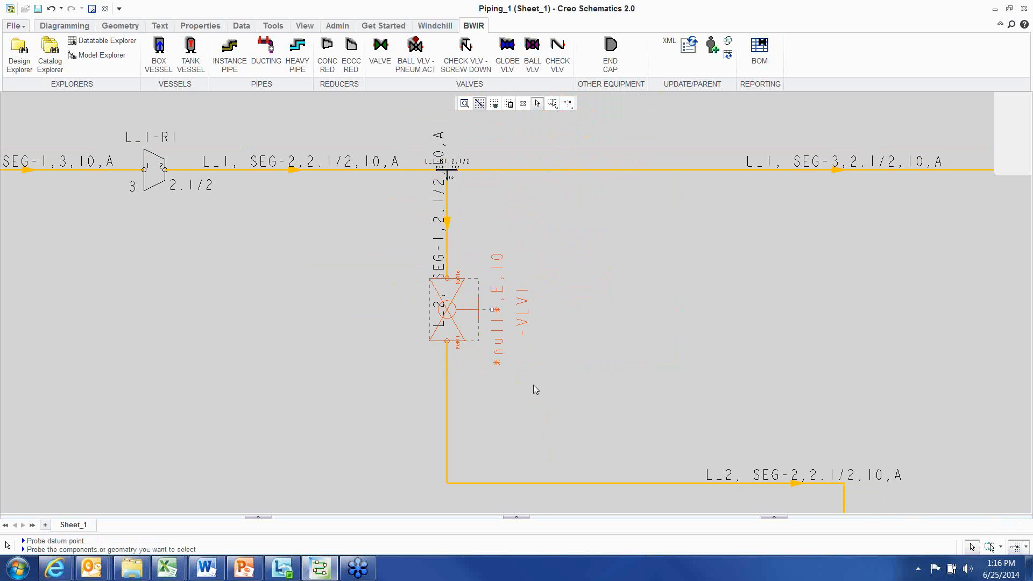
pyautogui.scroll(2, 534, 385)
pyautogui.scroll(-3, 569, 394)
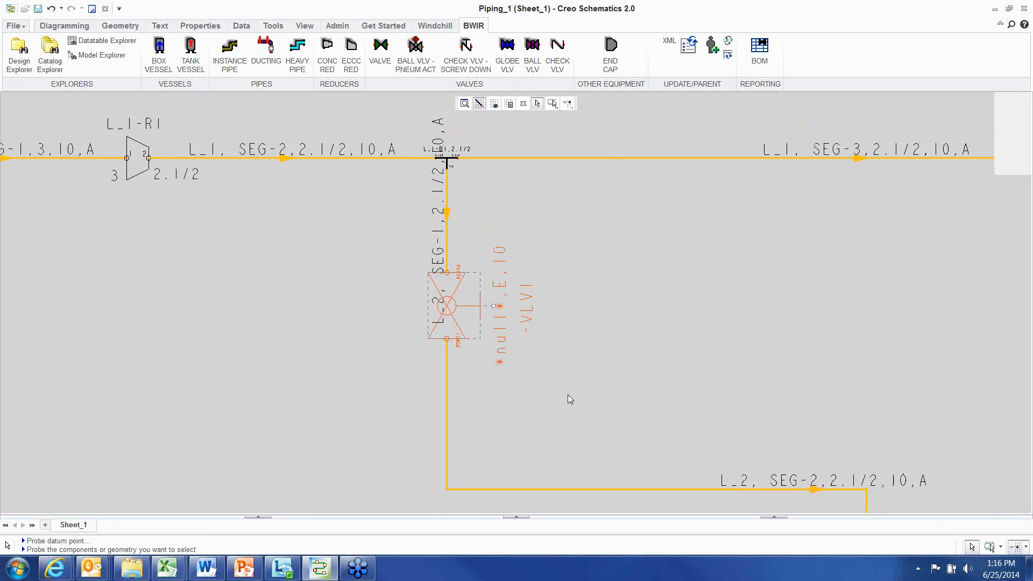
# Update the branch ball valve's parameters and labels from its parent line
pyautogui.moveTo(578, 330); pyautogui.dragTo(574, 394, button='middle')
pyautogui.scroll(6, 479, 247)
pyautogui.moveTo(504, 294); pyautogui.dragTo(437, 197, button='middle')
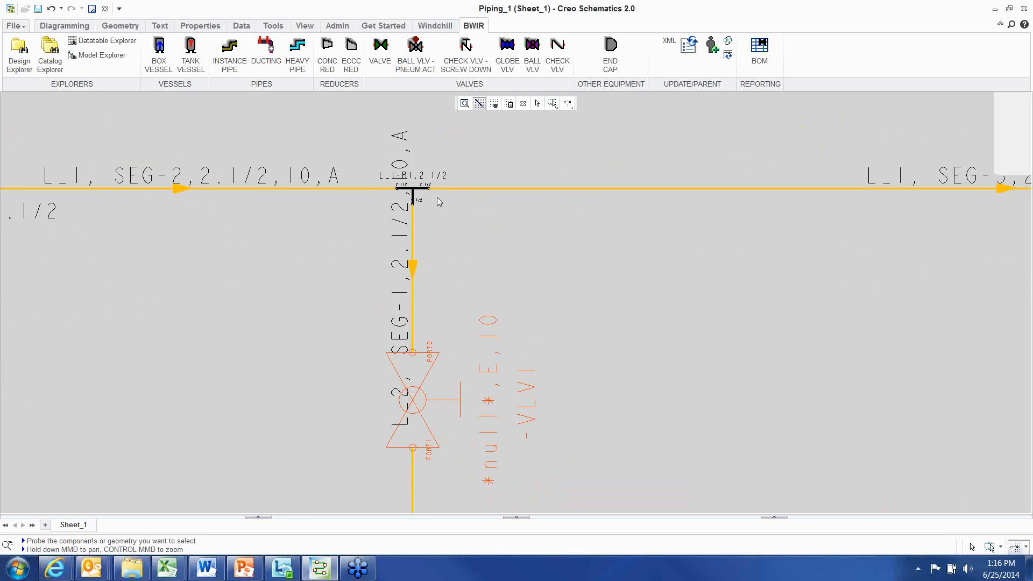
pyautogui.scroll(-1, 476, 409)
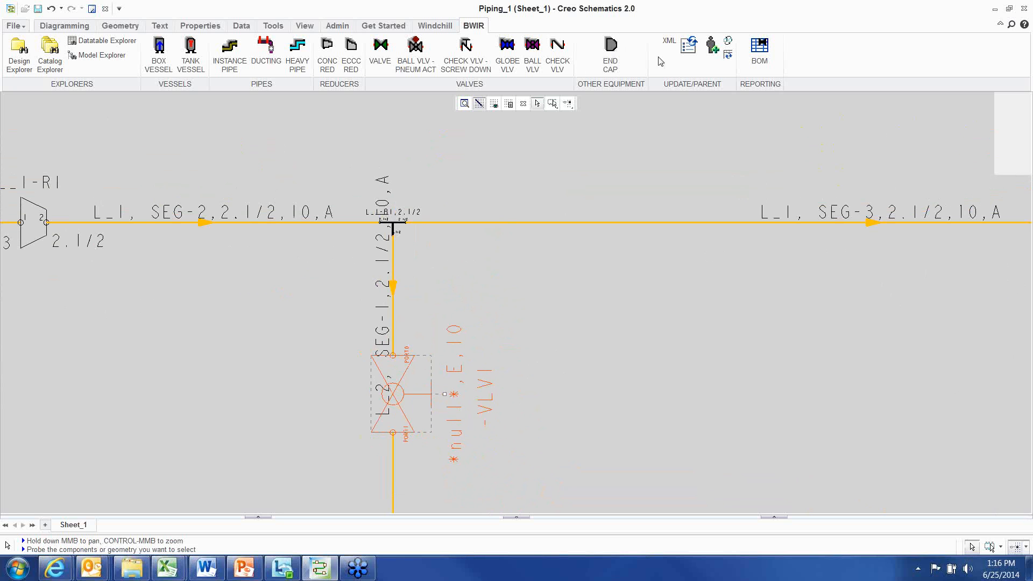
pyautogui.click(689, 46)
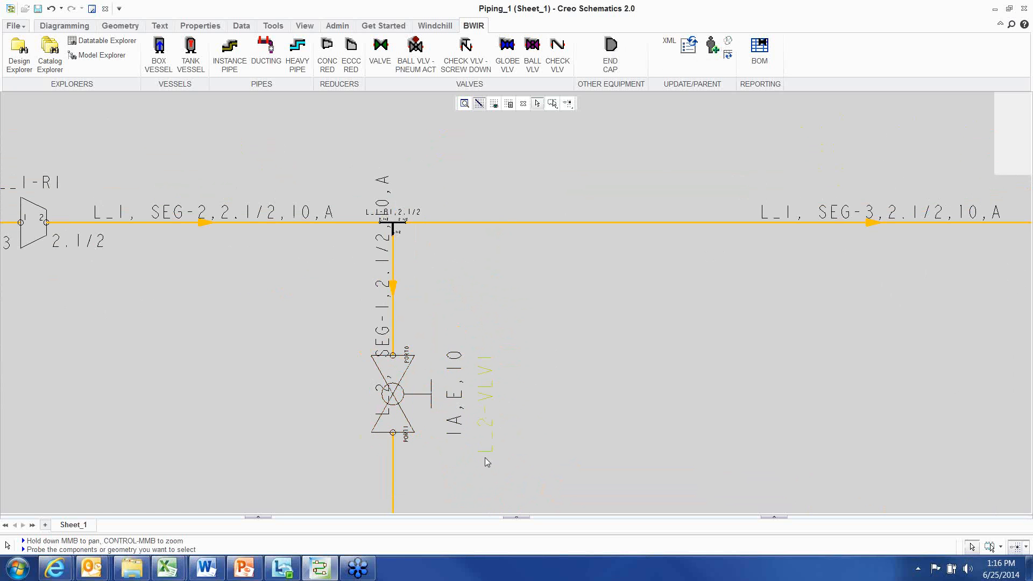
pyautogui.scroll(2, 525, 434)
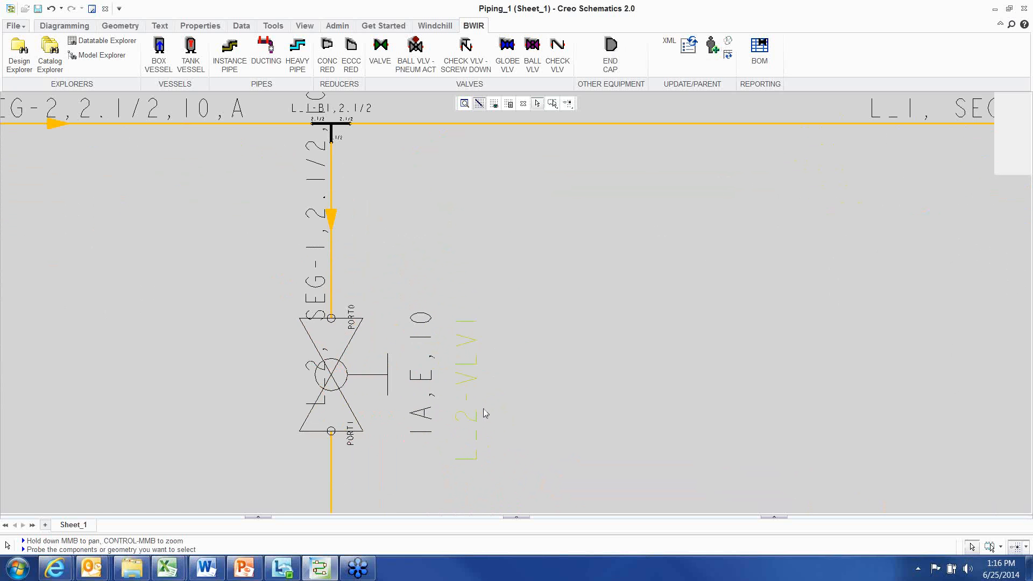
pyautogui.scroll(-3, 488, 409)
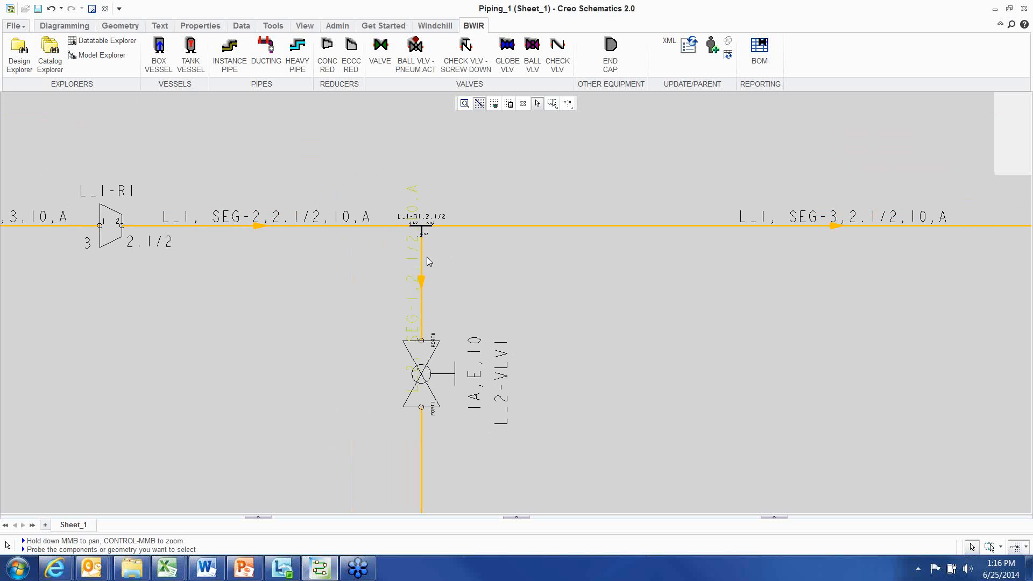
# Reassign the branch pipeline, including its valve, to the main L_1 pipeline as its new parent
pyautogui.click(543, 230)
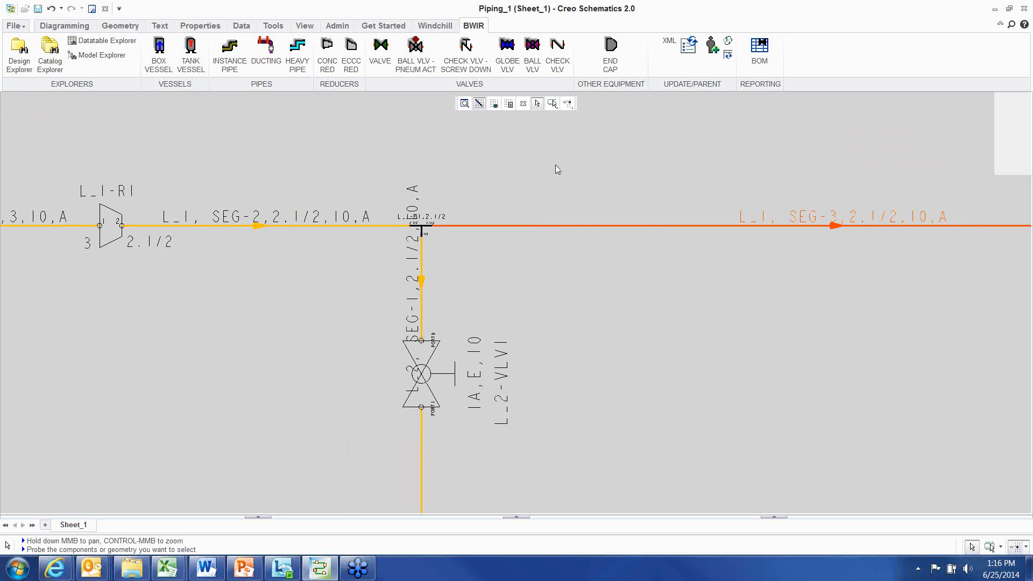
pyautogui.rightClick(555, 165)
pyautogui.click(592, 333)
pyautogui.scroll(-3, 545, 259)
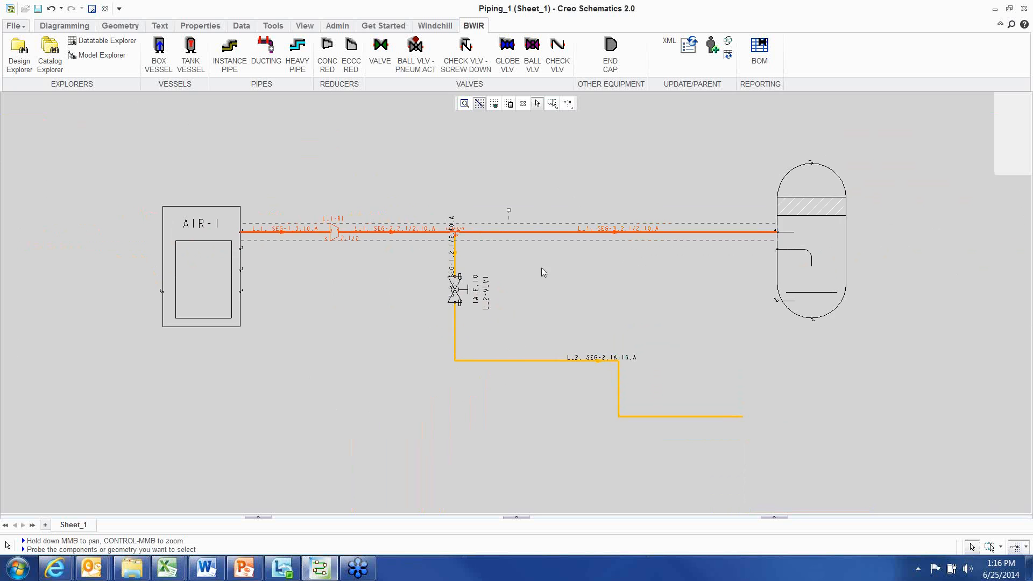
pyautogui.scroll(5, 492, 258)
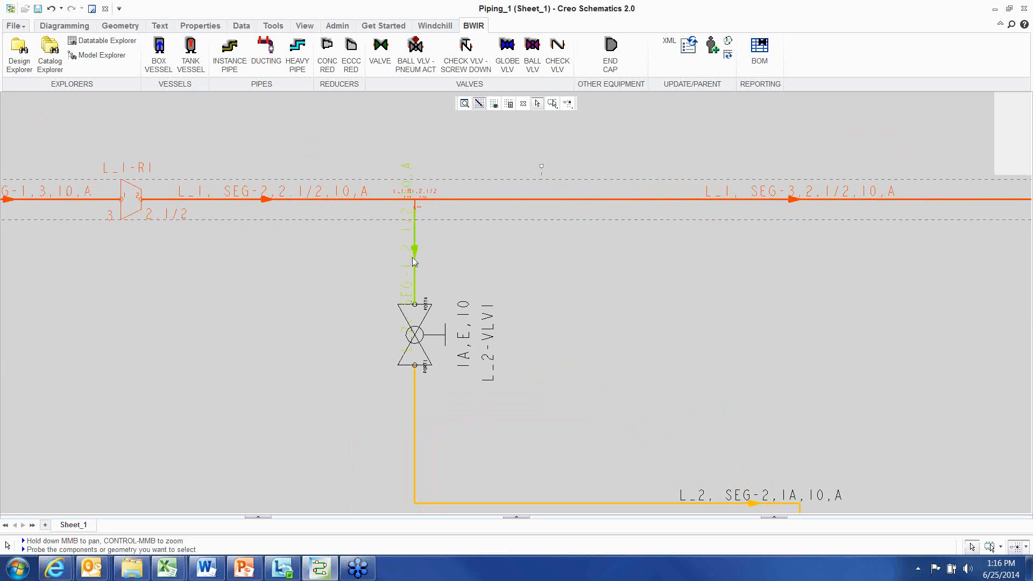
pyautogui.click(415, 265)
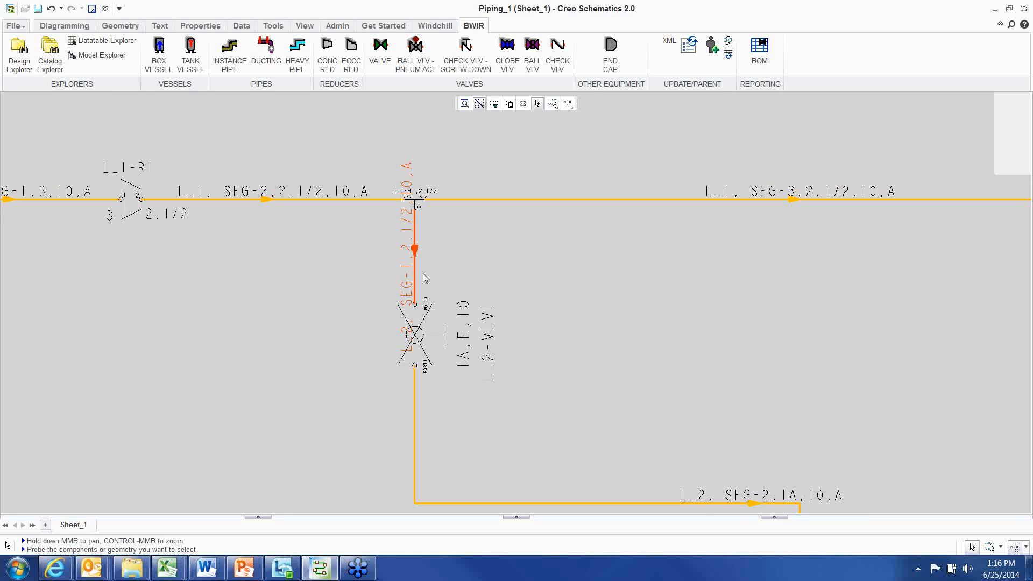
pyautogui.keyDown('ctrl'); pyautogui.click(420, 338); pyautogui.keyUp('ctrl')
pyautogui.keyDown('ctrl'); pyautogui.click(415, 425); pyautogui.keyUp('ctrl')
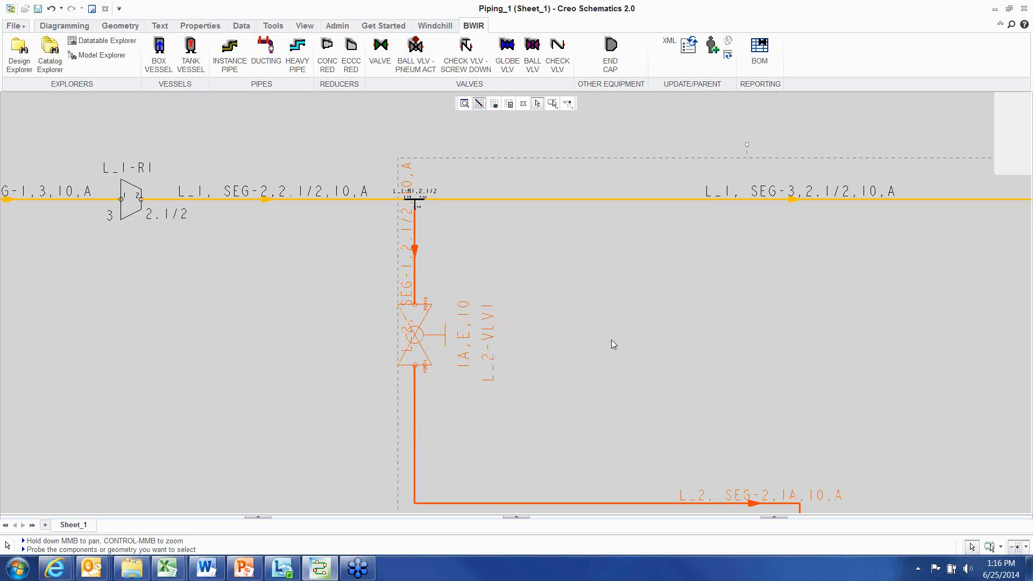
pyautogui.scroll(-3, 591, 331)
pyautogui.moveTo(548, 277); pyautogui.dragTo(569, 305, button='middle')
pyautogui.scroll(3, 569, 305)
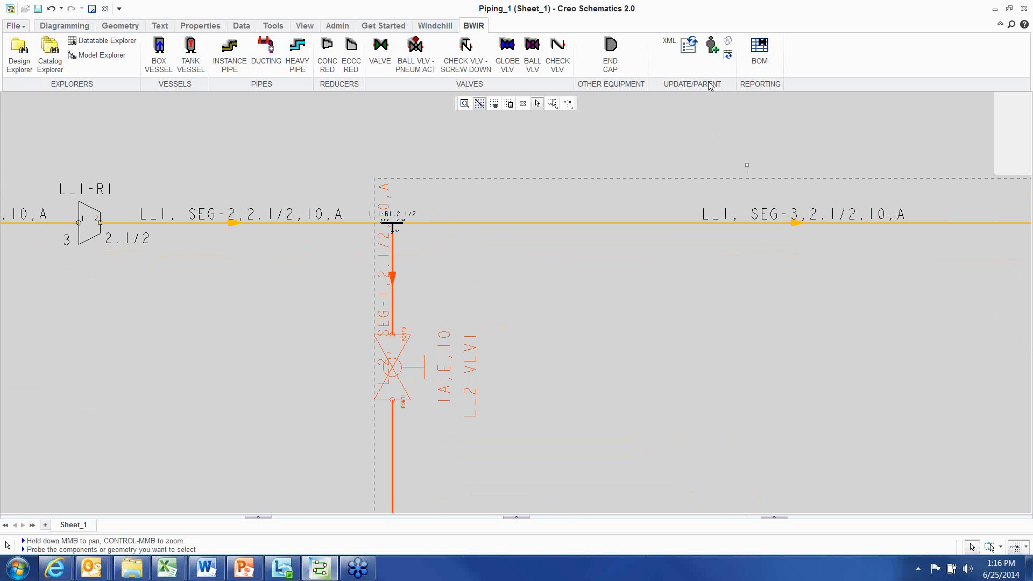
pyautogui.click(713, 47)
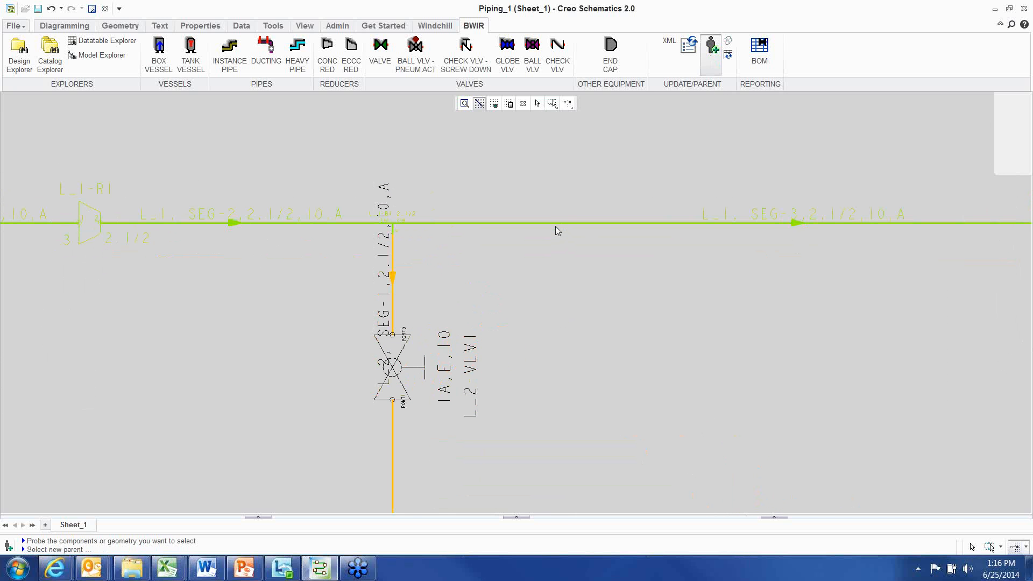
pyautogui.keyDown('ctrl'); pyautogui.click(556, 231); pyautogui.keyUp('ctrl')
pyautogui.scroll(-5, 547, 331)
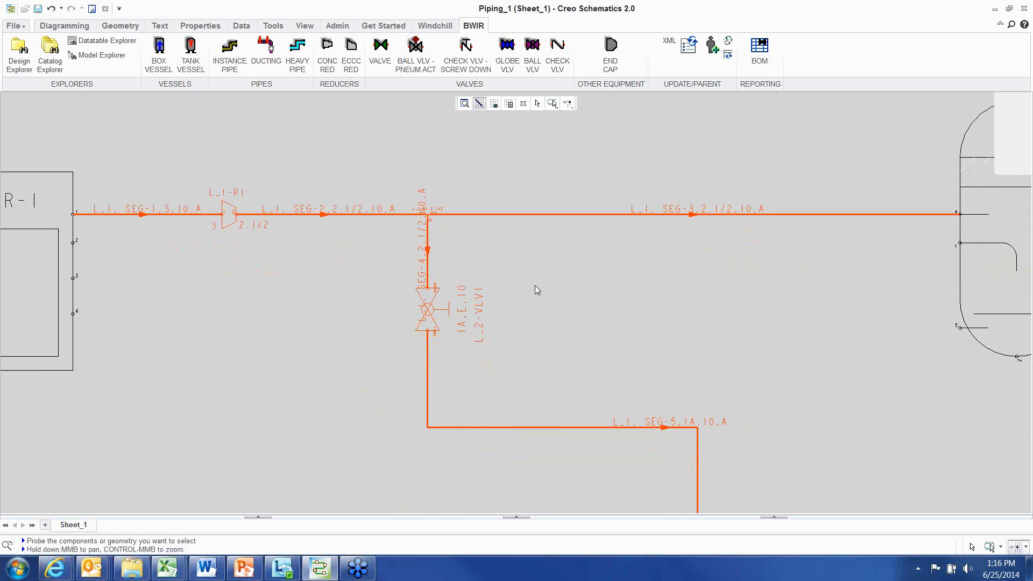
# Update the branch valve's labels from the new parent pipeline
pyautogui.click(688, 47)
pyautogui.scroll(2, 420, 276)
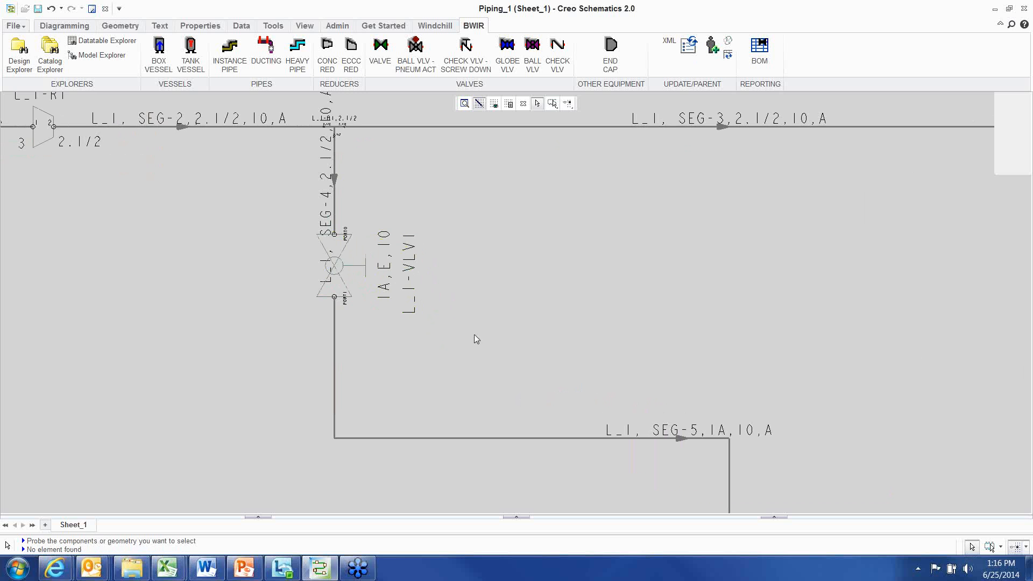
# Move the branch's lower horizontal segment further down
pyautogui.scroll(-2, 464, 341)
pyautogui.moveTo(512, 288); pyautogui.dragTo(491, 283, button='middle')
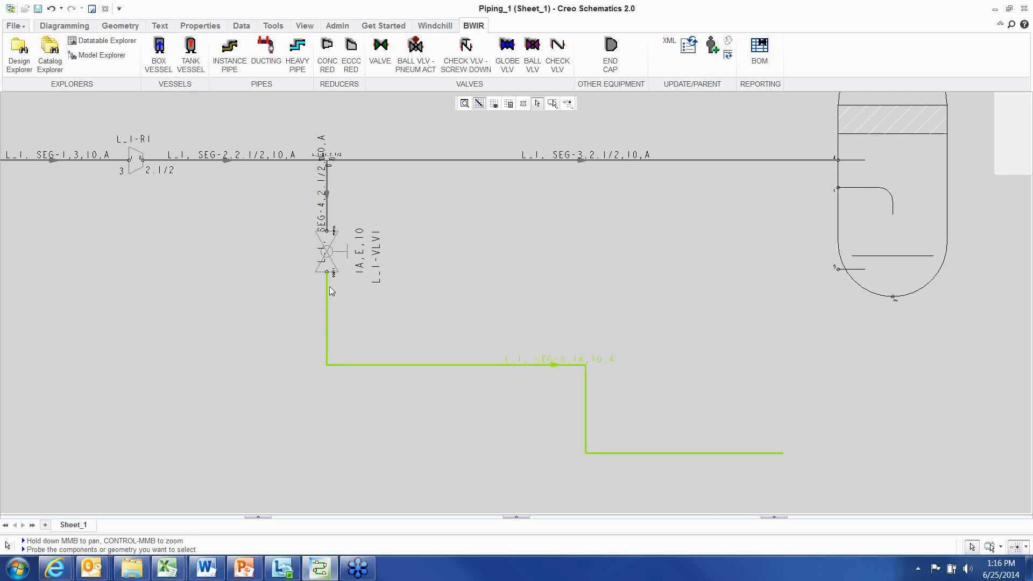
pyautogui.scroll(-1, 566, 279)
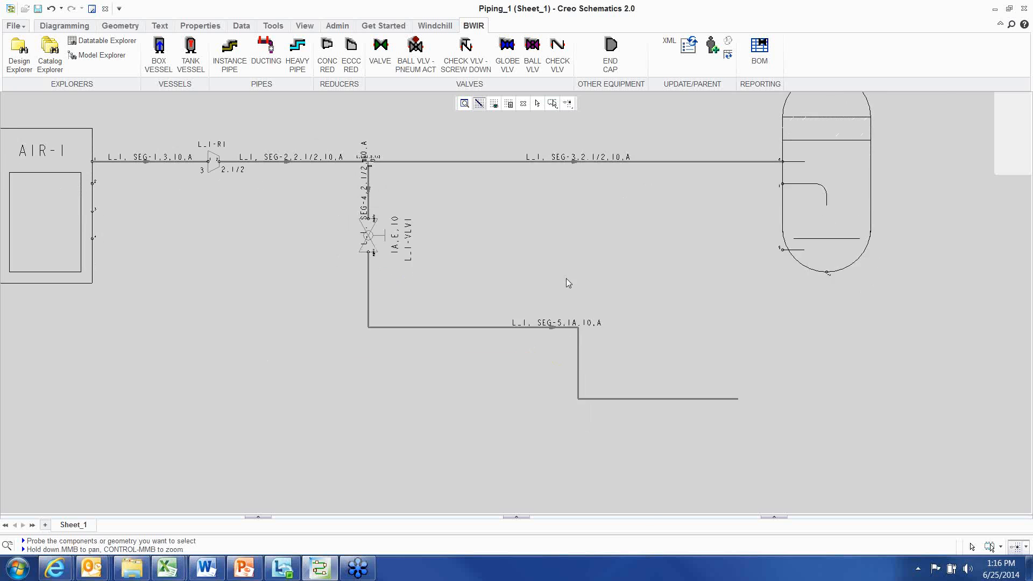
pyautogui.click(459, 303)
pyautogui.moveTo(459, 304); pyautogui.dragTo(480, 383)
pyautogui.rightClick(540, 223)
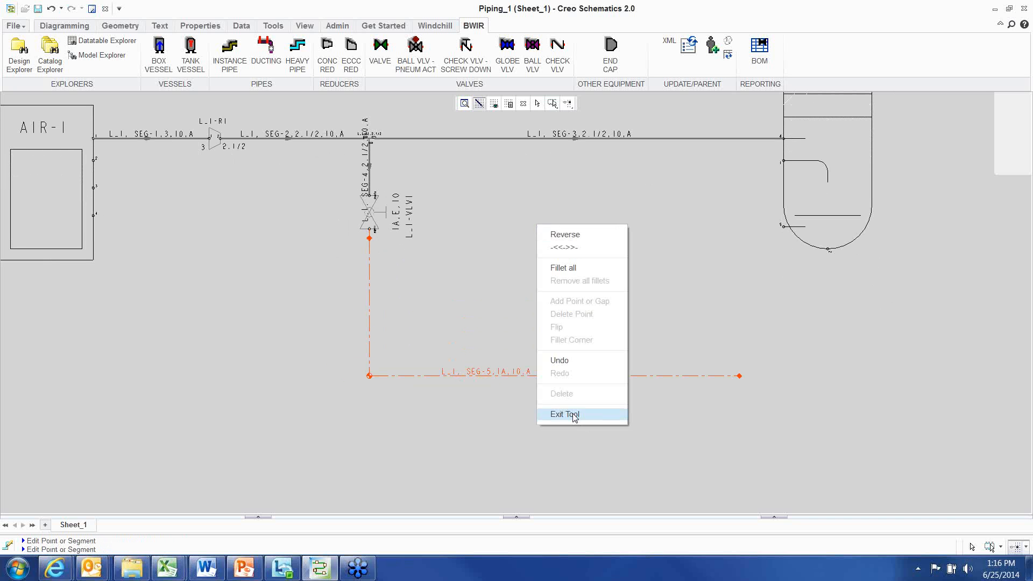
pyautogui.click(571, 415)
pyautogui.scroll(3, 524, 415)
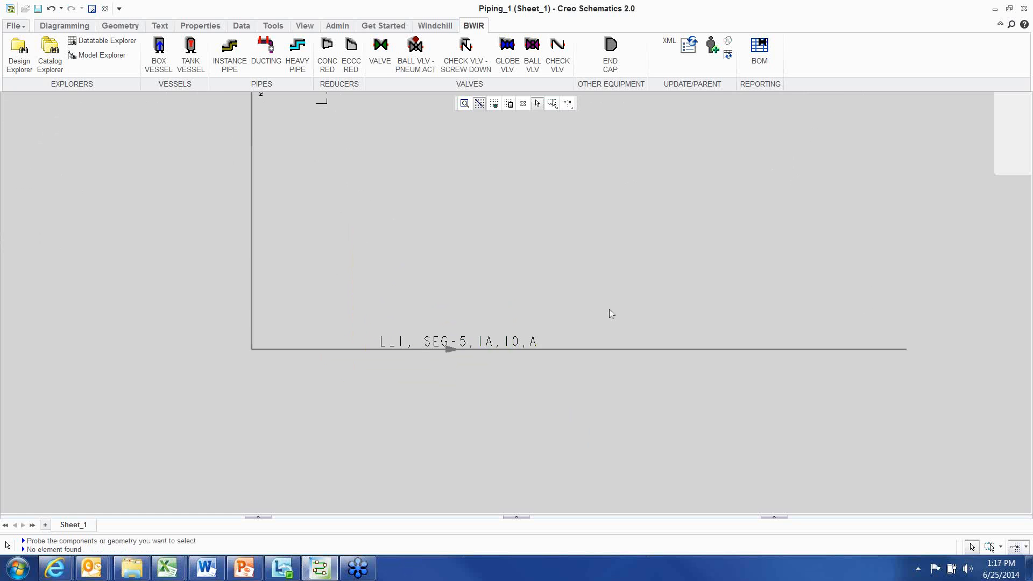
# Open the SEG-5 label's properties and review its format string without applying changes
pyautogui.click(530, 342)
pyautogui.rightClick(596, 221)
pyautogui.click(632, 466)
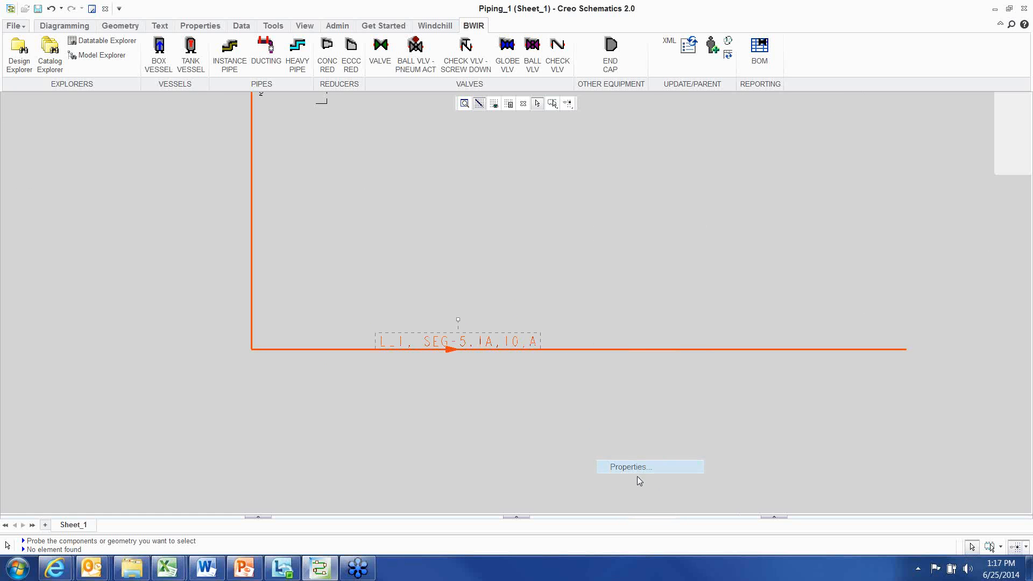
pyautogui.tripleClick(455, 143)
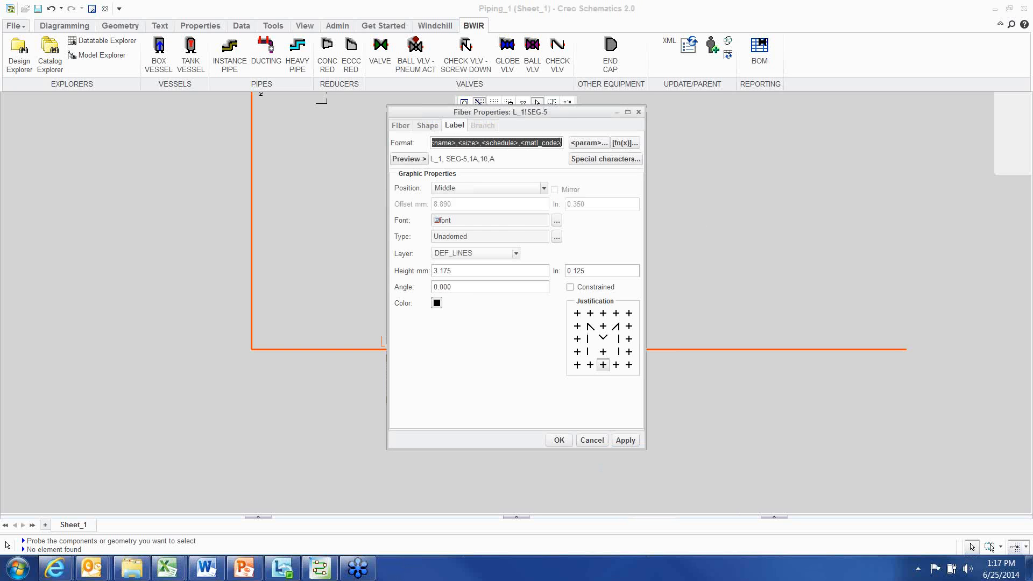
pyautogui.moveTo(561, 142); pyautogui.dragTo(418, 134)
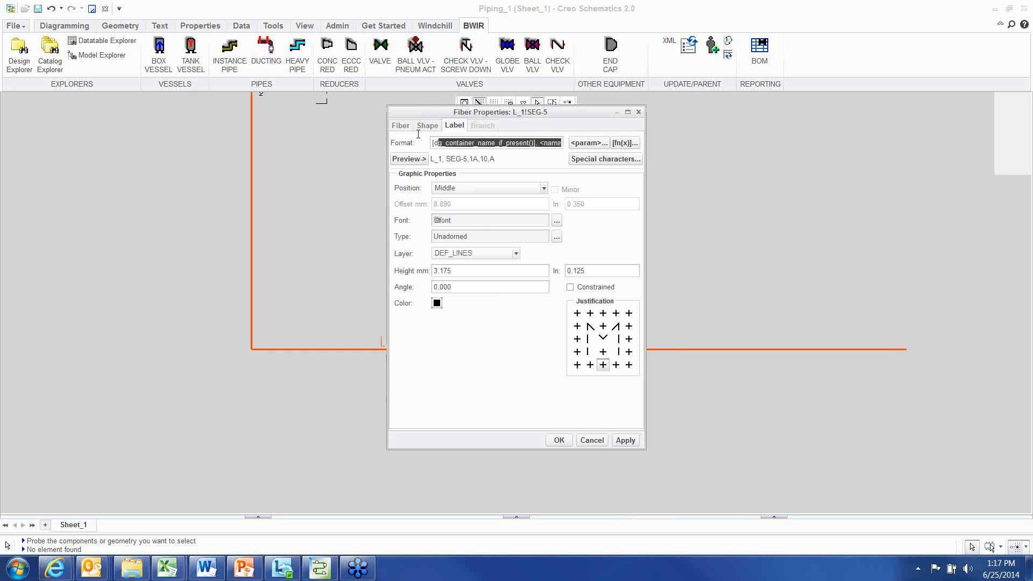
pyautogui.click(602, 444)
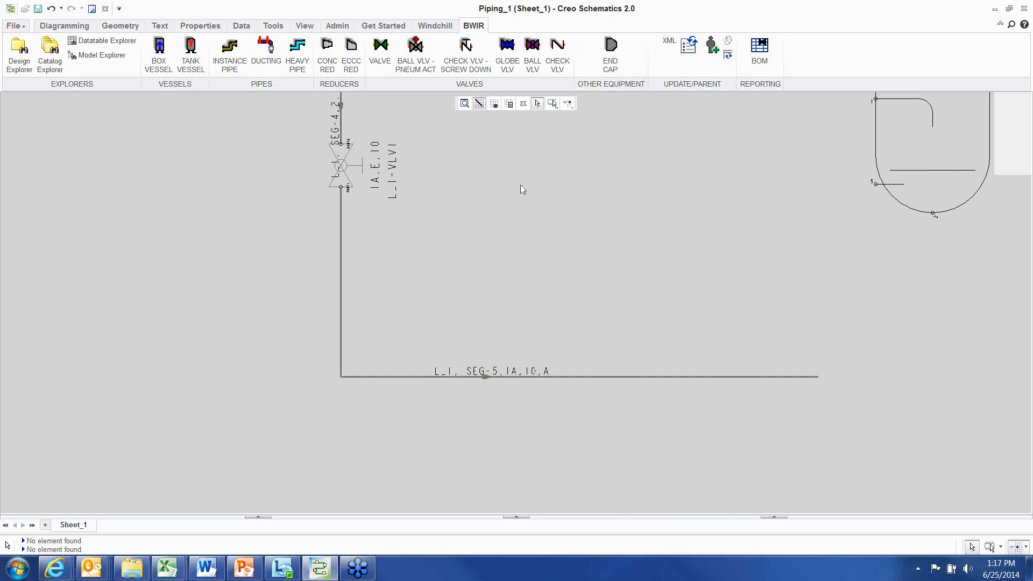
# Slide the branch ball valve further down the vertical pipe
pyautogui.moveTo(539, 250); pyautogui.dragTo(465, 295, button='middle')
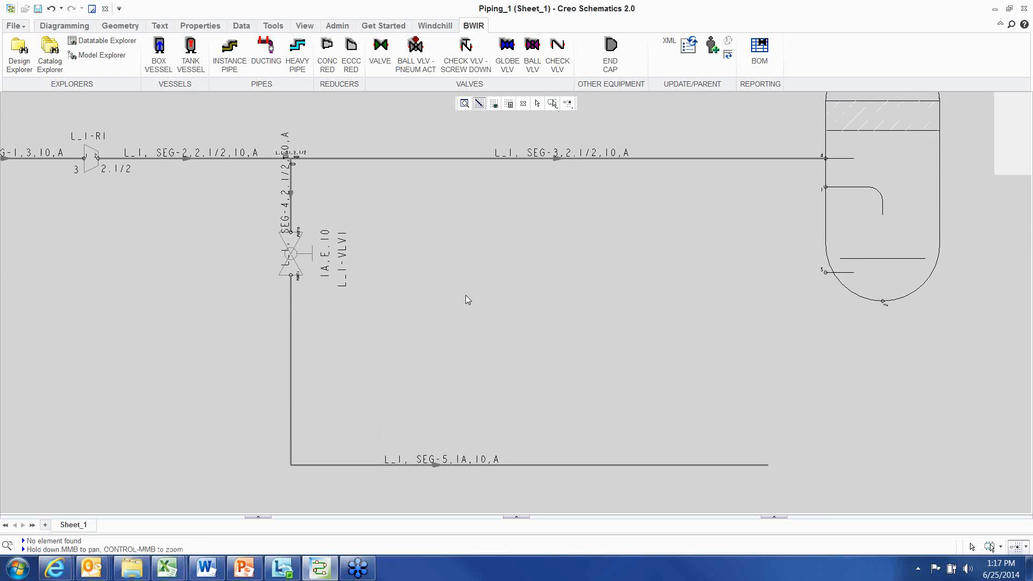
pyautogui.moveTo(465, 357)
pyautogui.mouseDown(button='middle')
pyautogui.moveTo(452, 357)
pyautogui.moveTo(479, 355)
pyautogui.mouseUp(button='middle')
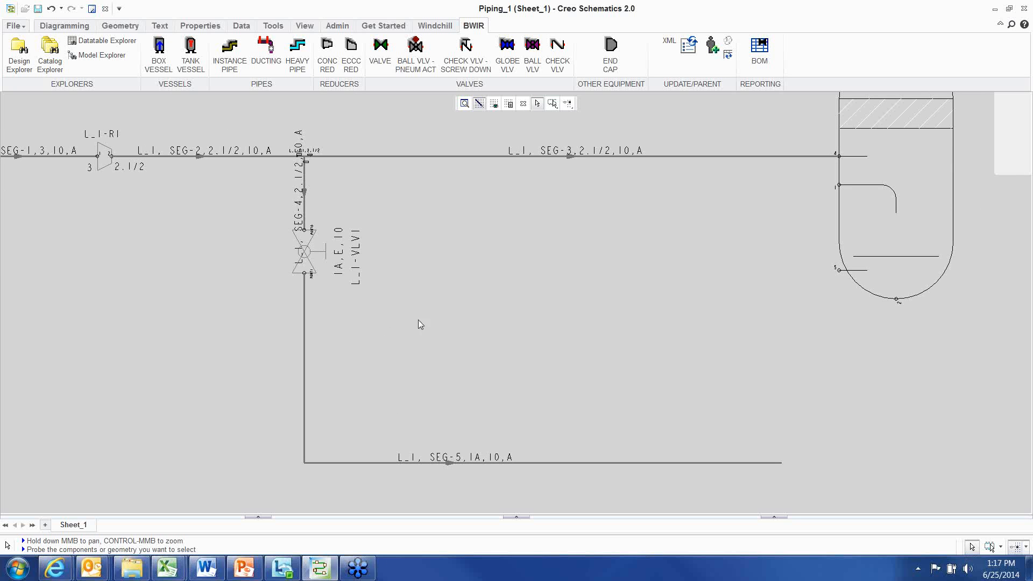
pyautogui.click(317, 261)
pyautogui.moveTo(324, 235); pyautogui.dragTo(326, 304)
pyautogui.click(413, 347)
pyautogui.scroll(-2, 469, 379)
pyautogui.moveTo(470, 379); pyautogui.dragTo(460, 334, button='middle')
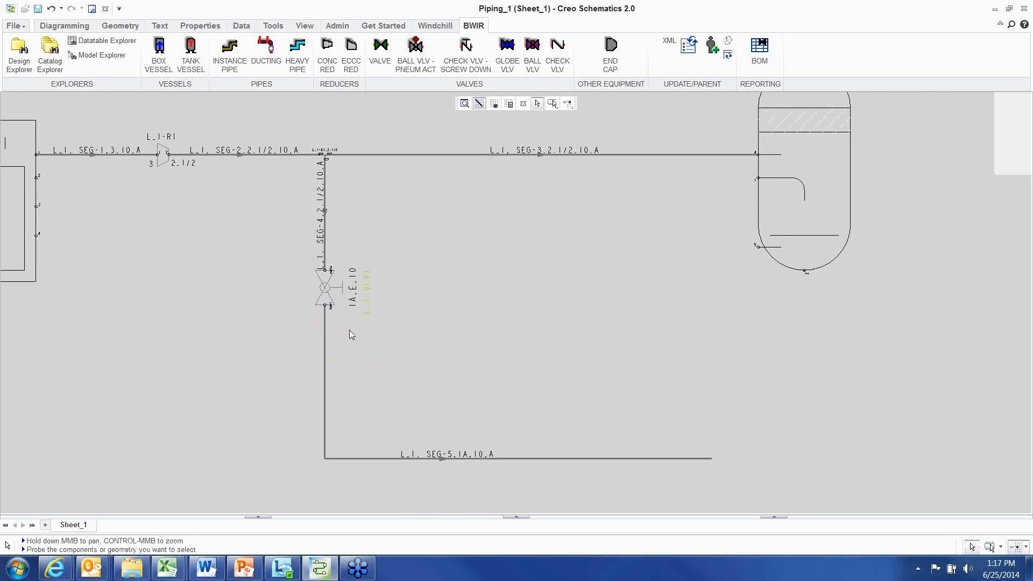
# Place a manual ball valve on the lower horizontal branch segment
pyautogui.moveTo(578, 424); pyautogui.dragTo(535, 351, button='middle')
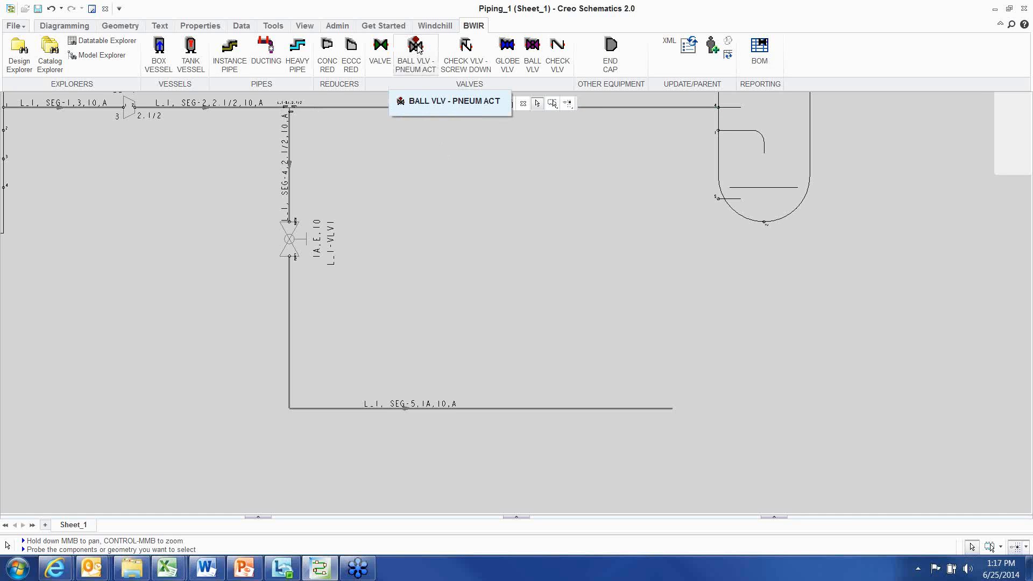
pyautogui.click(532, 50)
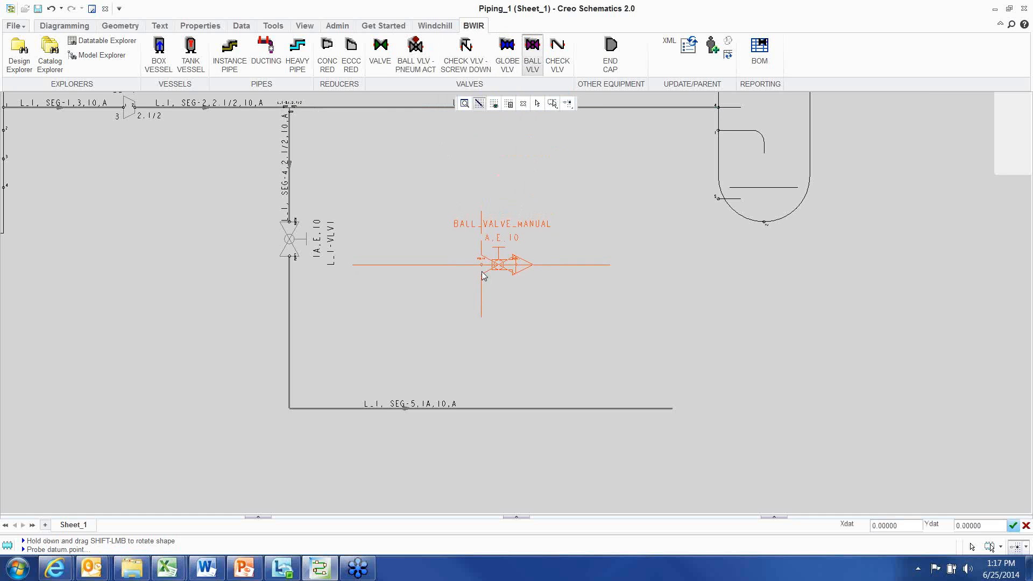
pyautogui.click(473, 411)
pyautogui.rightClick(509, 231)
pyautogui.click(535, 387)
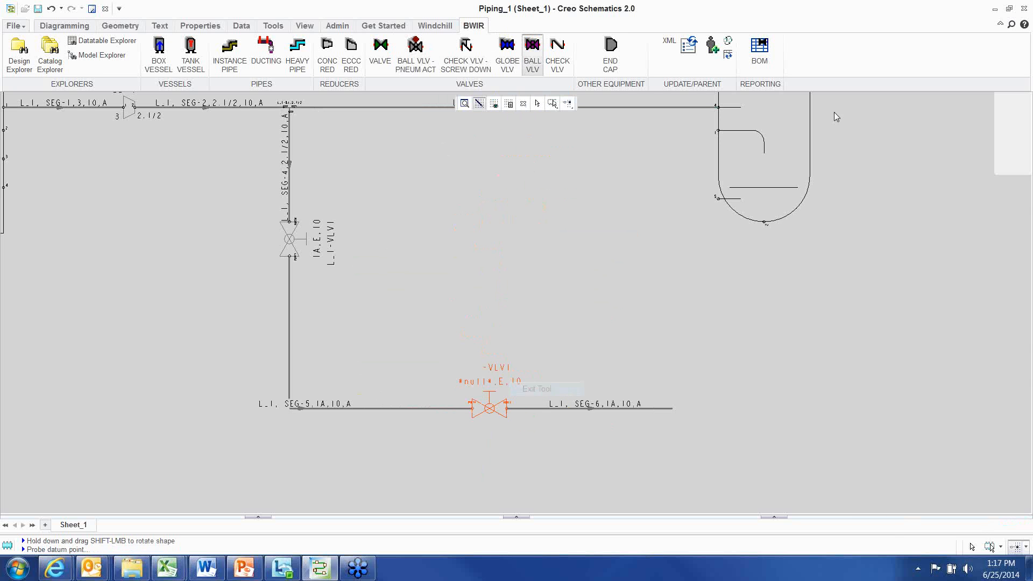
# Place an end cap at the open end of the horizontal branch pipe
pyautogui.click(610, 50)
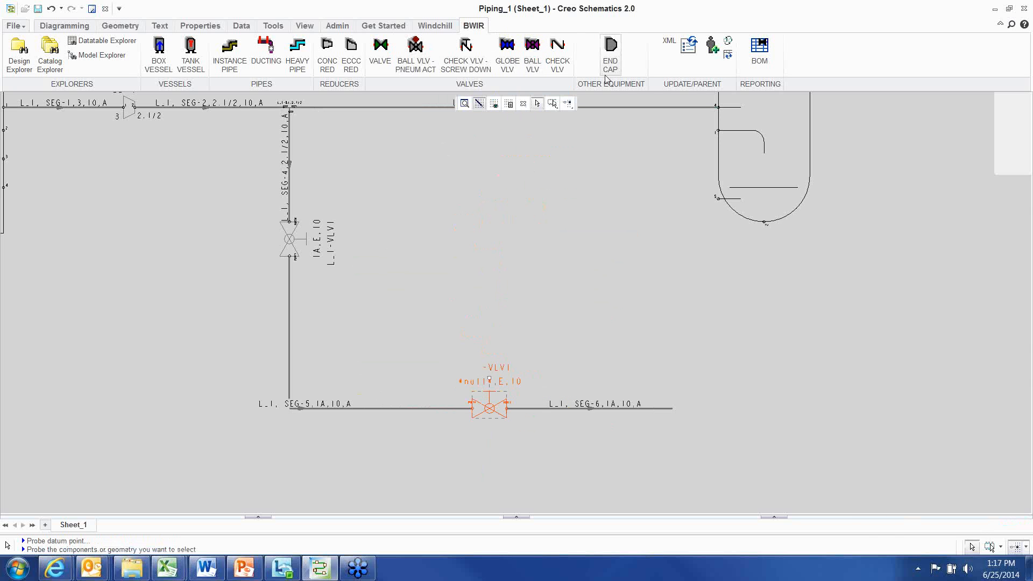
pyautogui.click(672, 409)
pyautogui.rightClick(504, 167)
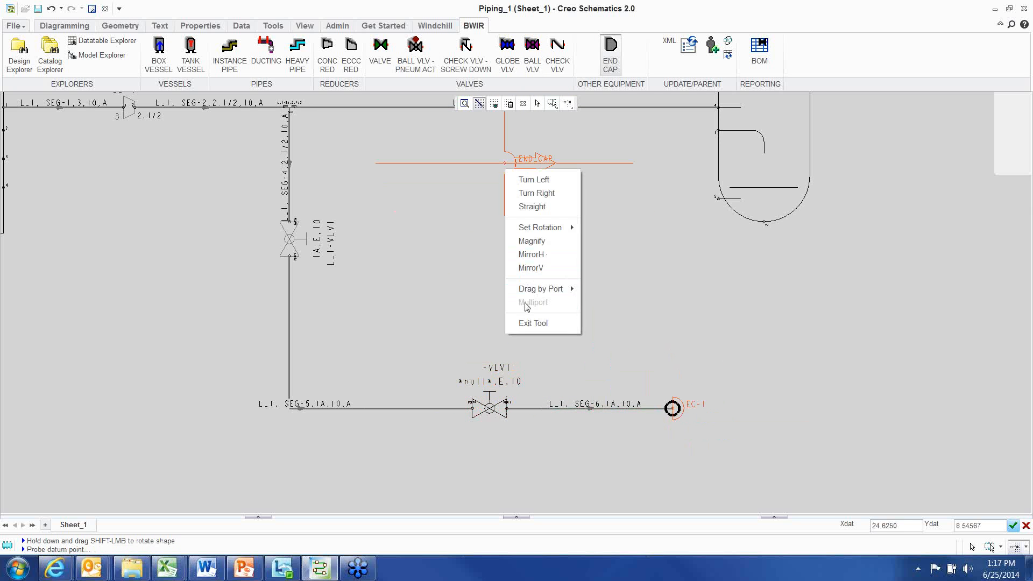
pyautogui.click(532, 323)
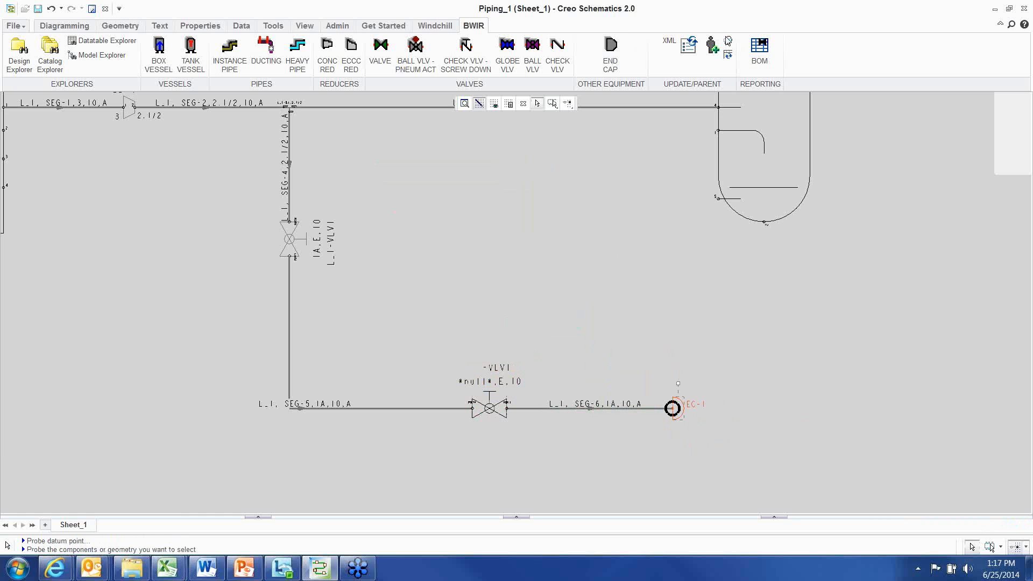
# Update the new valve and end cap's parameters from the parent line
pyautogui.click(708, 69)
pyautogui.click(648, 408)
pyautogui.scroll(-3, 536, 295)
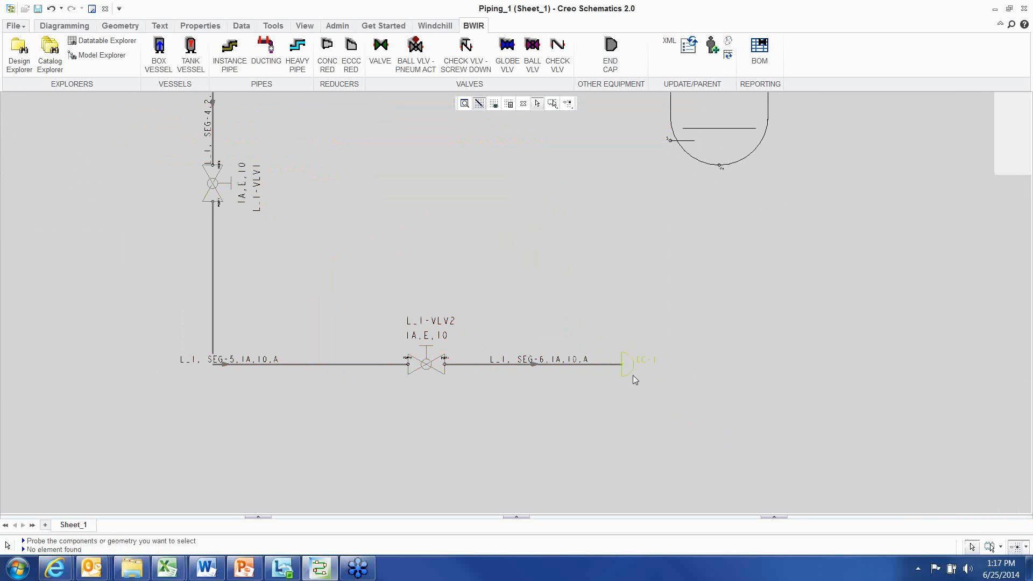
# Apply the carbon steel (CS) size 2 1/2 dataset to the end cap's properties
pyautogui.rightClick(567, 205)
pyautogui.click(619, 432)
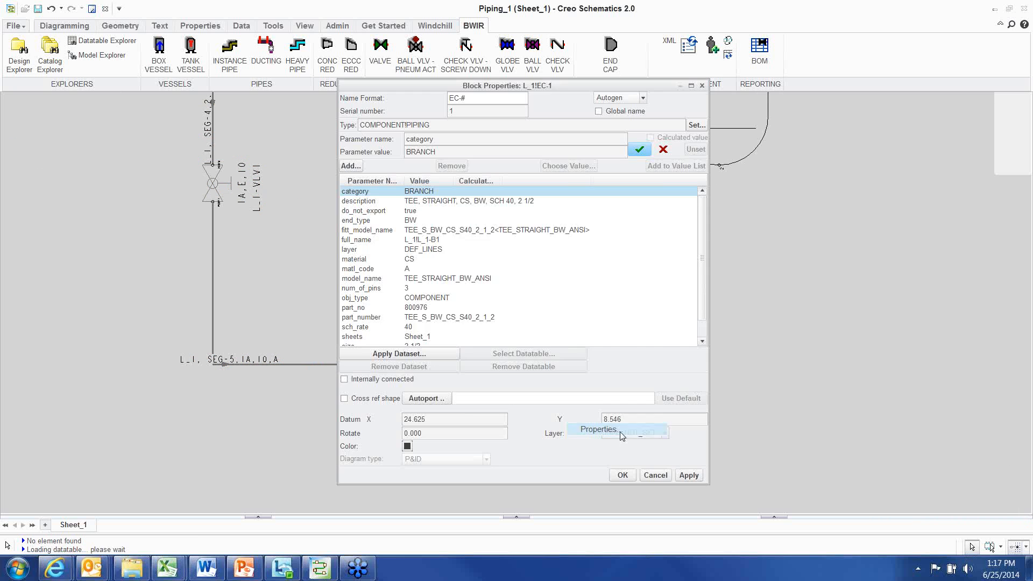
pyautogui.click(428, 355)
pyautogui.click(797, 346)
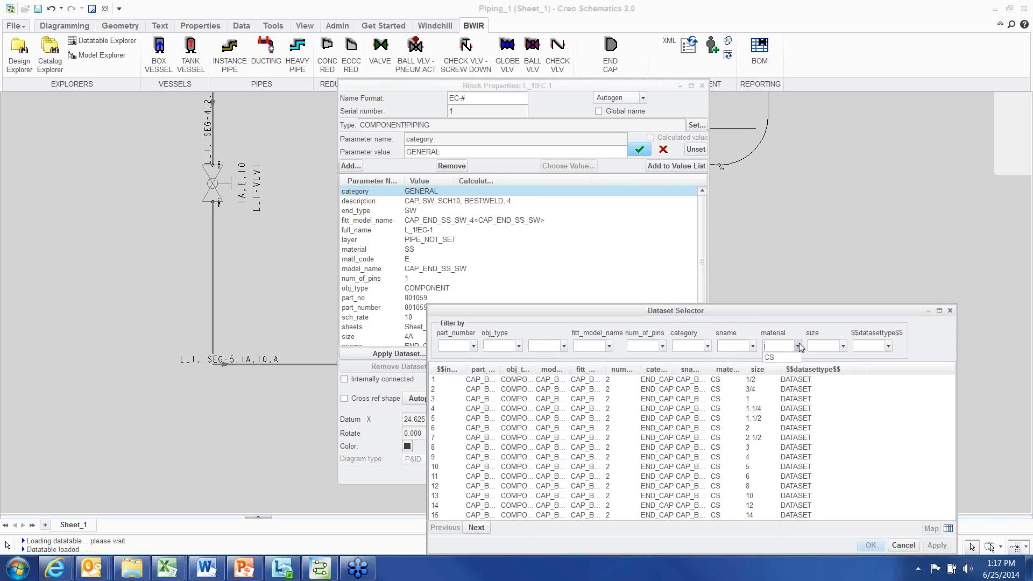
pyautogui.click(772, 357)
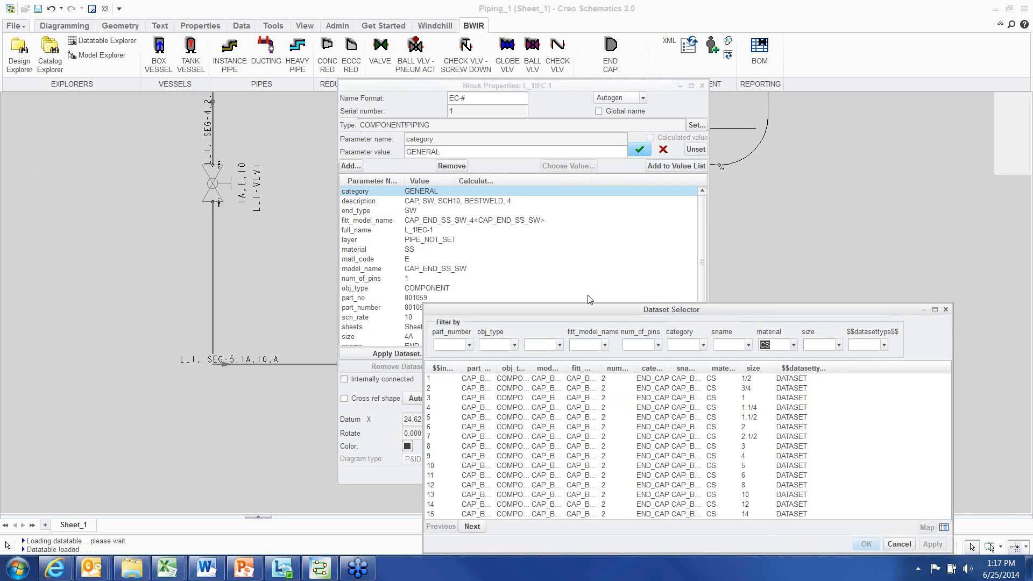
pyautogui.moveTo(605, 312); pyautogui.dragTo(426, 164)
pyautogui.moveTo(778, 202); pyautogui.dragTo(984, 202)
pyautogui.moveTo(611, 167); pyautogui.dragTo(609, 210)
pyautogui.click(575, 332)
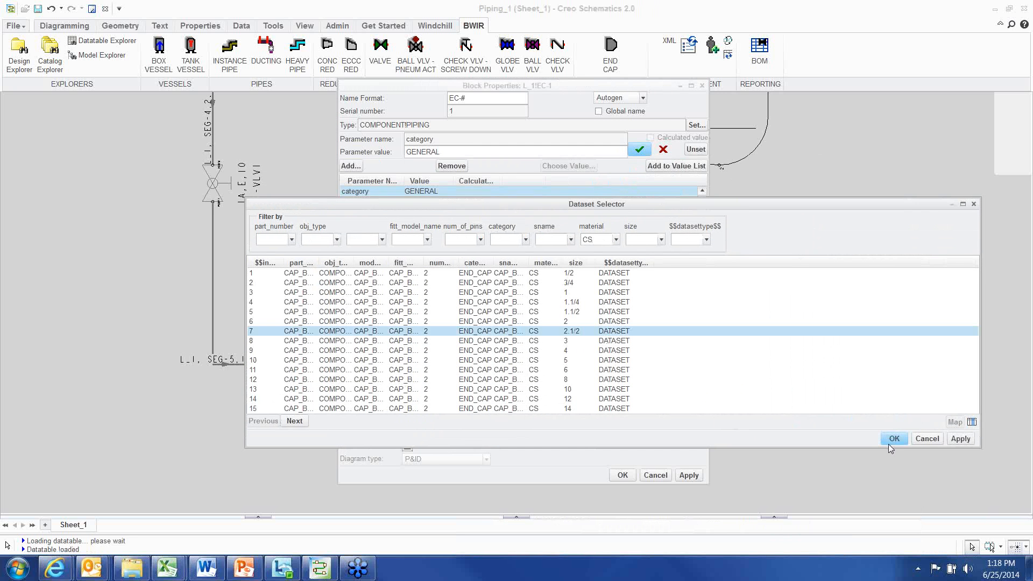
pyautogui.click(894, 439)
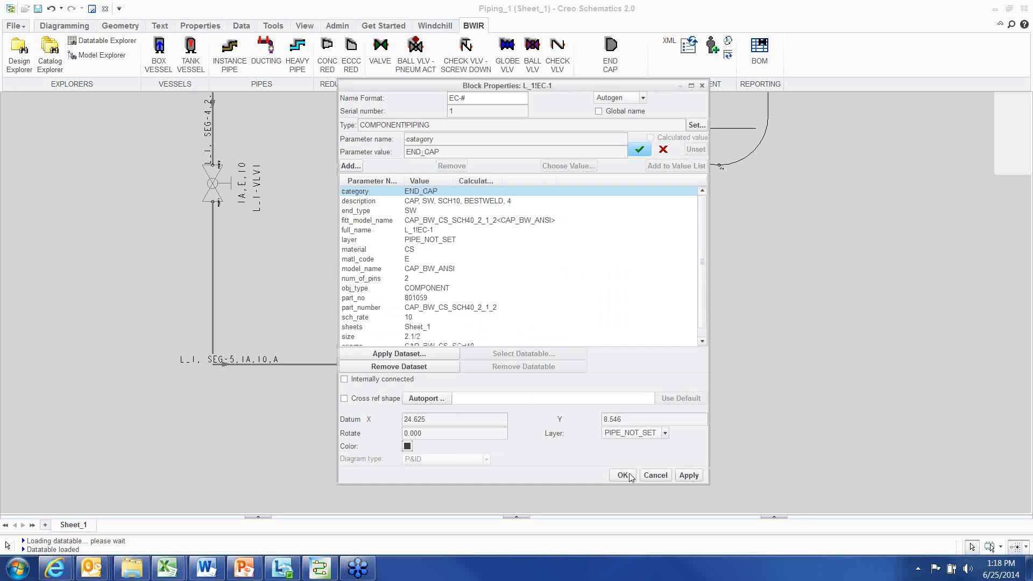
pyautogui.click(622, 475)
# Delete the manual ball valve from the horizontal branch pipe
pyautogui.scroll(2, 715, 364)
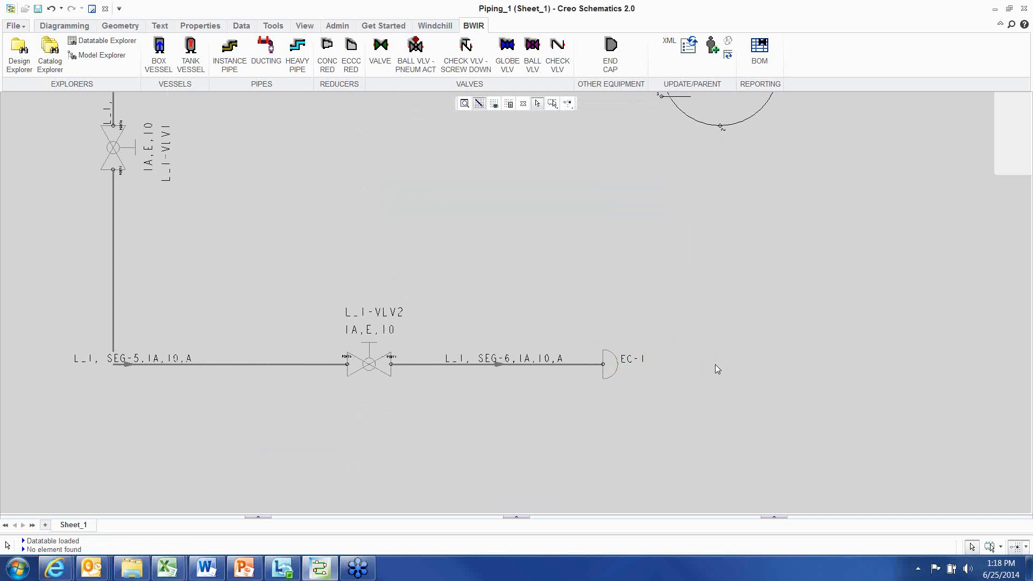
pyautogui.moveTo(715, 364); pyautogui.dragTo(735, 376, button='middle')
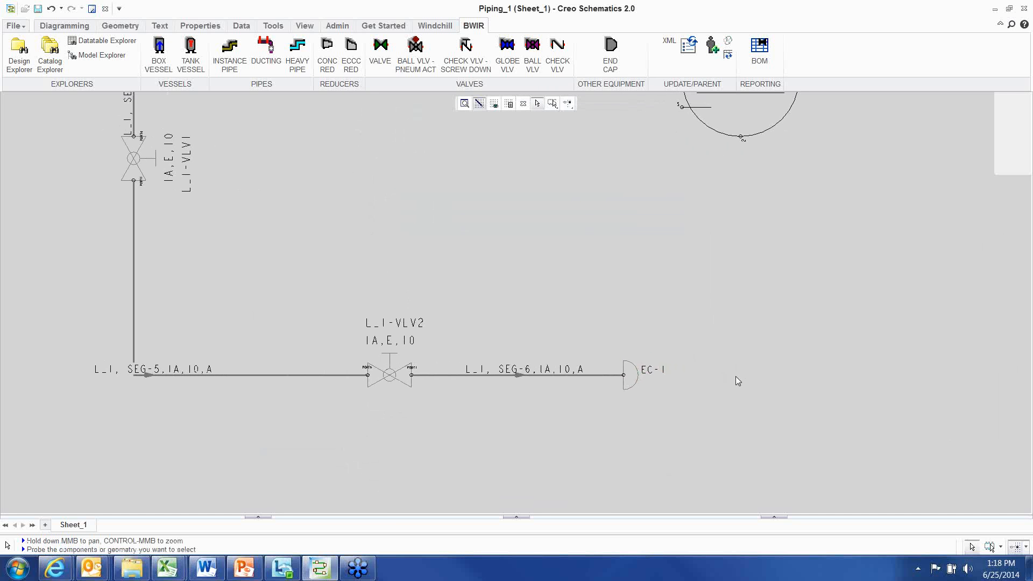
pyautogui.click(391, 384)
pyautogui.scroll(2, 404, 419)
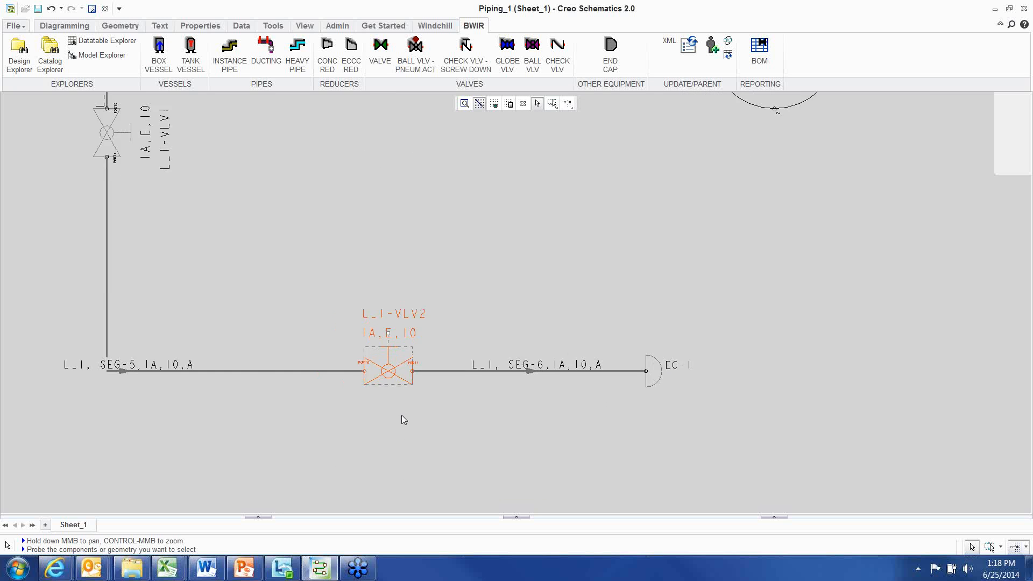
pyautogui.press('Delete')
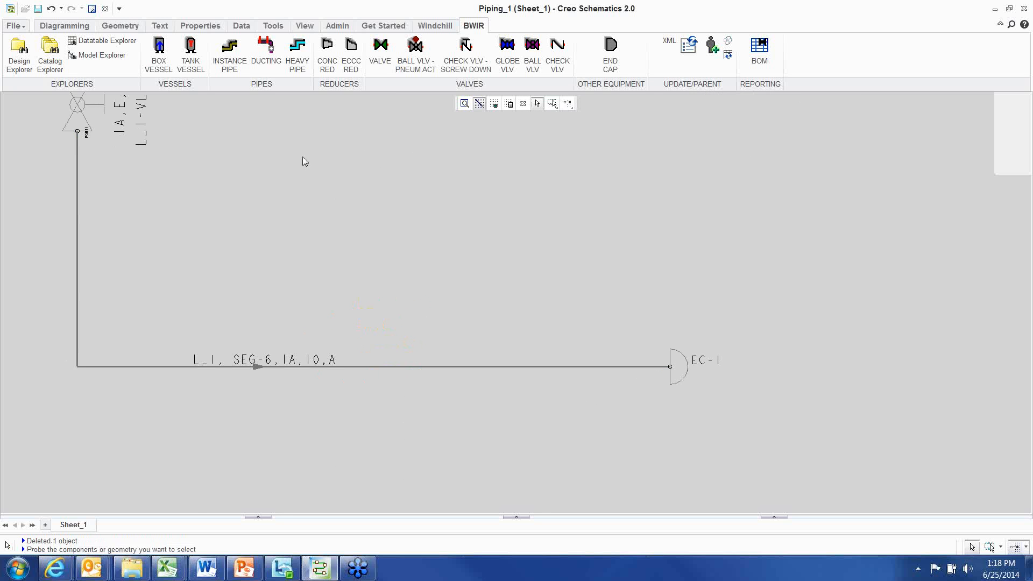
# Open the catalog explorer and preview each block in the BALL_VALVES folder
pyautogui.click(50, 54)
pyautogui.moveTo(380, 168); pyautogui.dragTo(387, 113)
pyautogui.click(239, 247)
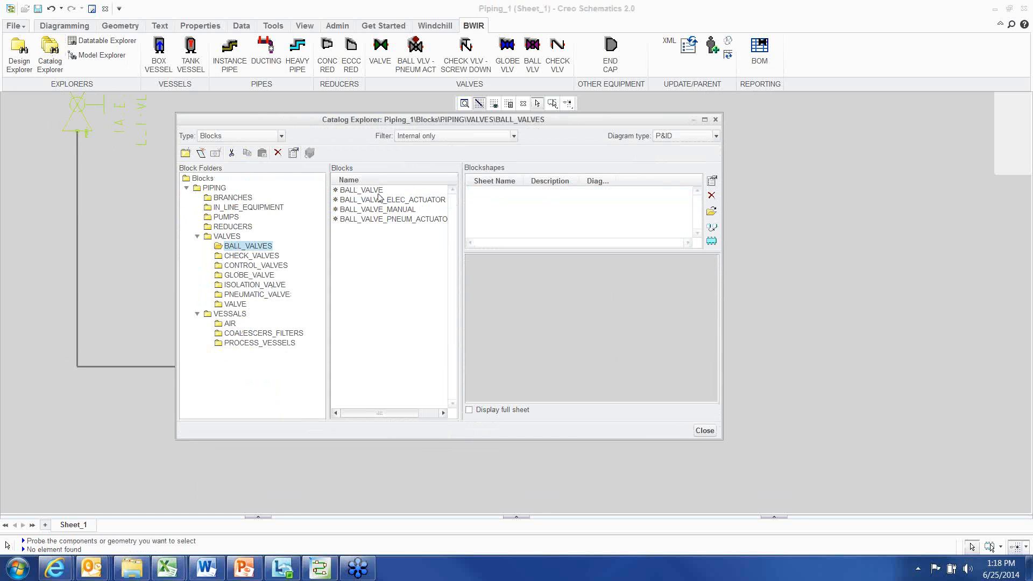
pyautogui.click(374, 191)
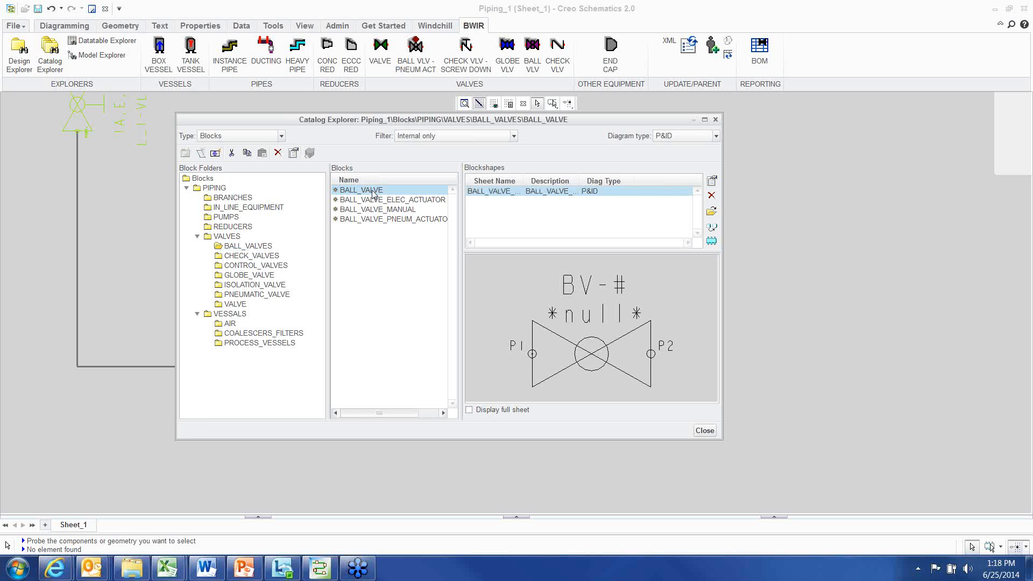
pyautogui.click(375, 219)
pyautogui.click(375, 203)
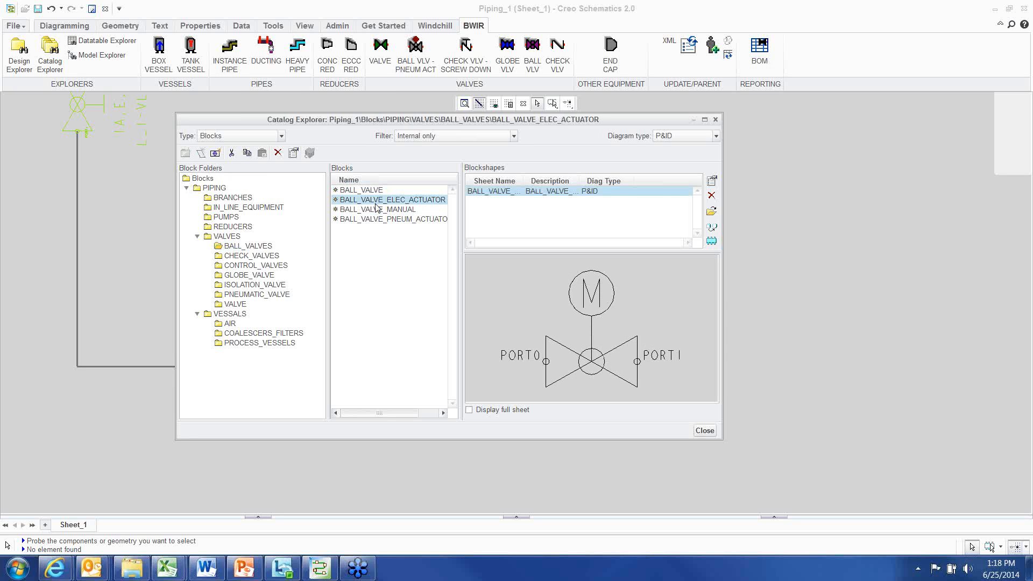
pyautogui.click(376, 209)
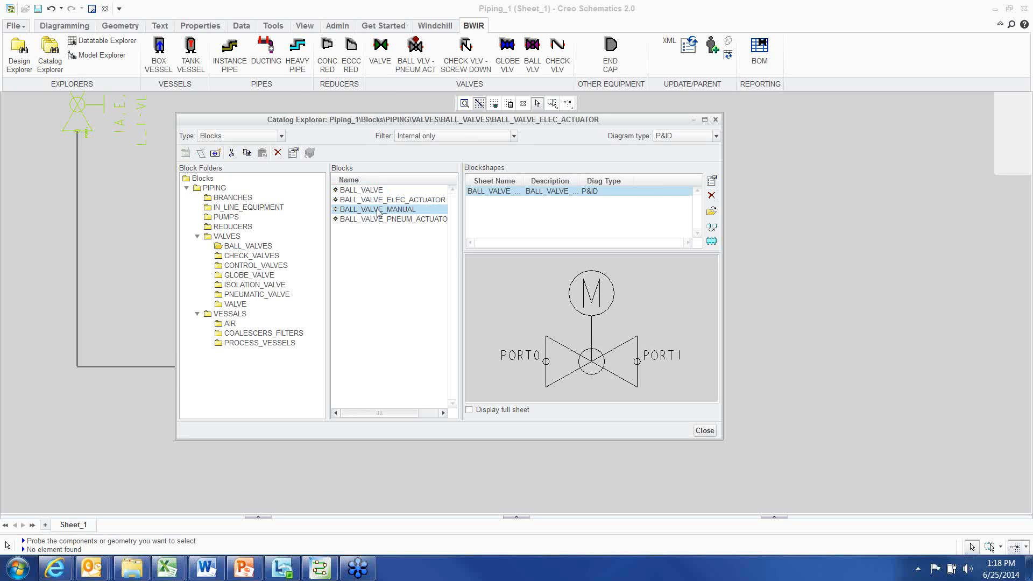
# Inspect the BALL_VALVE_MANUAL block's properties and its datatable, then cancel without changes
pyautogui.click(293, 154)
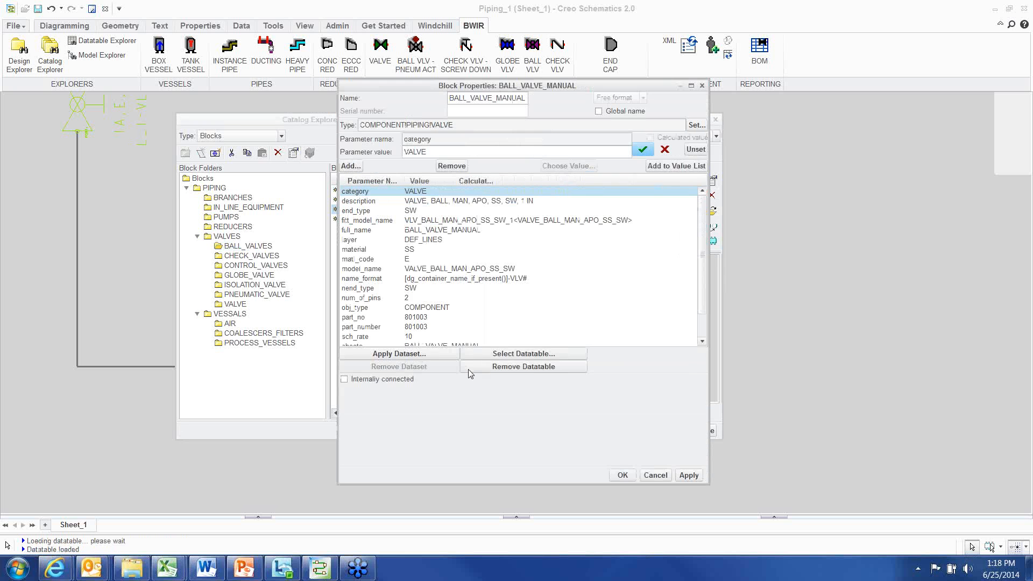
pyautogui.click(538, 355)
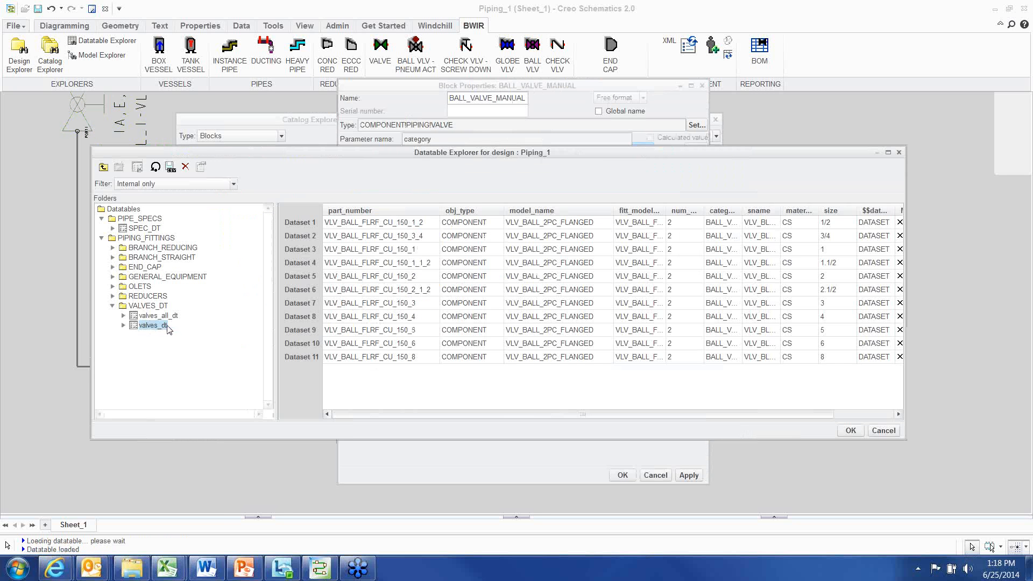
pyautogui.moveTo(428, 224); pyautogui.dragTo(425, 364)
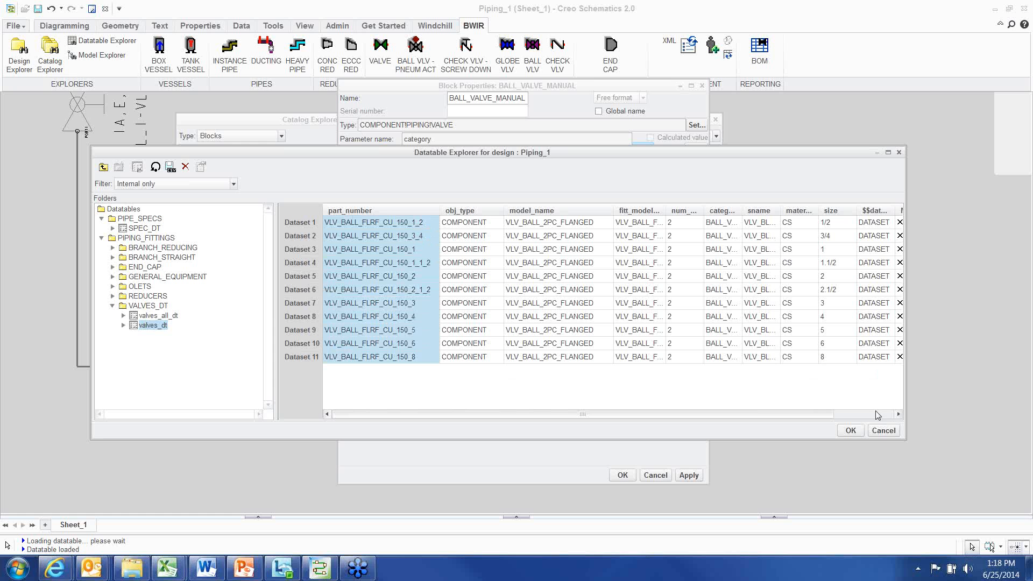
pyautogui.click(883, 431)
pyautogui.moveTo(608, 88); pyautogui.dragTo(586, 92)
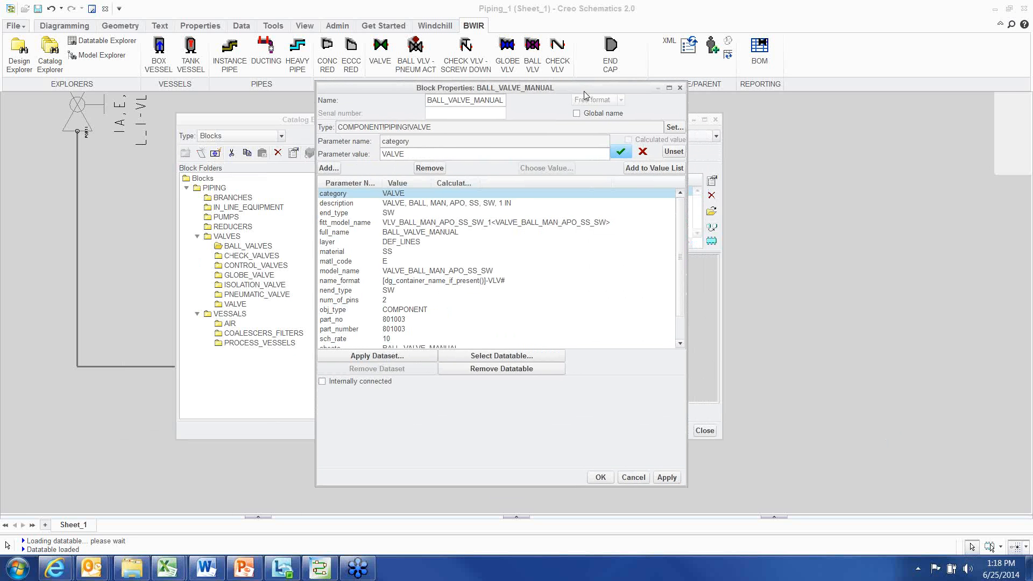
pyautogui.moveTo(586, 95); pyautogui.dragTo(576, 94)
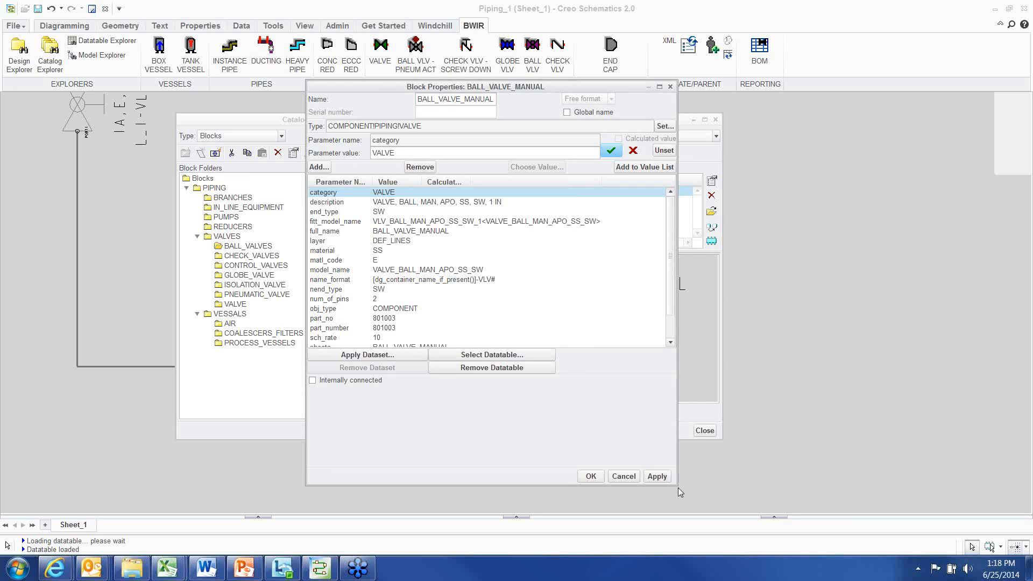
pyautogui.moveTo(677, 486)
pyautogui.mouseDown()
pyautogui.moveTo(686, 487)
pyautogui.moveTo(670, 495)
pyautogui.mouseUp()
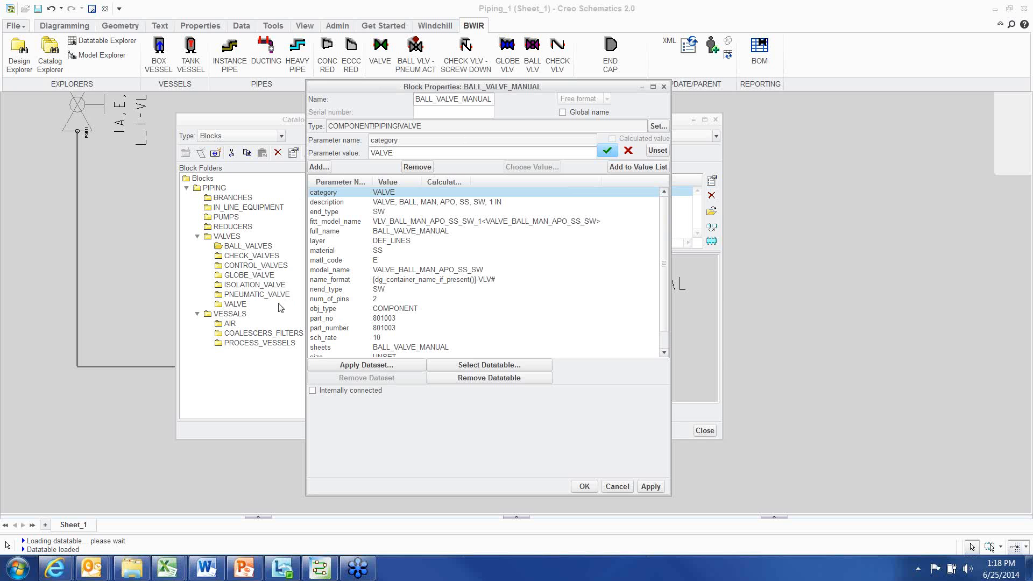
pyautogui.click(617, 486)
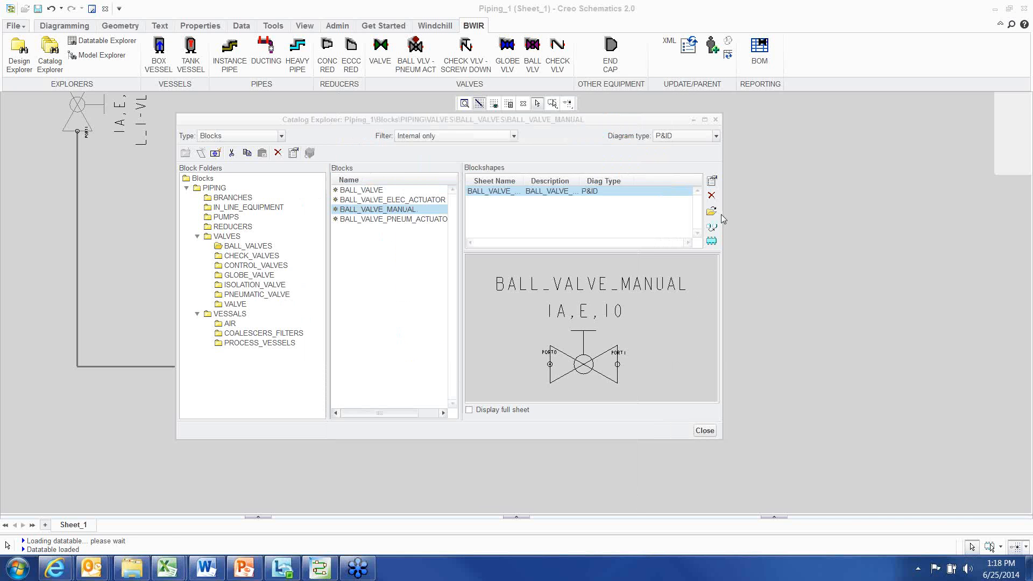
# Place a BALL_VALVE_MANUAL instance on the sheet from the catalog and close the catalog
pyautogui.click(711, 241)
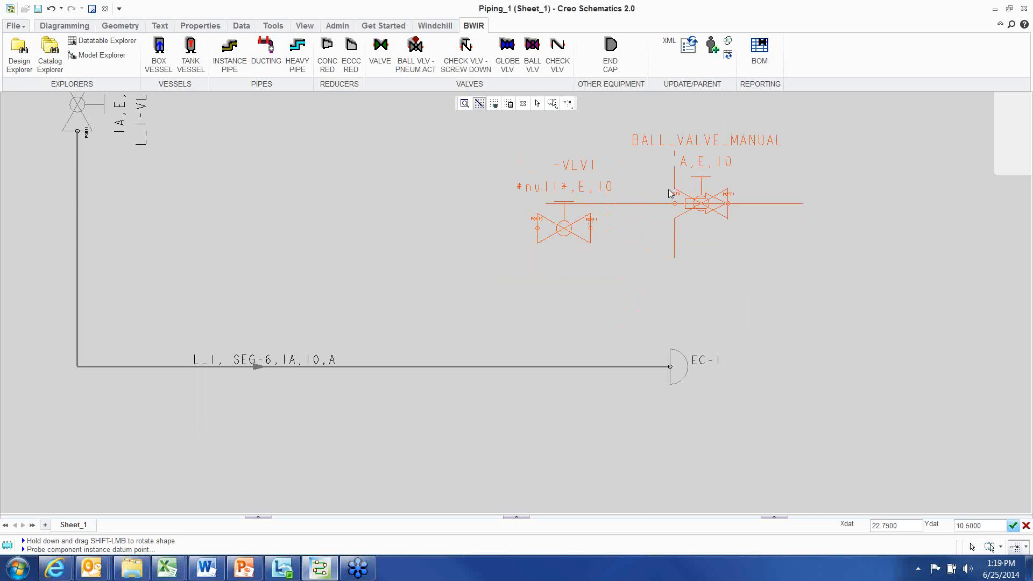
pyautogui.rightClick(670, 192)
pyautogui.click(694, 342)
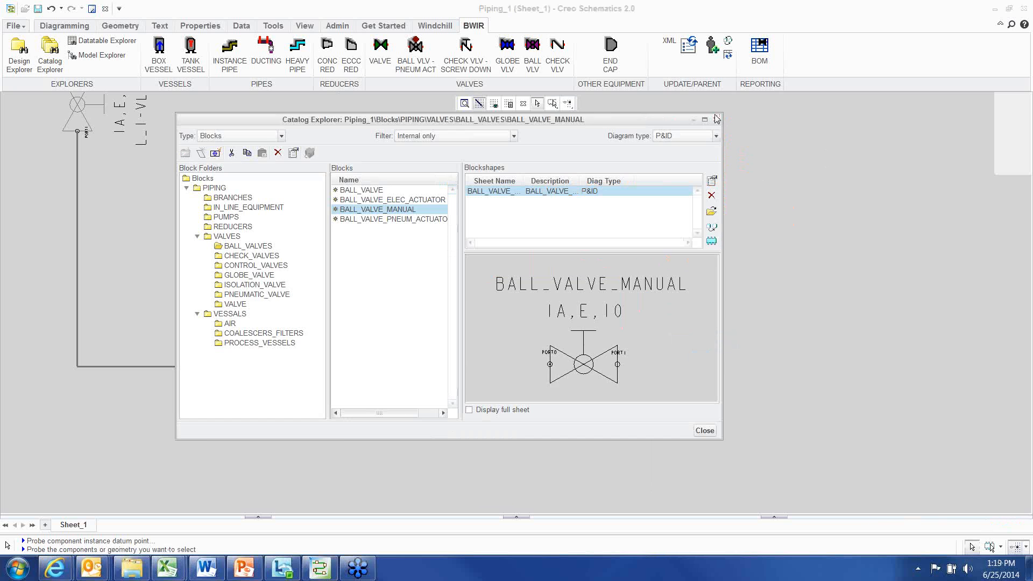
pyautogui.click(717, 119)
# Browse the placed valve's available datasets, cancel the properties, and delete the valve
pyautogui.rightClick(668, 371)
pyautogui.click(702, 371)
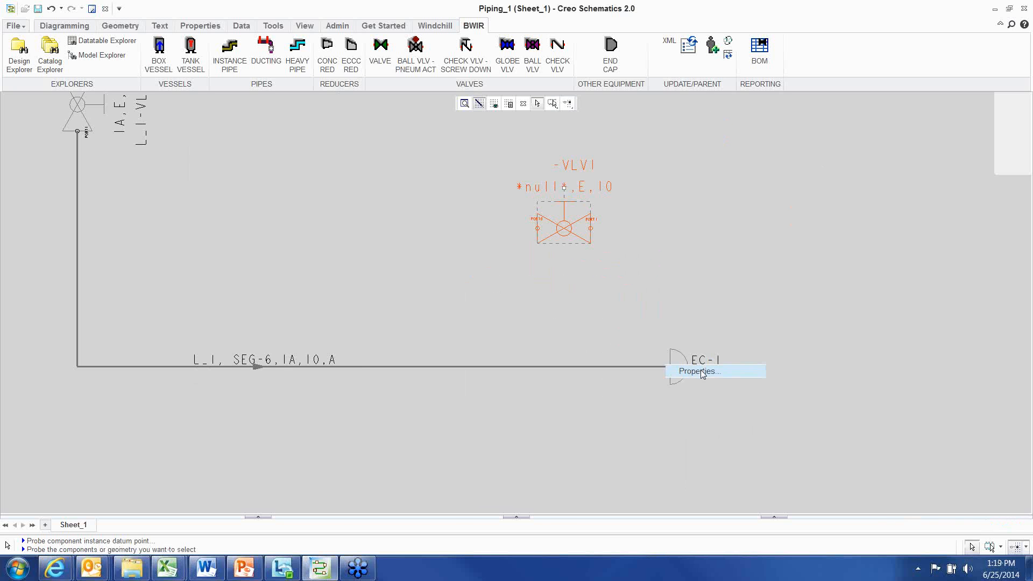
pyautogui.click(390, 365)
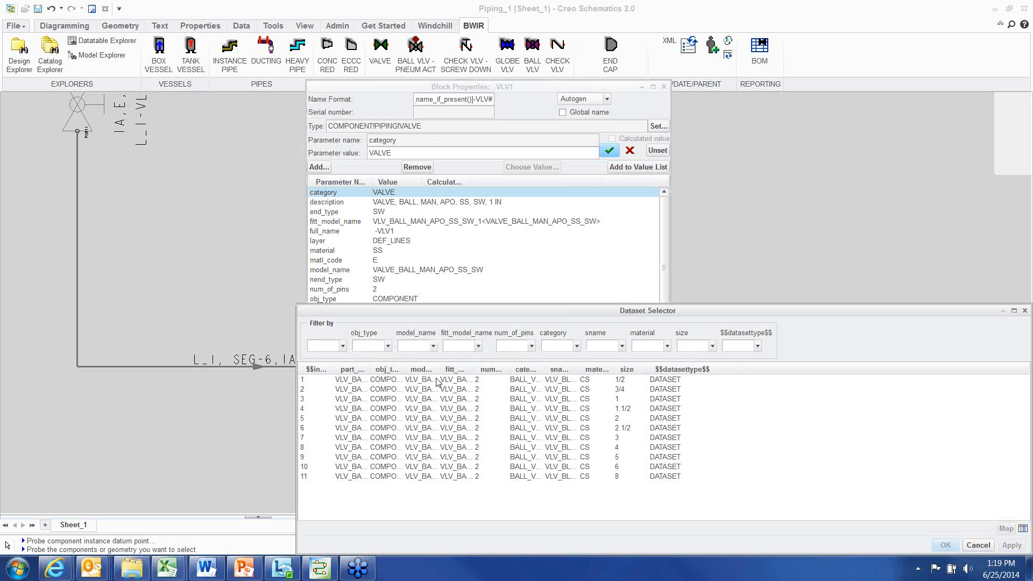
pyautogui.click(437, 380)
pyautogui.click(429, 483)
pyautogui.moveTo(442, 370); pyautogui.dragTo(509, 370)
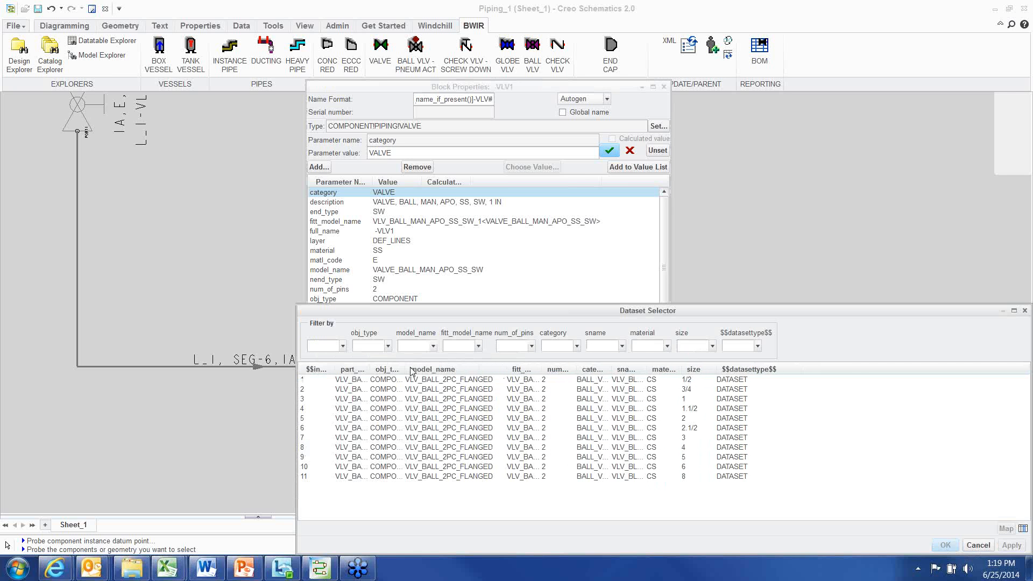
pyautogui.moveTo(413, 366); pyautogui.dragTo(464, 369)
pyautogui.moveTo(390, 369); pyautogui.dragTo(448, 370)
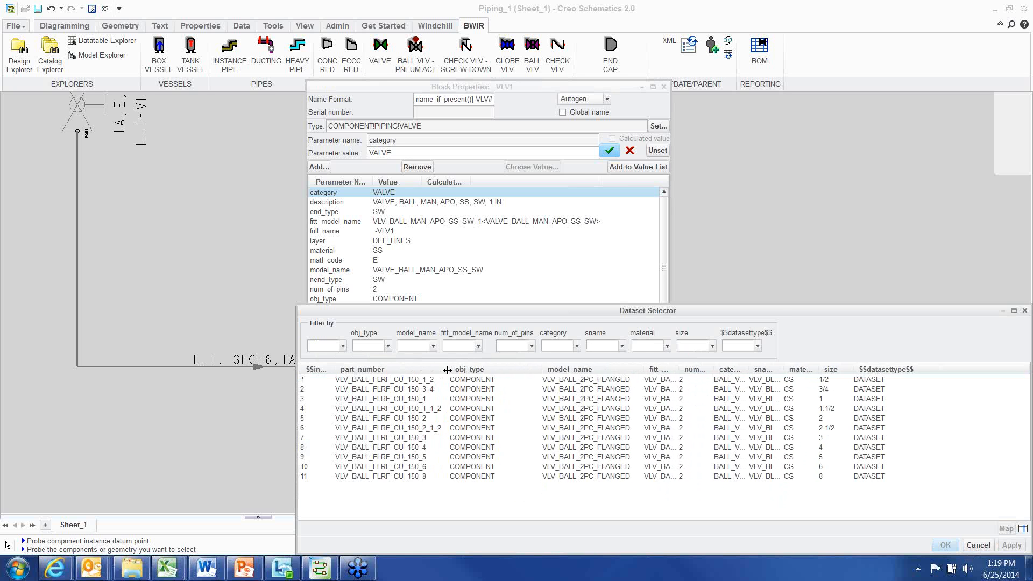
pyautogui.moveTo(548, 311); pyautogui.dragTo(424, 199)
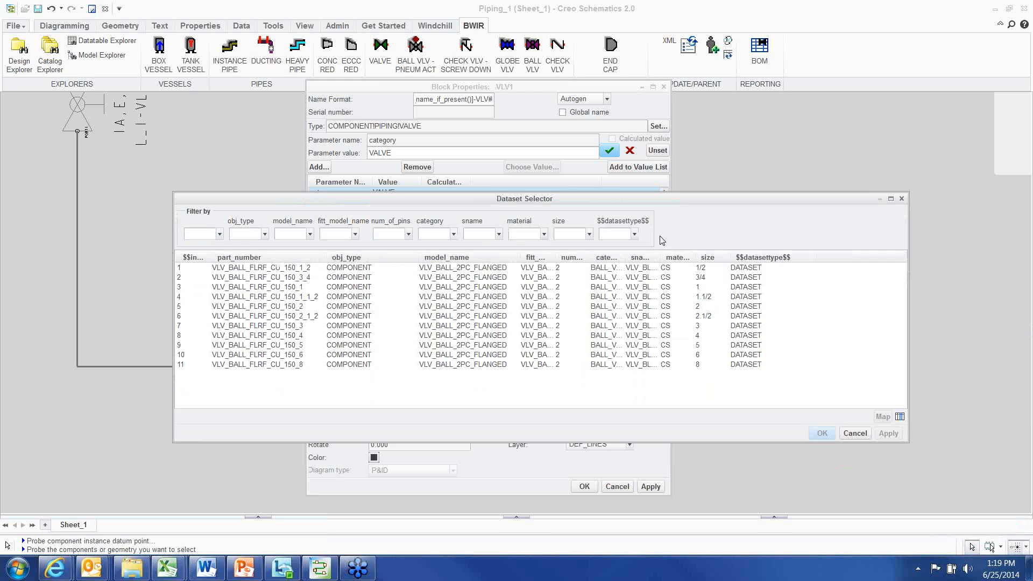
pyautogui.moveTo(684, 200); pyautogui.dragTo(679, 219)
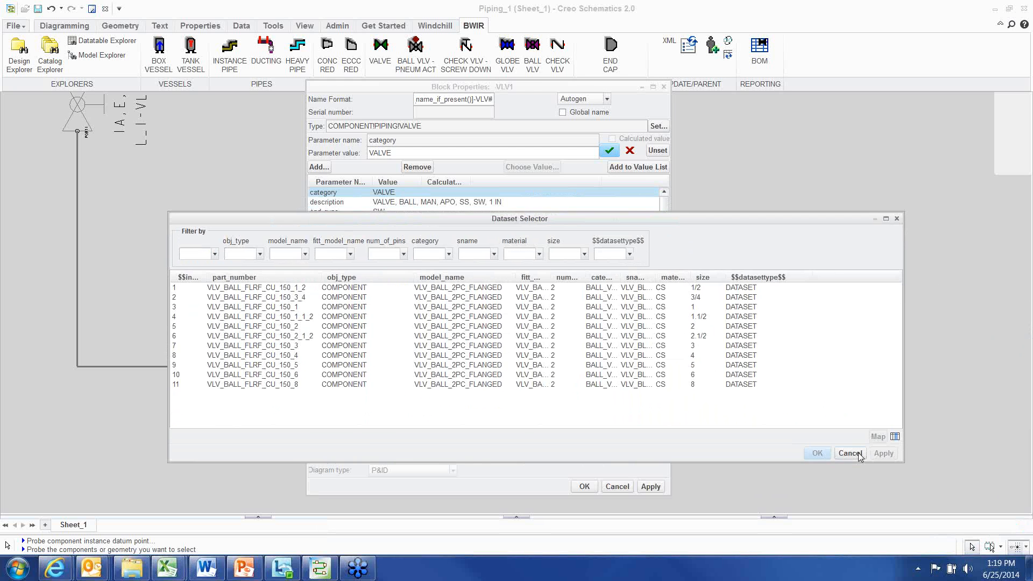
pyautogui.click(855, 453)
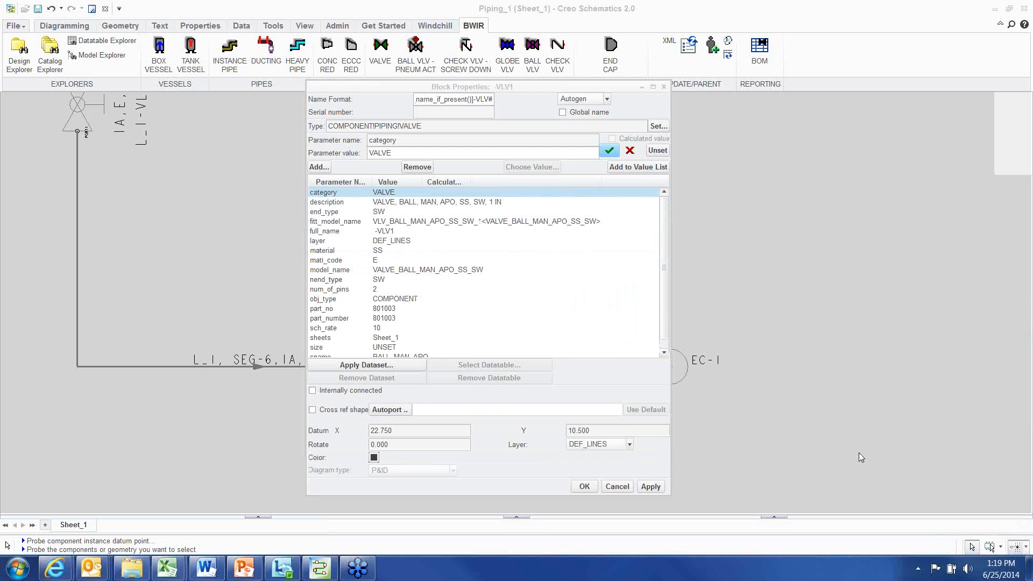
pyautogui.click(617, 487)
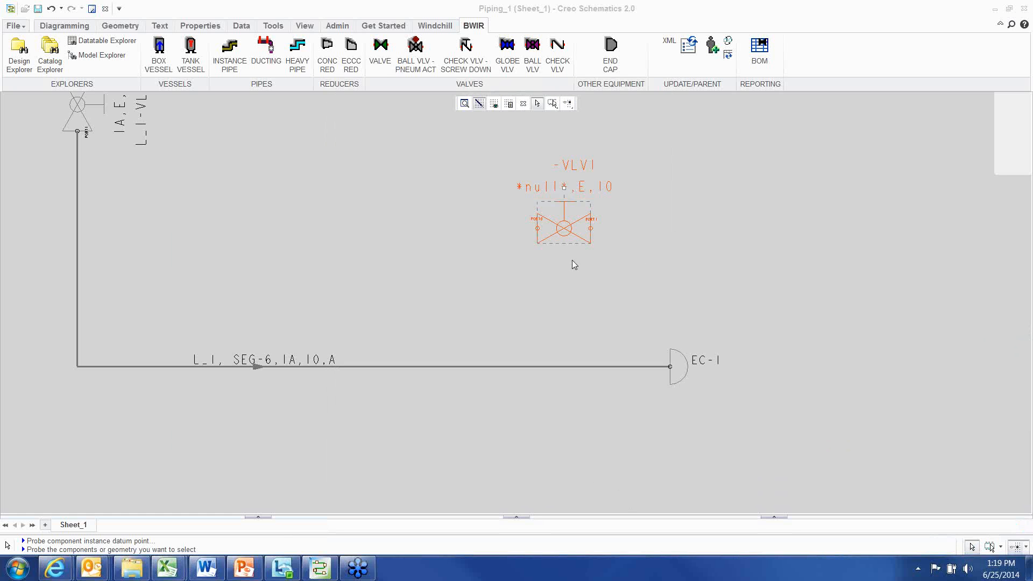
pyautogui.press('Delete')
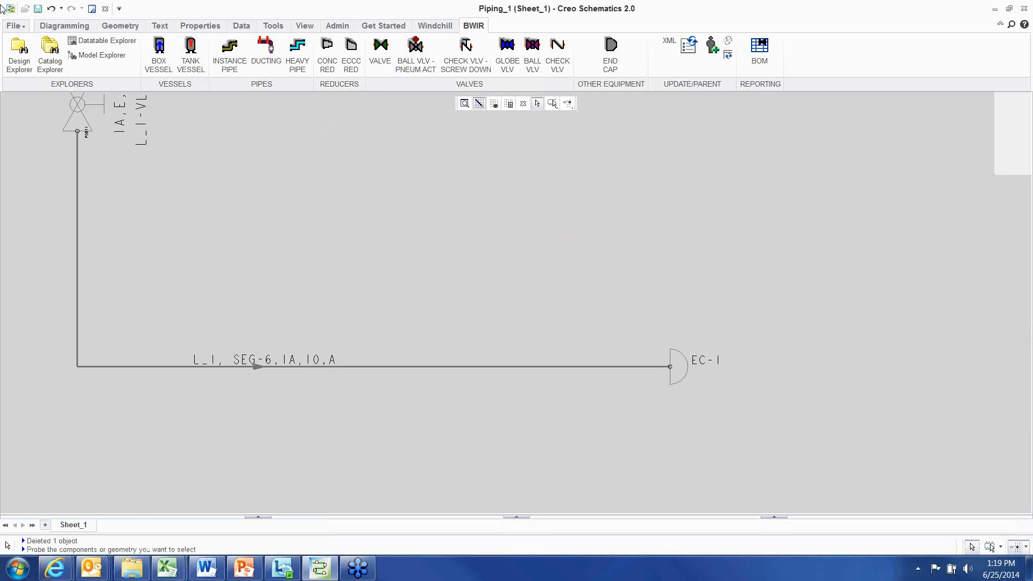
# Preview the 2-PORT-VALVE blockshapes in the catalog's VALVE folder
pyautogui.click(49, 53)
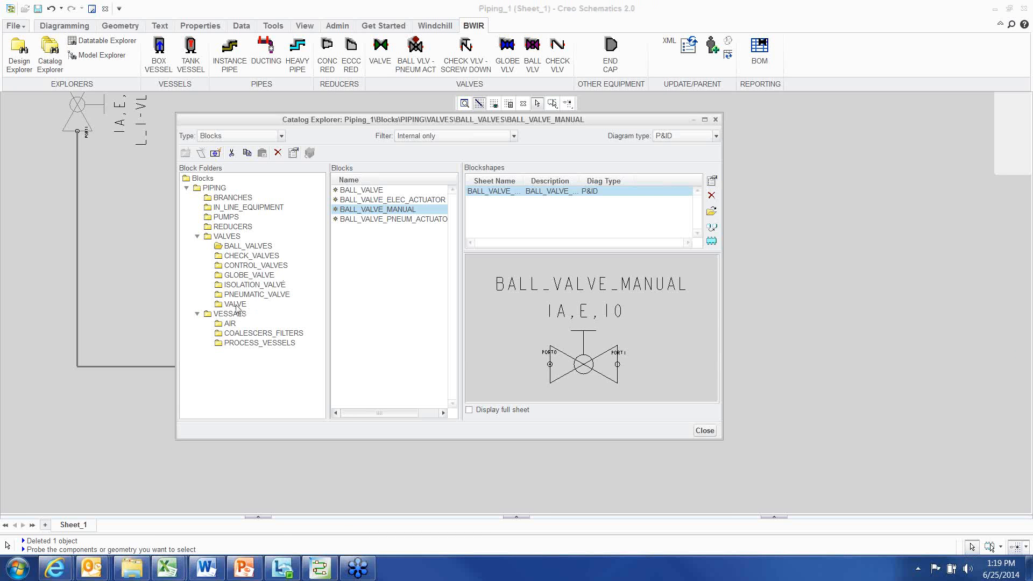
pyautogui.click(235, 304)
pyautogui.click(362, 192)
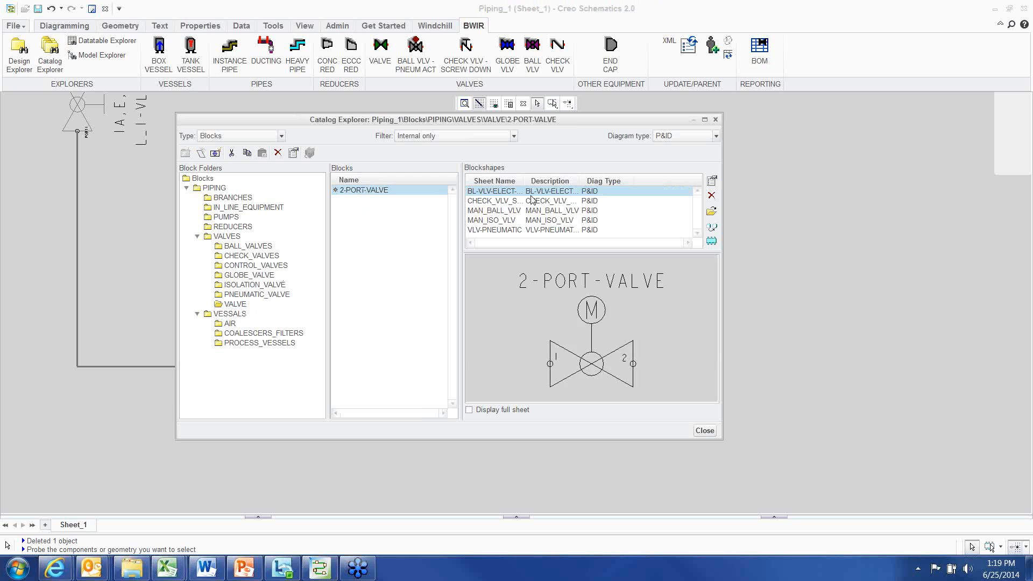
pyautogui.click(531, 200)
pyautogui.click(526, 210)
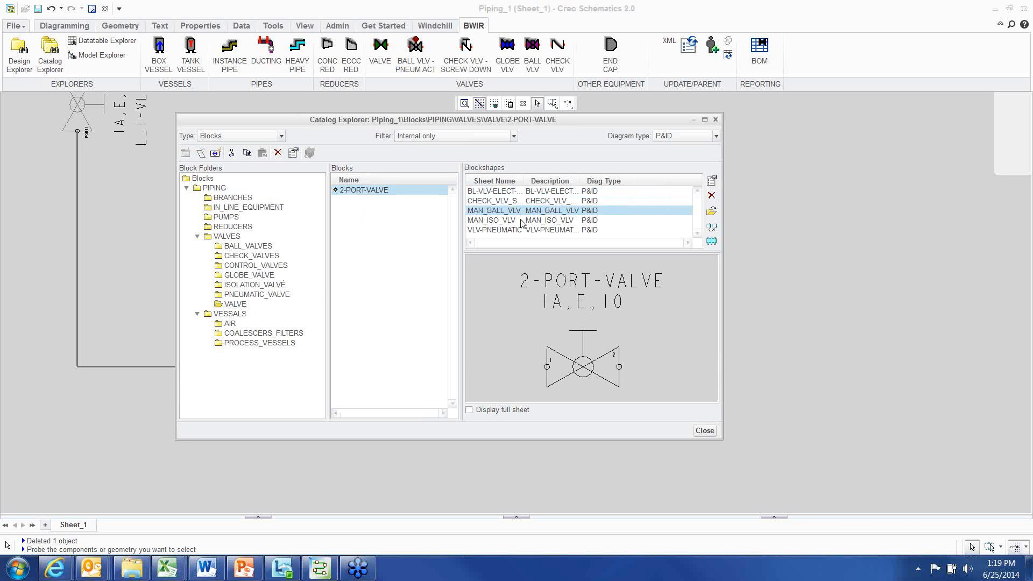
pyautogui.click(520, 220)
pyautogui.click(521, 229)
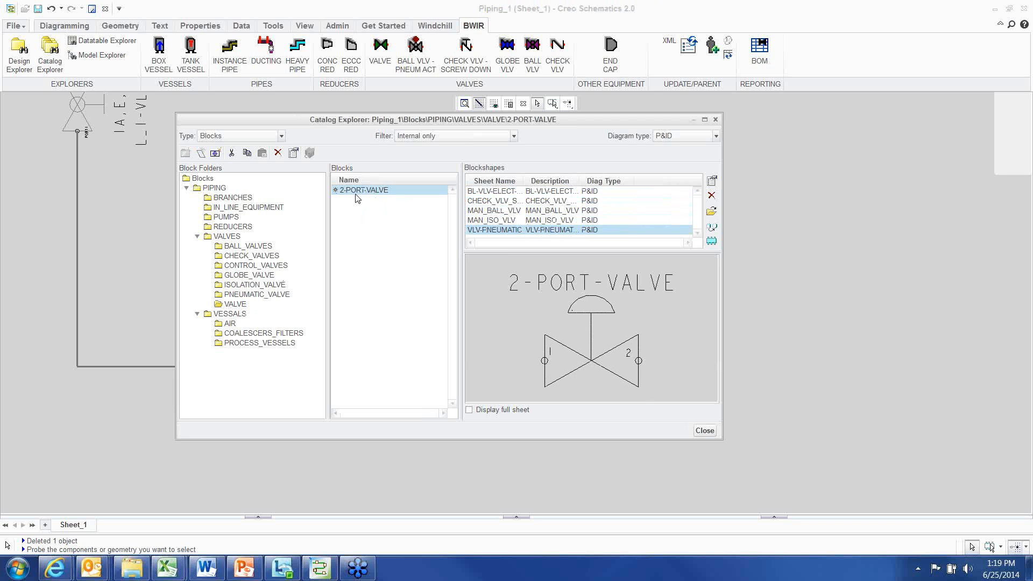
# Place a 2-PORT-VALVE with the MAN_BALL_VLV blockshape on the horizontal pipe before the end cap, then close the catalog
pyautogui.moveTo(349, 123); pyautogui.dragTo(296, 107)
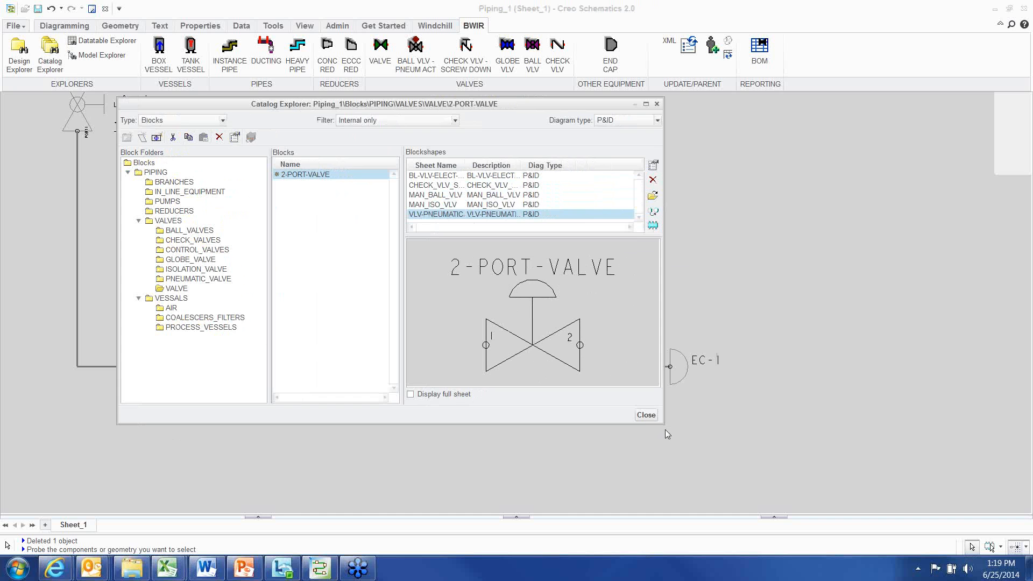
pyautogui.moveTo(664, 424); pyautogui.dragTo(733, 479)
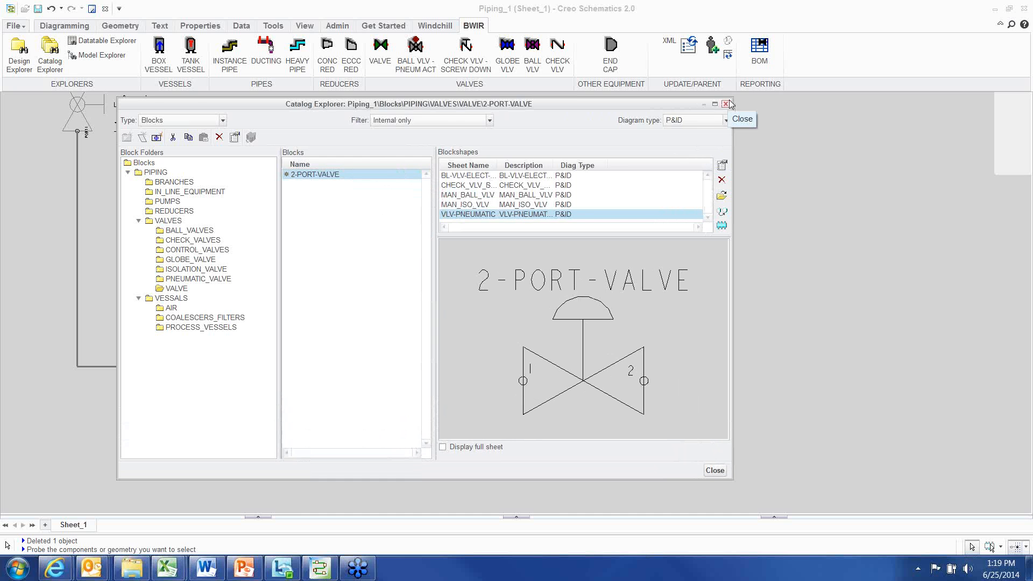
pyautogui.click(465, 186)
pyautogui.click(464, 196)
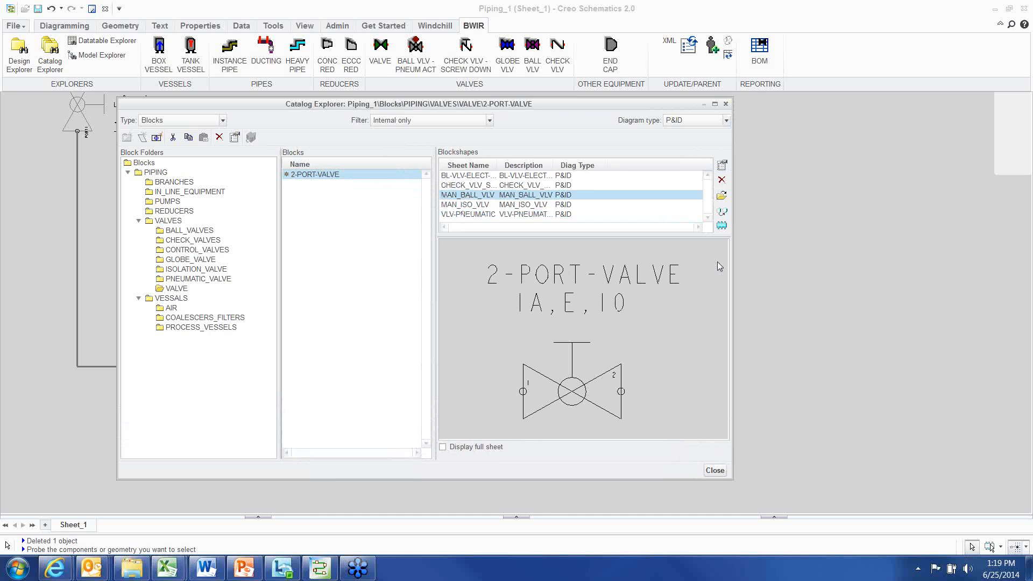
pyautogui.click(721, 226)
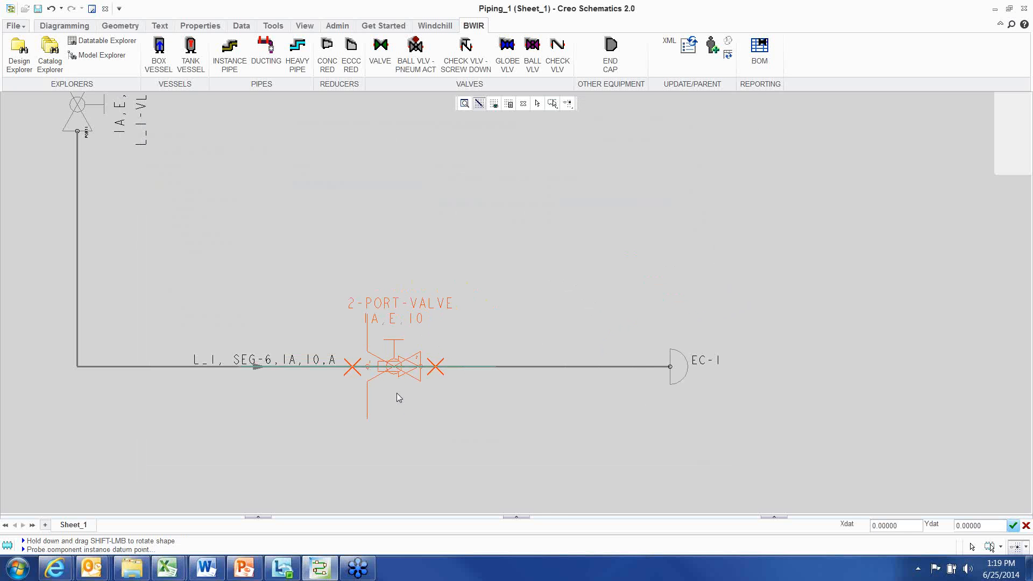
pyautogui.click(398, 397)
pyautogui.rightClick(549, 229)
pyautogui.click(589, 383)
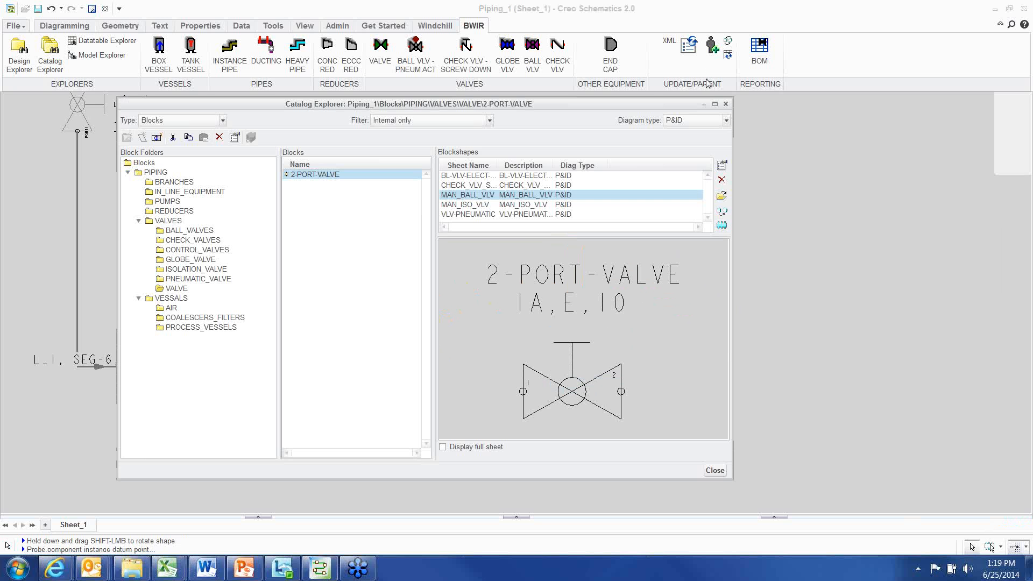
pyautogui.click(726, 104)
# Run the diagram update for component designations and select the new valve
pyautogui.scroll(2, 463, 350)
pyautogui.click(689, 46)
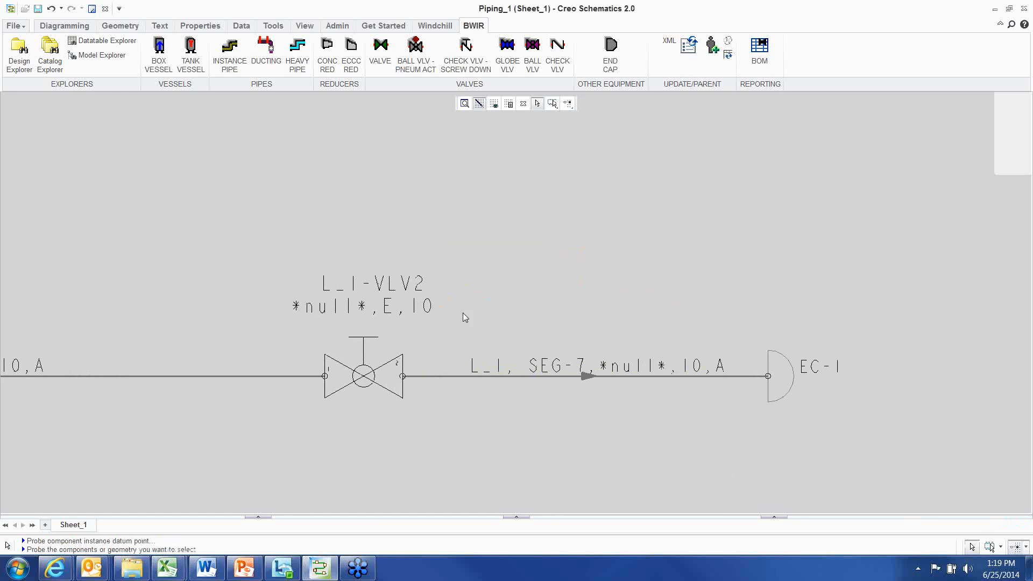
pyautogui.scroll(-2, 465, 317)
pyautogui.click(399, 355)
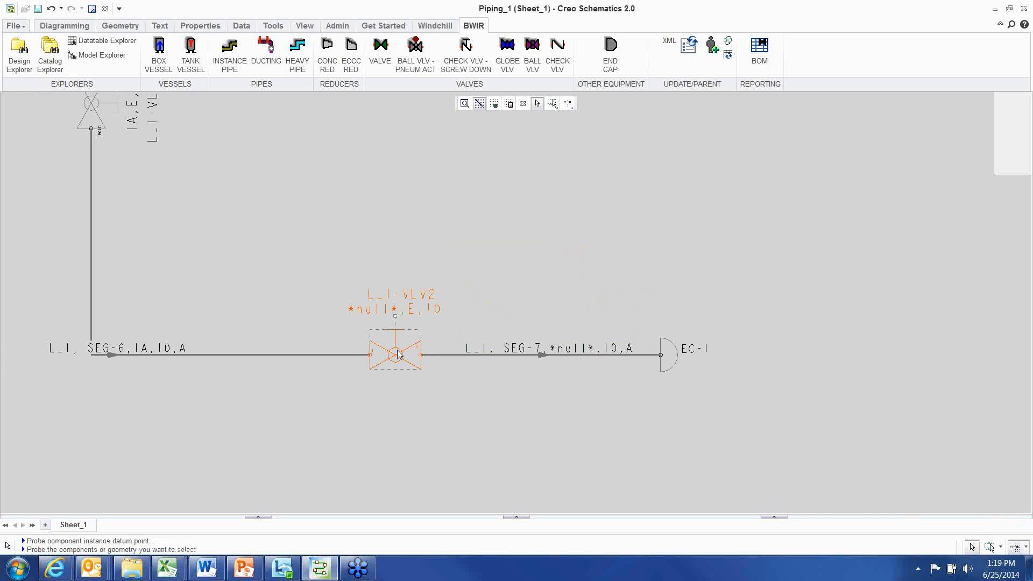
# Apply the 2 1/2 size GLV ball valve dataset (row 17) to the new valve through its properties
pyautogui.rightClick(461, 210)
pyautogui.click(485, 433)
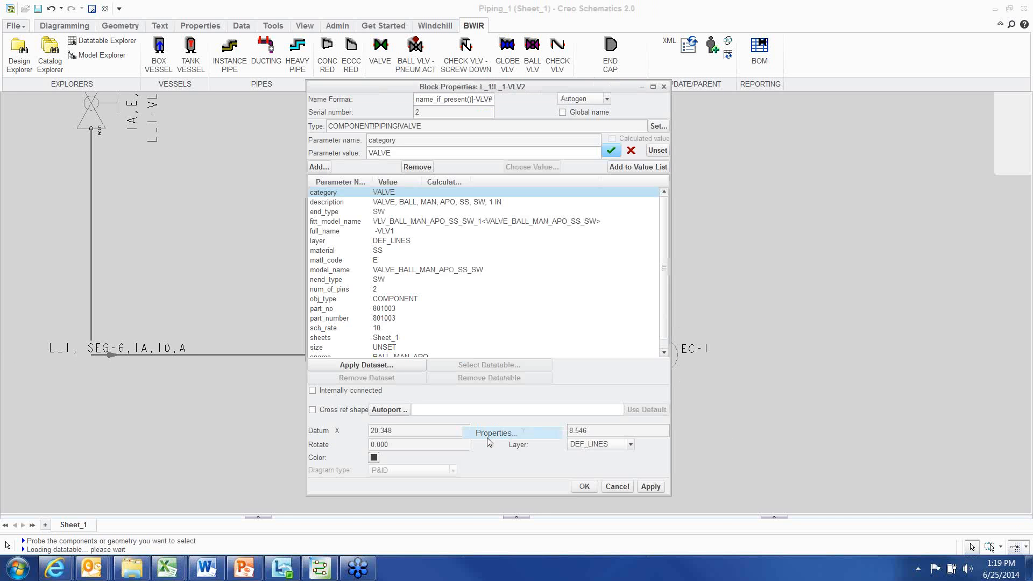
pyautogui.click(412, 369)
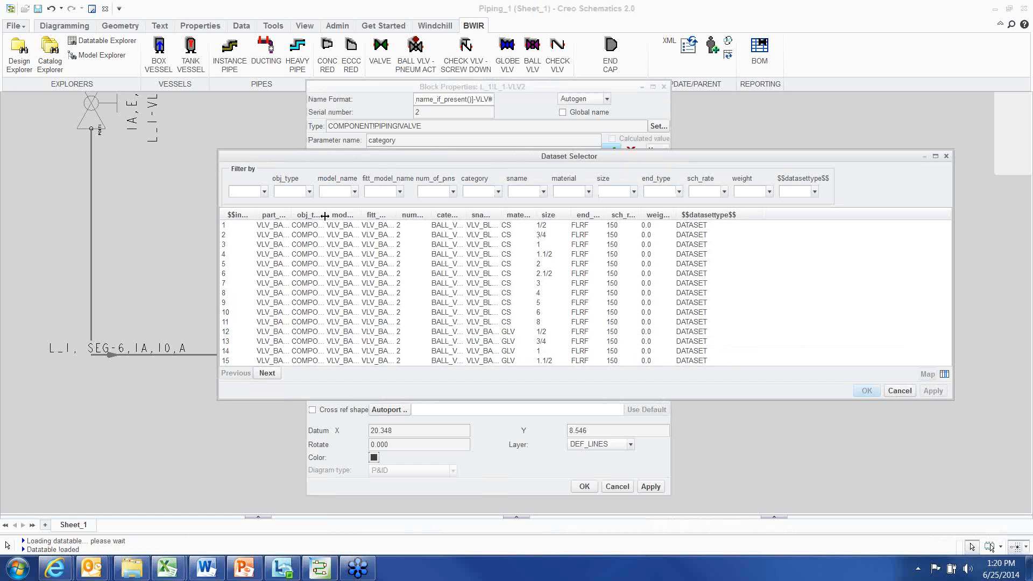
pyautogui.moveTo(324, 215); pyautogui.dragTo(402, 212)
pyautogui.click(267, 373)
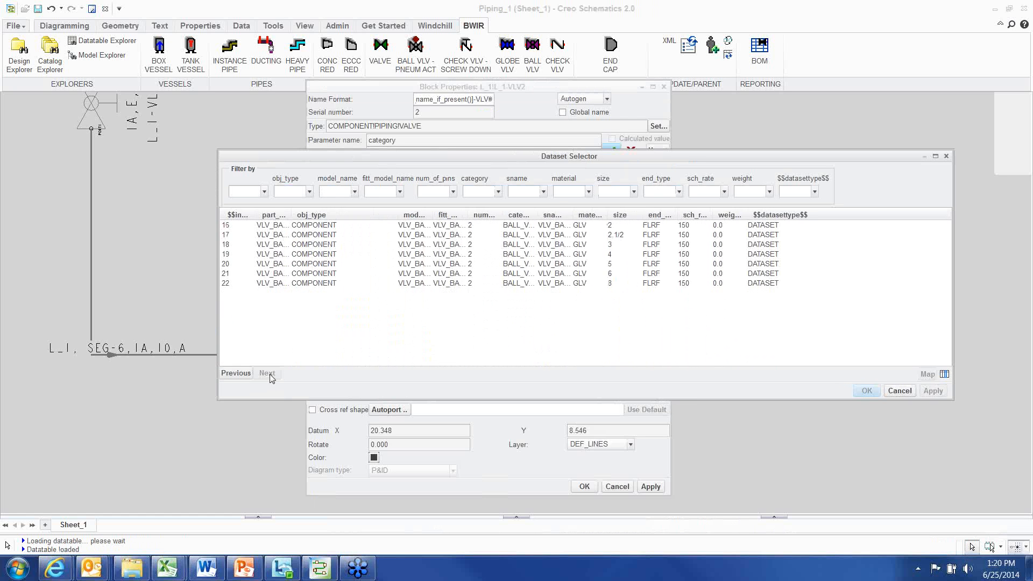
pyautogui.click(309, 231)
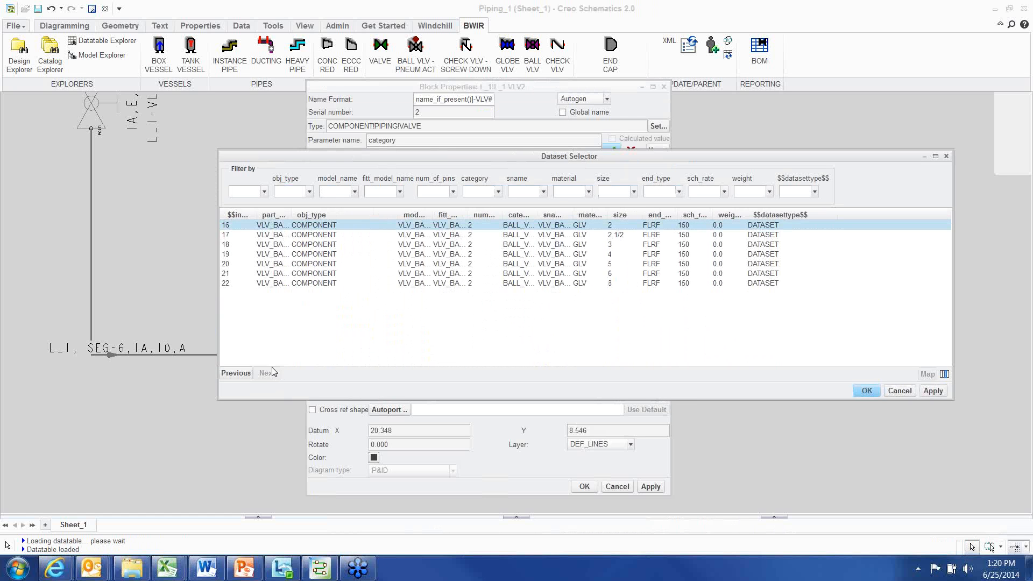
pyautogui.click(236, 374)
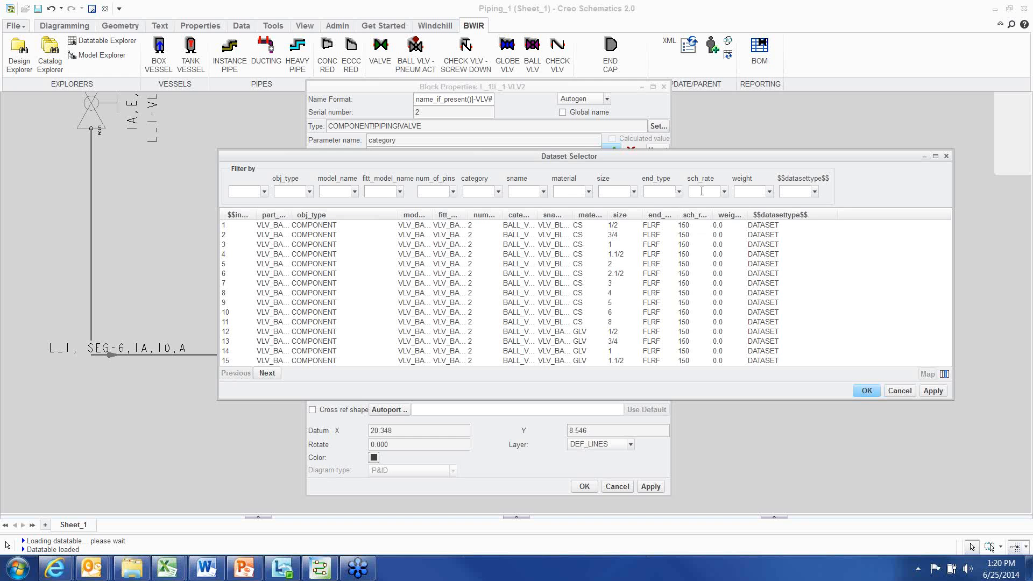
pyautogui.click(634, 192)
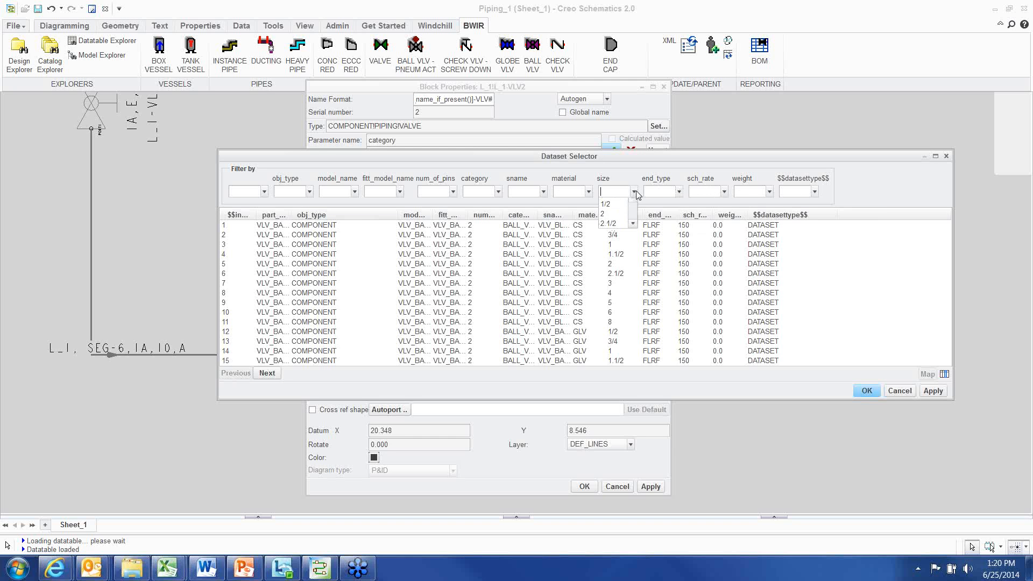
pyautogui.click(614, 243)
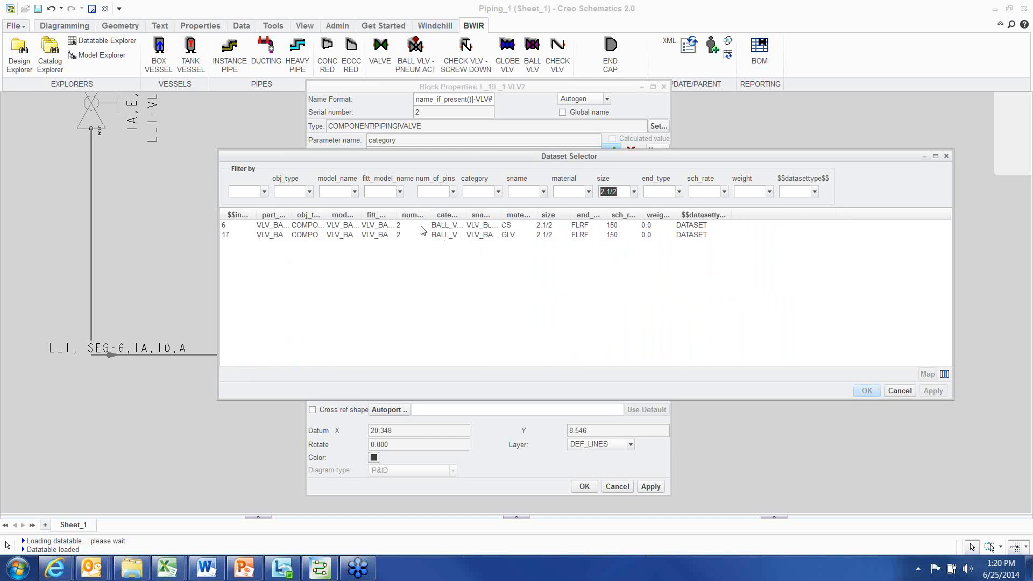
pyautogui.click(369, 235)
pyautogui.moveTo(360, 215); pyautogui.dragTo(417, 211)
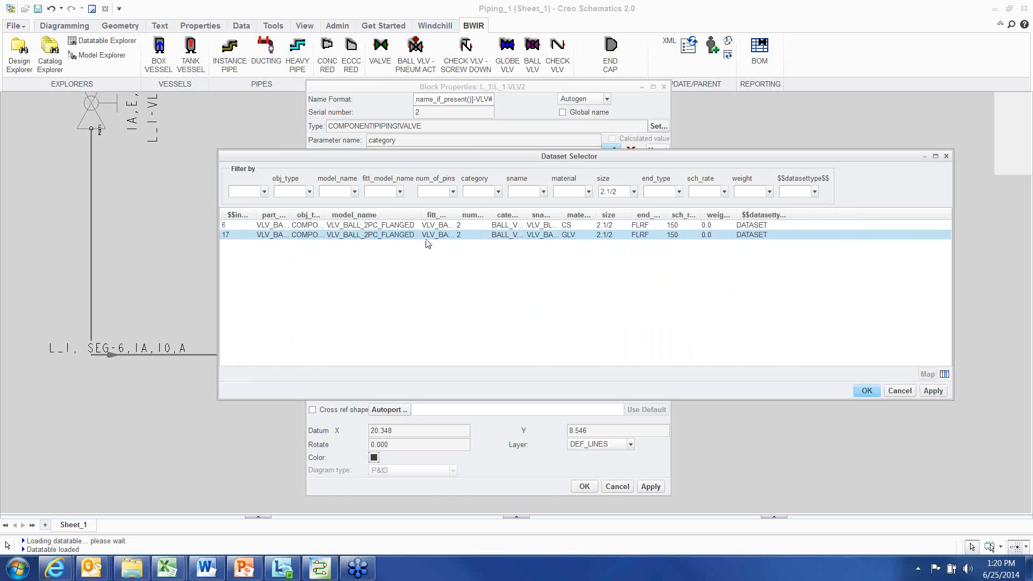
pyautogui.click(876, 390)
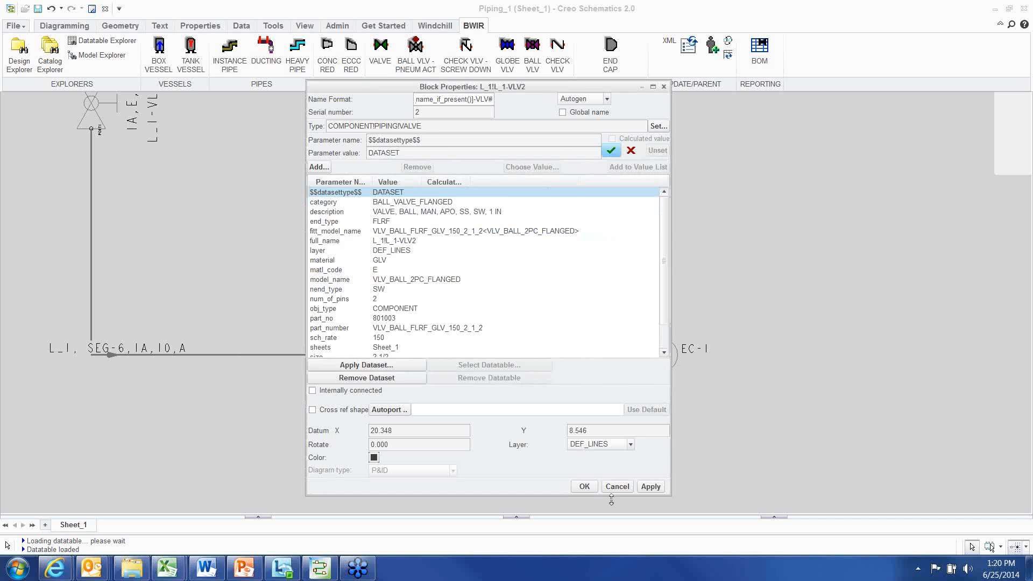
pyautogui.click(584, 487)
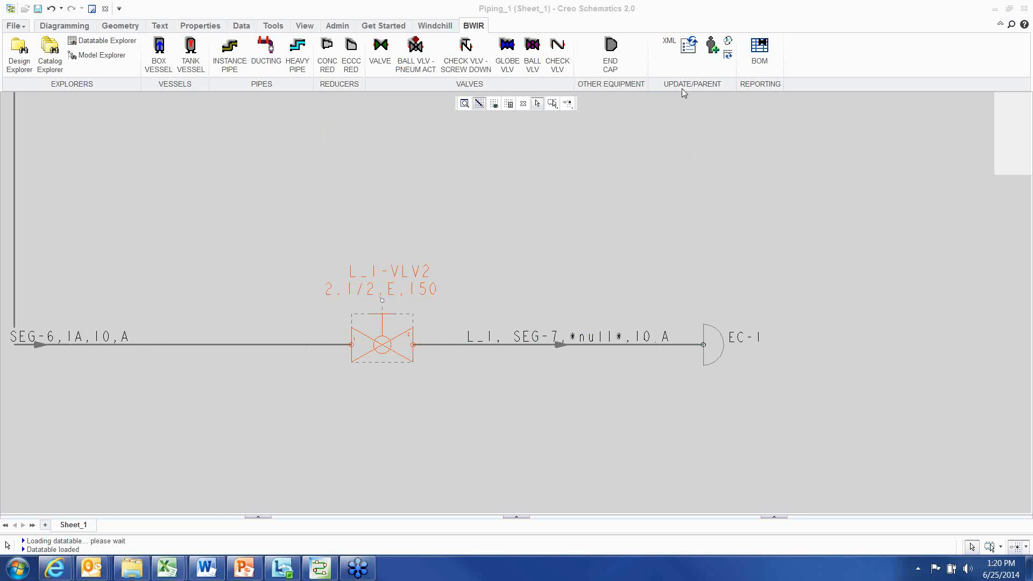
# Change the new valve's blockshape to VLV-PNEUMATIC
pyautogui.scroll(-1, 481, 235)
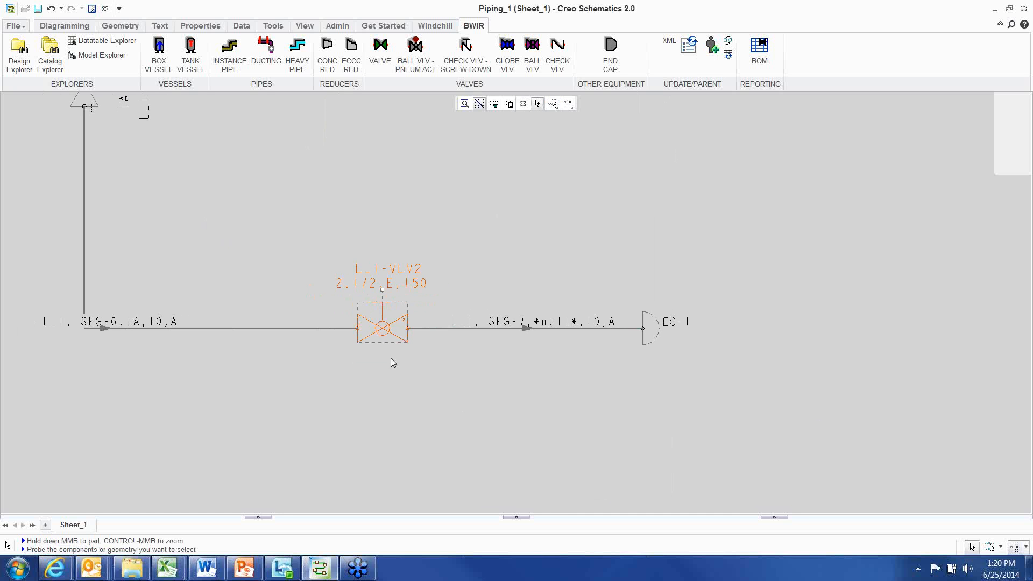
pyautogui.click(729, 47)
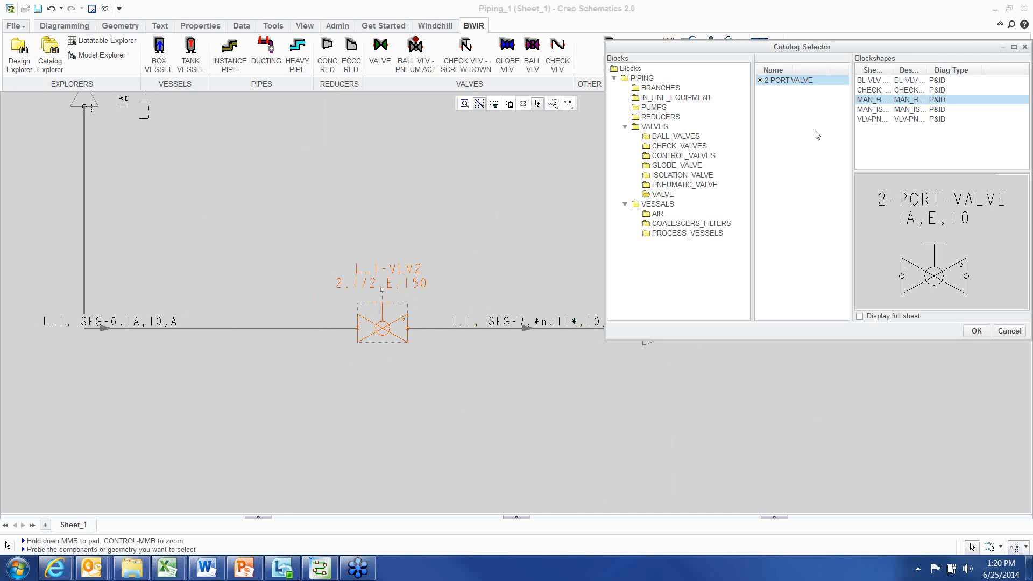
pyautogui.click(881, 90)
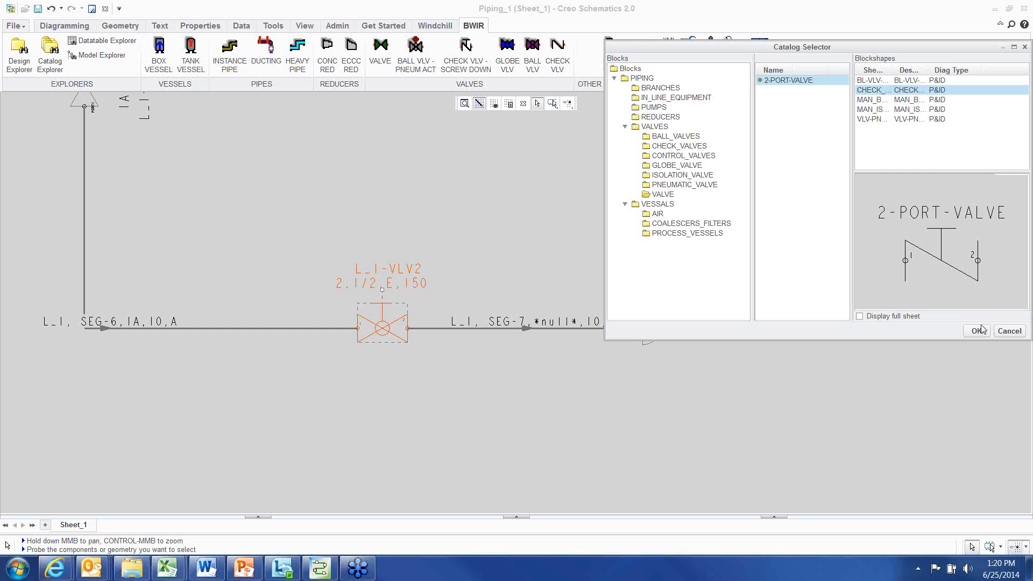
pyautogui.click(877, 120)
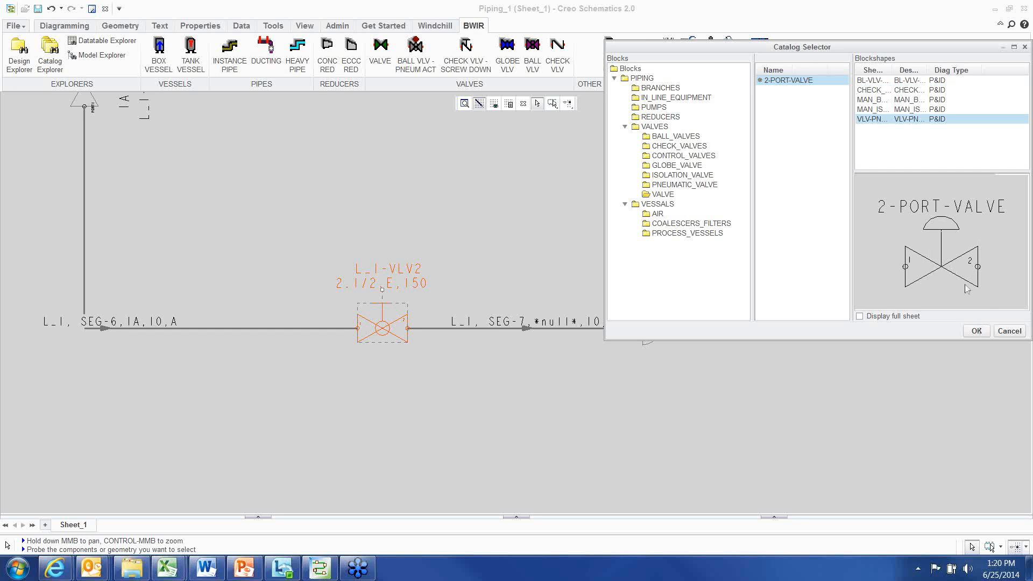
pyautogui.click(976, 331)
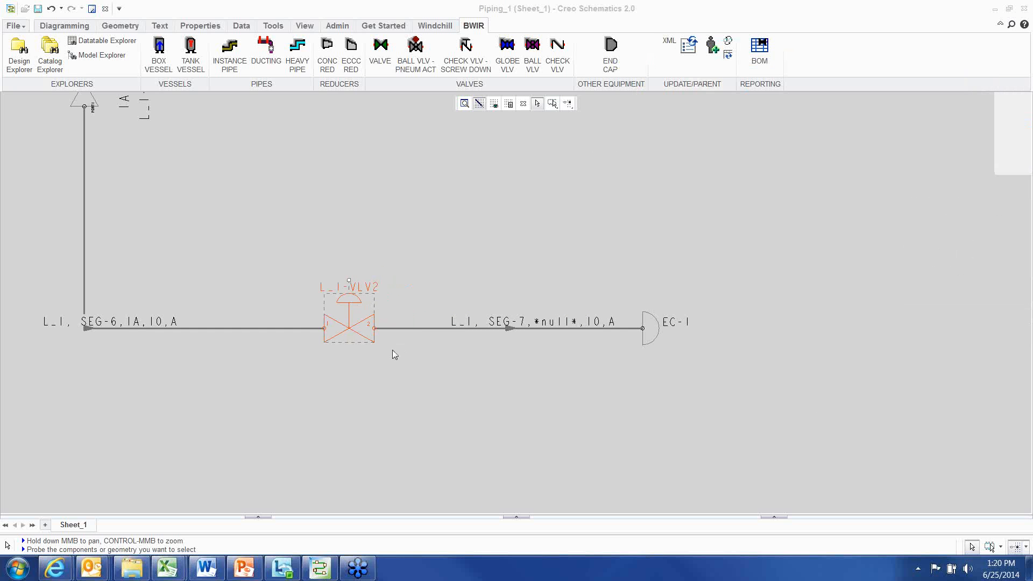
# Reapply the valve's dataset, choosing the 2 1/2 size CS row 6, and confirm the properties
pyautogui.scroll(3, 399, 388)
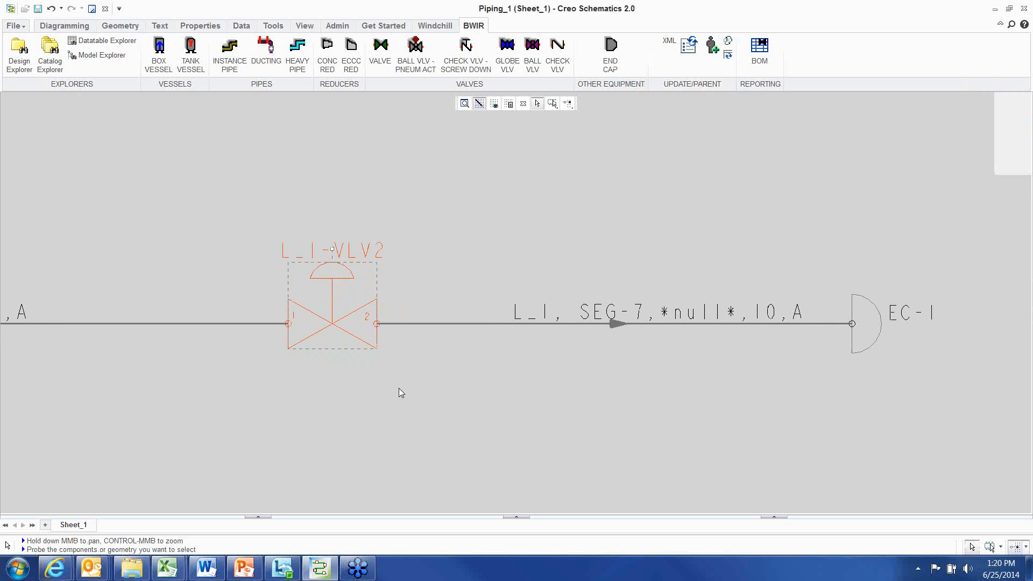
pyautogui.rightClick(455, 175)
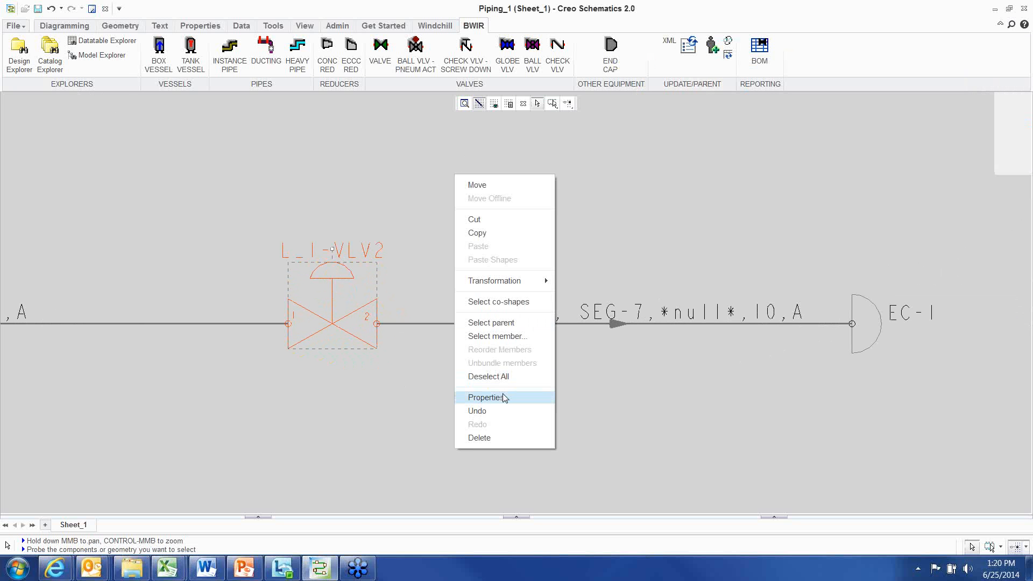
pyautogui.click(504, 399)
pyautogui.click(416, 368)
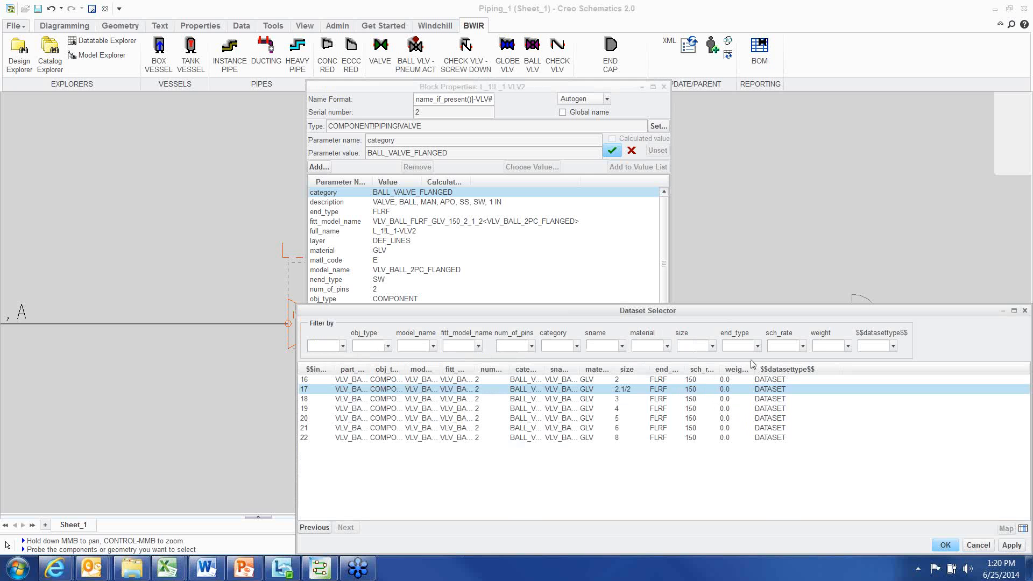
pyautogui.click(712, 346)
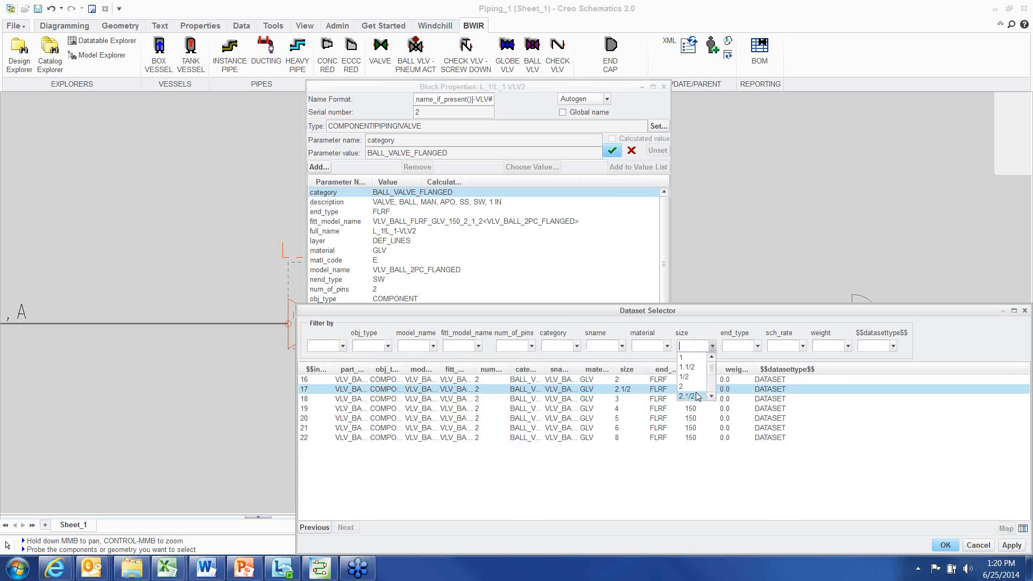
pyautogui.click(693, 383)
pyautogui.click(530, 379)
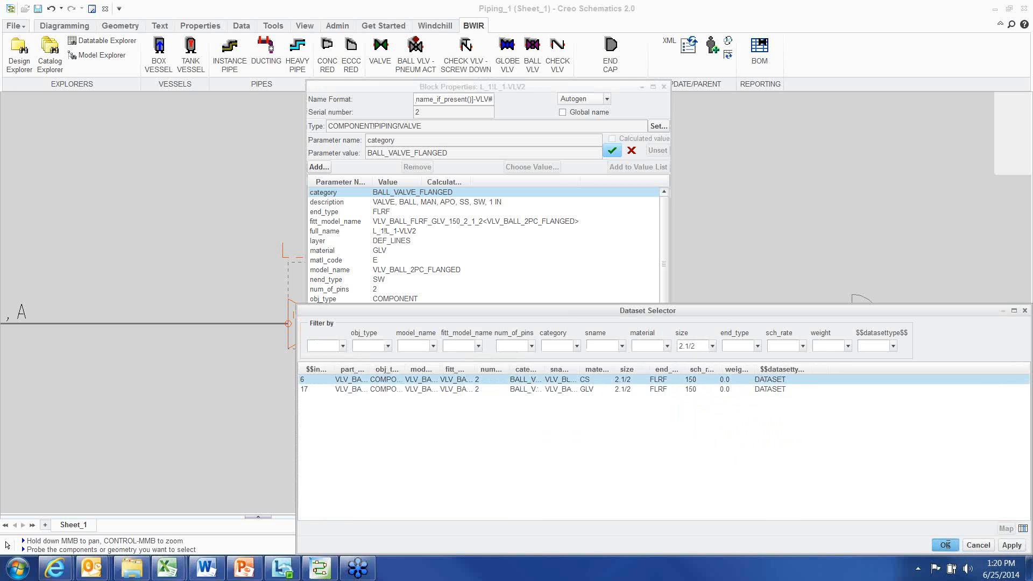
pyautogui.click(942, 544)
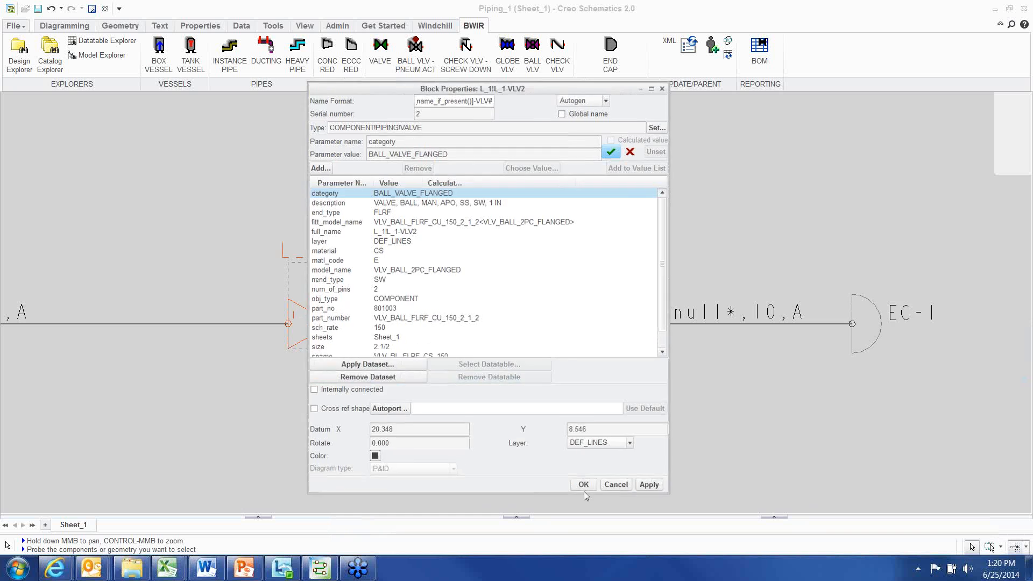
pyautogui.click(584, 488)
# Move the first valve, L_1-VLV1, lower along the vertical pipe
pyautogui.moveTo(412, 381); pyautogui.dragTo(423, 342, button='middle')
pyautogui.click(356, 389)
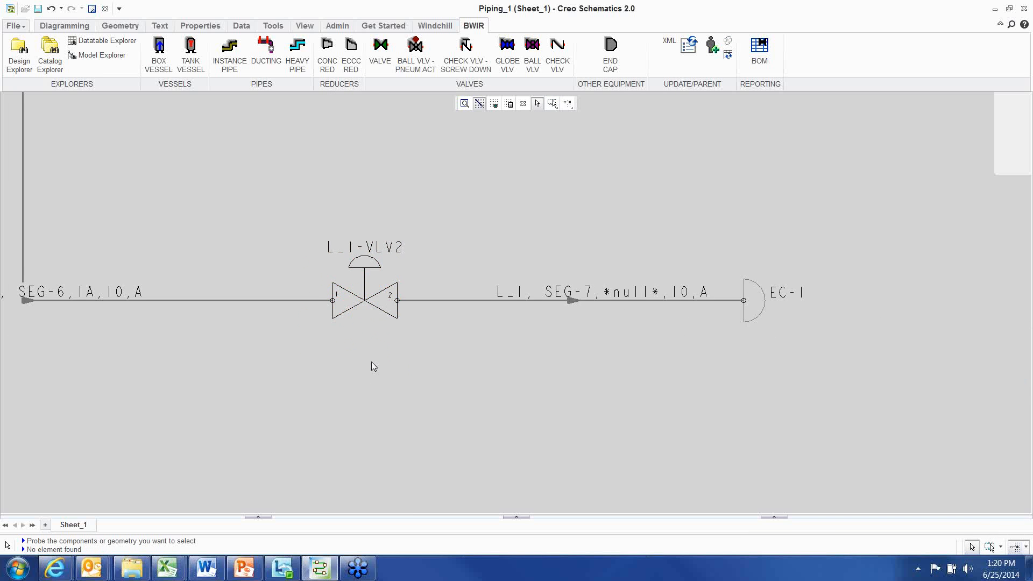
pyautogui.scroll(-1, 371, 362)
pyautogui.click(364, 321)
pyautogui.scroll(-4, 397, 396)
pyautogui.moveTo(337, 323); pyautogui.dragTo(397, 378, button='middle')
pyautogui.scroll(2, 310, 295)
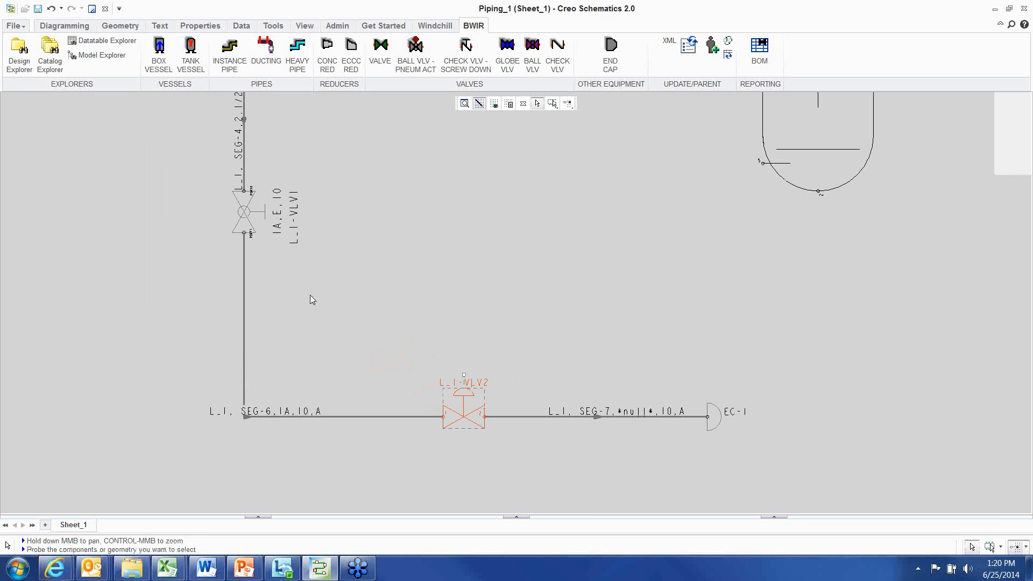
pyautogui.click(370, 348)
pyautogui.click(247, 216)
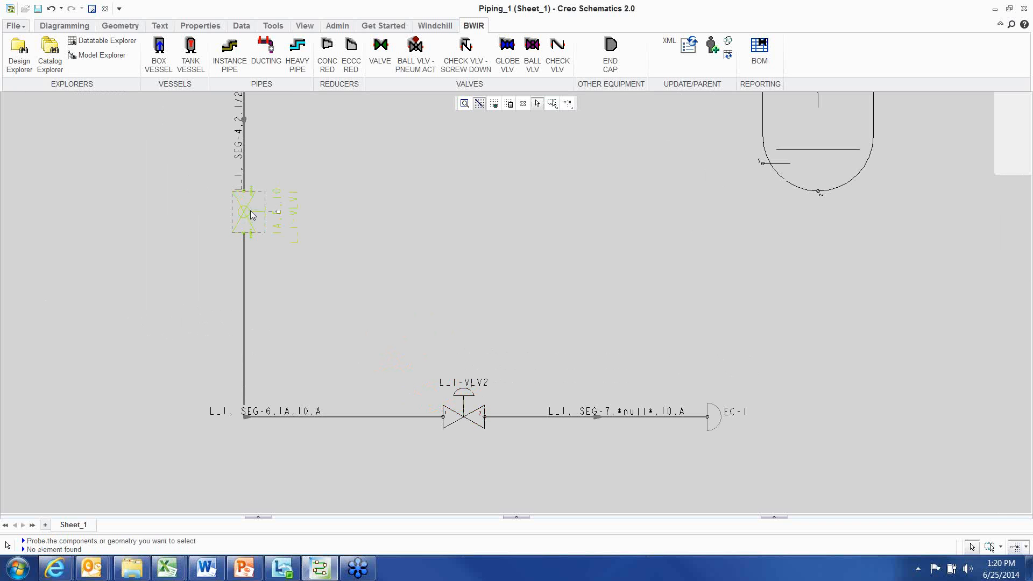
pyautogui.moveTo(267, 203); pyautogui.dragTo(298, 285)
pyautogui.click(404, 285)
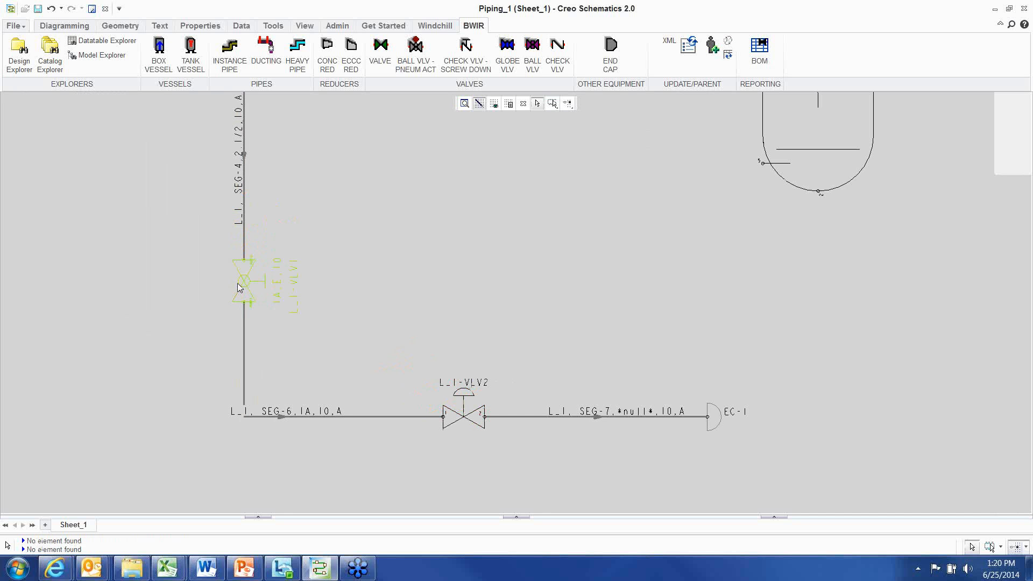
pyautogui.scroll(3, 478, 473)
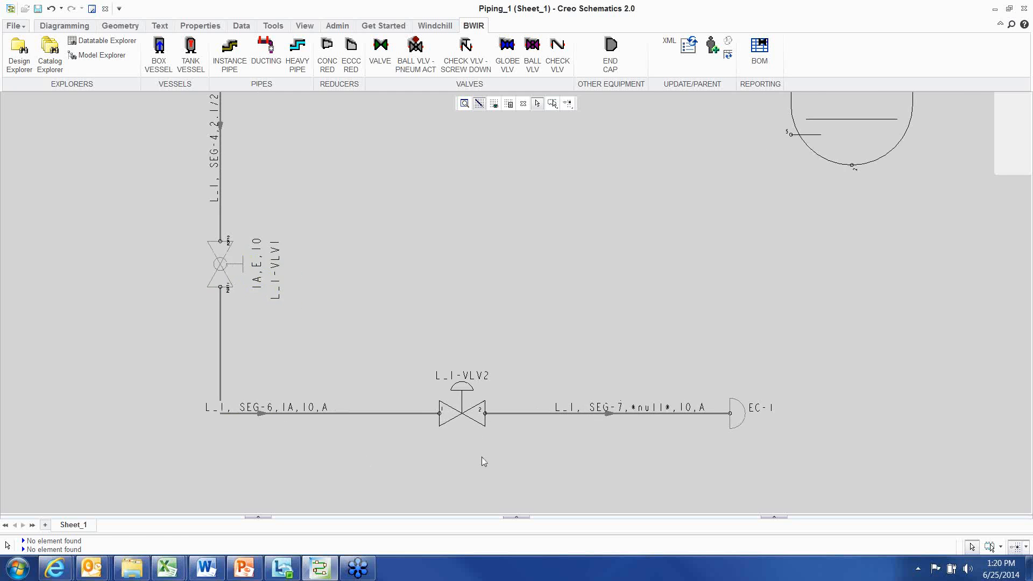
pyautogui.click(469, 386)
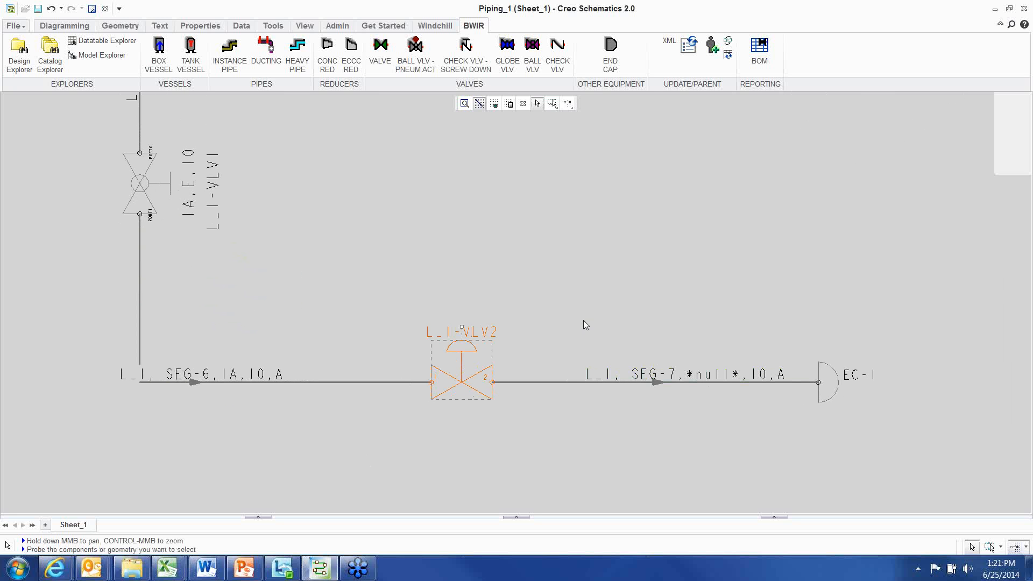
pyautogui.moveTo(583, 317); pyautogui.dragTo(538, 269, button='middle')
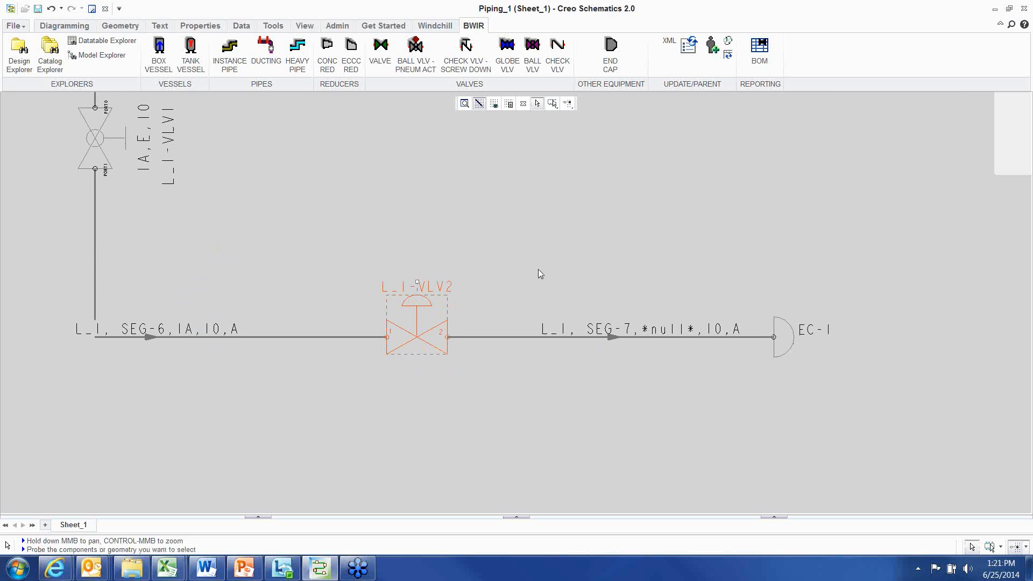
# Browse the catalog's BALL_VALVES folder and preview the BALL_VALVE block, then close the catalog
pyautogui.scroll(1, 527, 272)
pyautogui.click(50, 54)
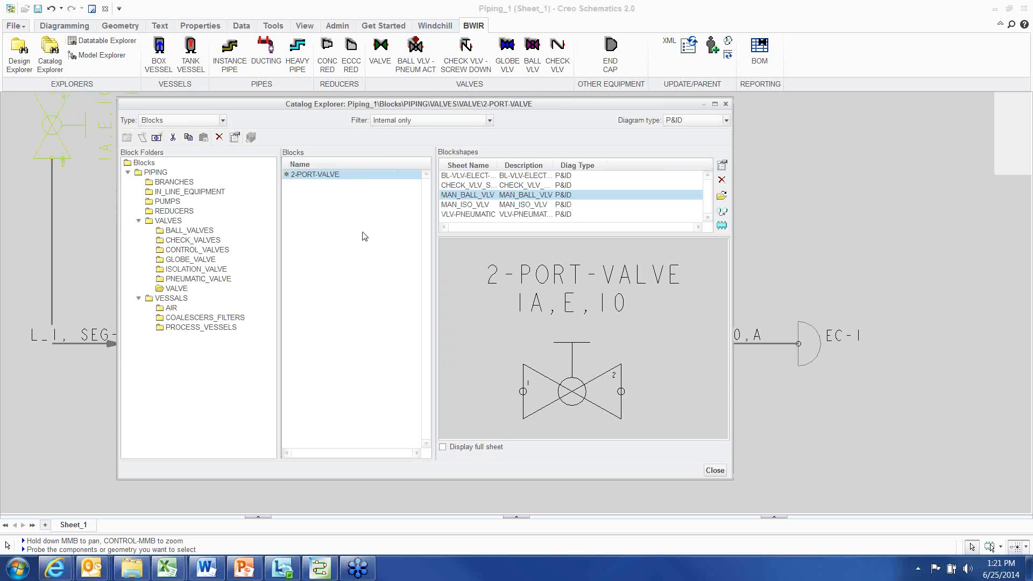
pyautogui.click(195, 231)
pyautogui.click(309, 176)
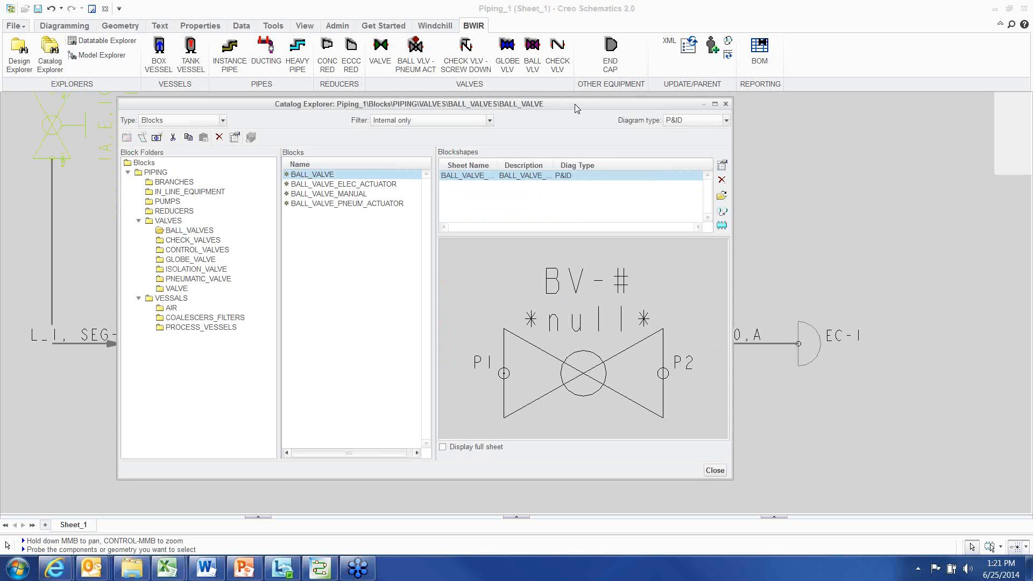
pyautogui.moveTo(575, 109); pyautogui.dragTo(596, 114)
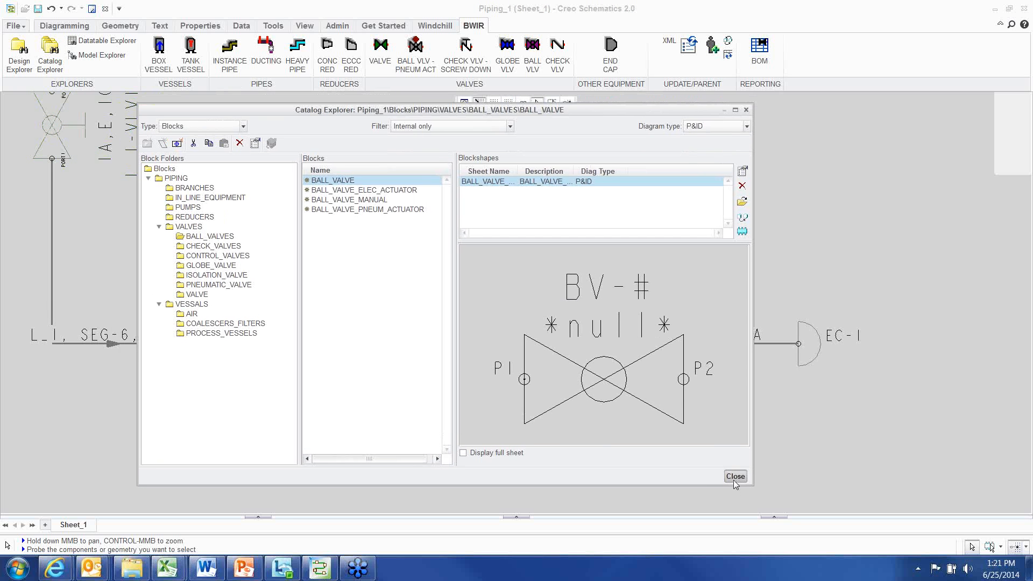
pyautogui.click(735, 477)
pyautogui.scroll(3, 438, 418)
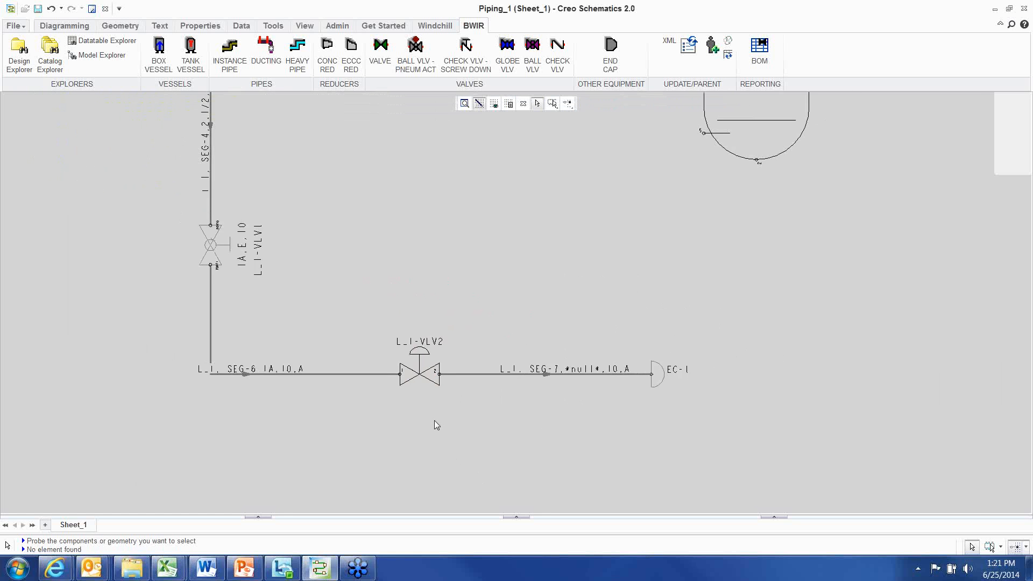
pyautogui.scroll(1, 434, 421)
pyautogui.moveTo(433, 422); pyautogui.dragTo(501, 437, button='middle')
pyautogui.scroll(2, 493, 304)
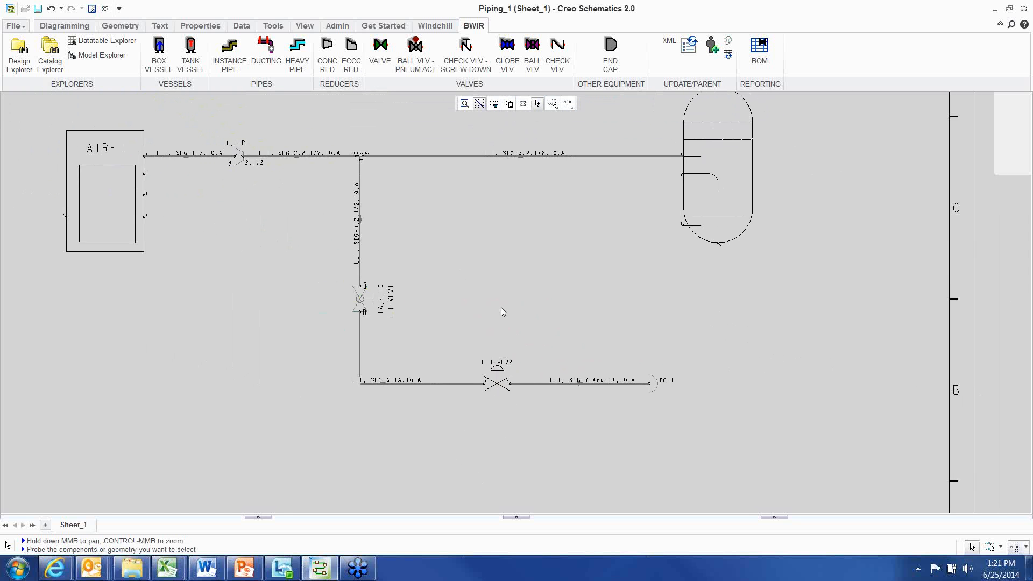
pyautogui.moveTo(511, 317); pyautogui.dragTo(551, 356, button='middle')
pyautogui.scroll(-2, 472, 297)
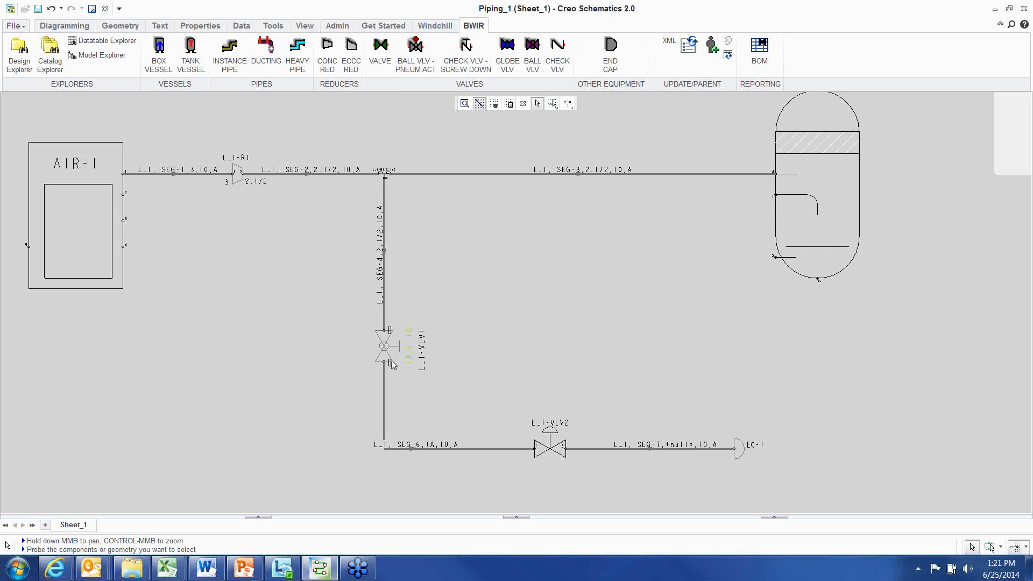
pyautogui.click(377, 346)
pyautogui.click(493, 272)
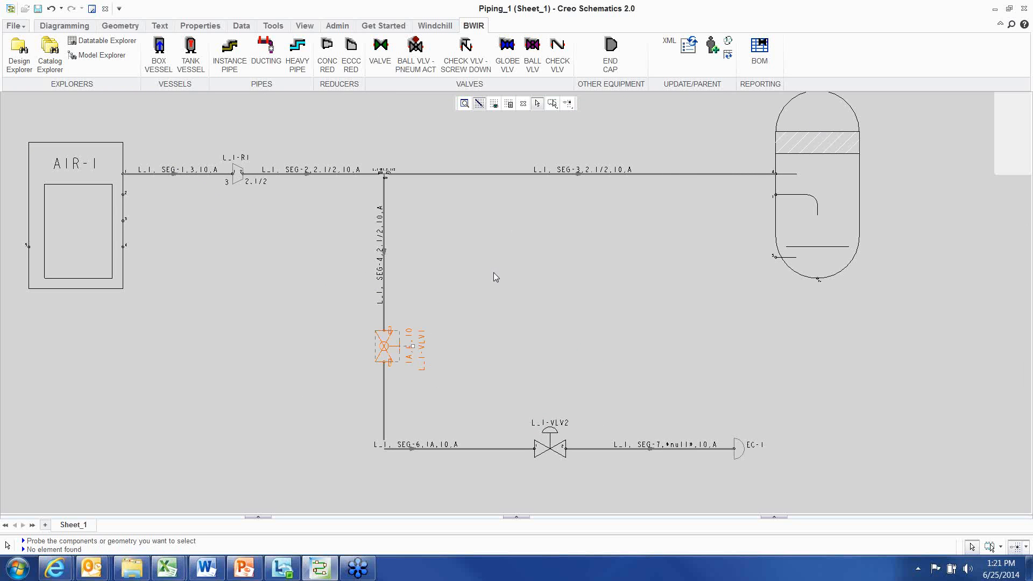
pyautogui.scroll(2, 514, 271)
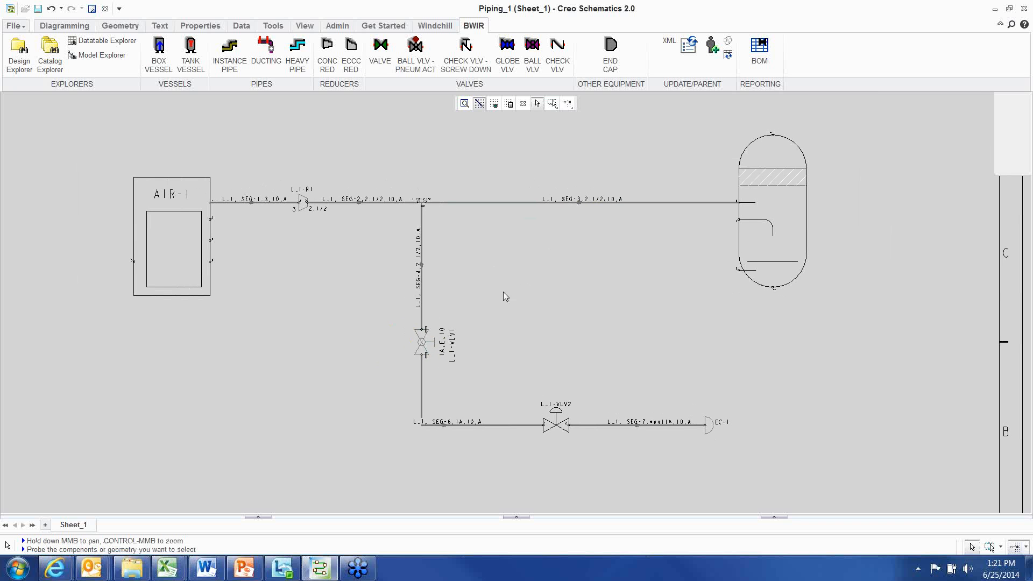
pyautogui.hotkey('alt', 'Tab')
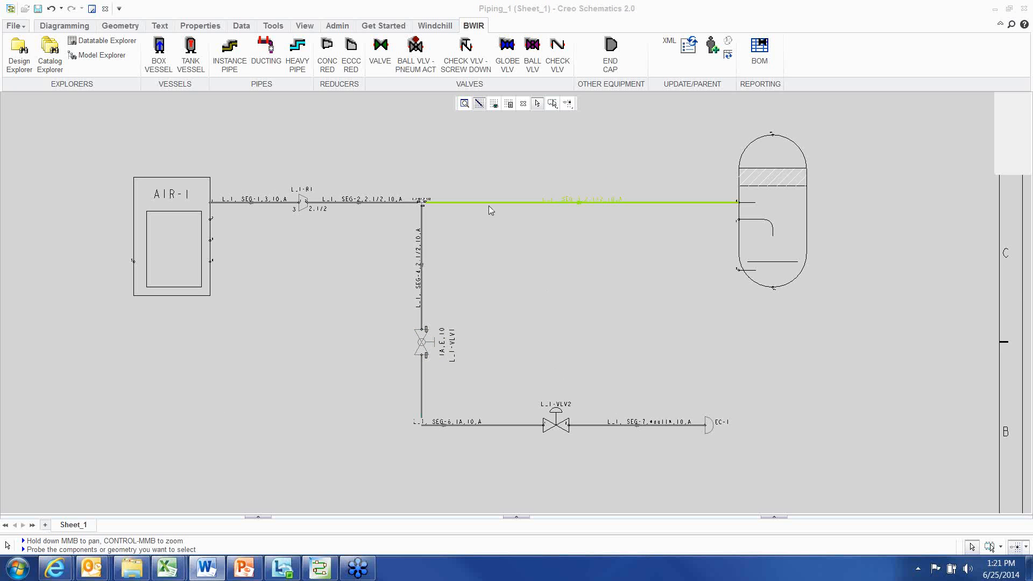
# Select the whole L_1 pipeline as parent and apply the cyan CS_HEAVY dataset (row 1) through its group properties
pyautogui.click(468, 202)
pyautogui.rightClick(451, 161)
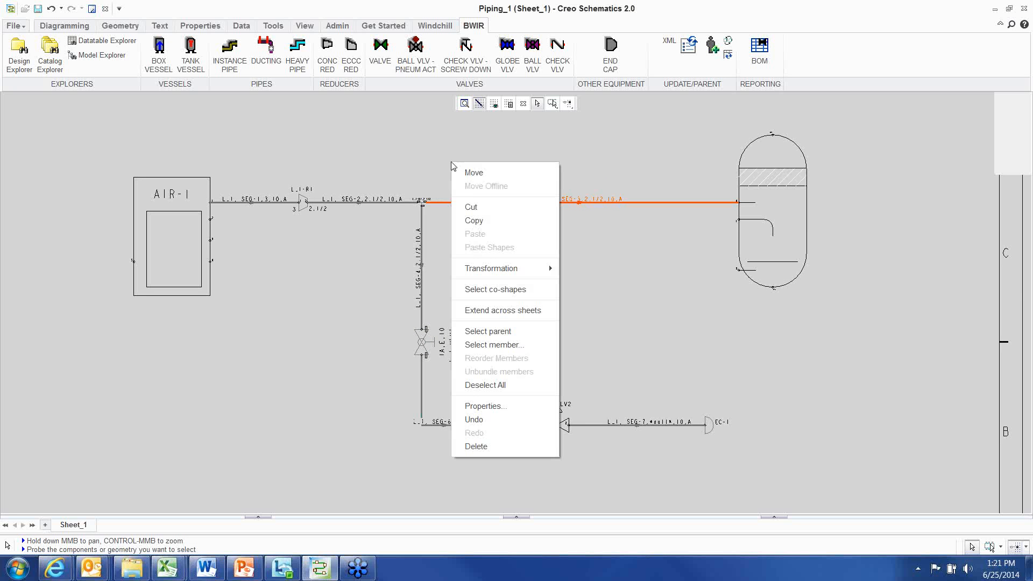
pyautogui.click(503, 330)
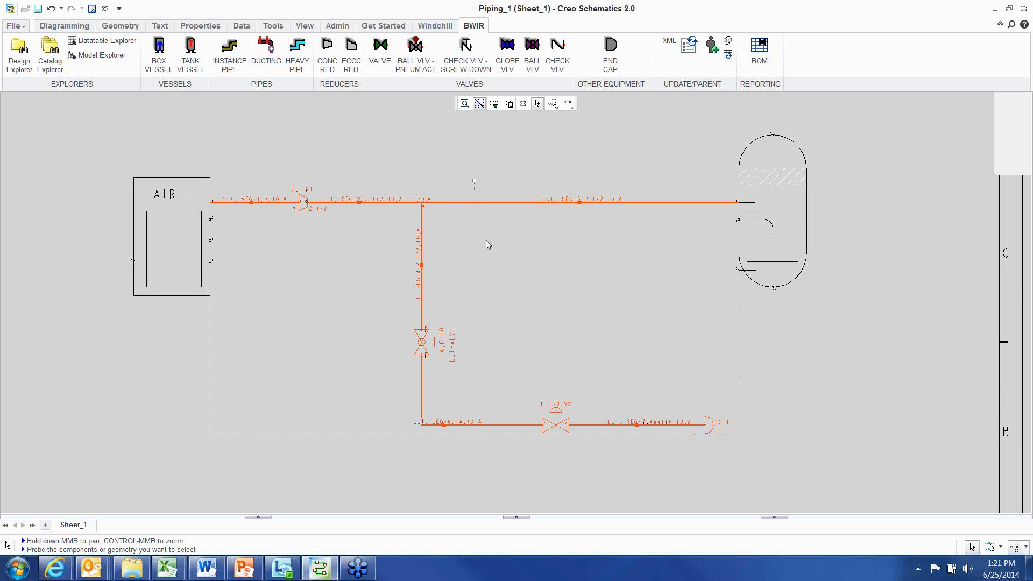
pyautogui.rightClick(387, 147)
pyautogui.click(431, 368)
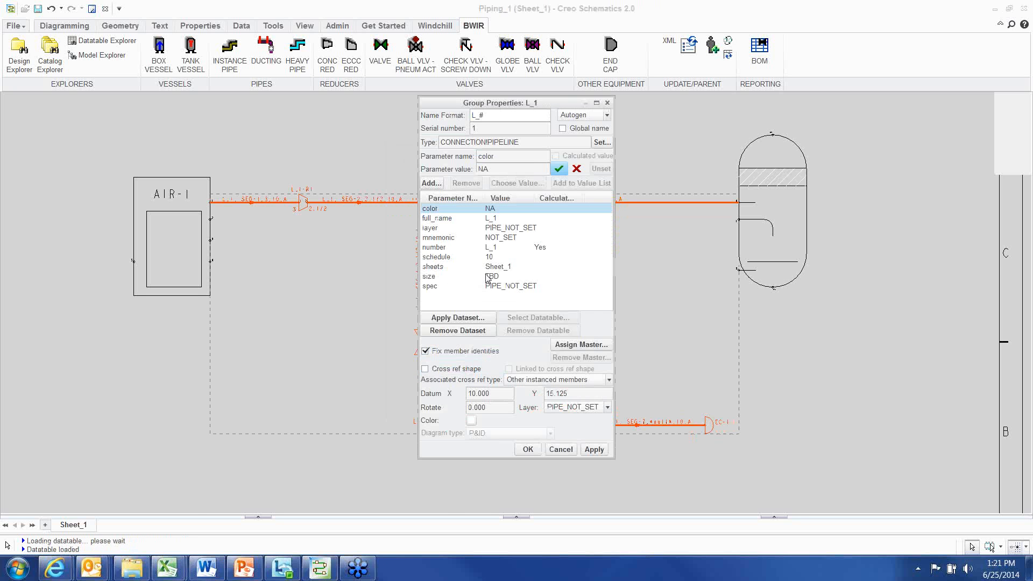
pyautogui.click(476, 319)
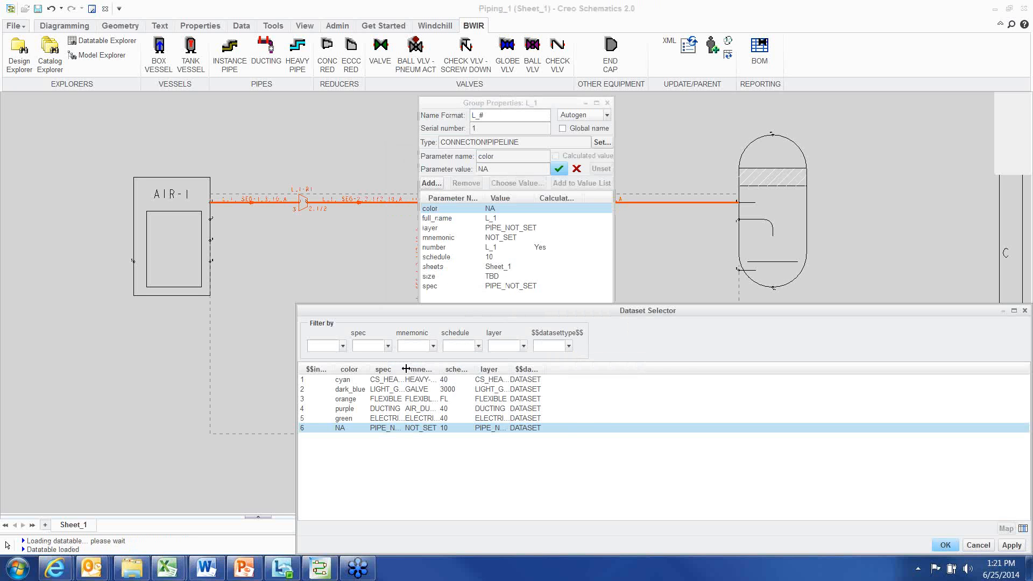
pyautogui.moveTo(405, 369); pyautogui.dragTo(480, 368)
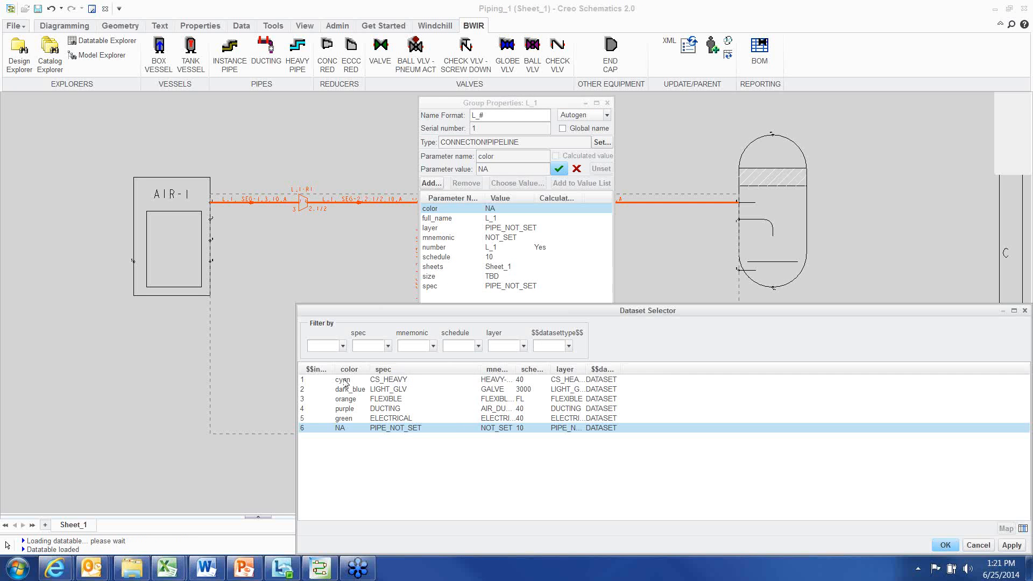
pyautogui.moveTo(370, 370); pyautogui.dragTo(389, 370)
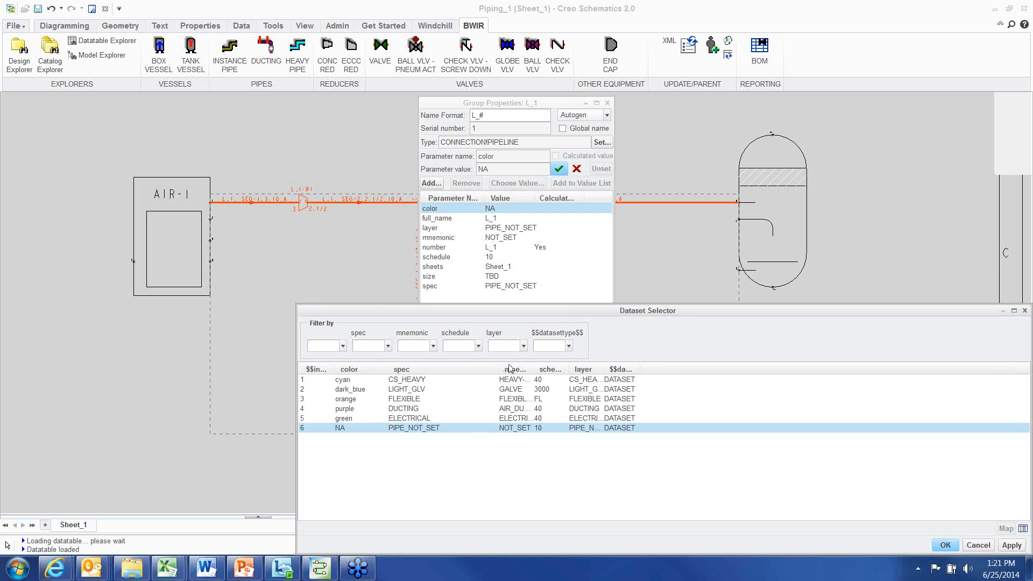
pyautogui.moveTo(497, 368); pyautogui.dragTo(640, 368)
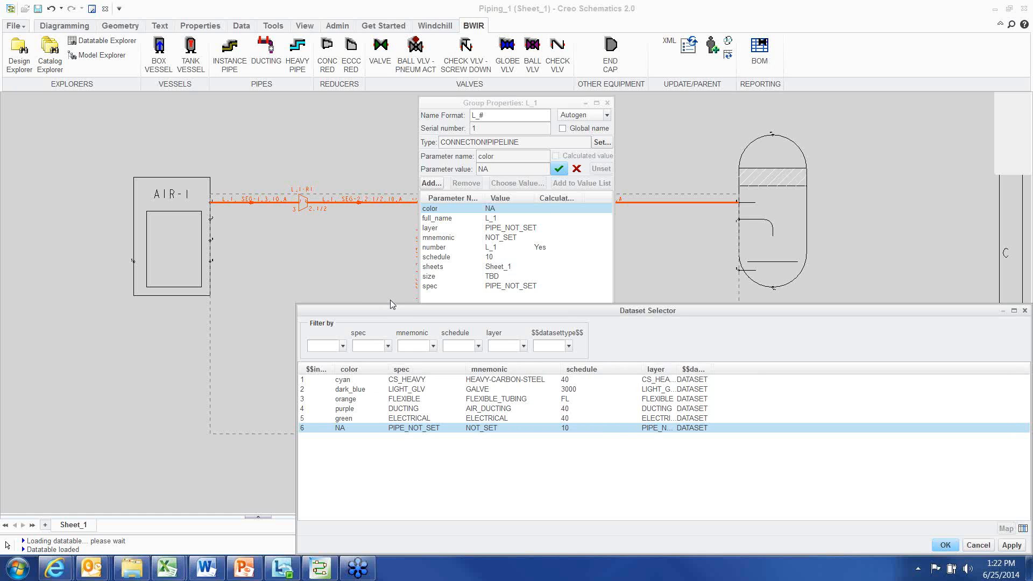
pyautogui.moveTo(397, 315); pyautogui.dragTo(354, 272)
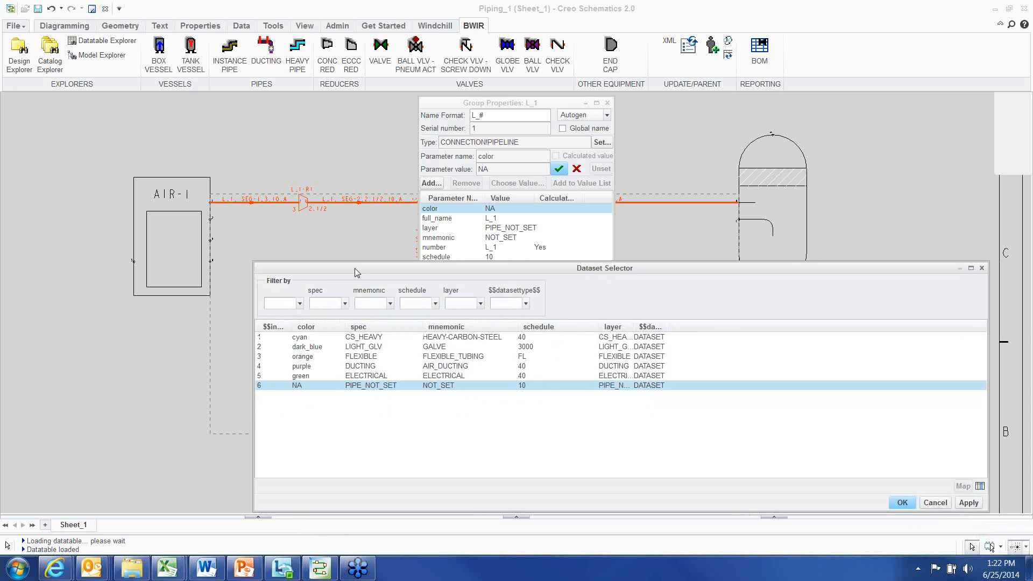
pyautogui.click(361, 339)
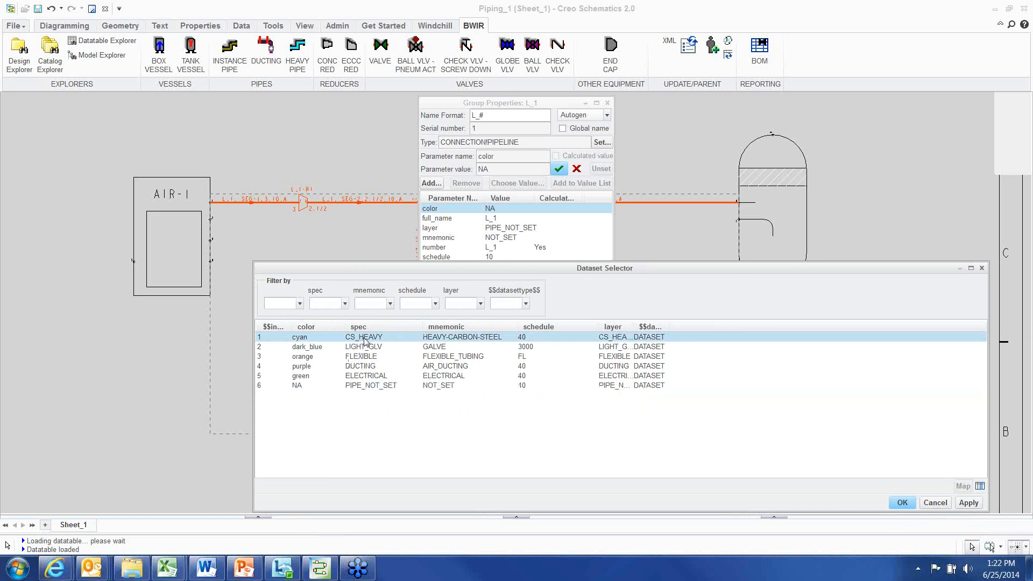
pyautogui.click(899, 502)
pyautogui.click(592, 446)
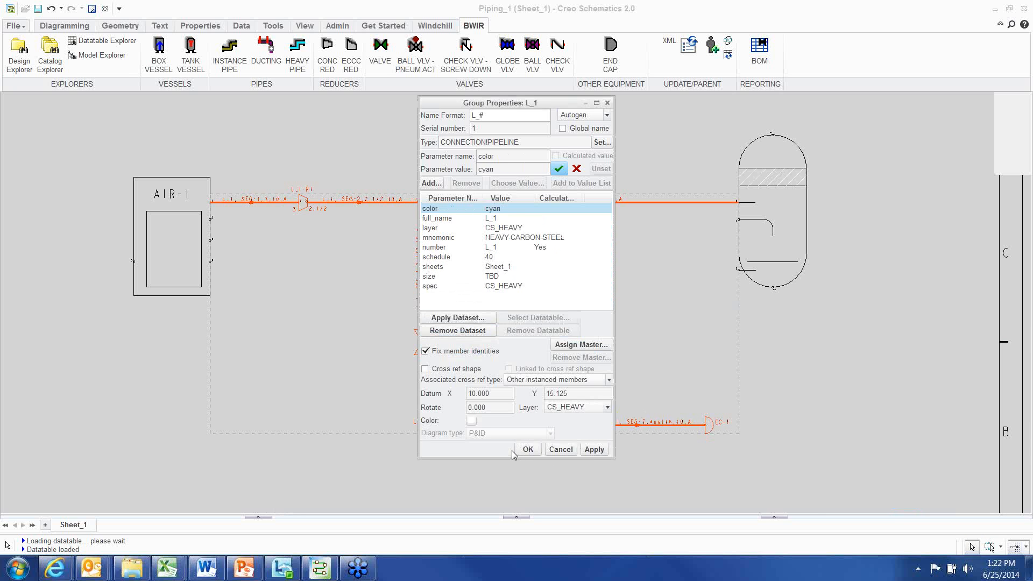
pyautogui.click(527, 446)
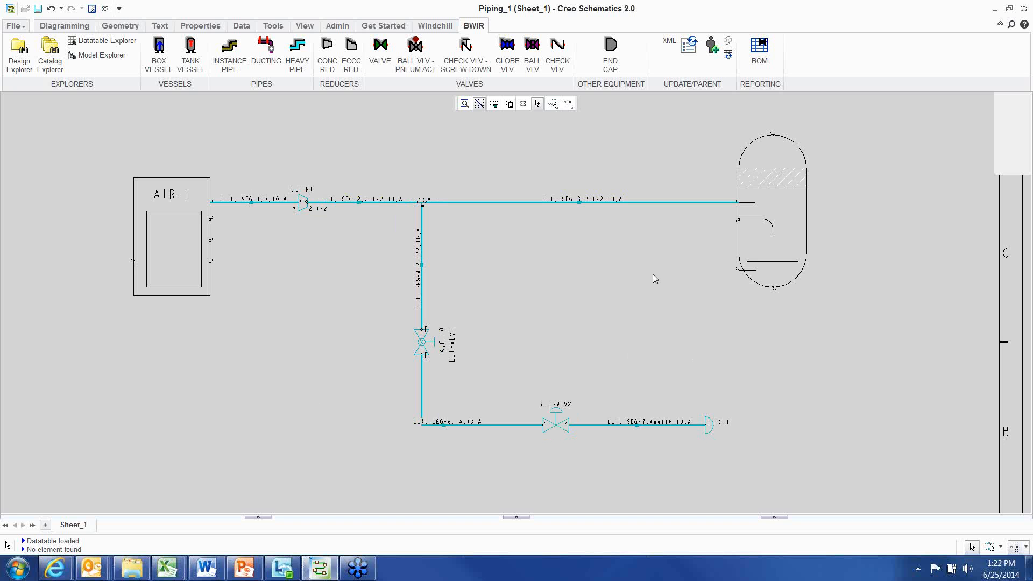
# Select the whole L_1 pipeline as parent and generate a BOM report for it
pyautogui.scroll(-2, 653, 276)
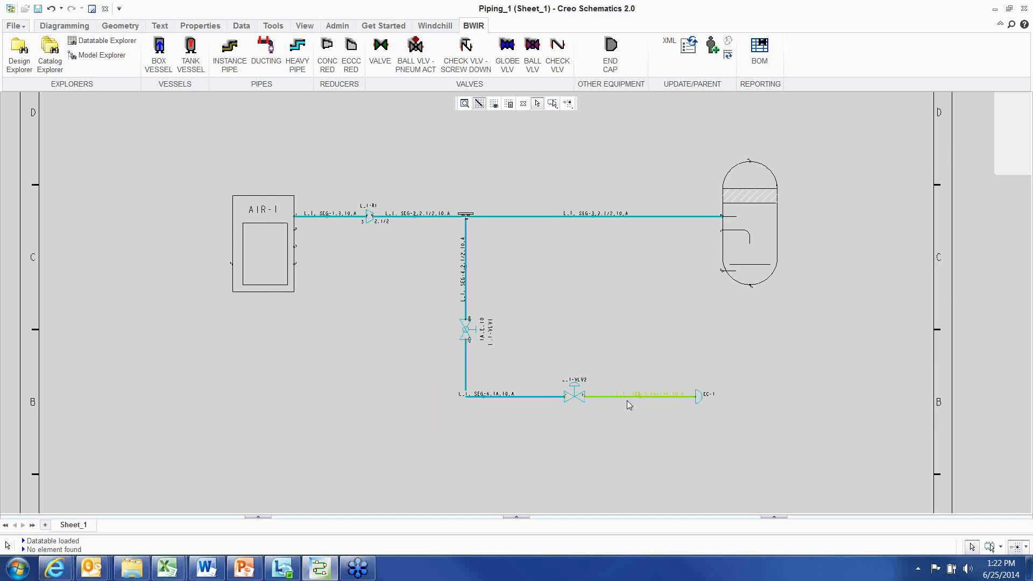
pyautogui.scroll(1, 568, 337)
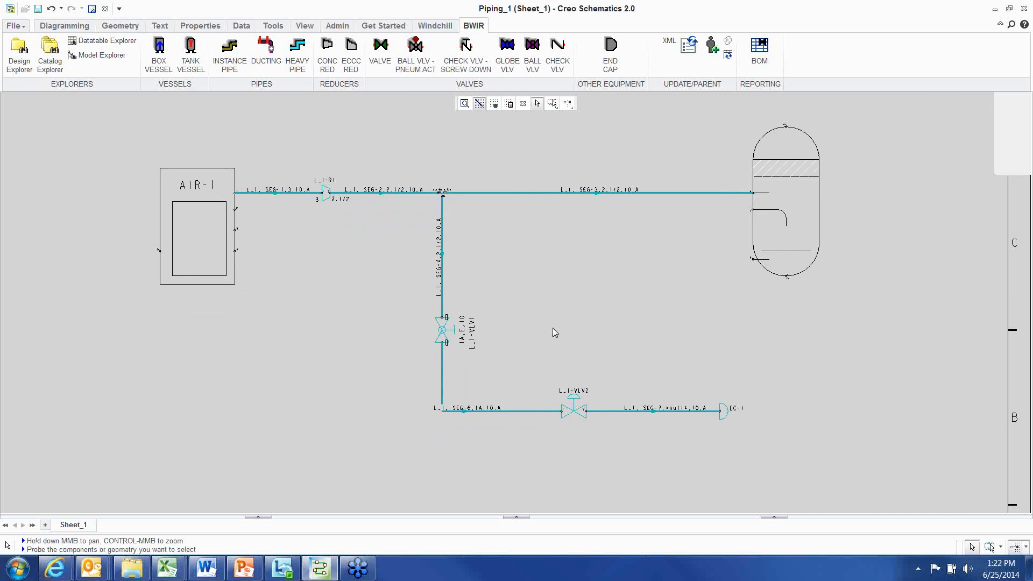
pyautogui.scroll(-1, 548, 326)
pyautogui.moveTo(549, 329)
pyautogui.mouseDown(button='middle')
pyautogui.moveTo(434, 262)
pyautogui.moveTo(475, 279)
pyautogui.moveTo(472, 304)
pyautogui.mouseUp(button='middle')
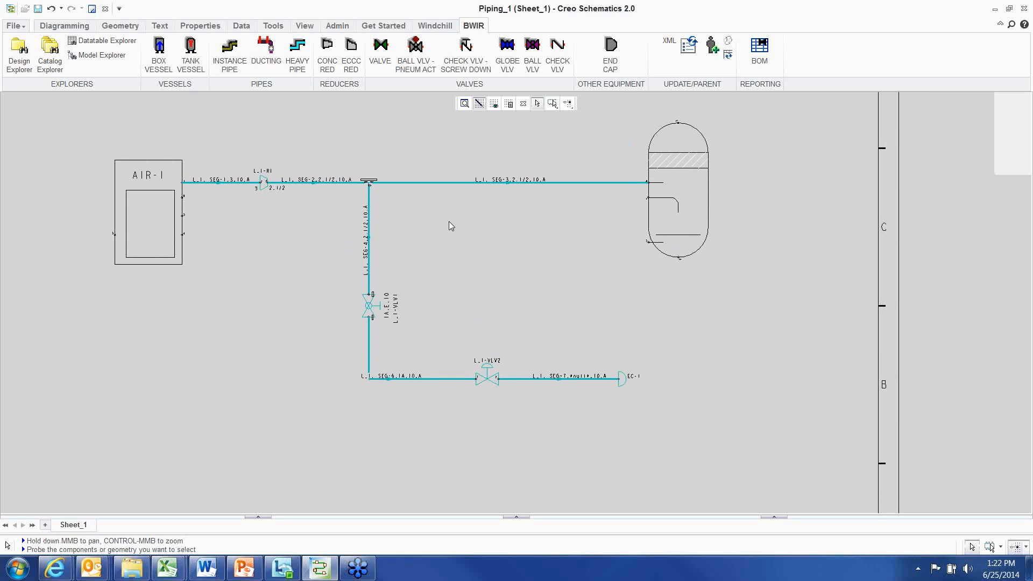
pyautogui.rightClick(436, 184)
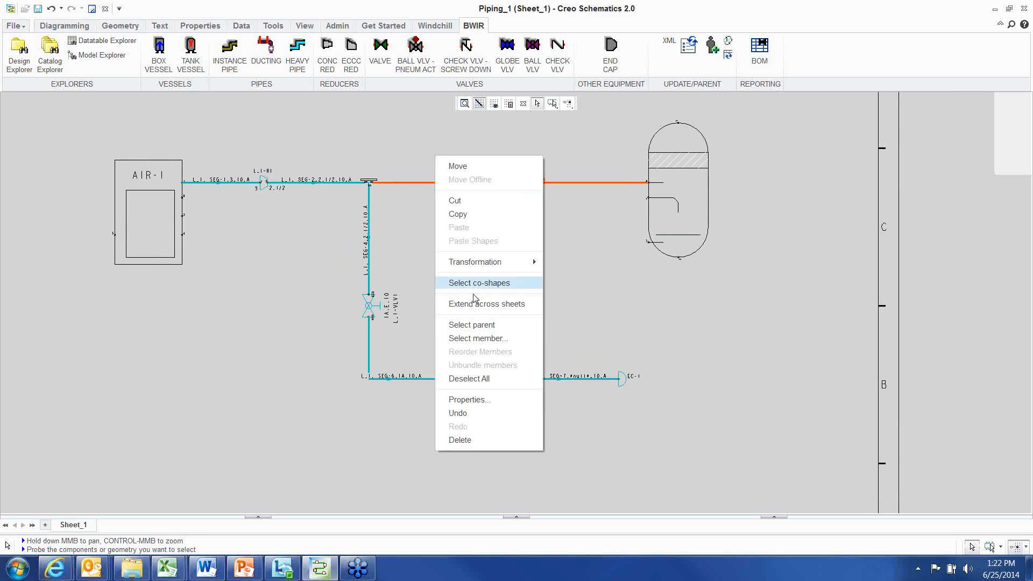
pyautogui.click(473, 325)
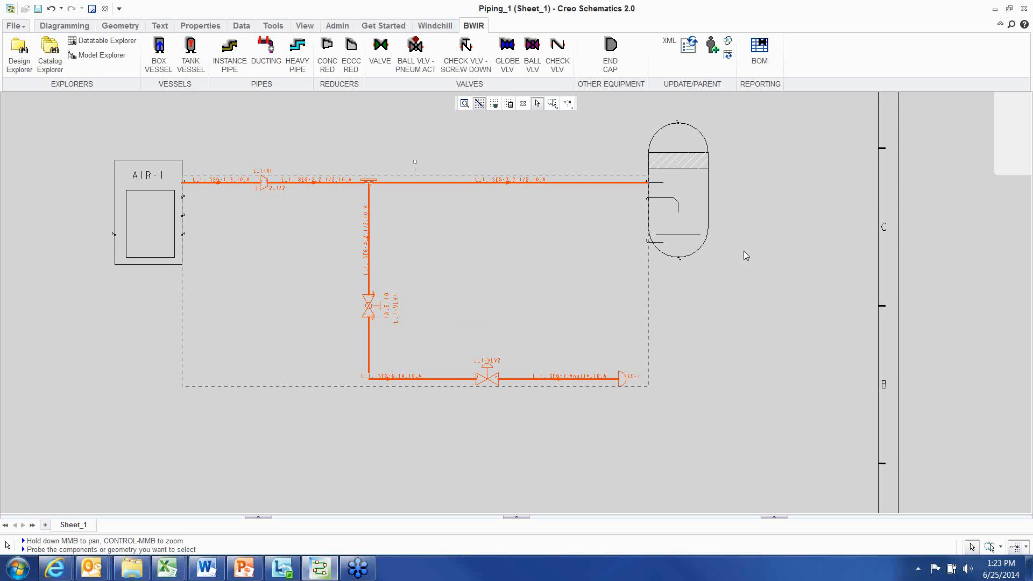
pyautogui.click(760, 49)
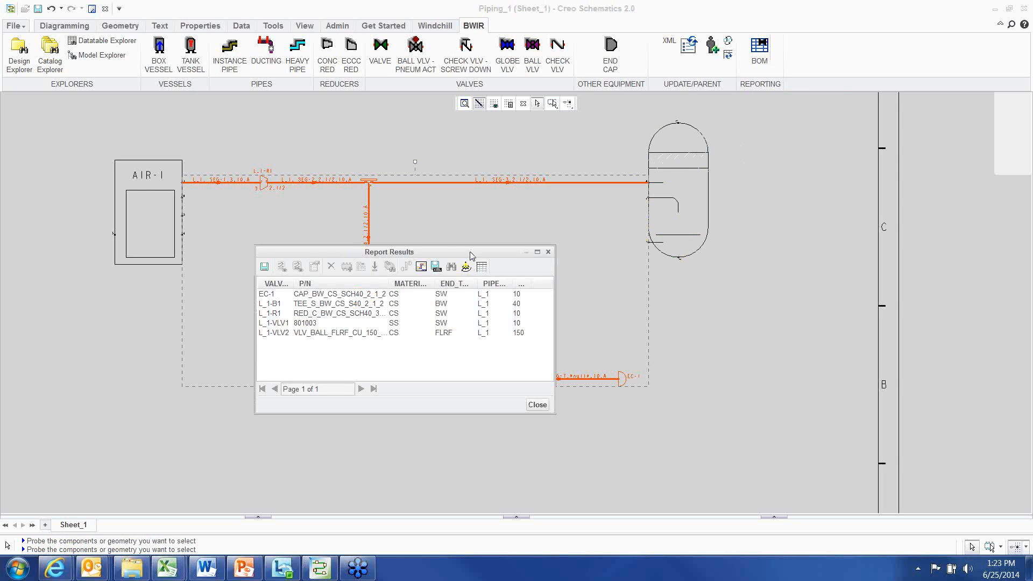
# Enlarge the report window, widen its columns and locate the L_1-VLV1 valve from its report row
pyautogui.moveTo(471, 255); pyautogui.dragTo(440, 230)
pyautogui.moveTo(522, 386); pyautogui.dragTo(620, 385)
pyautogui.moveTo(263, 258); pyautogui.dragTo(285, 258)
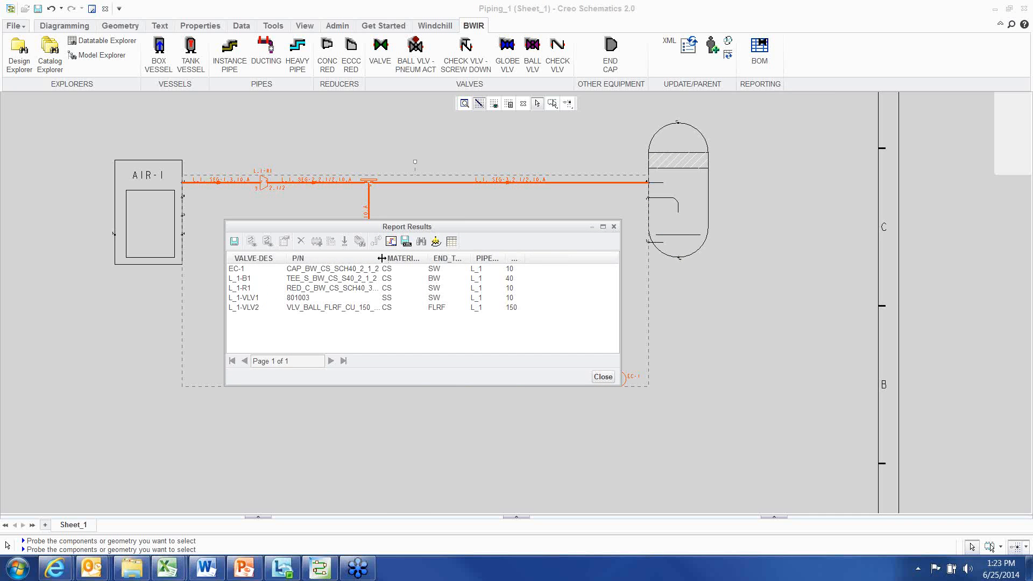
pyautogui.moveTo(381, 258); pyautogui.dragTo(426, 258)
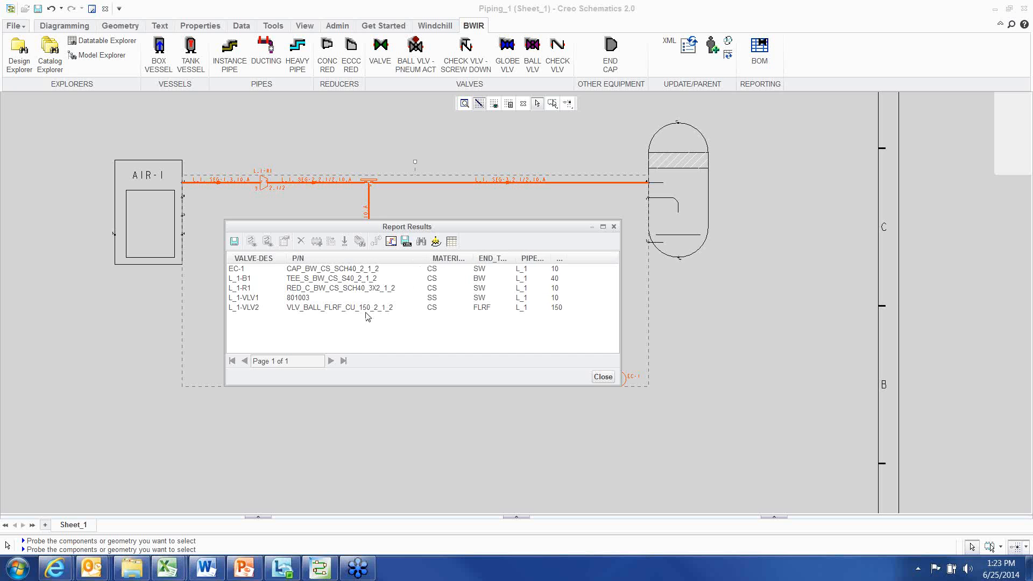
pyautogui.click(289, 297)
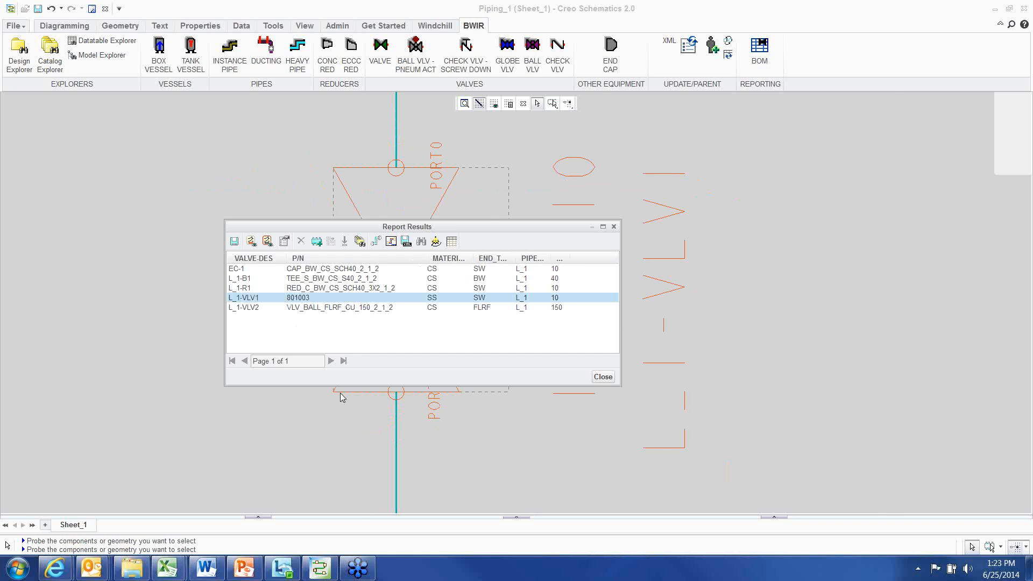
pyautogui.moveTo(472, 233); pyautogui.dragTo(315, 281)
pyautogui.scroll(-4, 657, 262)
pyautogui.moveTo(656, 259); pyautogui.dragTo(683, 222, button='middle')
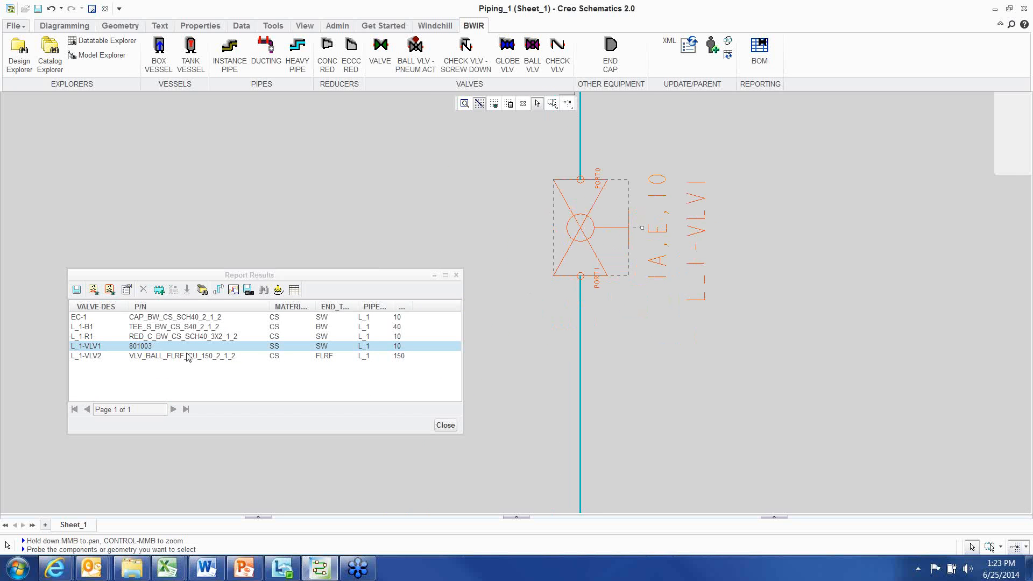
# Open the L_1-VLV1 valve's properties from the report and apply the CS, 2 1/2 size dataset (row 6), then confirm
pyautogui.click(127, 290)
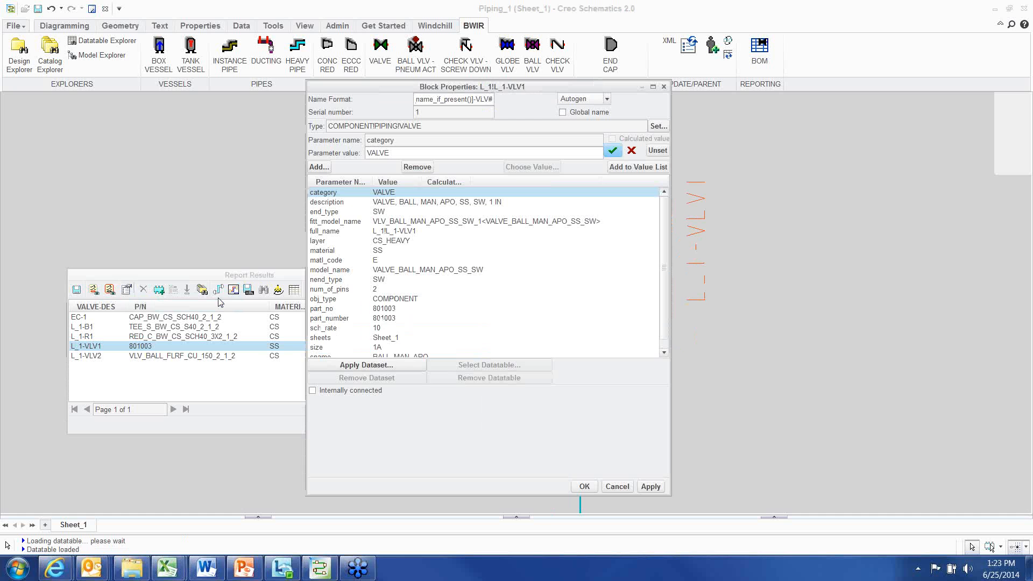
pyautogui.click(370, 366)
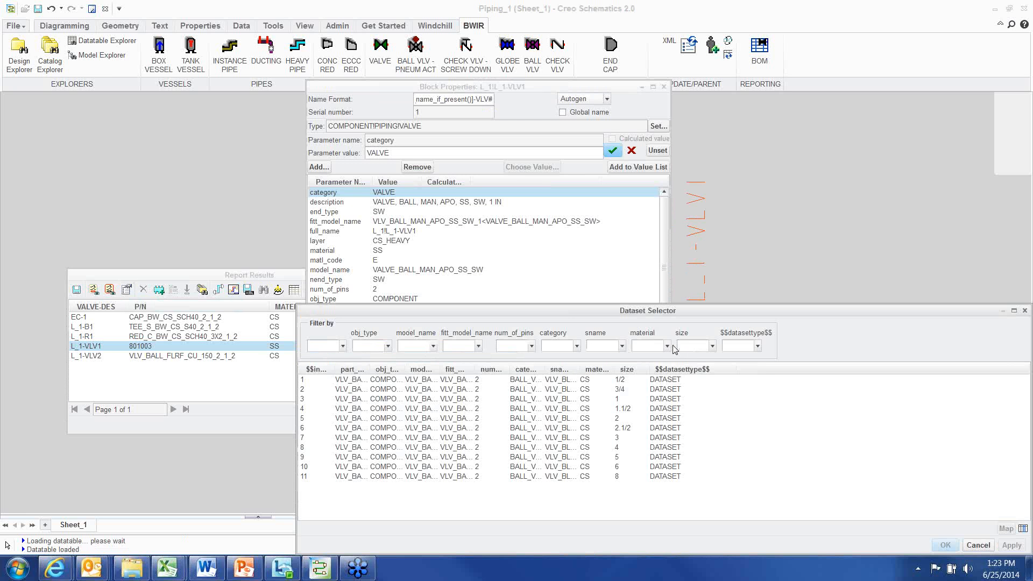
pyautogui.click(667, 346)
pyautogui.click(653, 361)
pyautogui.click(619, 431)
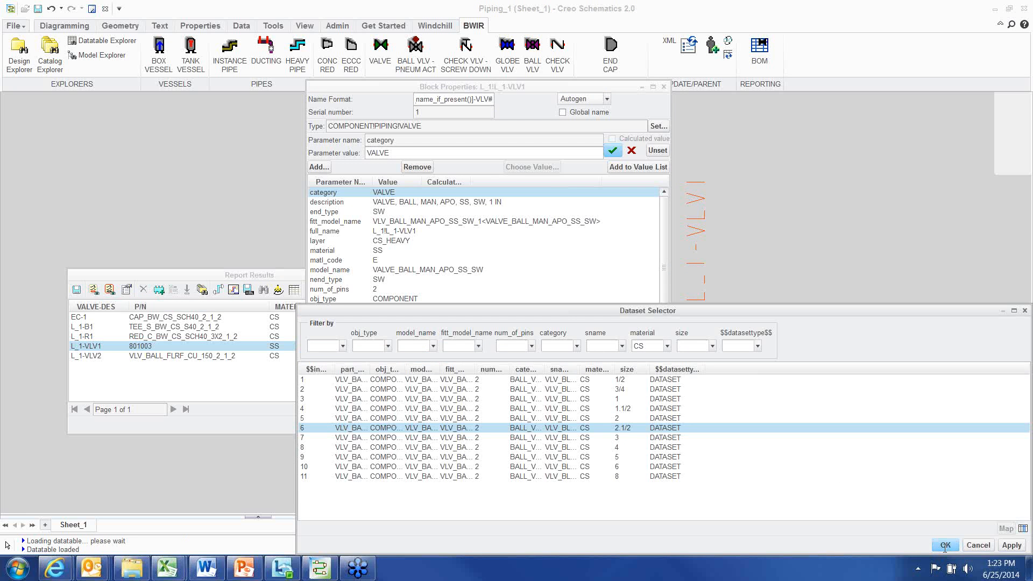
pyautogui.click(941, 545)
pyautogui.click(586, 487)
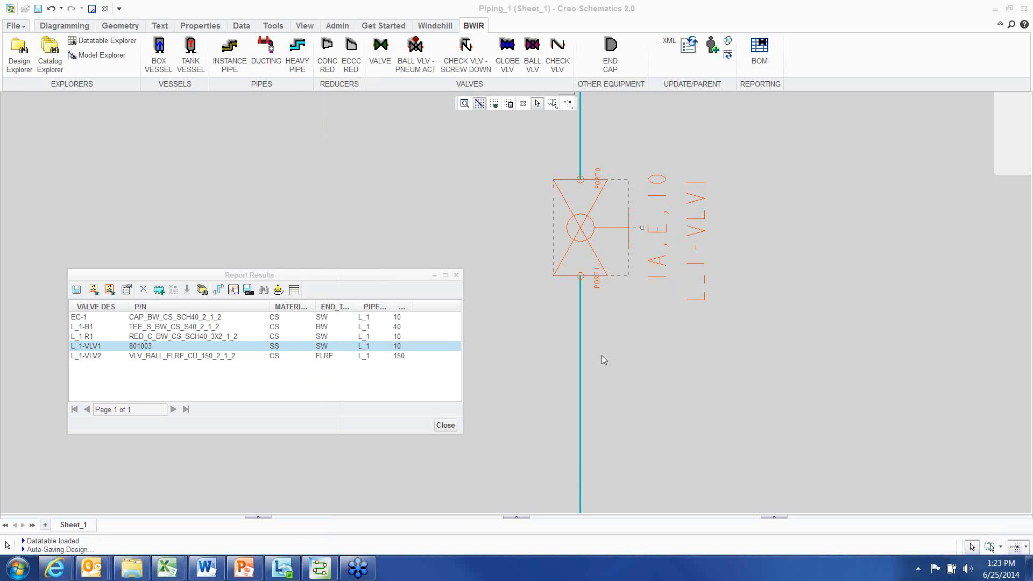
# Reselect the whole pipeline as parent and refresh the BOM report
pyautogui.rightClick(511, 189)
pyautogui.click(535, 340)
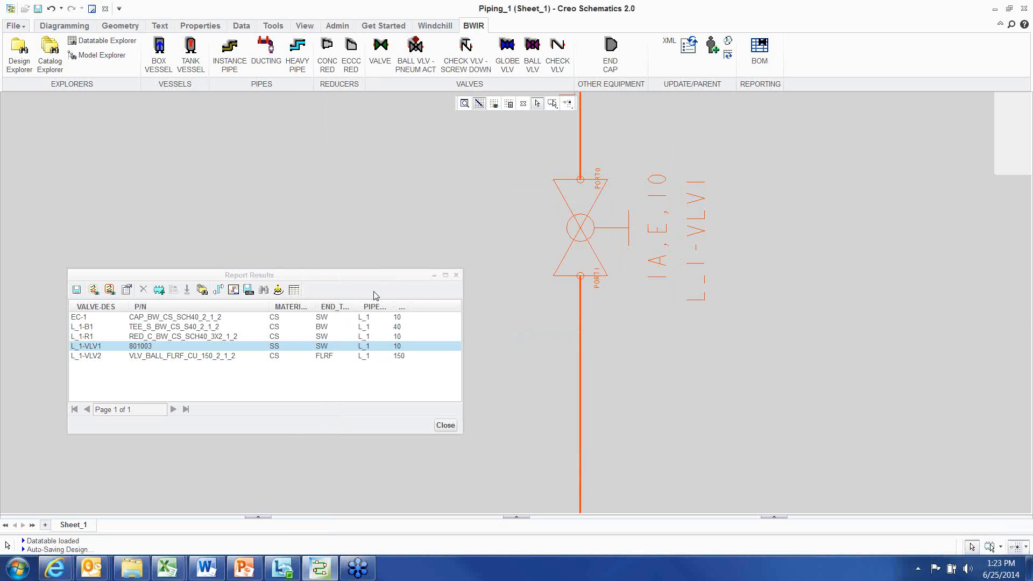
pyautogui.click(278, 290)
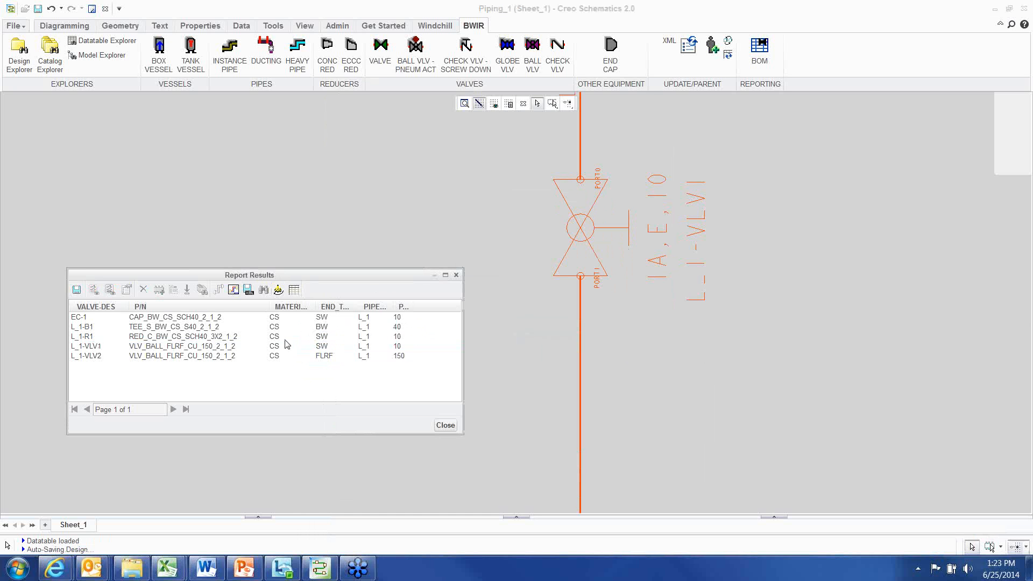
pyautogui.click(330, 347)
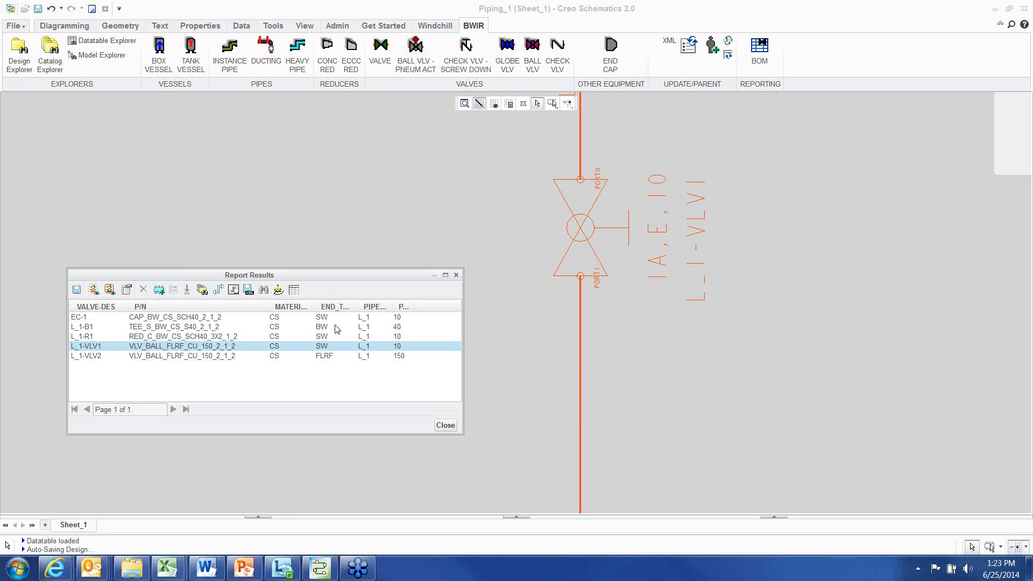
# Resize the report window and widen its MATERIAL, END_TYPE, PIPELINE and PSI columns
pyautogui.moveTo(325, 279); pyautogui.dragTo(306, 262)
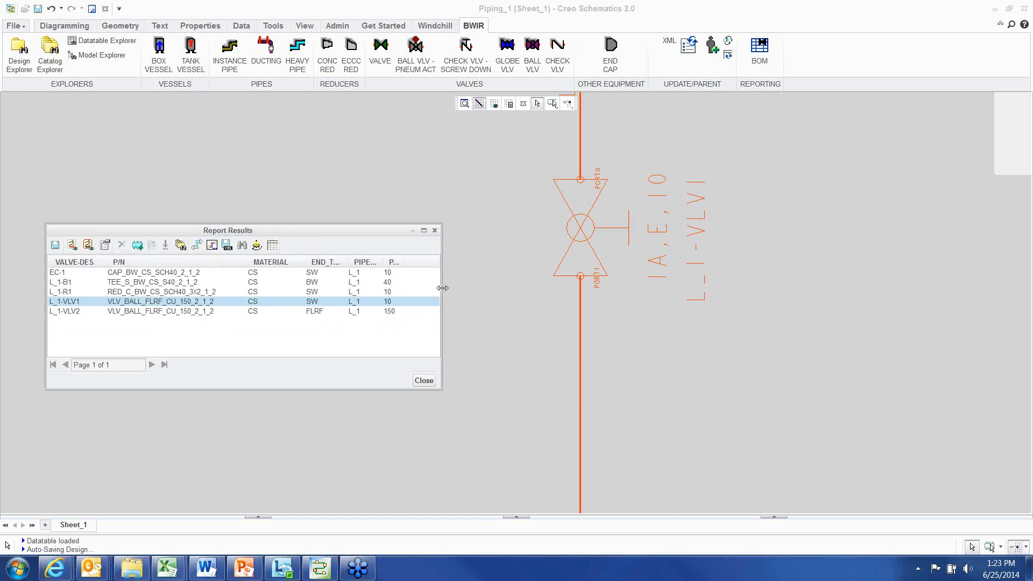
pyautogui.moveTo(442, 288); pyautogui.dragTo(540, 292)
pyautogui.moveTo(404, 264); pyautogui.dragTo(459, 255)
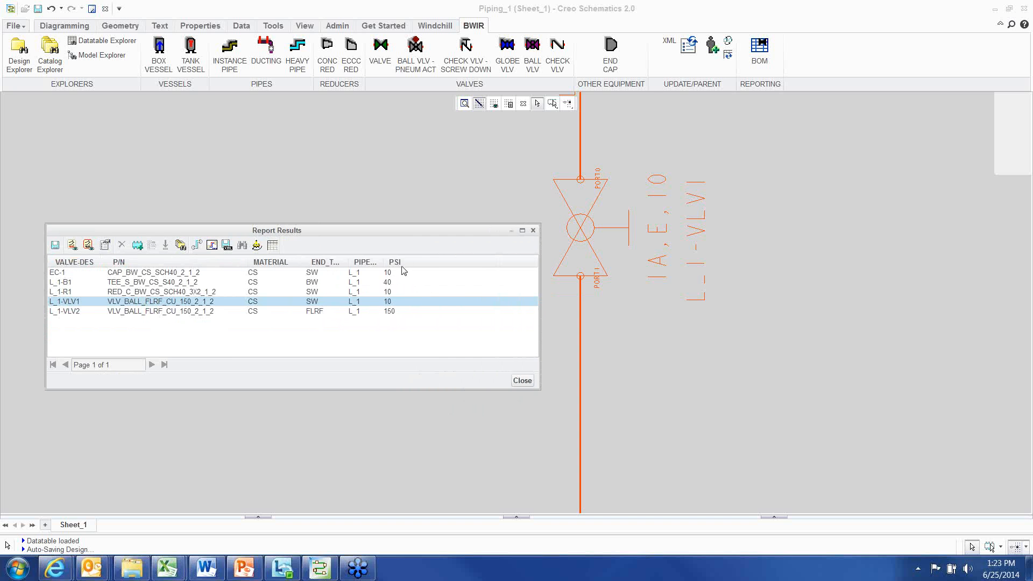
pyautogui.moveTo(384, 262); pyautogui.dragTo(417, 261)
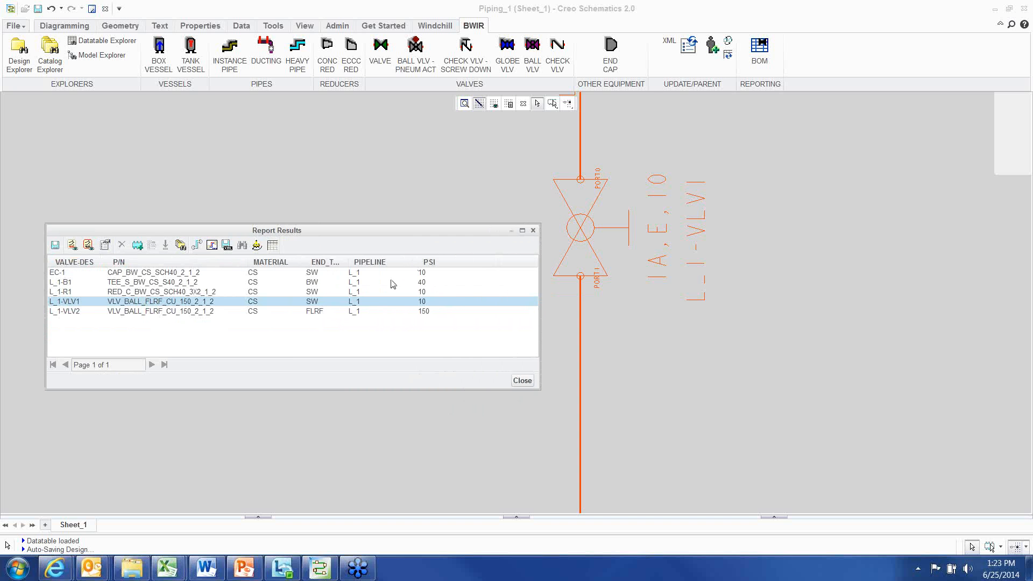
pyautogui.moveTo(349, 262); pyautogui.dragTo(374, 260)
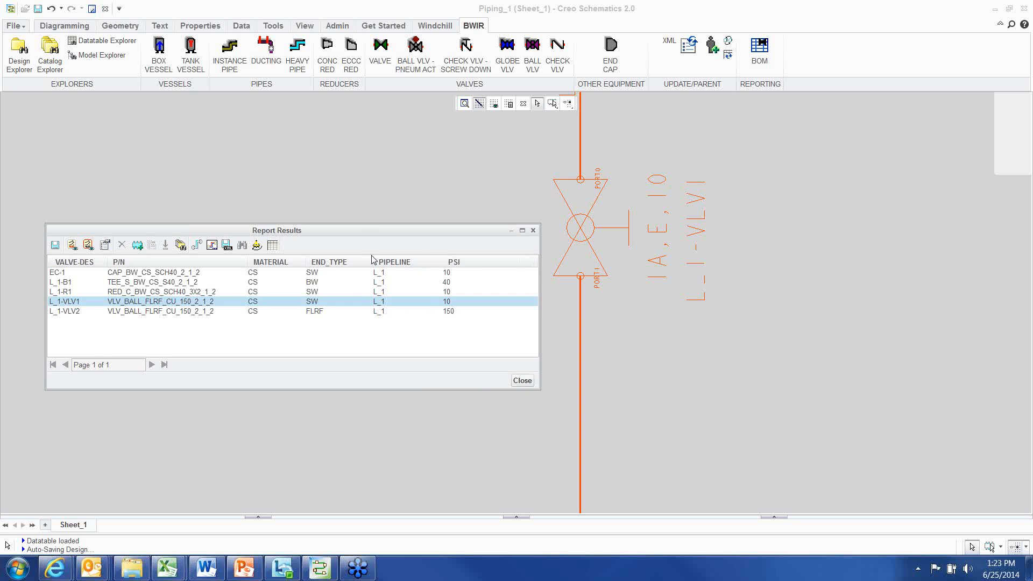
# Review the highlighted pipeline in the diagram alongside the report, then clear the selection
pyautogui.moveTo(354, 220); pyautogui.dragTo(327, 215)
pyautogui.scroll(-4, 647, 303)
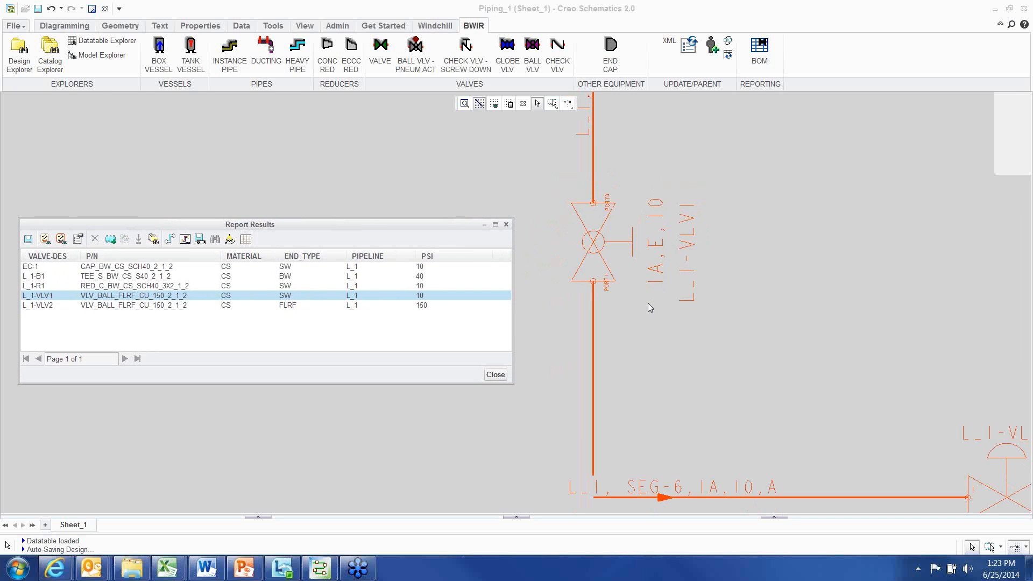
pyautogui.scroll(-3, 657, 310)
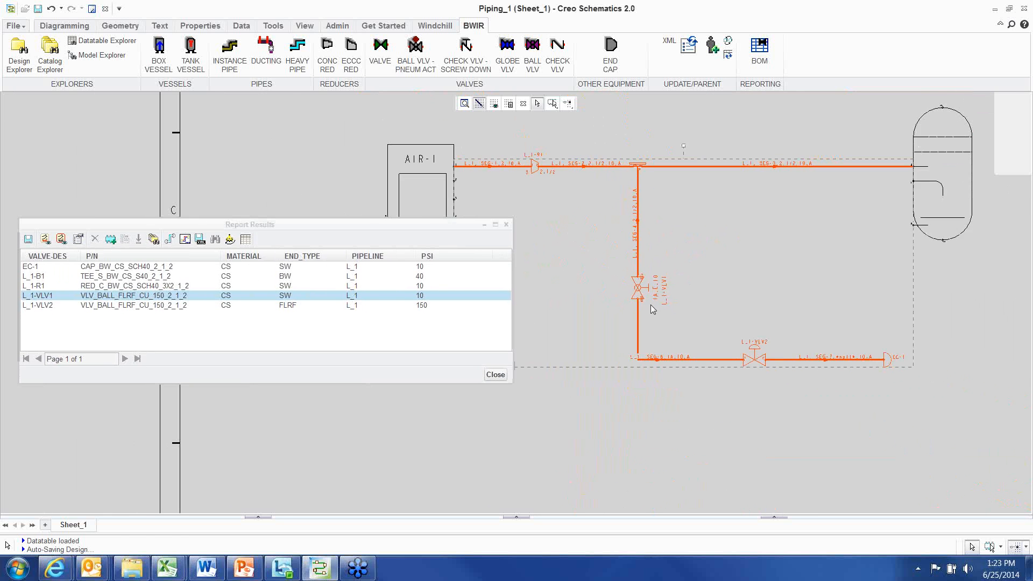
pyautogui.moveTo(449, 228); pyautogui.dragTo(505, 264)
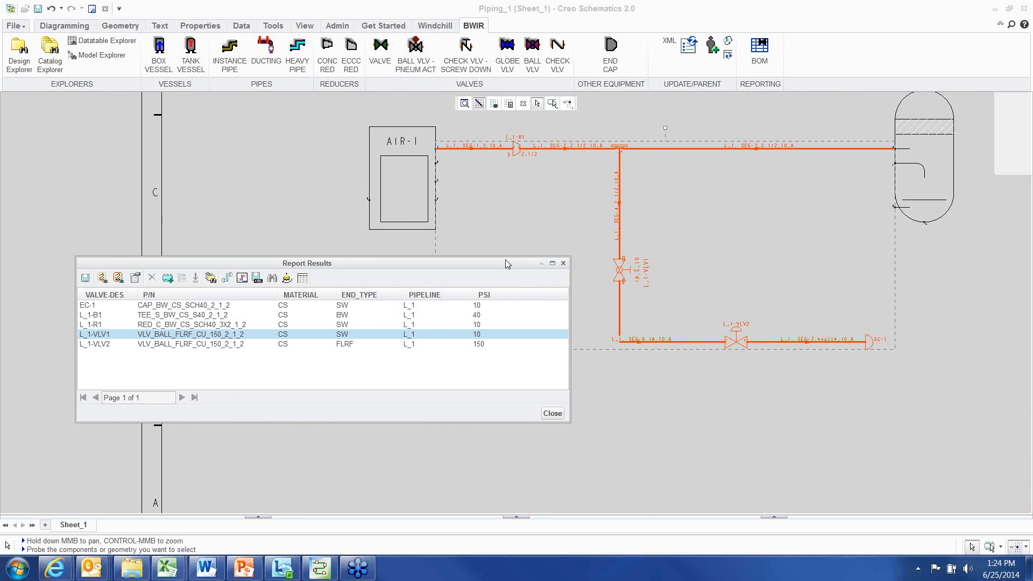
pyautogui.moveTo(504, 263); pyautogui.dragTo(466, 278)
pyautogui.scroll(-1, 628, 372)
pyautogui.moveTo(635, 289); pyautogui.dragTo(575, 379, button='middle')
pyautogui.scroll(3, 635, 319)
pyautogui.scroll(1, 654, 292)
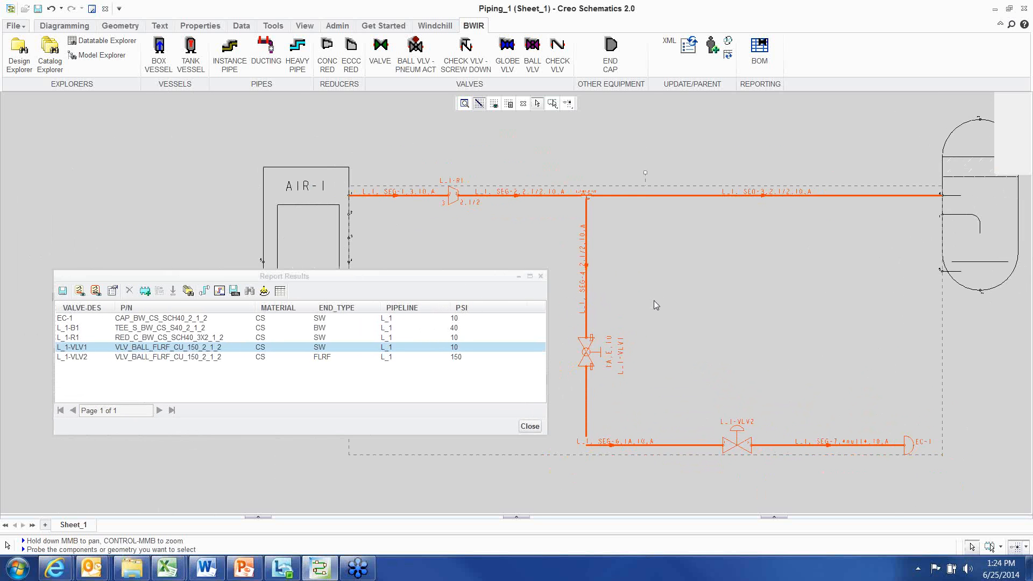
pyautogui.click(549, 155)
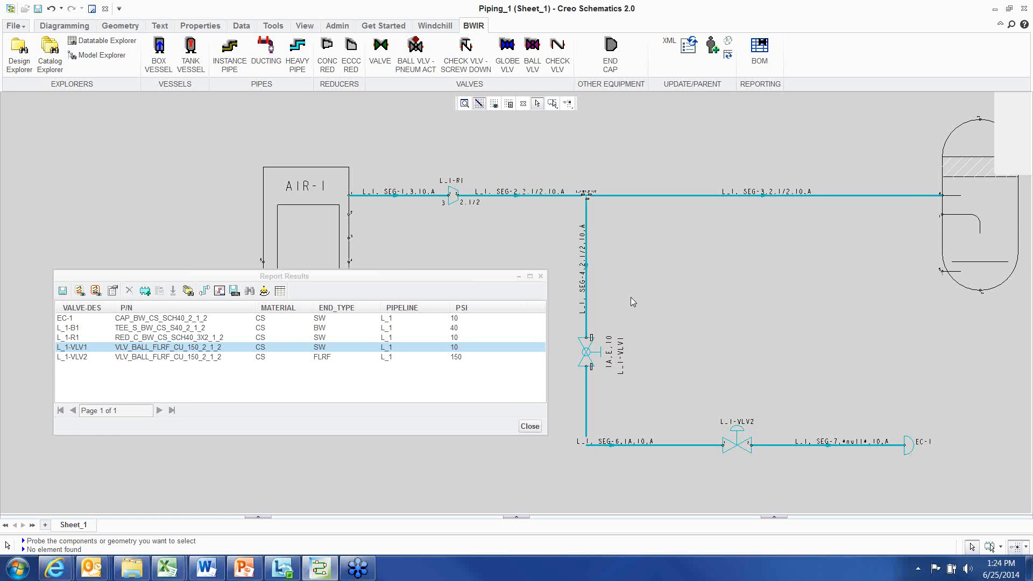
pyautogui.scroll(-1, 632, 303)
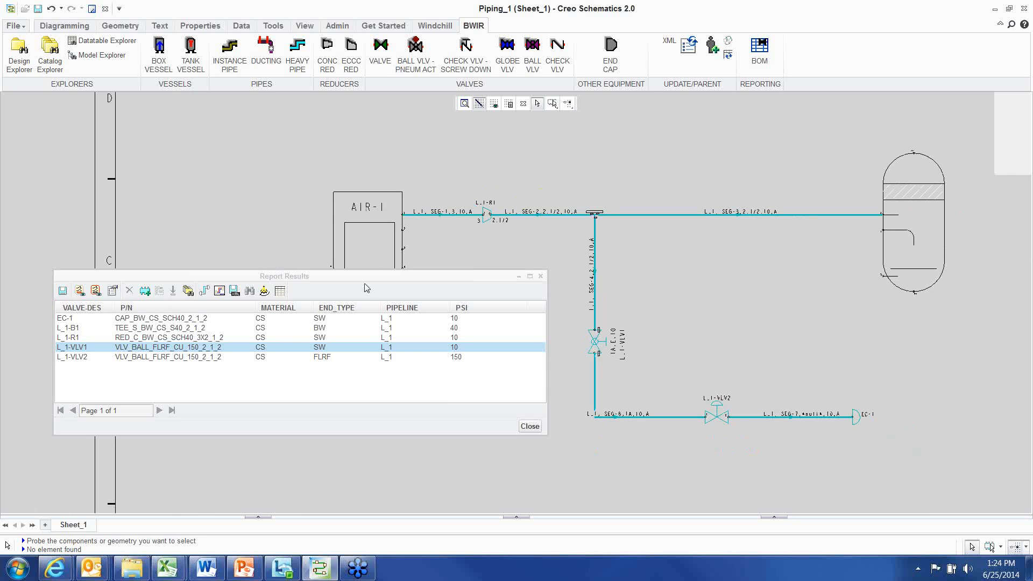
# Open the Format Report dialog, browse its Criteria, Sort and Column pages, and close it
pyautogui.click(53, 27)
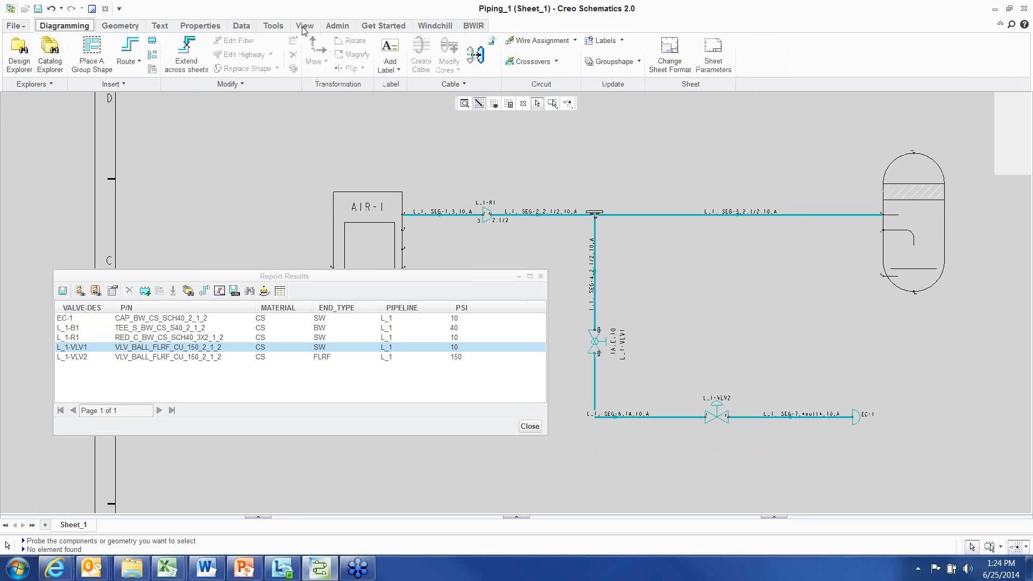
pyautogui.click(241, 27)
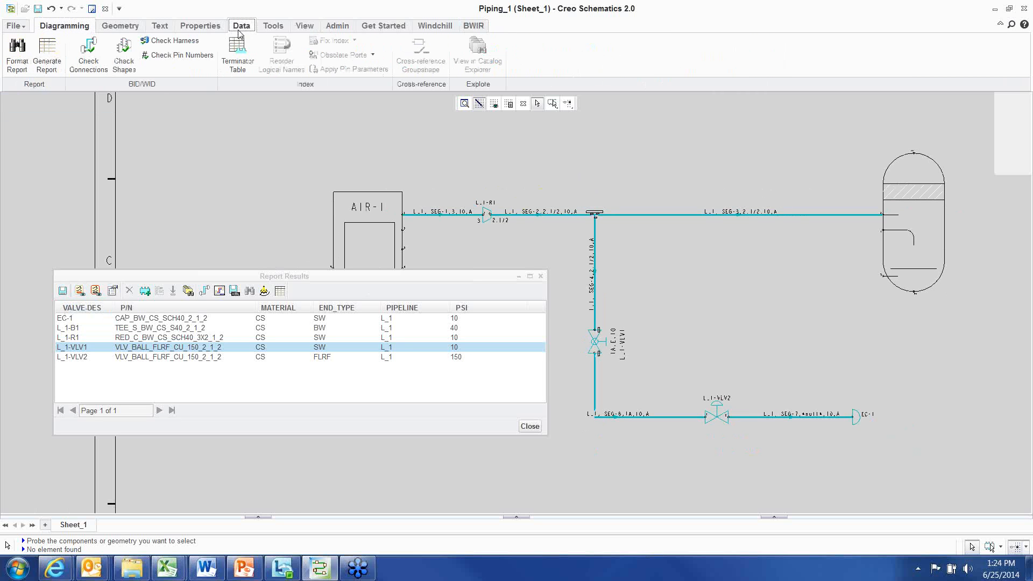
pyautogui.click(17, 54)
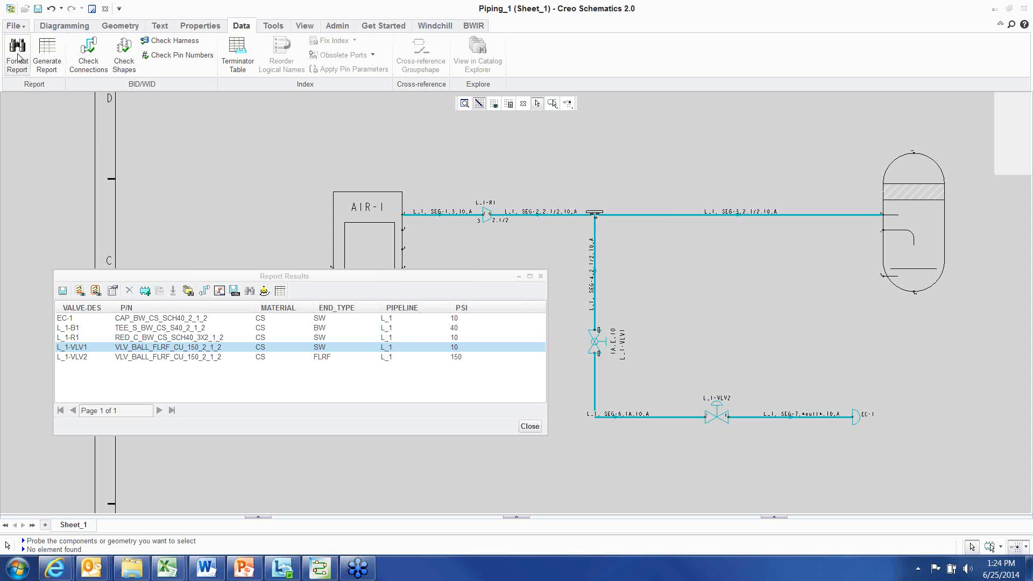
pyautogui.moveTo(414, 169); pyautogui.dragTo(259, 146)
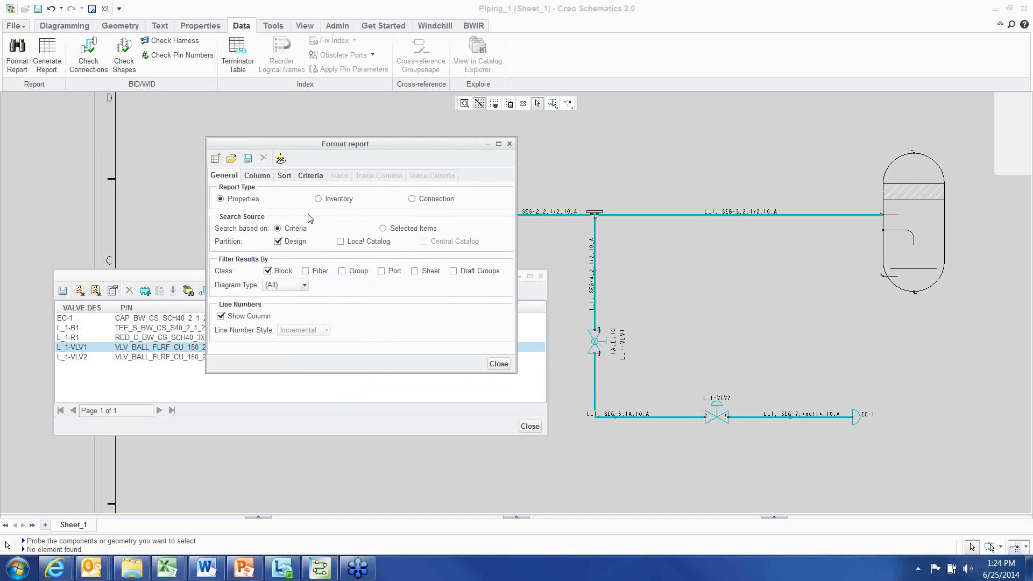
pyautogui.click(311, 176)
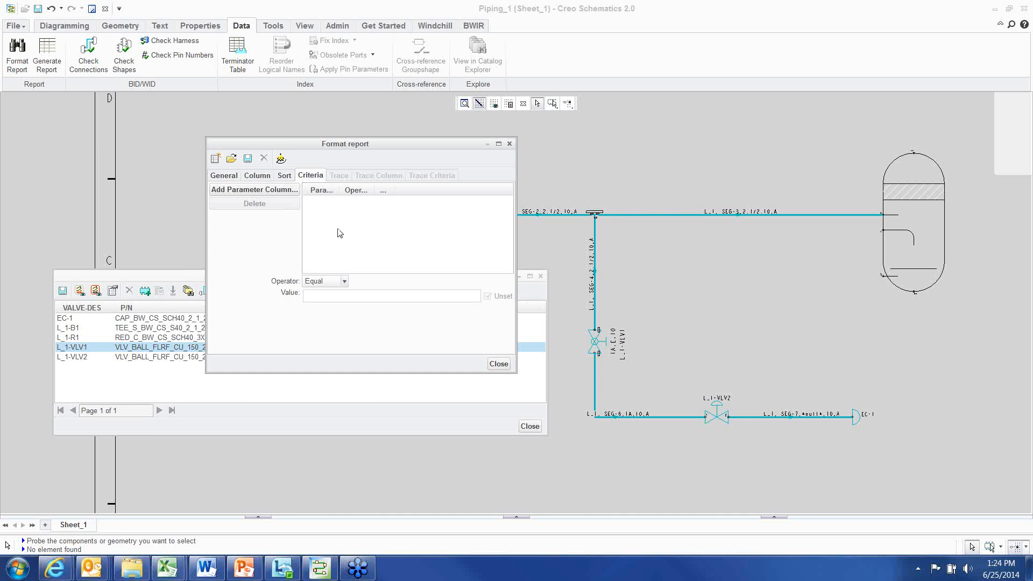
pyautogui.click(283, 178)
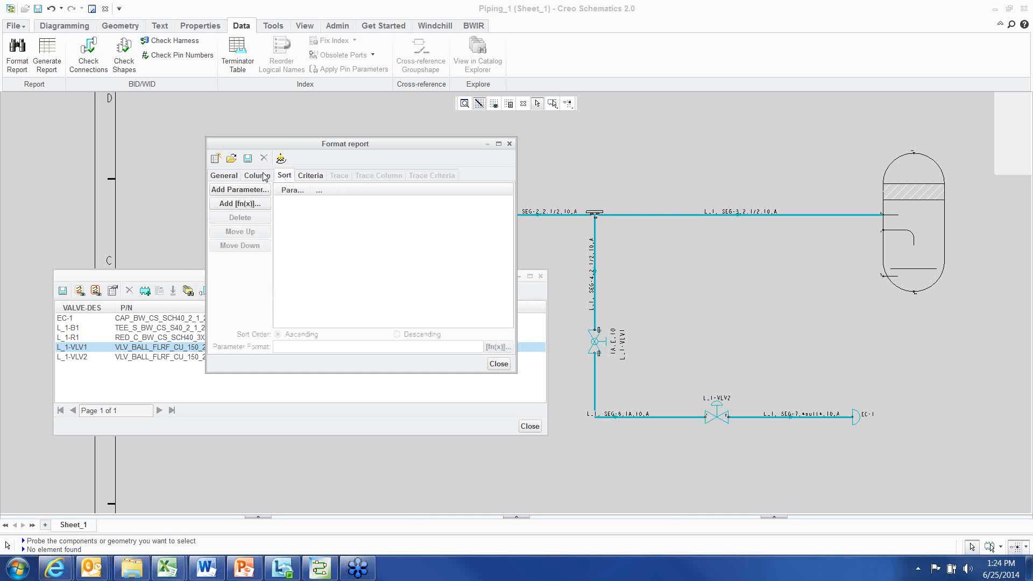
pyautogui.click(257, 178)
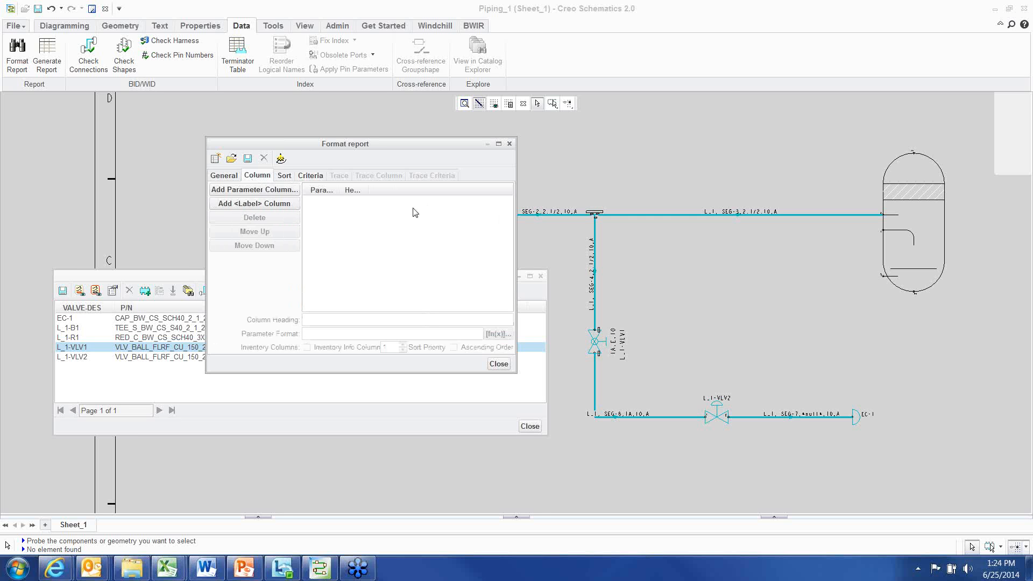
pyautogui.click(505, 366)
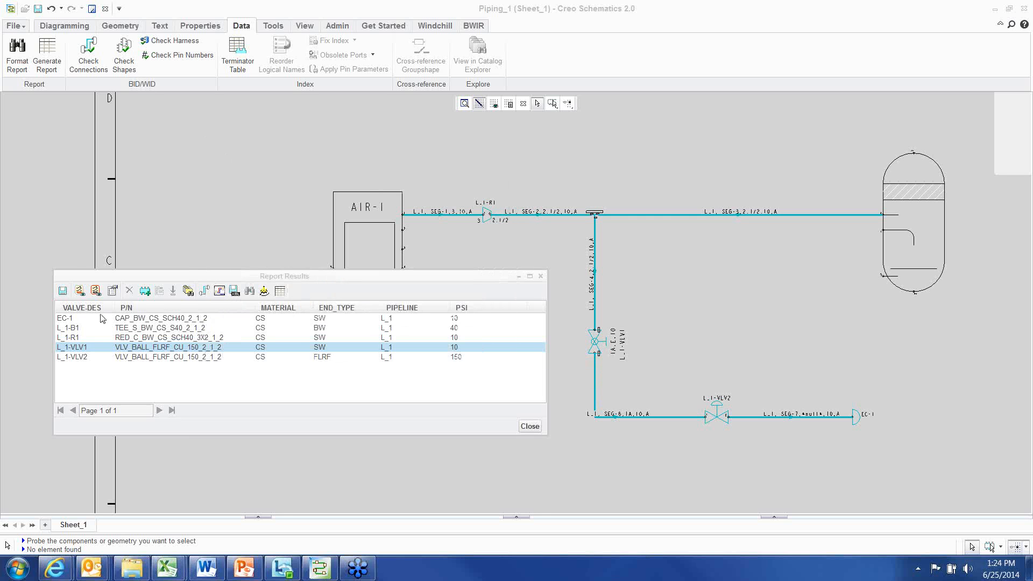
# Reposition the Report Results window over the diagram and close the report
pyautogui.moveTo(491, 275); pyautogui.dragTo(463, 236)
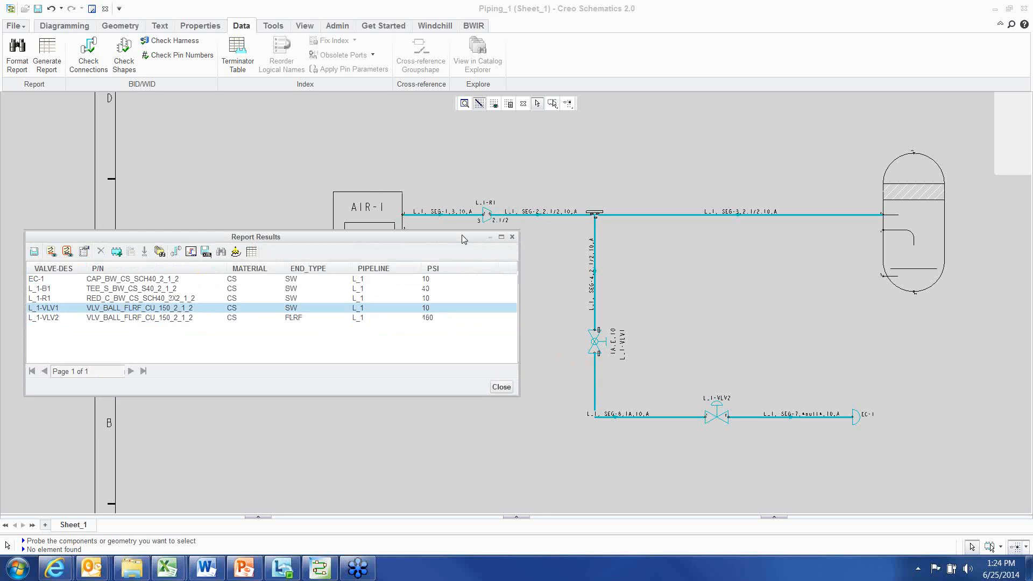
pyautogui.moveTo(812, 328); pyautogui.dragTo(725, 226, button='middle')
pyautogui.scroll(-2, 771, 407)
pyautogui.moveTo(724, 376); pyautogui.dragTo(677, 323, button='middle')
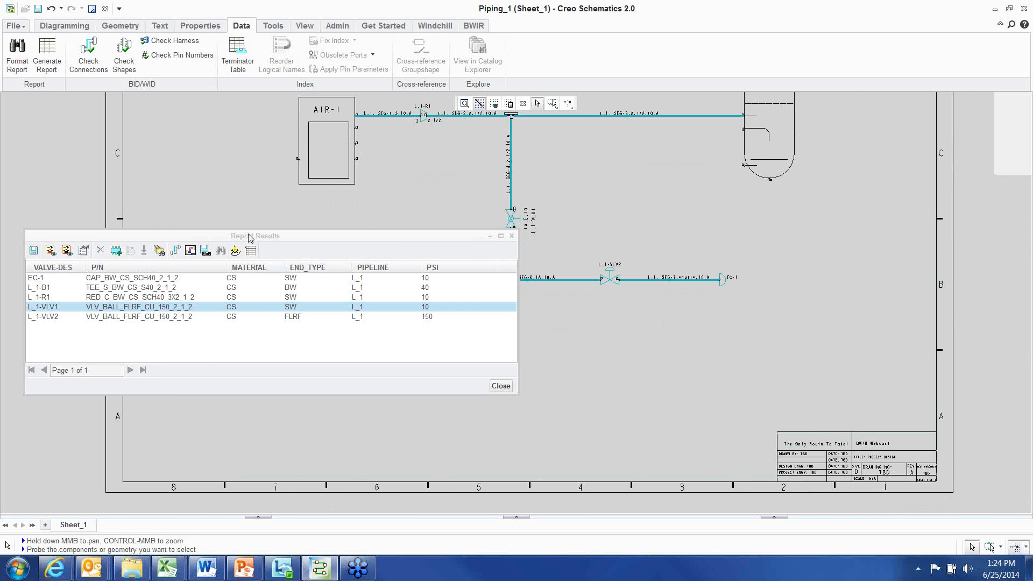
pyautogui.moveTo(249, 236); pyautogui.dragTo(313, 237)
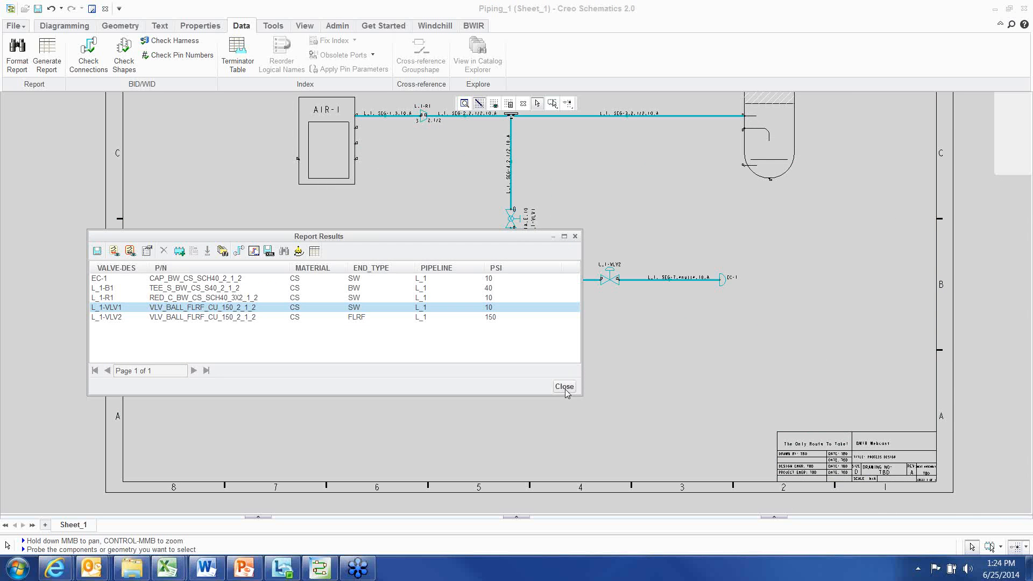
pyautogui.click(564, 386)
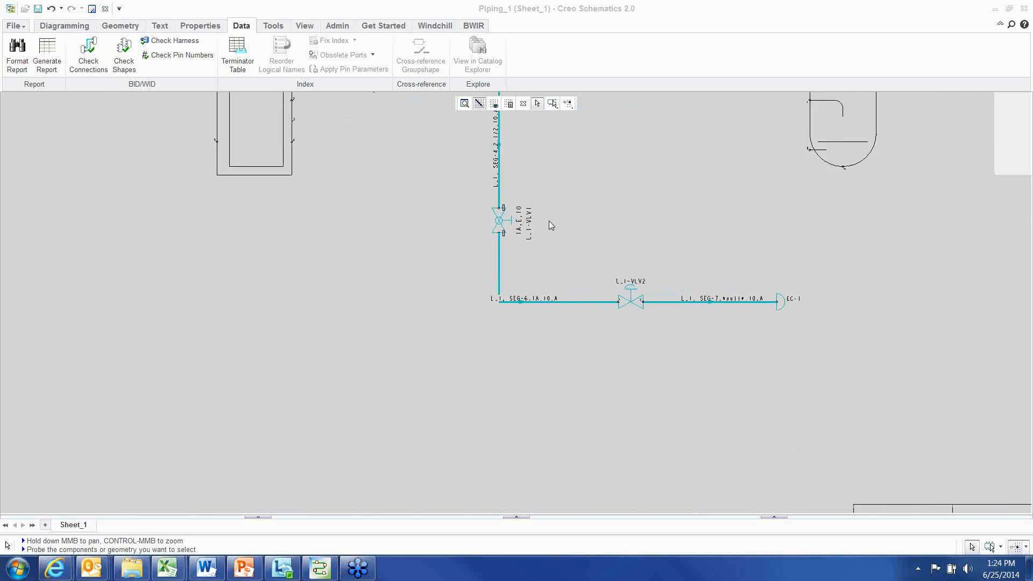
# Open the properties of valve L_1-VLV1, review its parameters such as part_number, matl_code and description, and cancel
pyautogui.scroll(-5, 548, 220)
pyautogui.click(436, 204)
pyautogui.rightClick(377, 205)
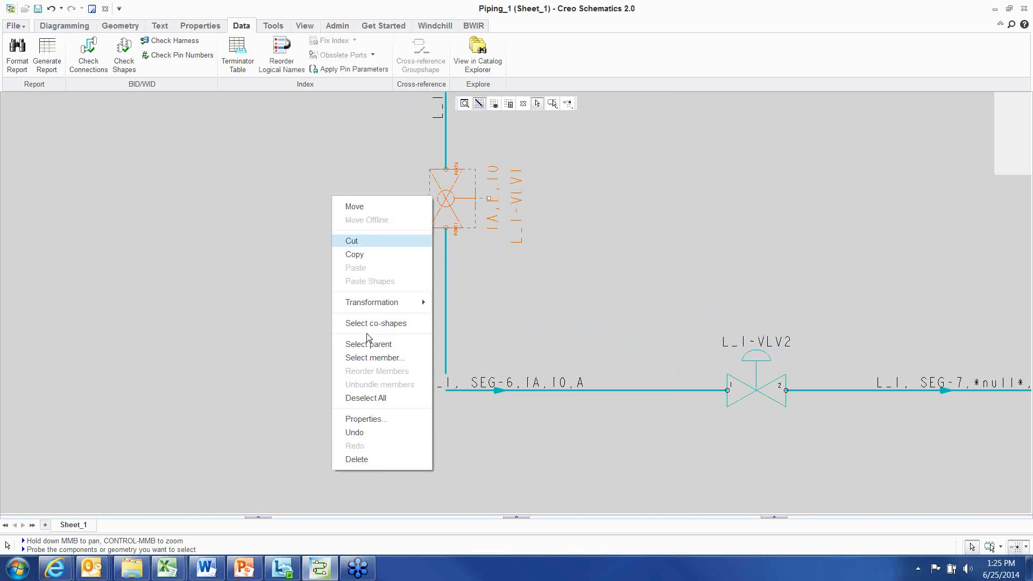
pyautogui.click(376, 419)
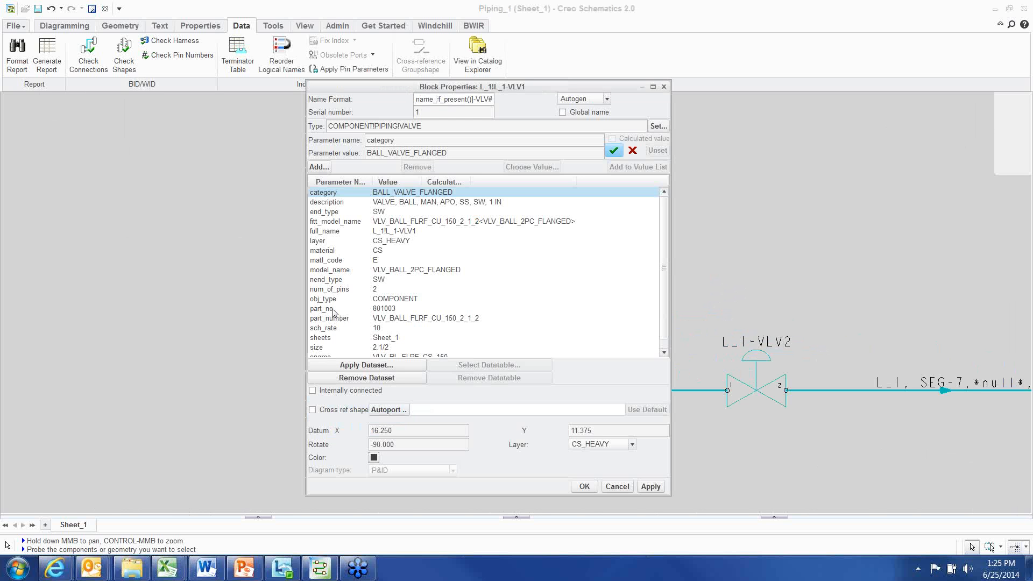
pyautogui.click(338, 310)
pyautogui.click(337, 319)
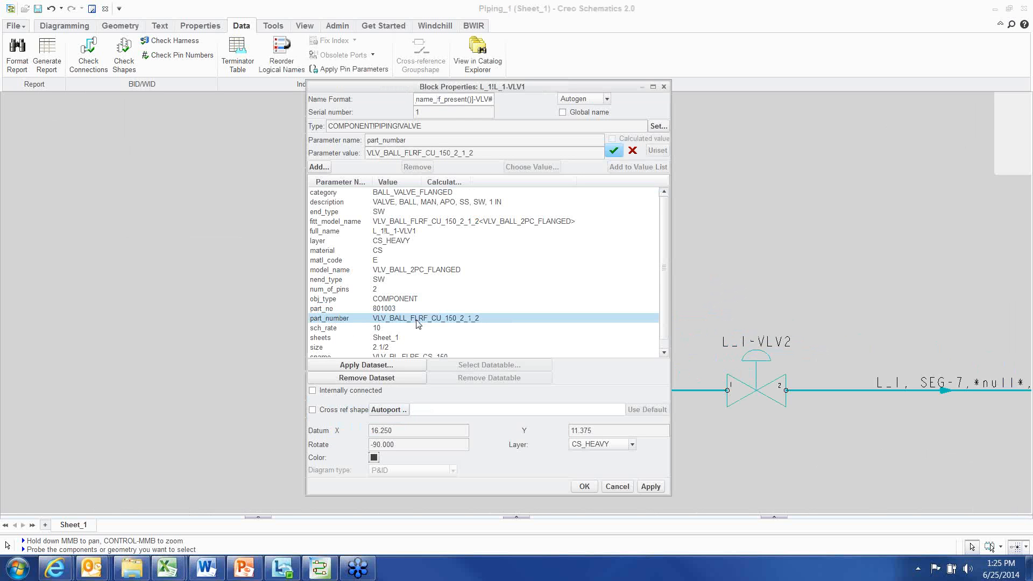
pyautogui.scroll(-1, 335, 321)
pyautogui.click(335, 319)
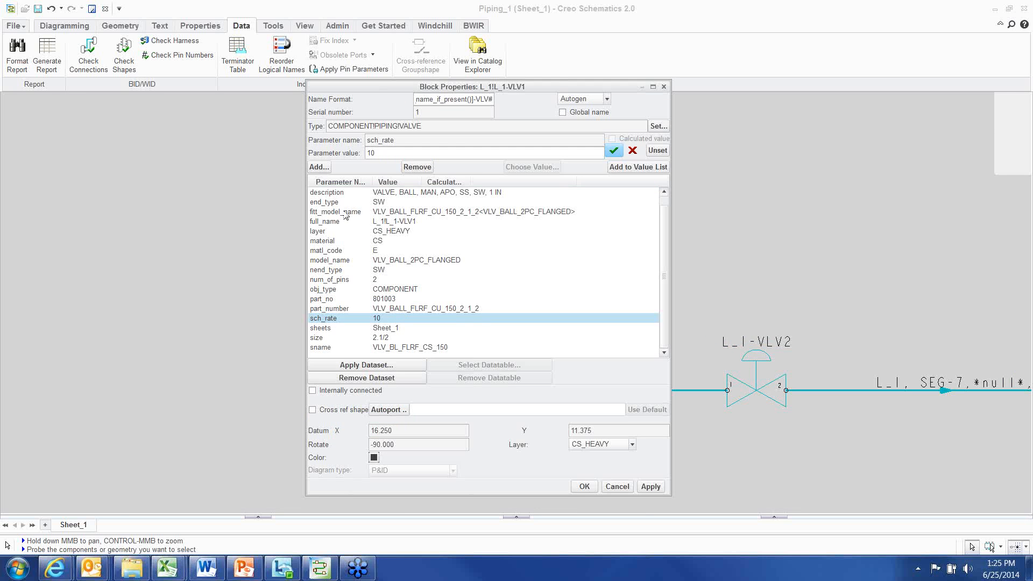
pyautogui.click(327, 260)
pyautogui.scroll(1, 341, 252)
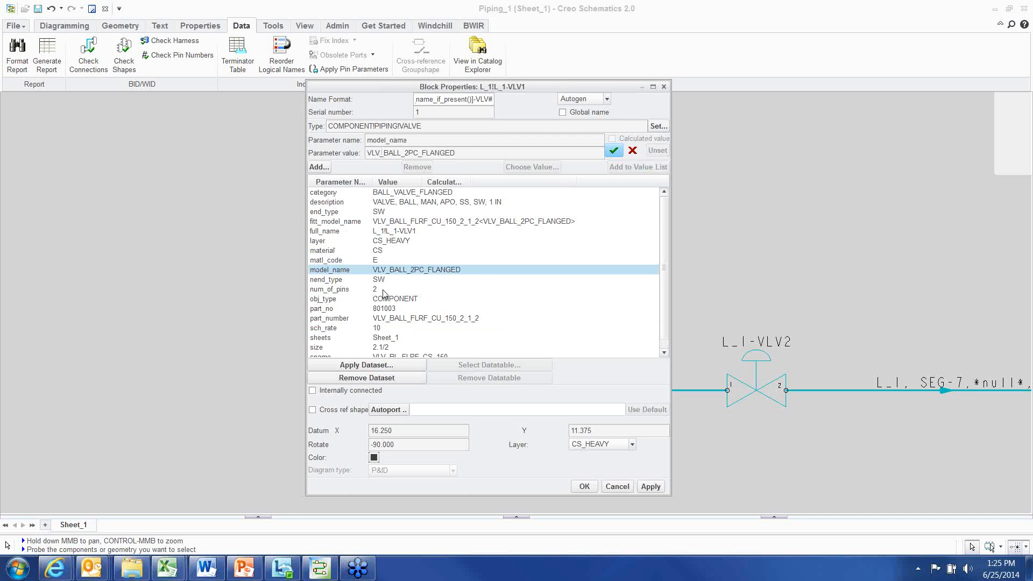
pyautogui.click(330, 203)
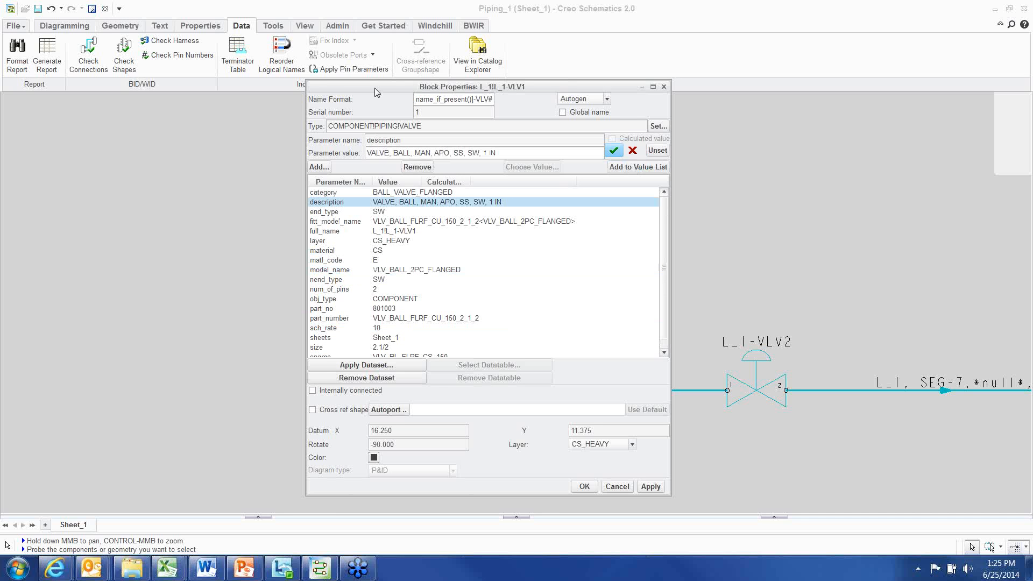
pyautogui.moveTo(375, 89); pyautogui.dragTo(260, 64)
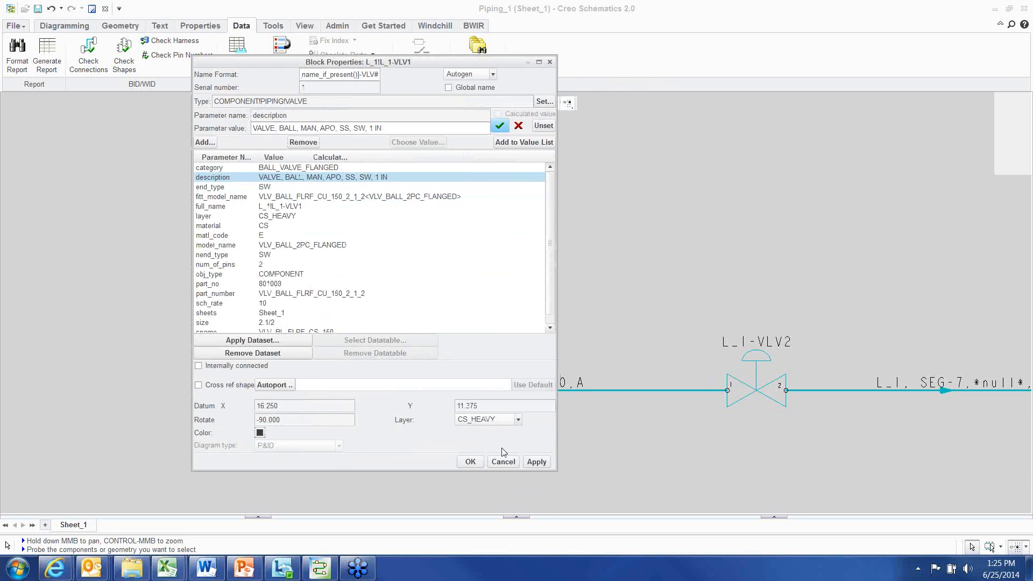
pyautogui.click(503, 461)
# Clear the valve selection in the diagram
pyautogui.scroll(-5, 502, 444)
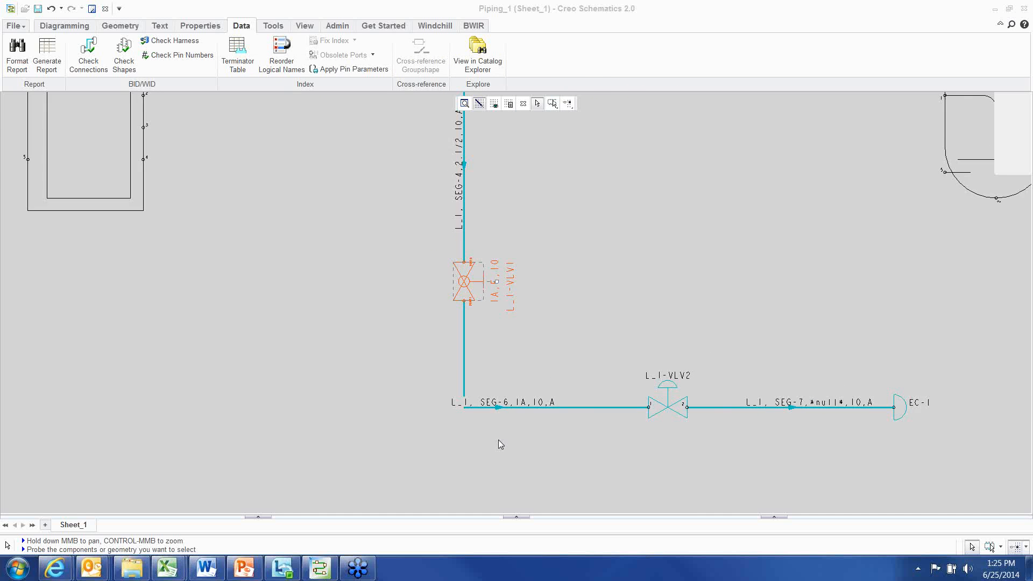
pyautogui.scroll(1, 431, 407)
pyautogui.moveTo(480, 434); pyautogui.dragTo(450, 450, button='middle')
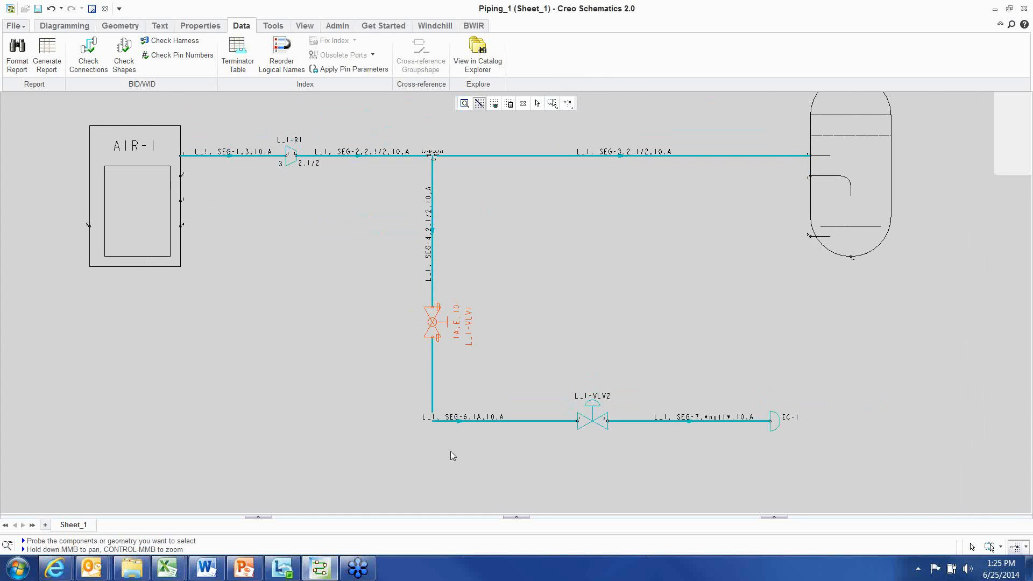
pyautogui.click(309, 345)
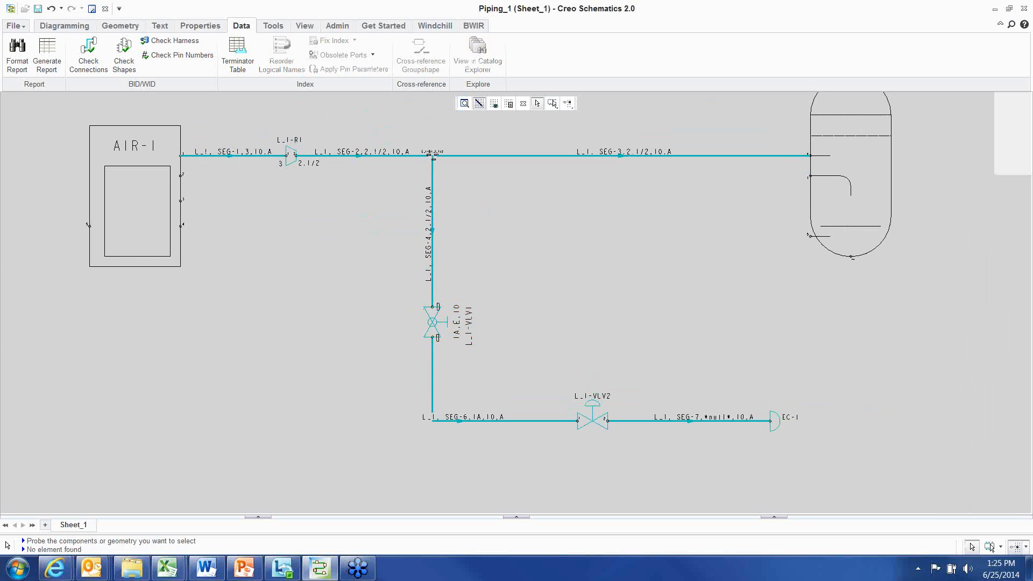
pyautogui.hotkey('alt', 'Tab')
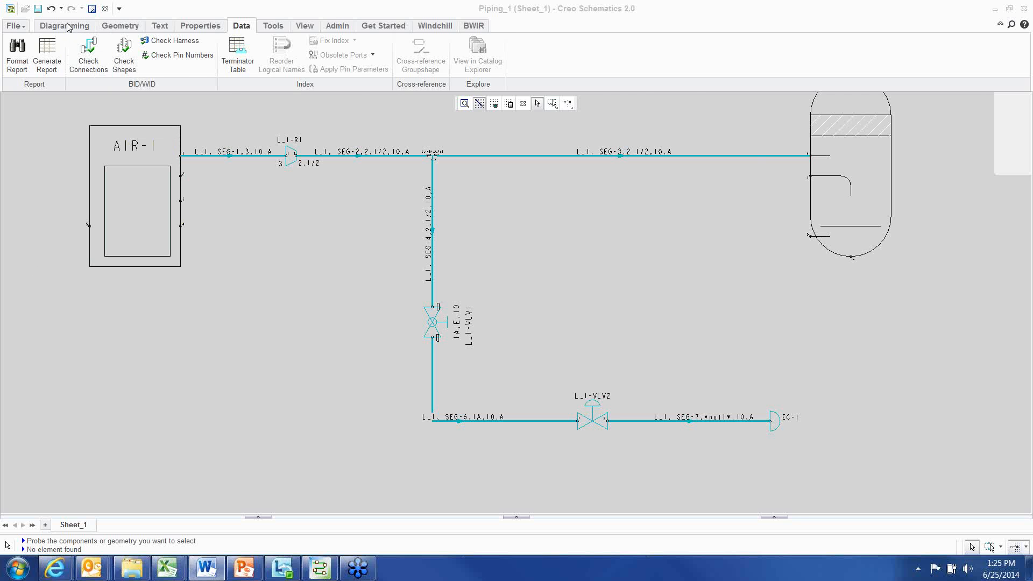
# Open the BALL_VALVE block properties in the Catalog Explorer, inspect its name_format value, and cancel
pyautogui.click(69, 26)
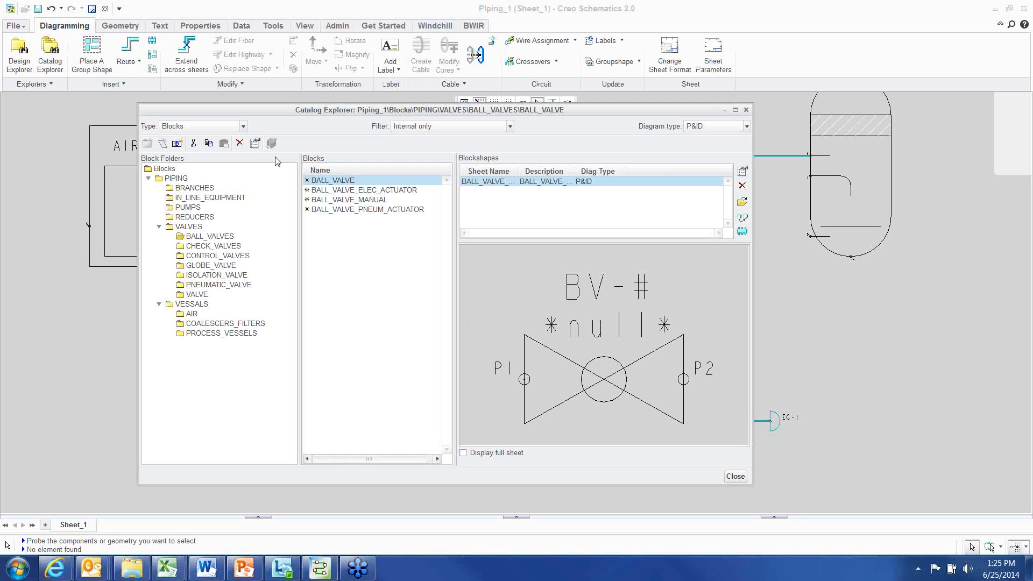
pyautogui.click(255, 143)
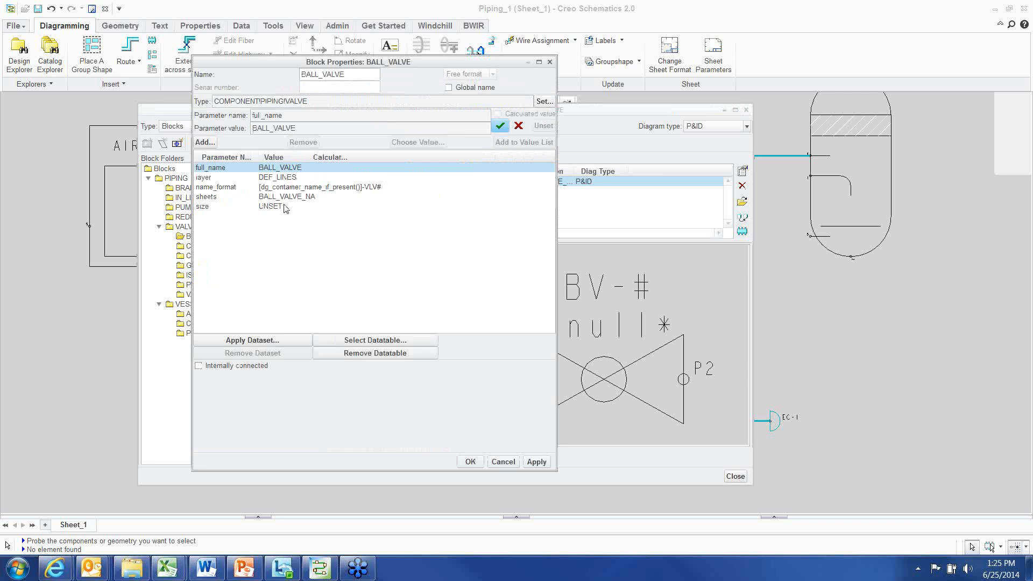
pyautogui.click(219, 188)
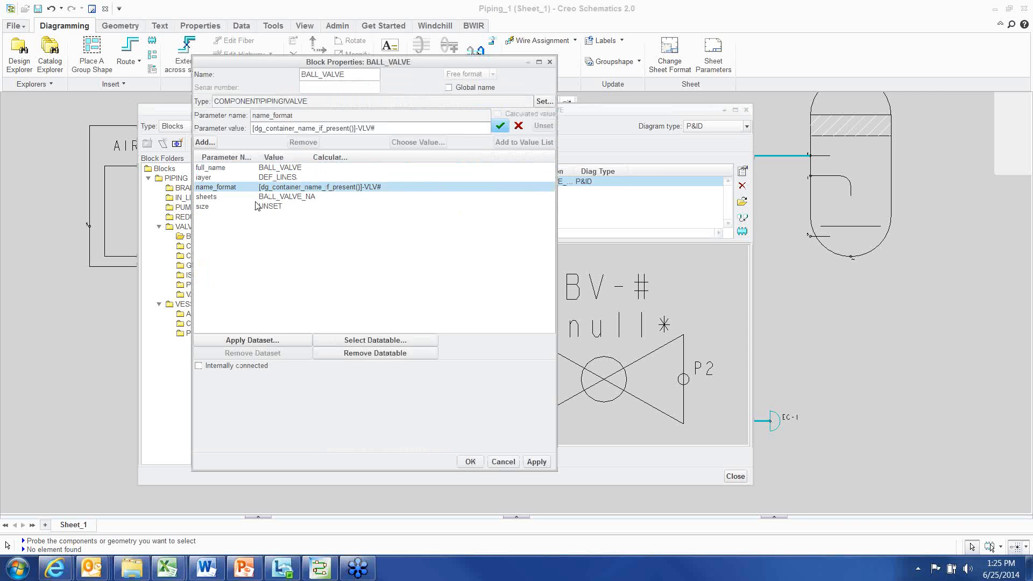
pyautogui.click(390, 128)
pyautogui.click(381, 128)
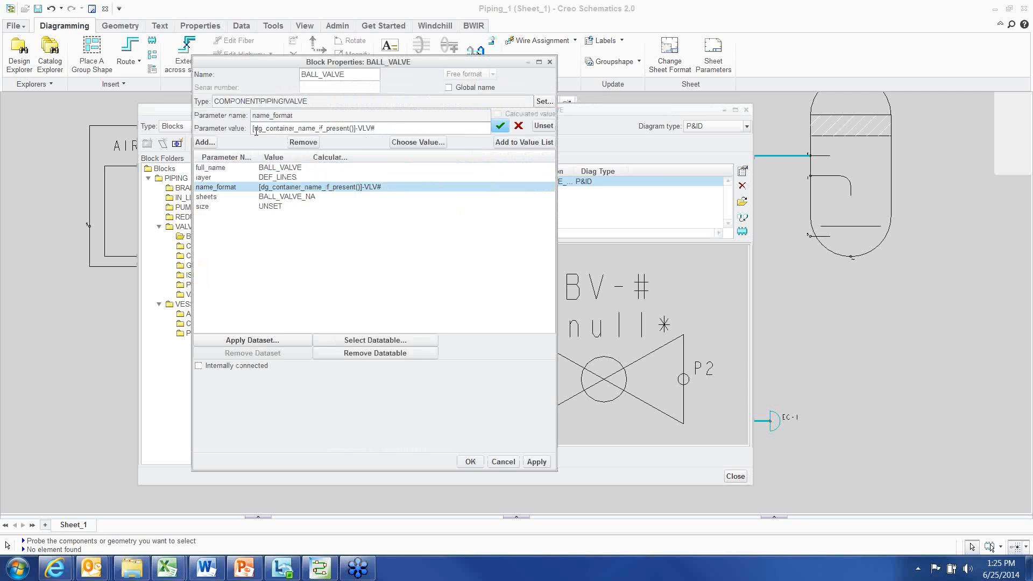
pyautogui.moveTo(253, 128); pyautogui.dragTo(354, 128)
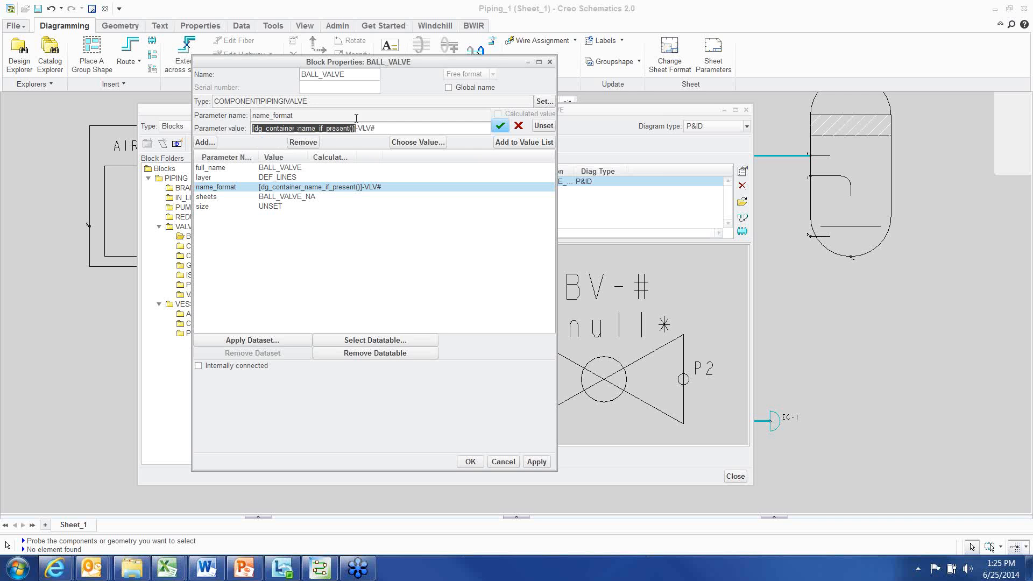
pyautogui.click(358, 128)
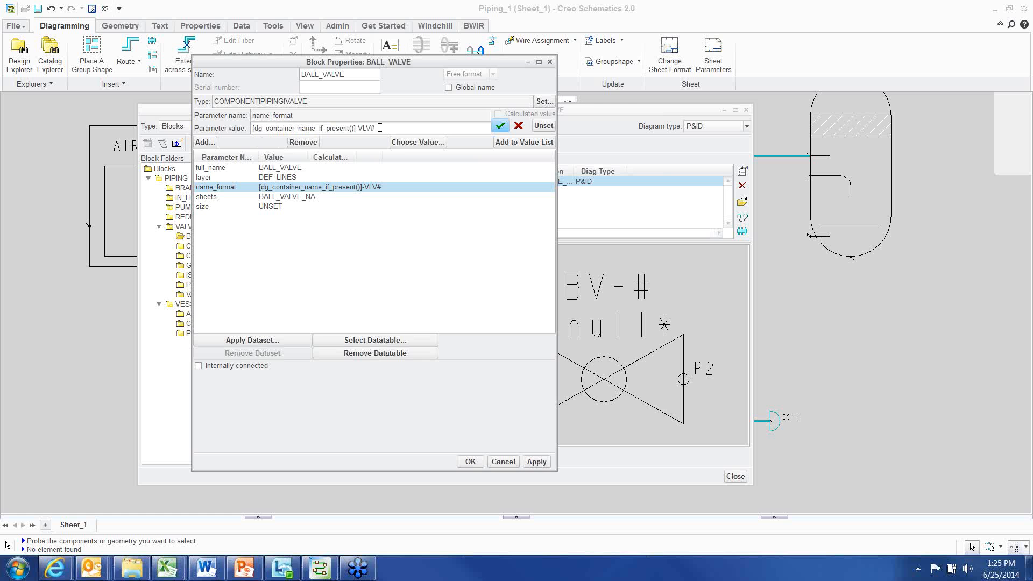
pyautogui.click(503, 461)
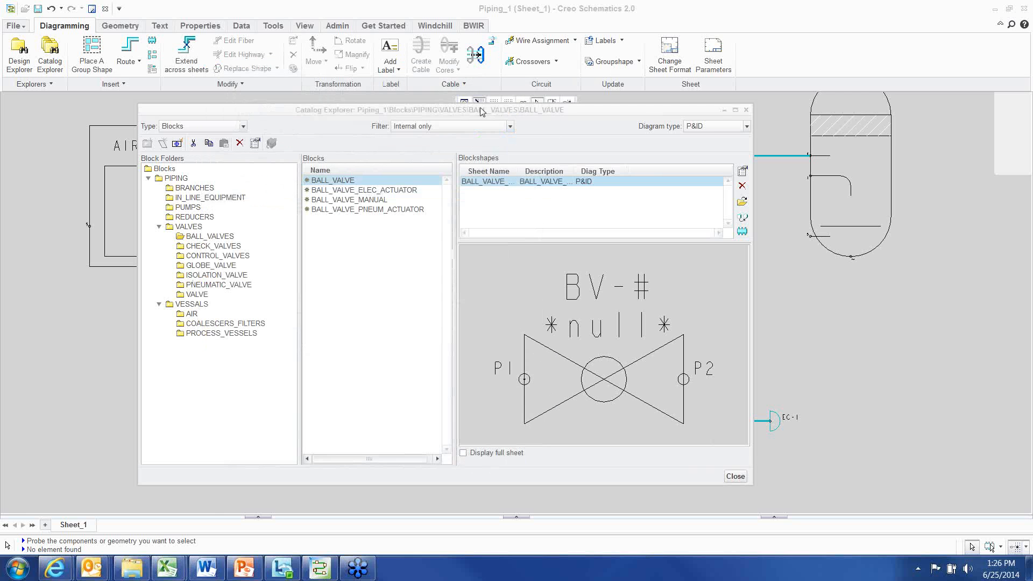
# Move the Catalog Explorer window and close it
pyautogui.moveTo(473, 116); pyautogui.dragTo(465, 106)
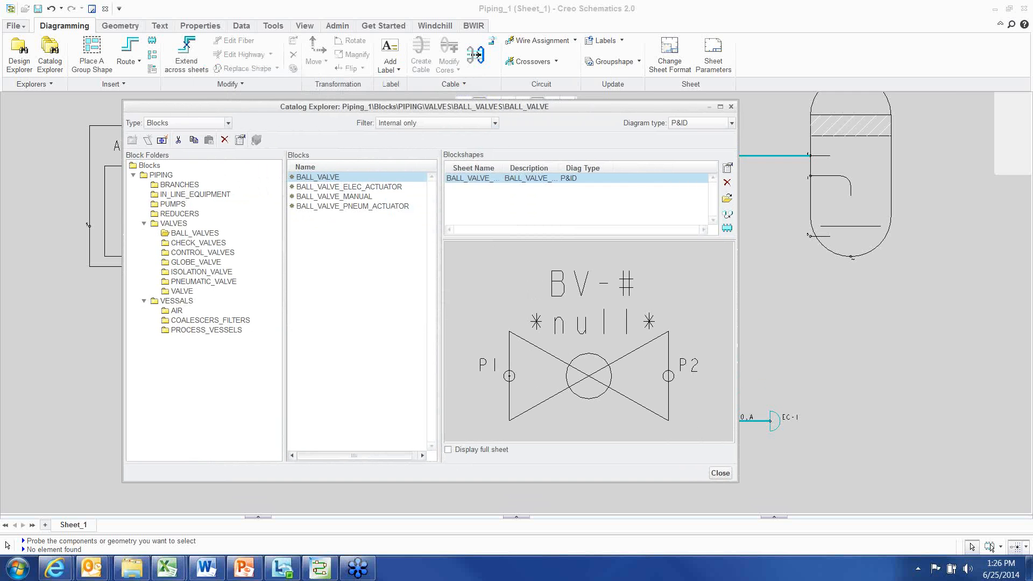
pyautogui.hotkey('alt', 'Tab')
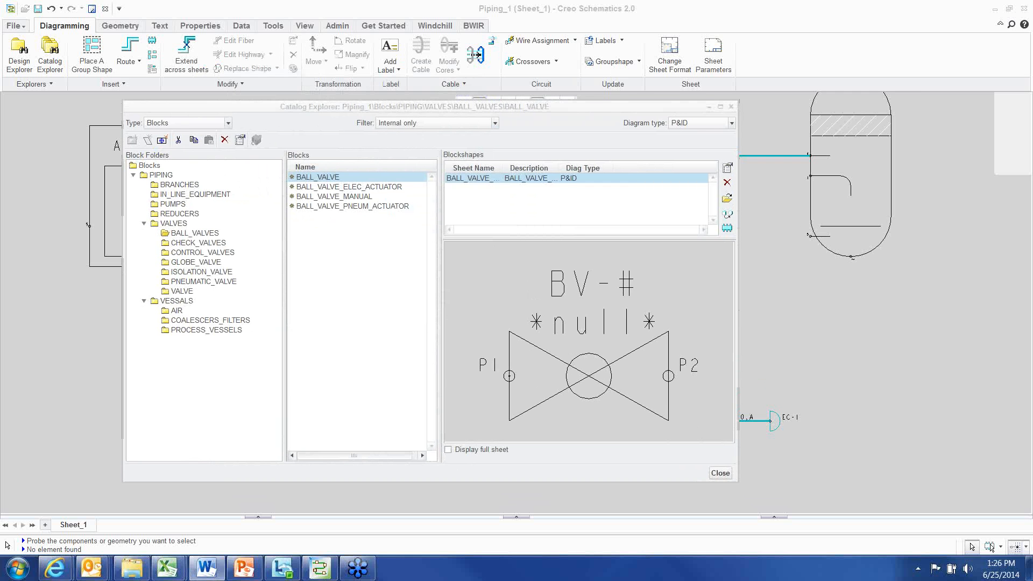
pyautogui.click(720, 473)
pyautogui.click(719, 473)
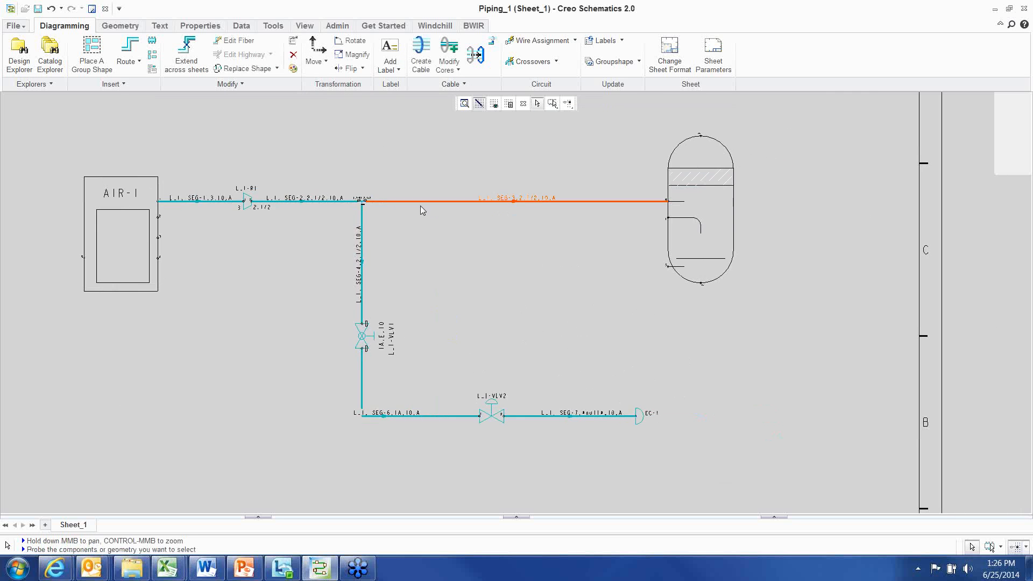
# Select the whole pipeline as parent and validate an XML export of the selection for Pro/PIPING, then cancel
pyautogui.rightClick(384, 147)
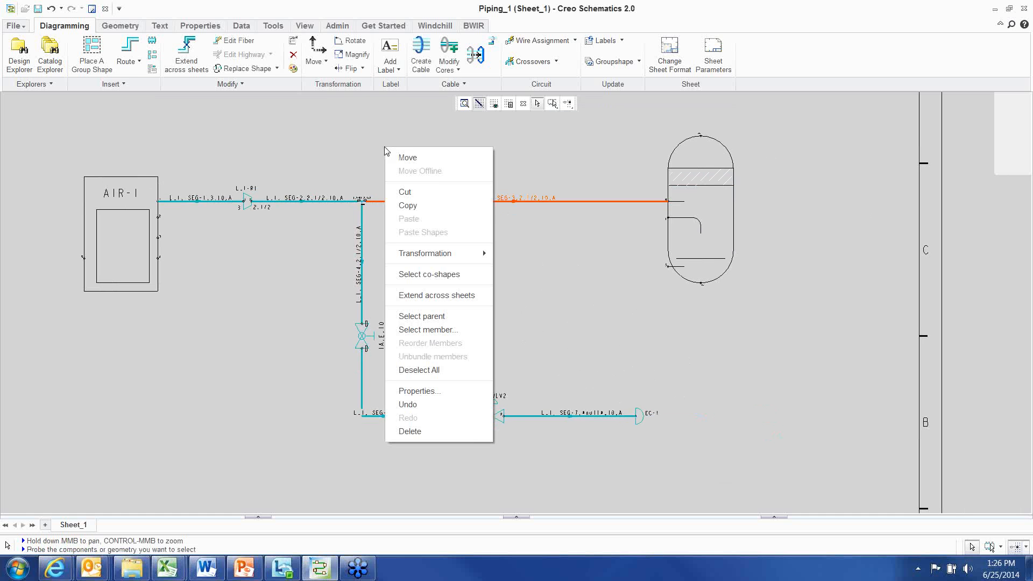
pyautogui.click(421, 316)
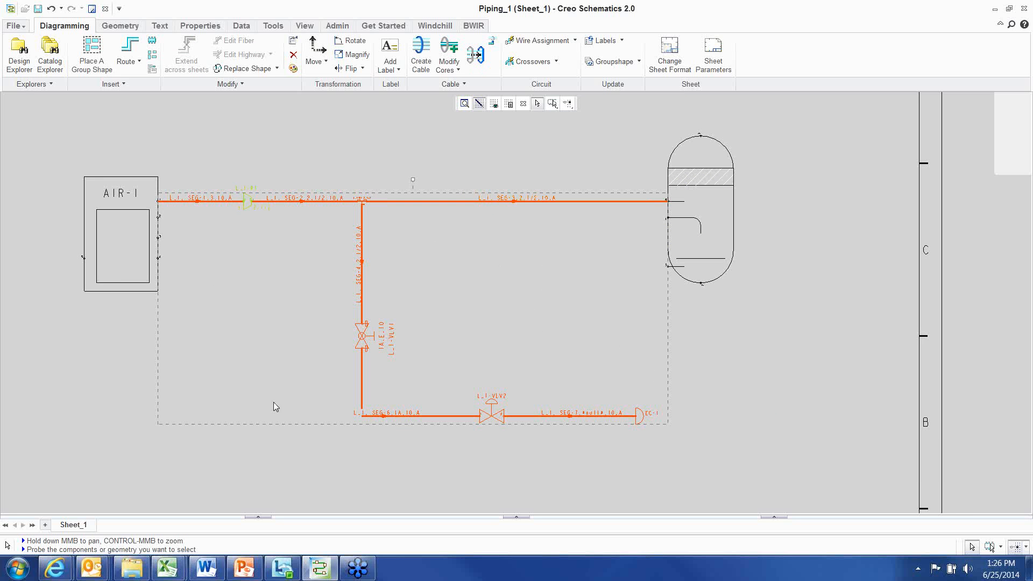
pyautogui.moveTo(469, 320)
pyautogui.mouseDown(button='middle')
pyautogui.moveTo(486, 328)
pyautogui.moveTo(471, 320)
pyautogui.mouseUp(button='middle')
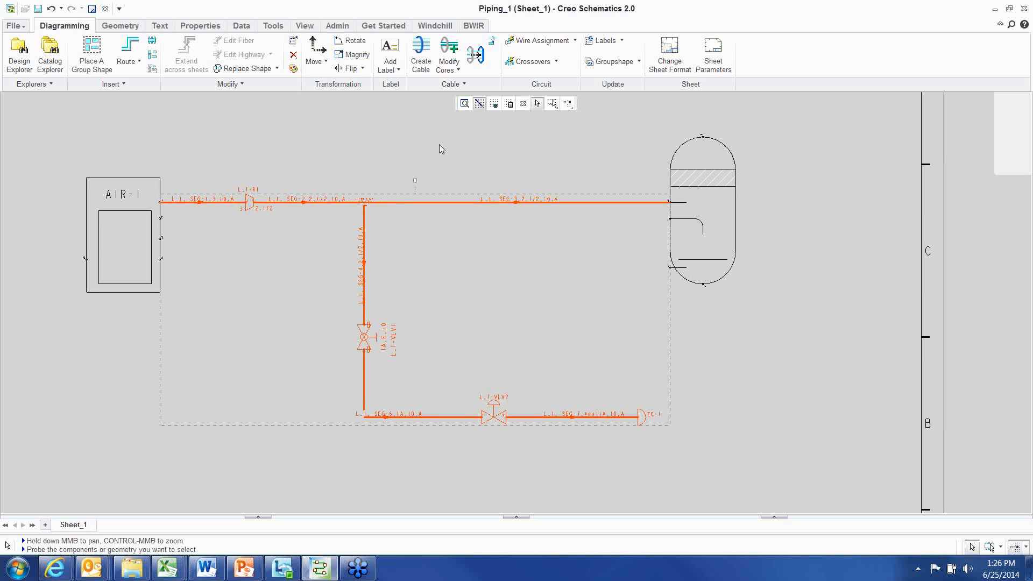
pyautogui.click(473, 26)
pyautogui.click(667, 41)
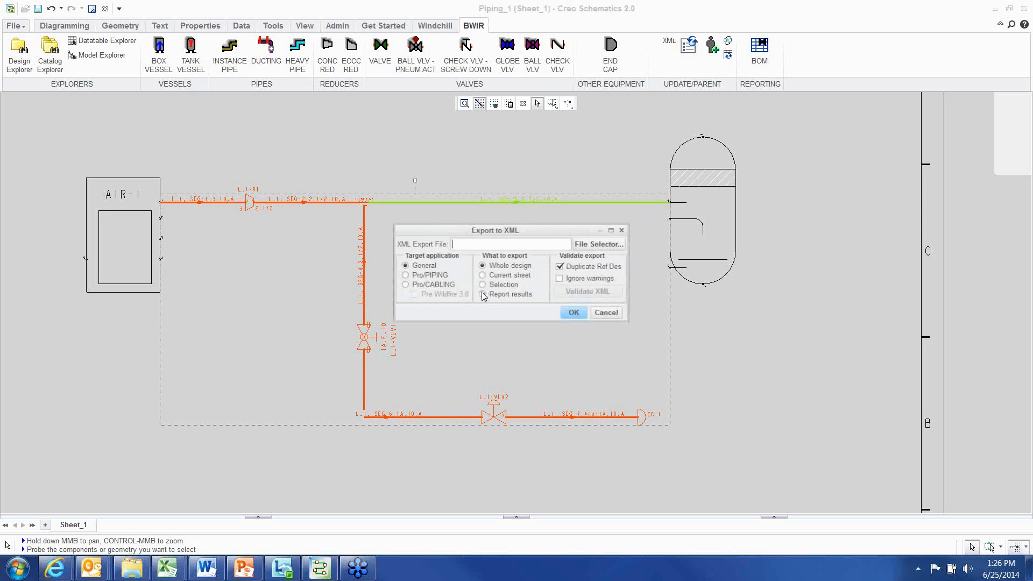
pyautogui.click(405, 275)
pyautogui.click(482, 284)
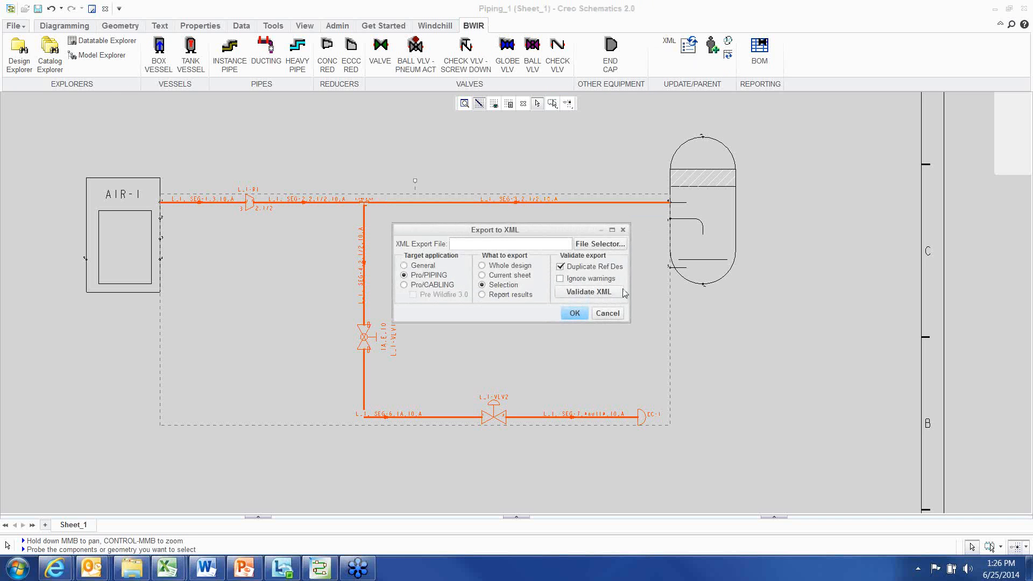
pyautogui.click(593, 298)
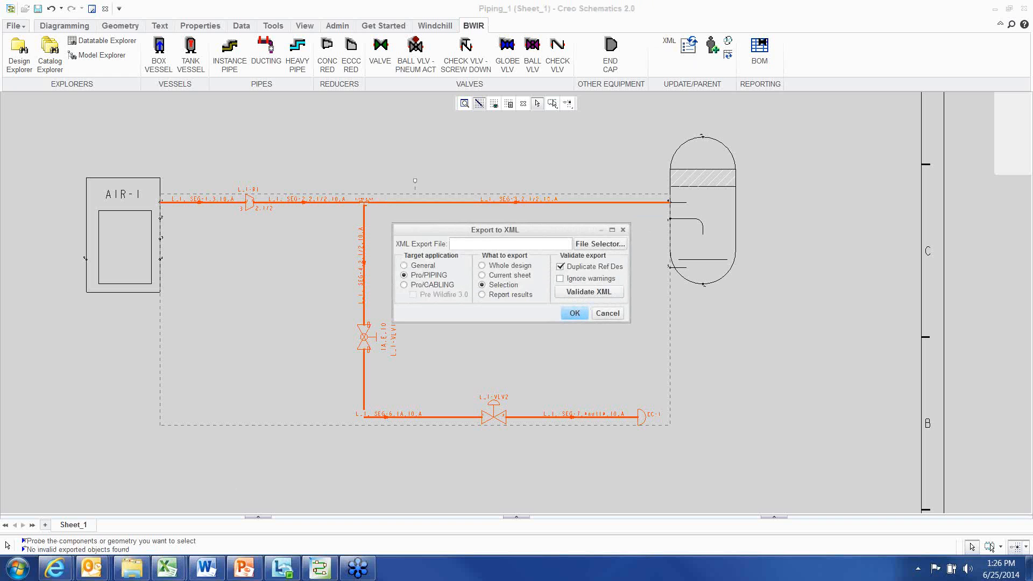
pyautogui.moveTo(22, 549); pyautogui.dragTo(130, 549)
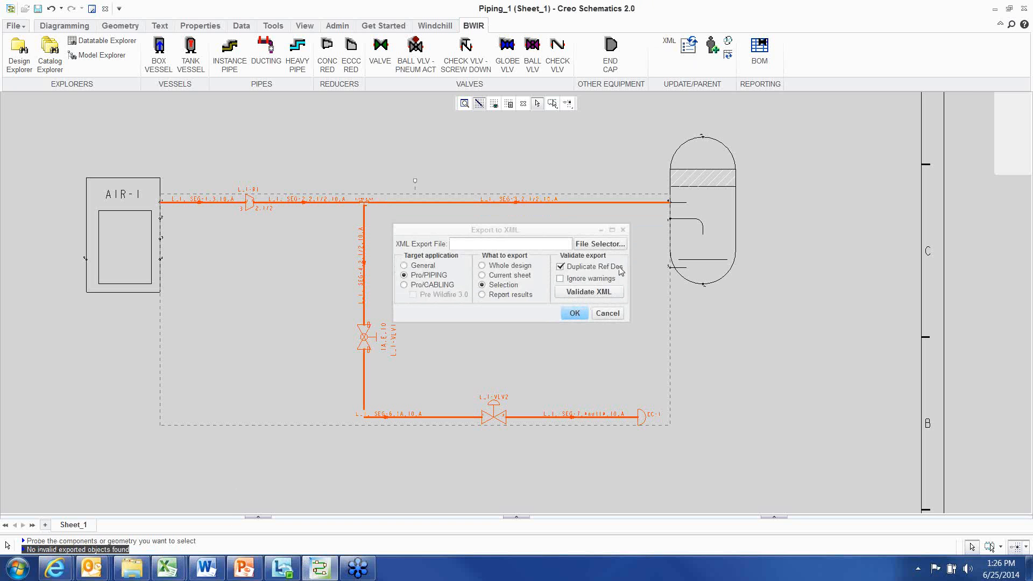
pyautogui.click(607, 313)
# Clear the pipeline selection in the diagram
pyautogui.click(707, 353)
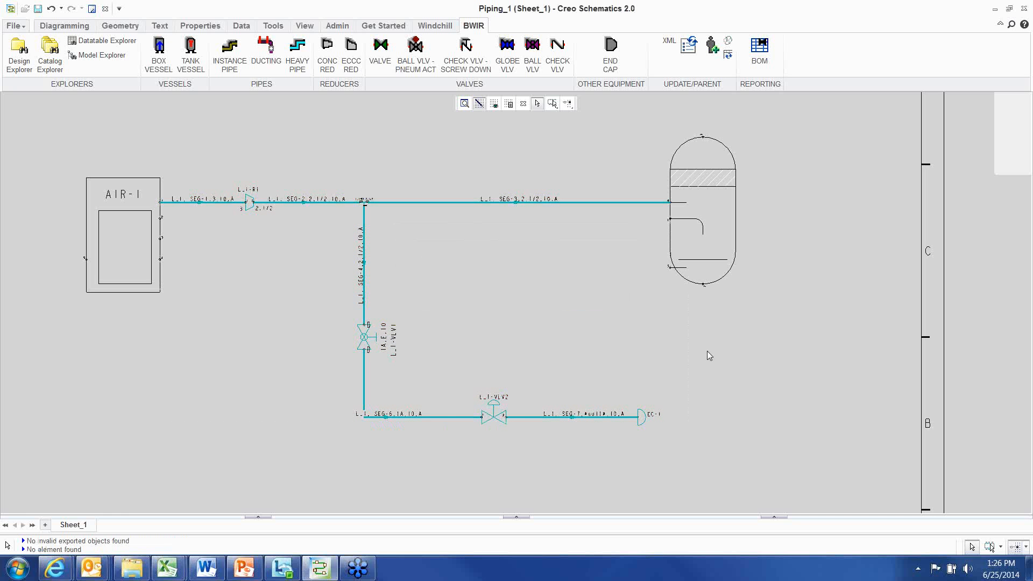
pyautogui.moveTo(518, 363)
pyautogui.mouseDown(button='middle')
pyautogui.moveTo(538, 368)
pyautogui.moveTo(533, 358)
pyautogui.mouseUp(button='middle')
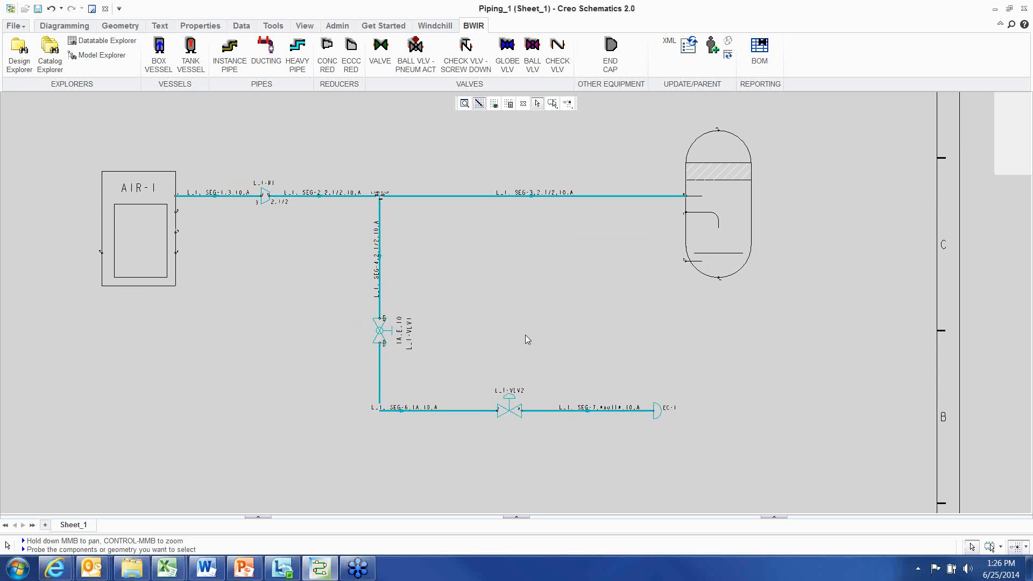
pyautogui.scroll(-1, 482, 314)
pyautogui.scroll(1, 468, 305)
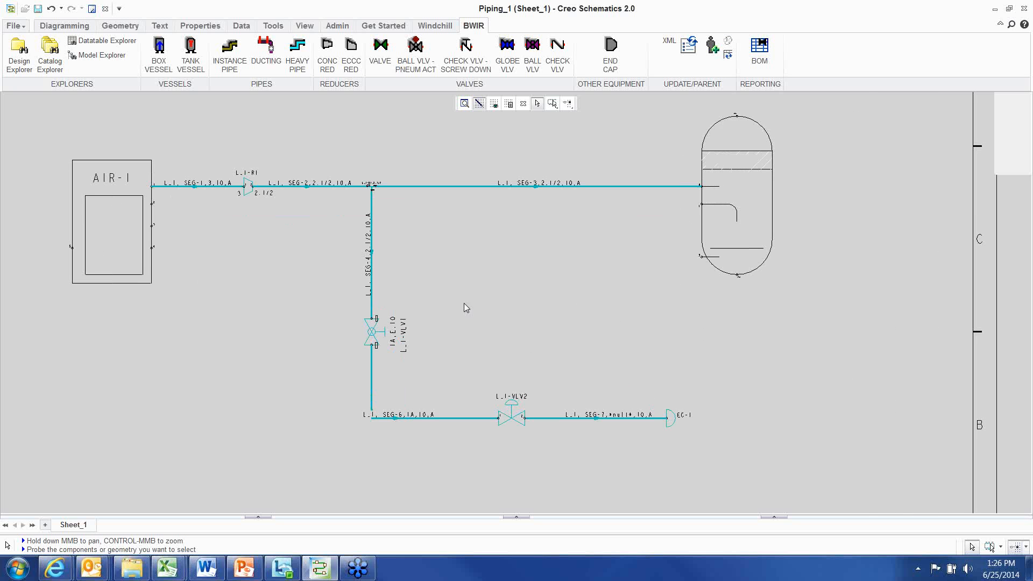
# Open the Catalog Explorer at the BALL_VALVE block
pyautogui.click(50, 64)
pyautogui.click(81, 101)
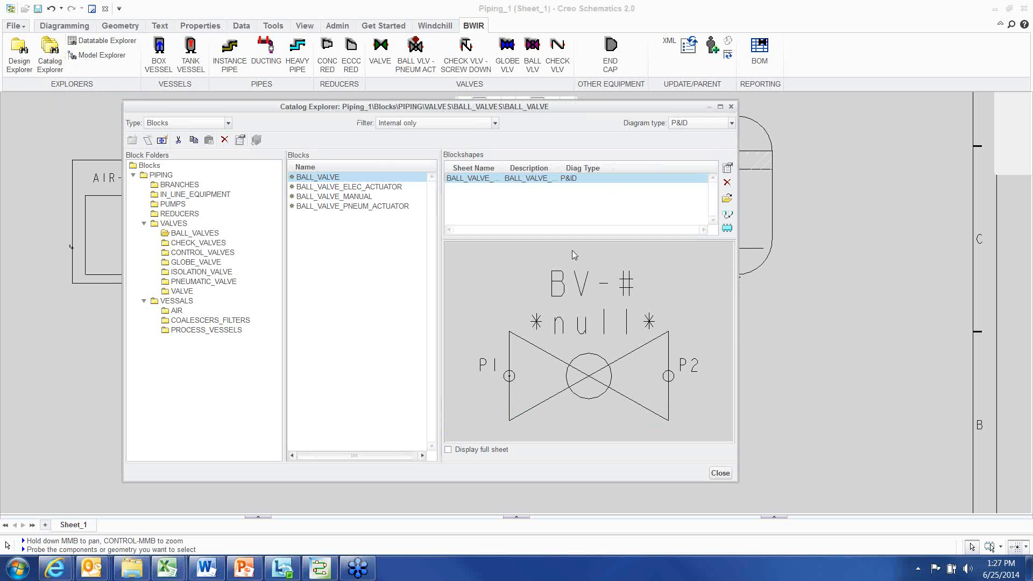
# Preview each ball valve block variant in the Catalog Explorer, then close the explorer
pyautogui.click(322, 187)
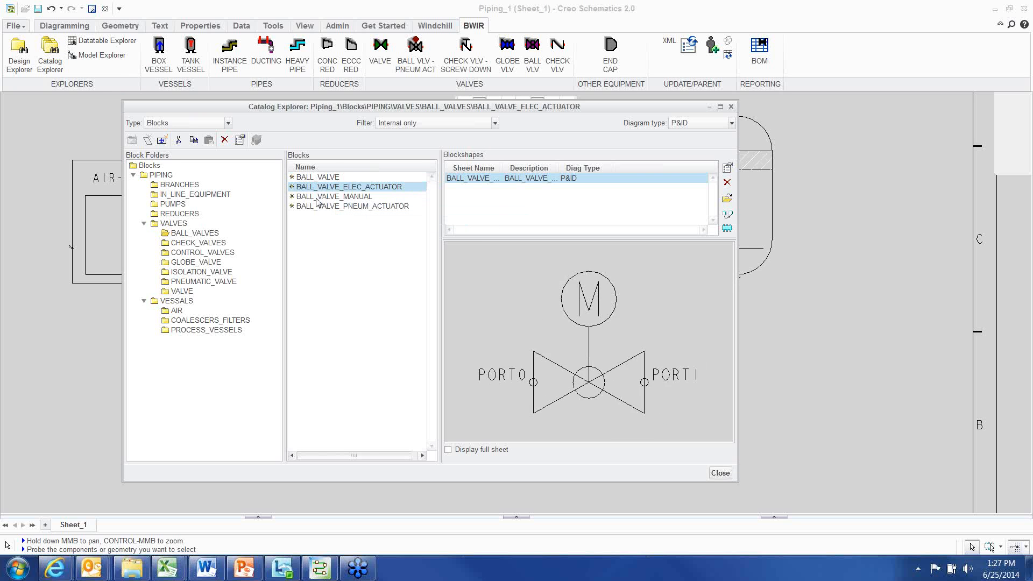
pyautogui.click(318, 197)
pyautogui.click(317, 177)
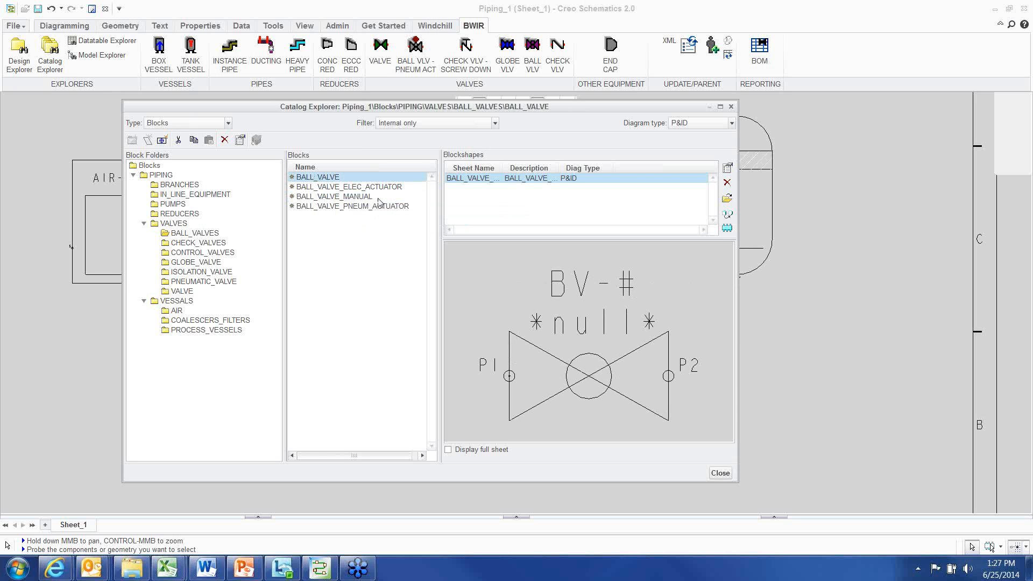
pyautogui.click(339, 195)
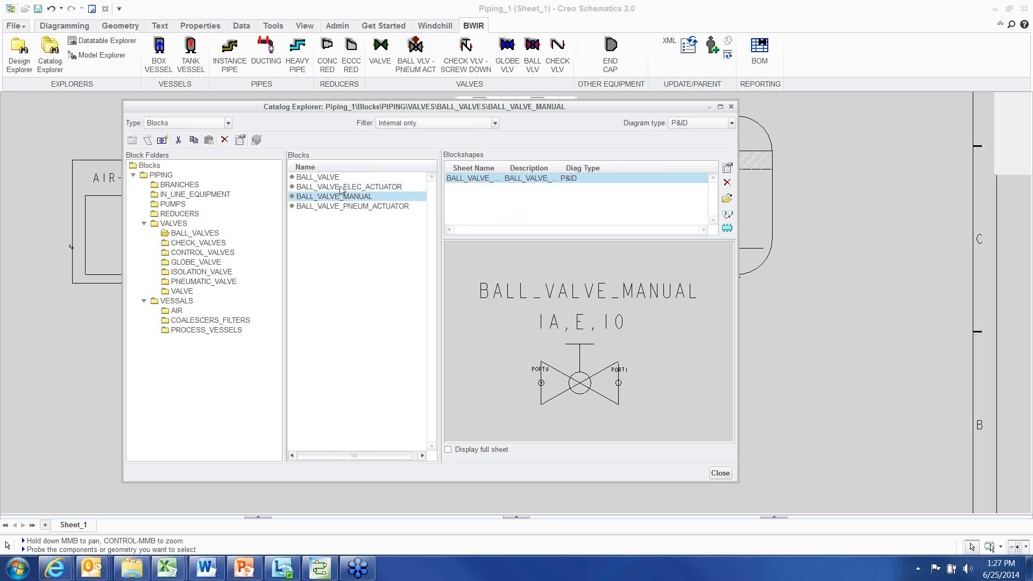
pyautogui.click(339, 207)
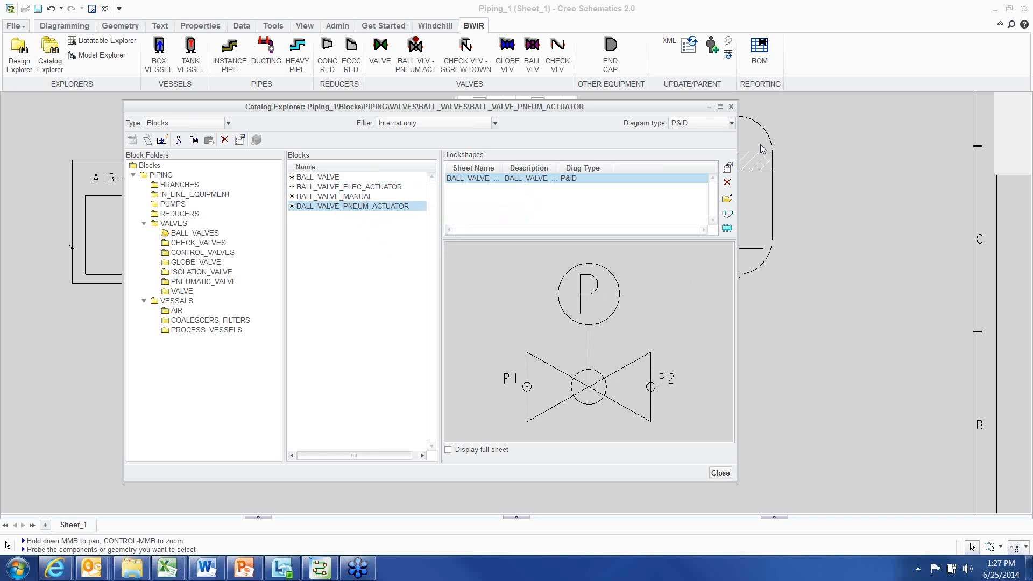
pyautogui.click(730, 107)
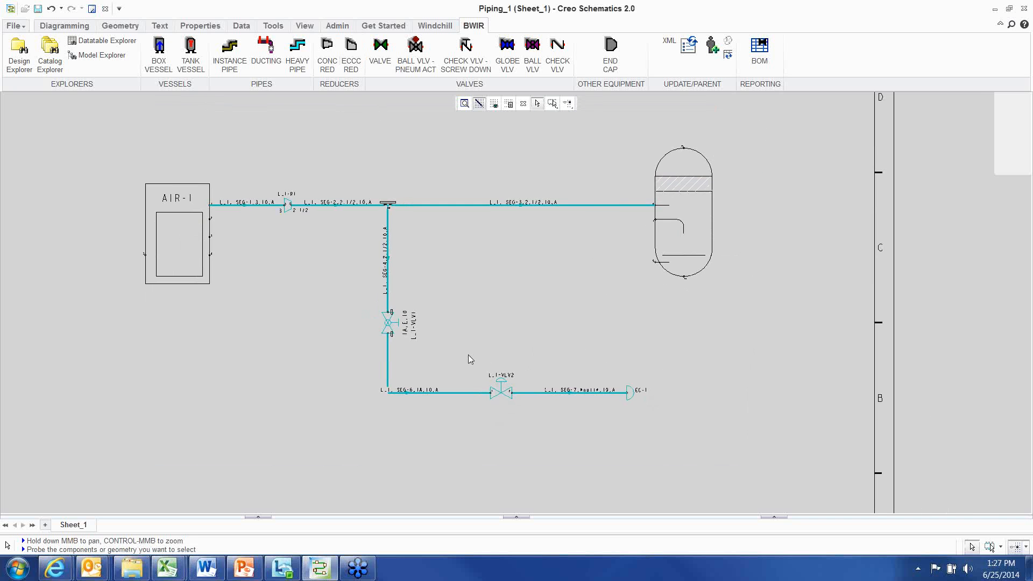
pyautogui.scroll(1, 460, 336)
pyautogui.moveTo(461, 329); pyautogui.dragTo(435, 334, button='middle')
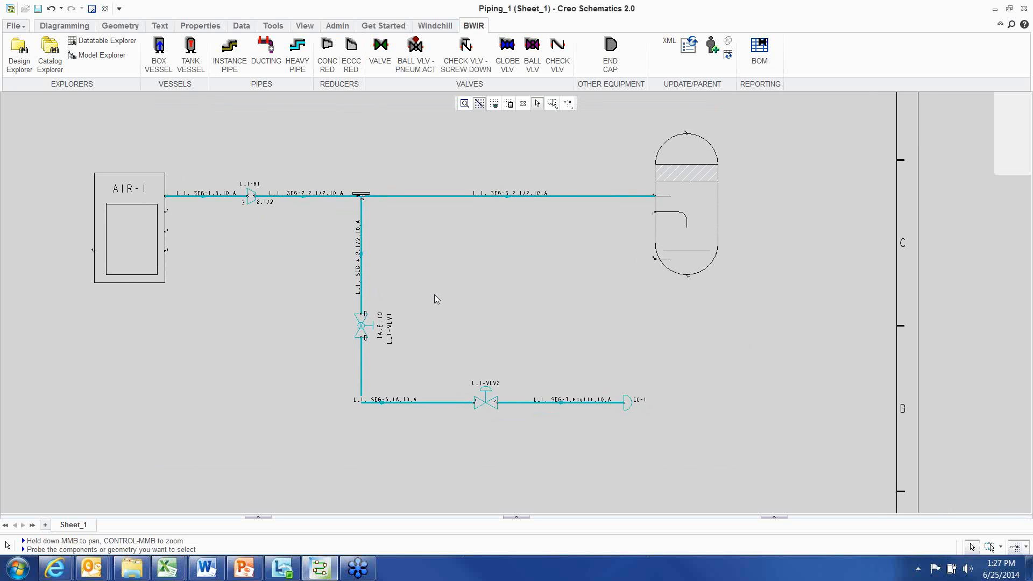
pyautogui.moveTo(434, 295); pyautogui.dragTo(447, 314, button='middle')
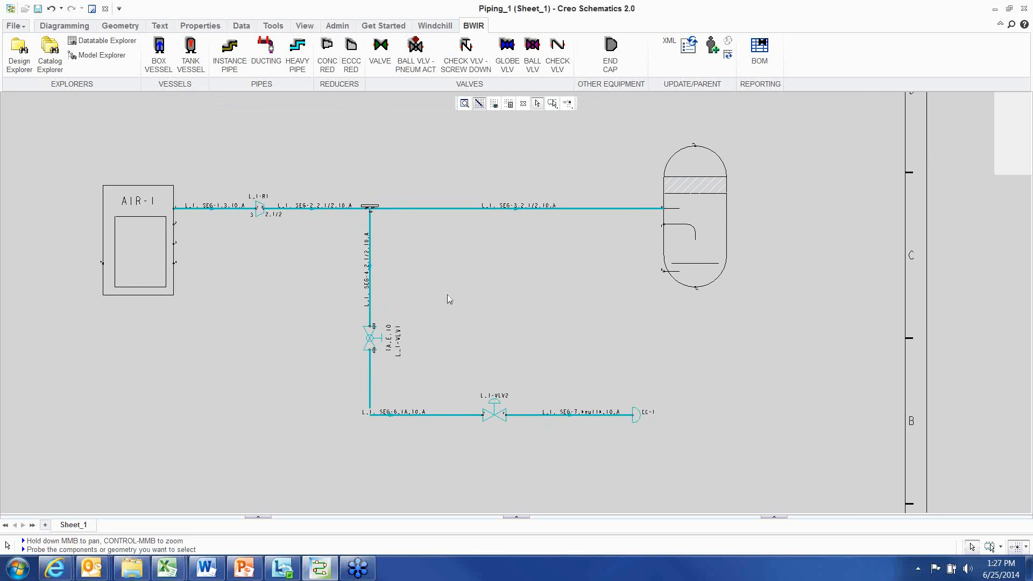
pyautogui.click(440, 28)
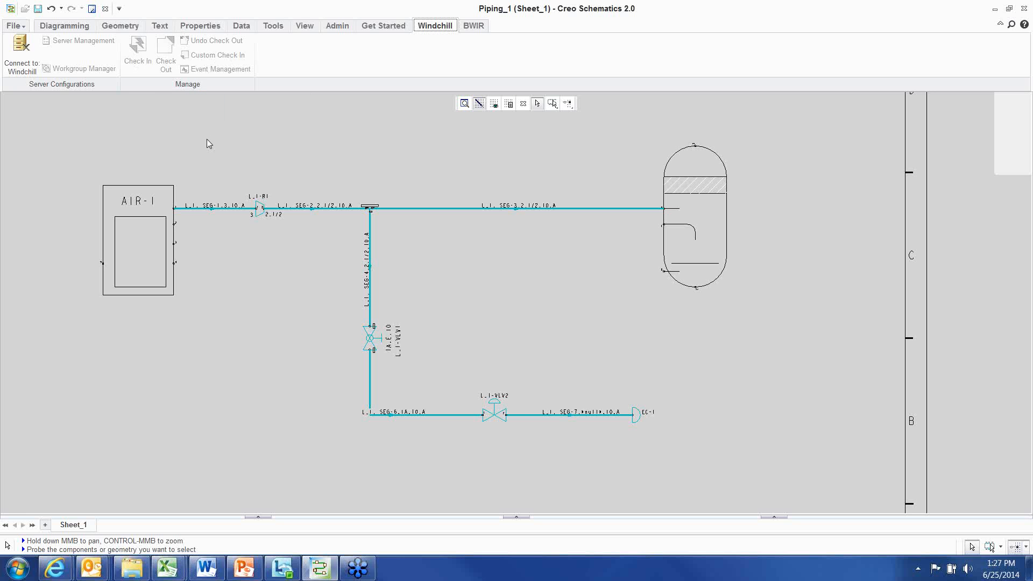
pyautogui.scroll(-2, 408, 164)
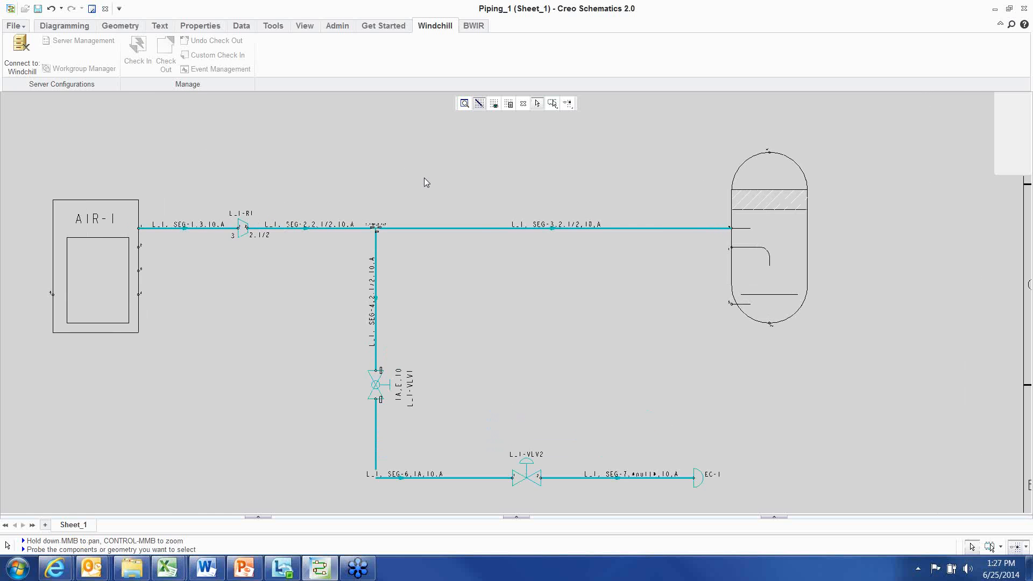
pyautogui.scroll(1, 425, 179)
pyautogui.scroll(-1, 421, 173)
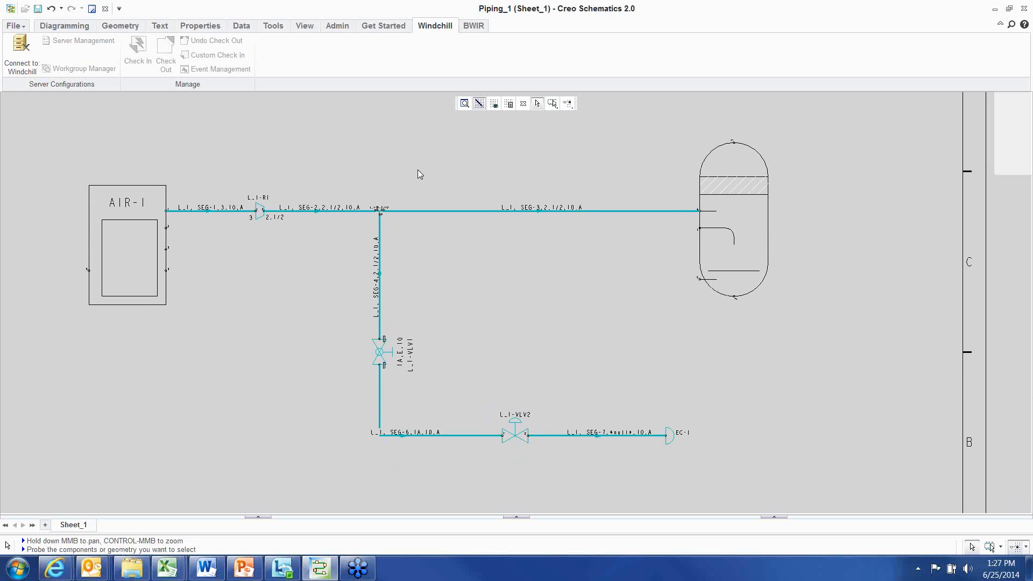
pyautogui.scroll(1, 372, 157)
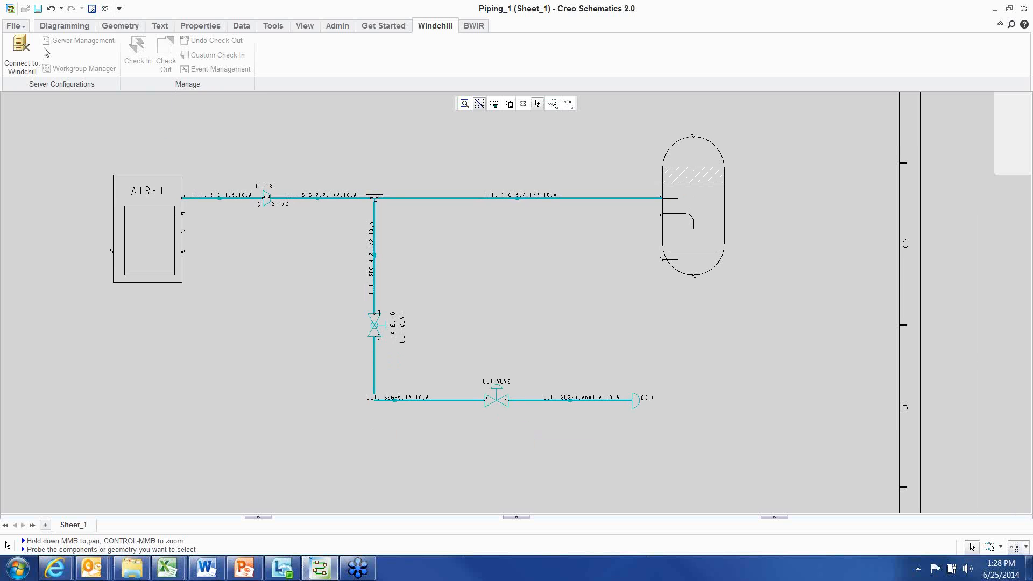
pyautogui.click(15, 26)
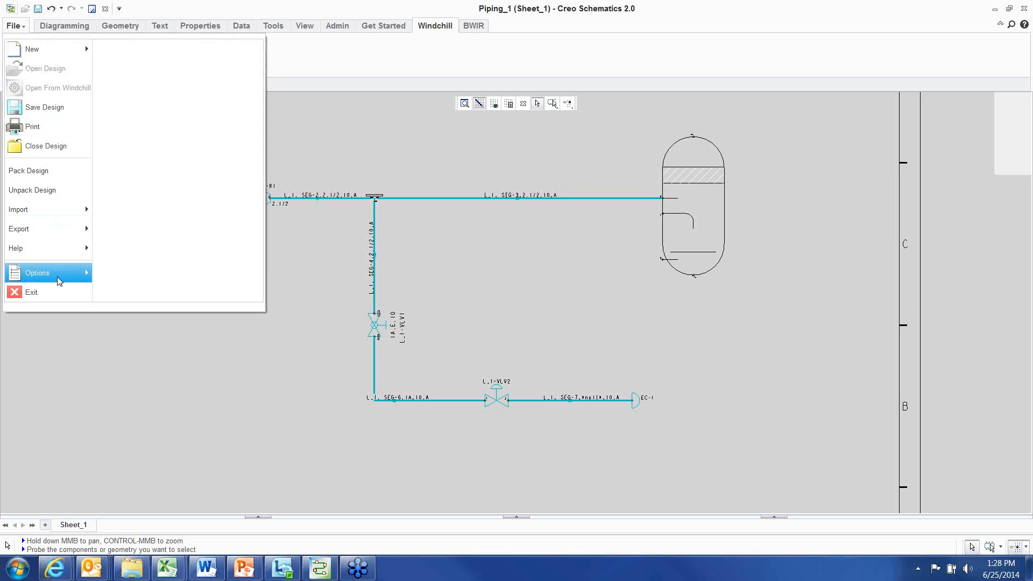
pyautogui.moveTo(51, 232)
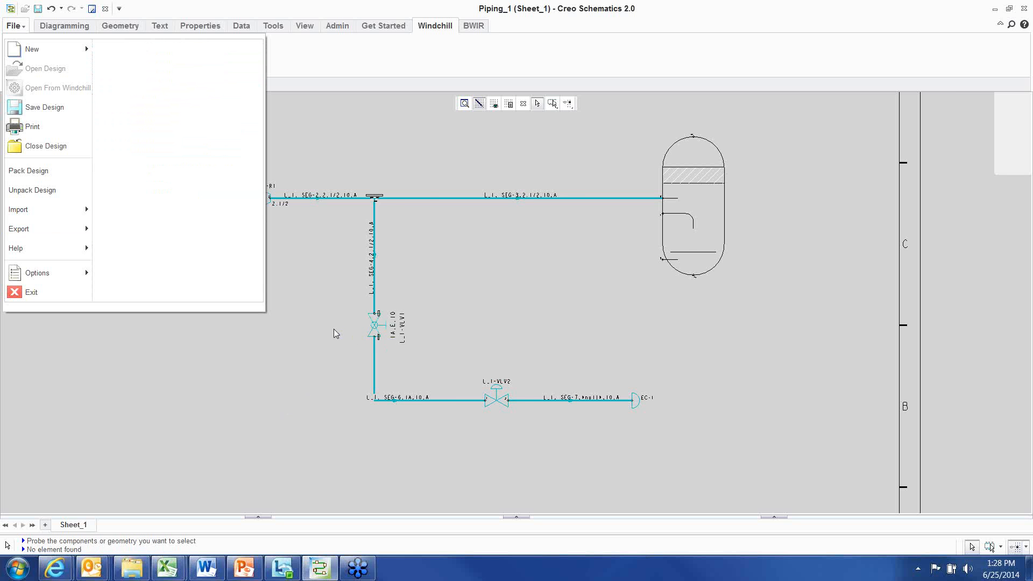
pyautogui.moveTo(333, 328); pyautogui.dragTo(395, 312, button='middle')
pyautogui.scroll(-2, 389, 315)
pyautogui.click(8, 28)
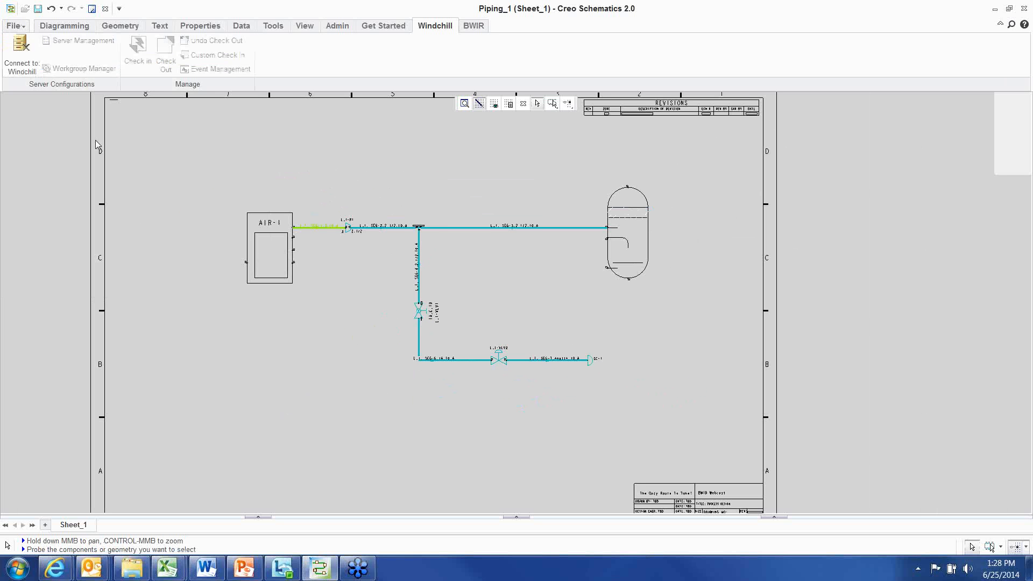
pyautogui.scroll(2, 306, 338)
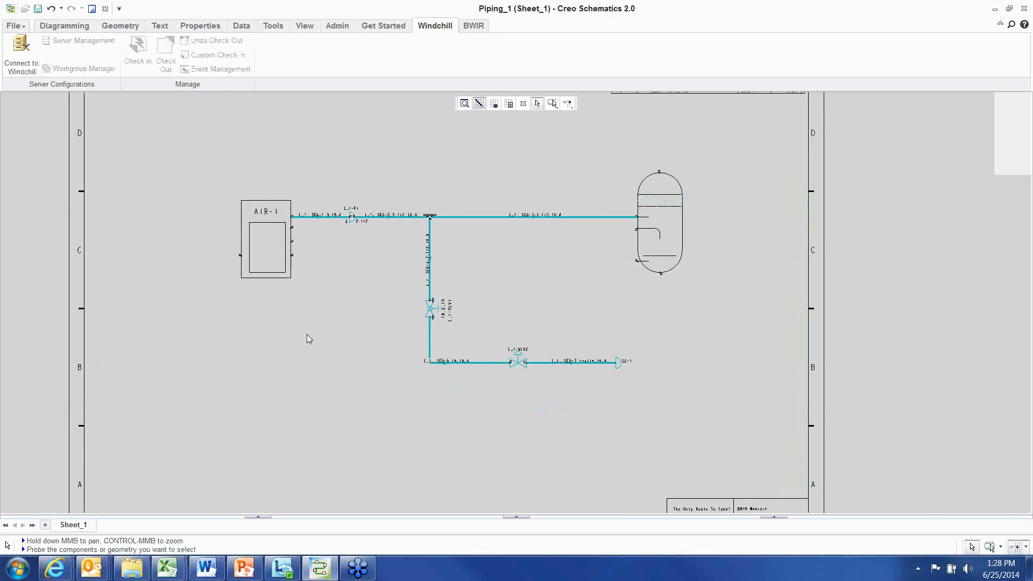
# Route a ducting line from the AIR-1 vessel's side port down and across into free space, then exit the tool
pyautogui.click(480, 27)
pyautogui.click(266, 51)
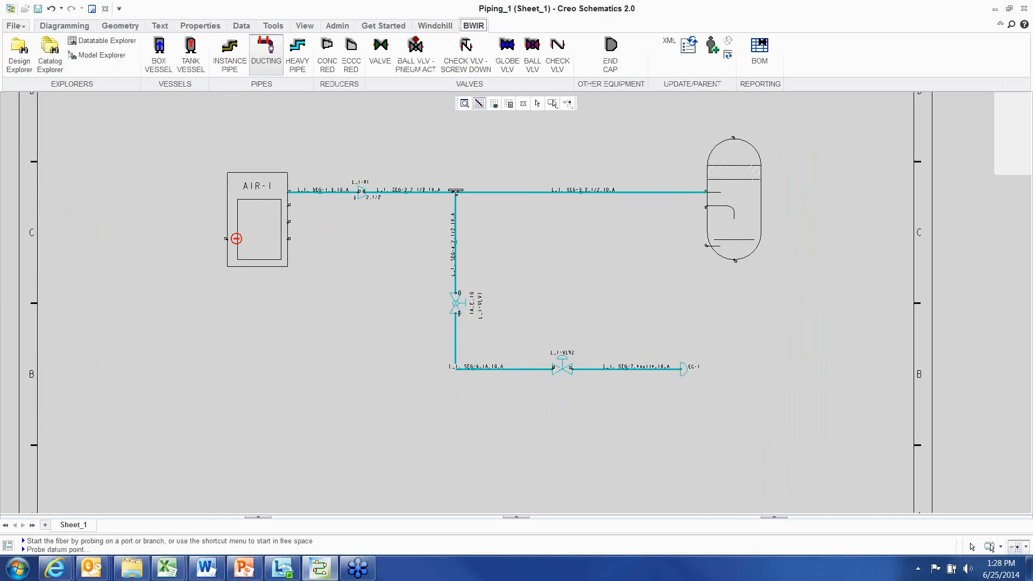
pyautogui.click(225, 238)
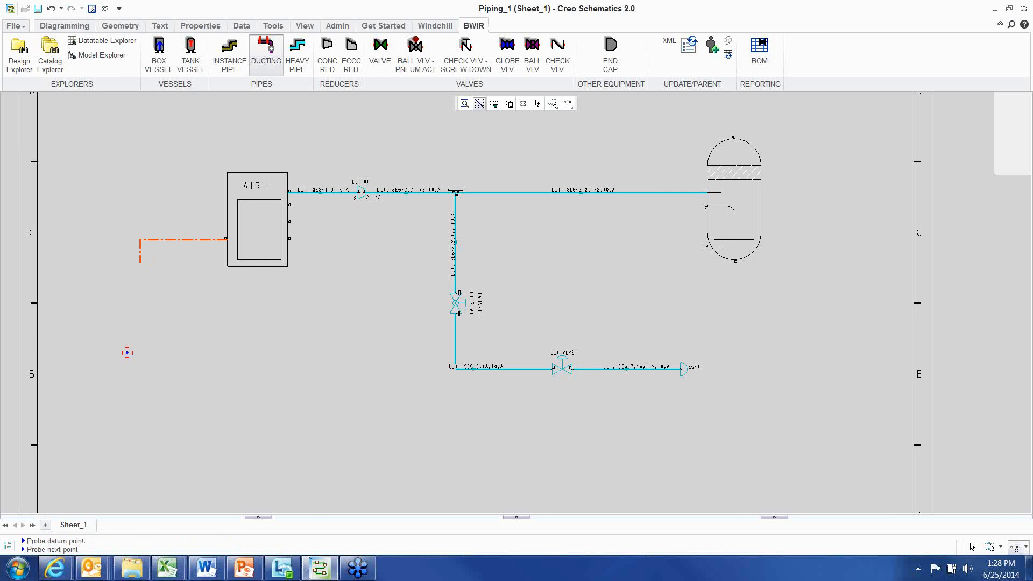
pyautogui.click(284, 461)
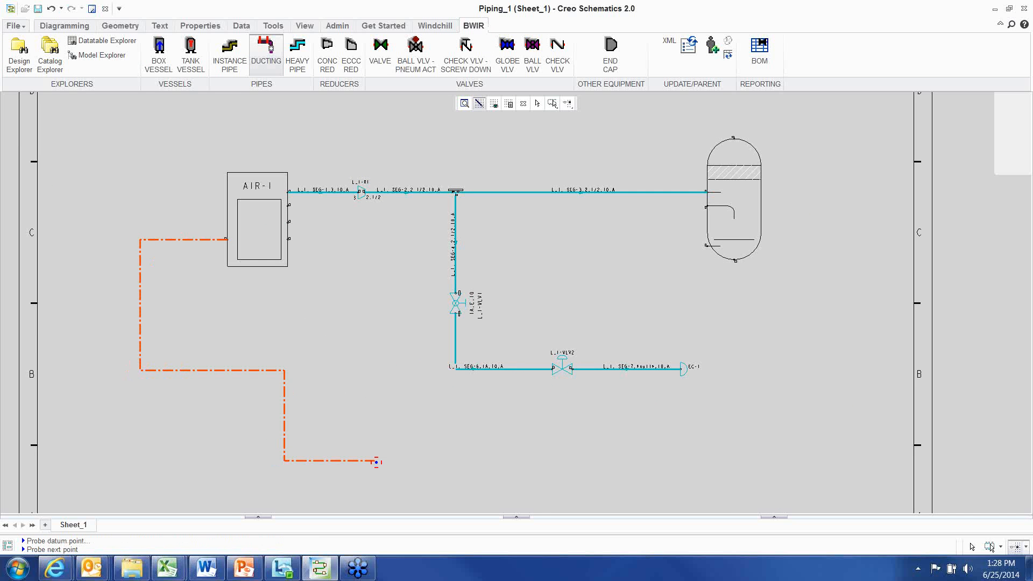
pyautogui.rightClick(376, 338)
pyautogui.click(400, 348)
pyautogui.scroll(3, 169, 289)
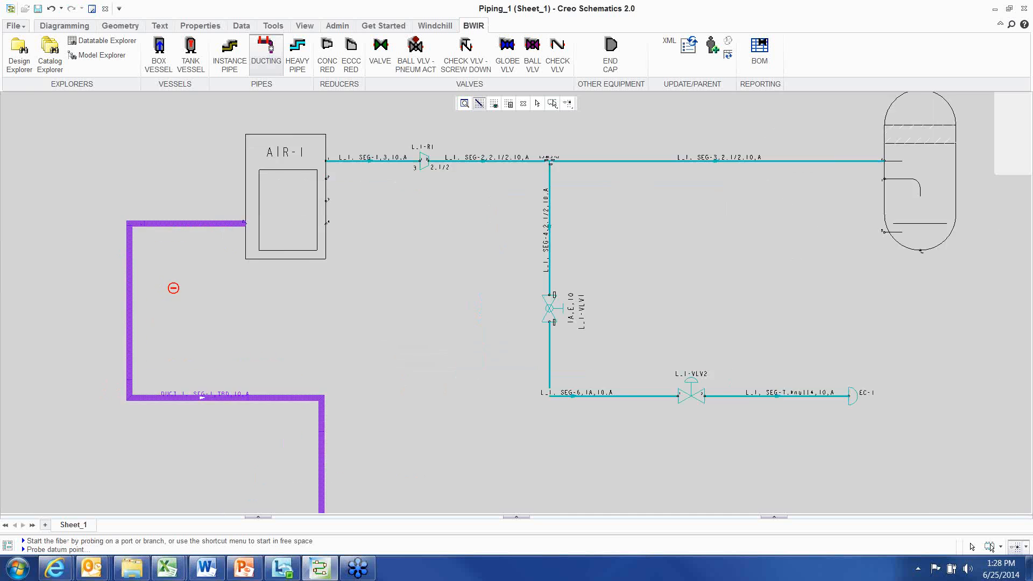
pyautogui.rightClick(165, 242)
pyautogui.click(197, 383)
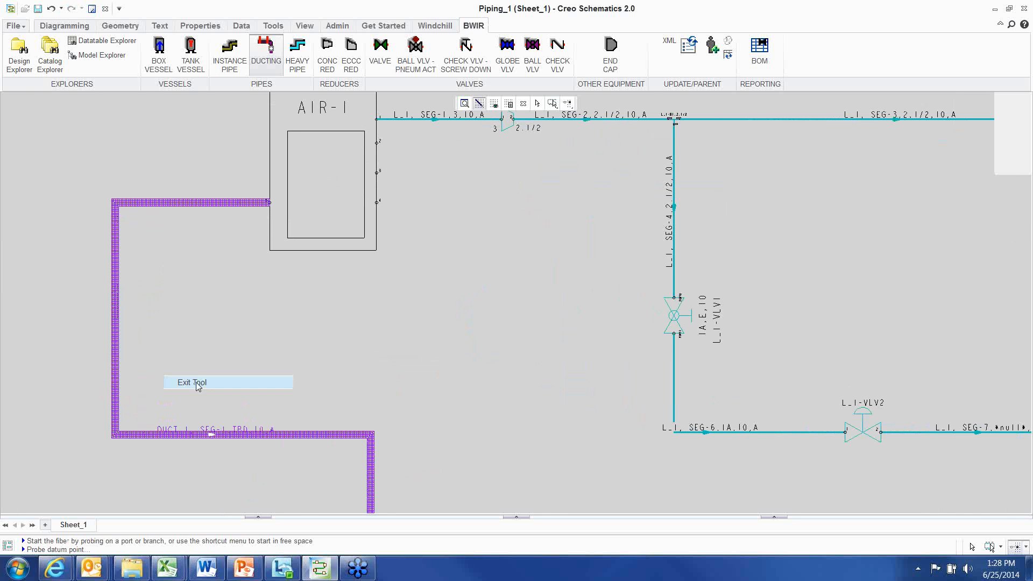
pyautogui.scroll(-2, 202, 260)
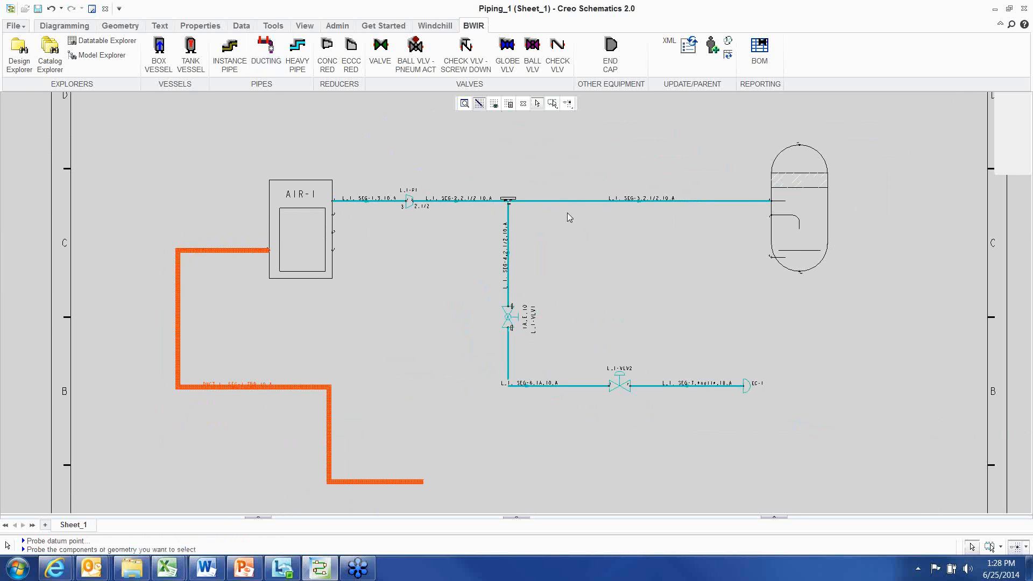
pyautogui.scroll(-1, 560, 322)
pyautogui.moveTo(560, 322); pyautogui.dragTo(490, 307, button='middle')
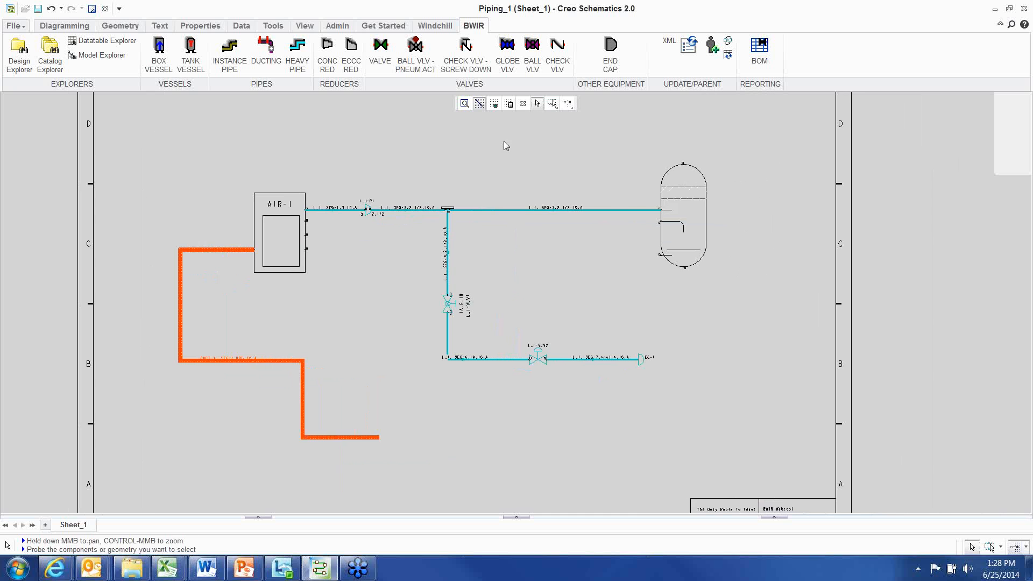
pyautogui.click(692, 281)
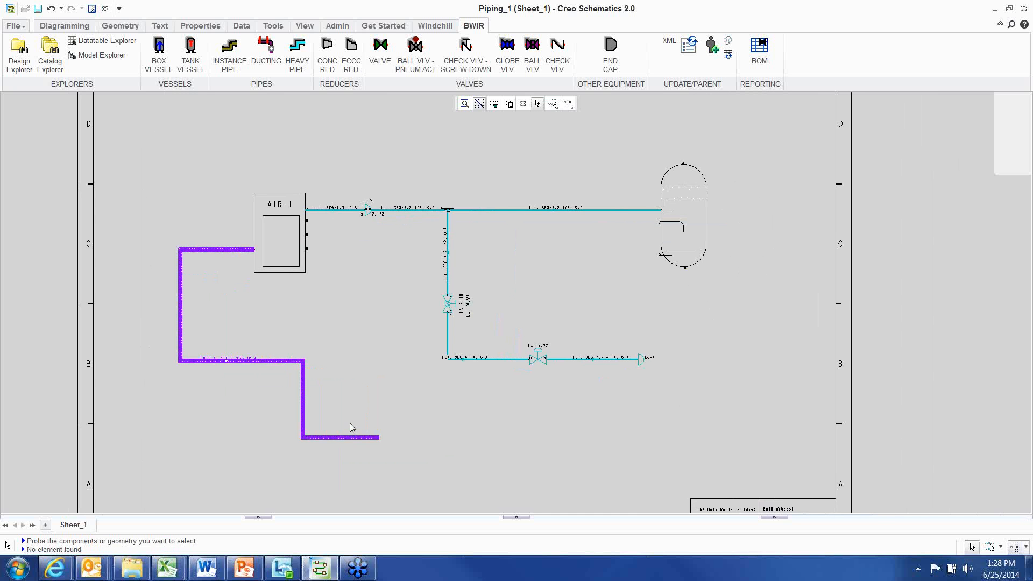
pyautogui.scroll(1, 348, 427)
pyautogui.scroll(-2, 414, 357)
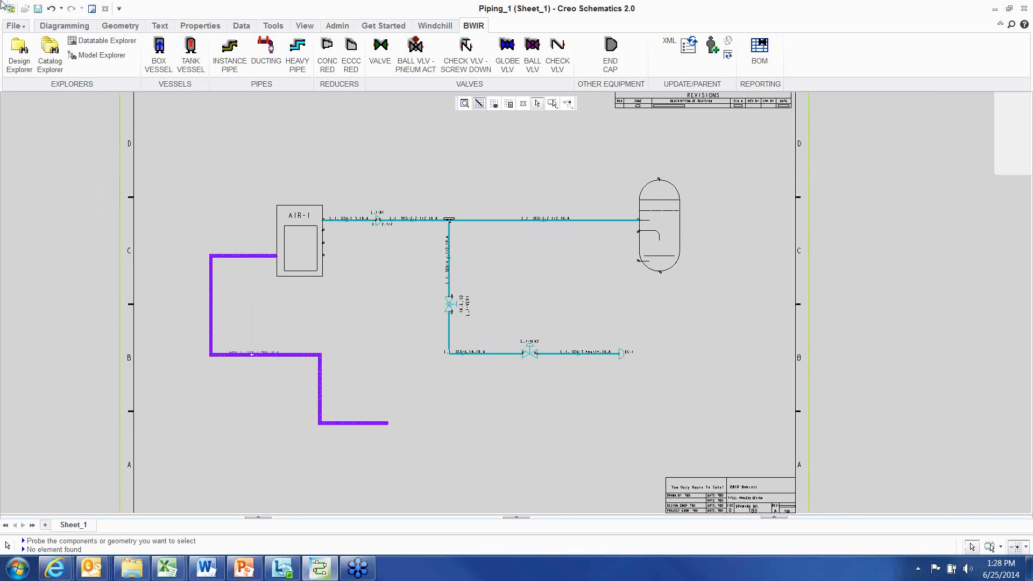
pyautogui.click(14, 25)
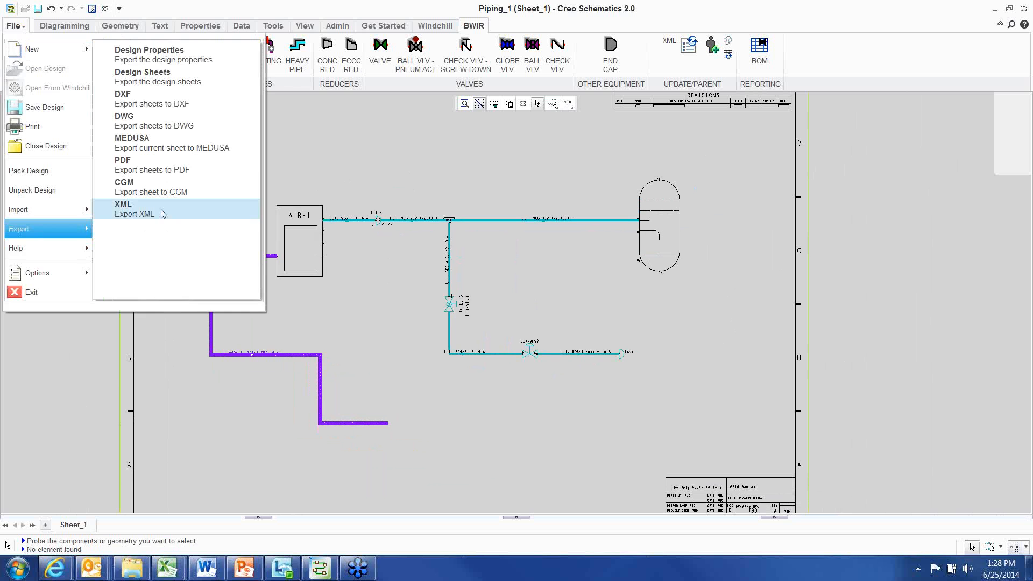
pyautogui.click(160, 212)
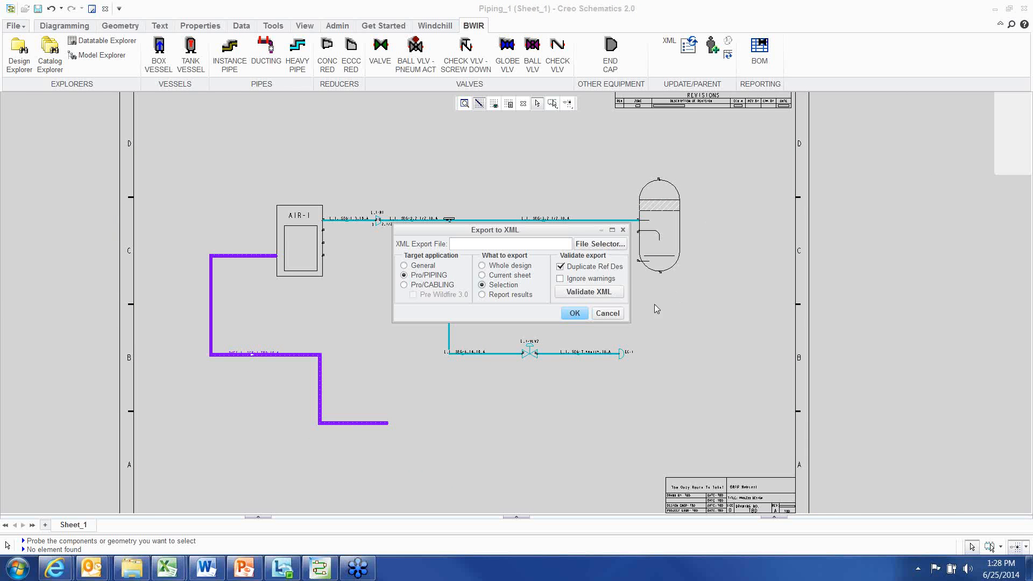
pyautogui.click(607, 313)
pyautogui.scroll(2, 643, 317)
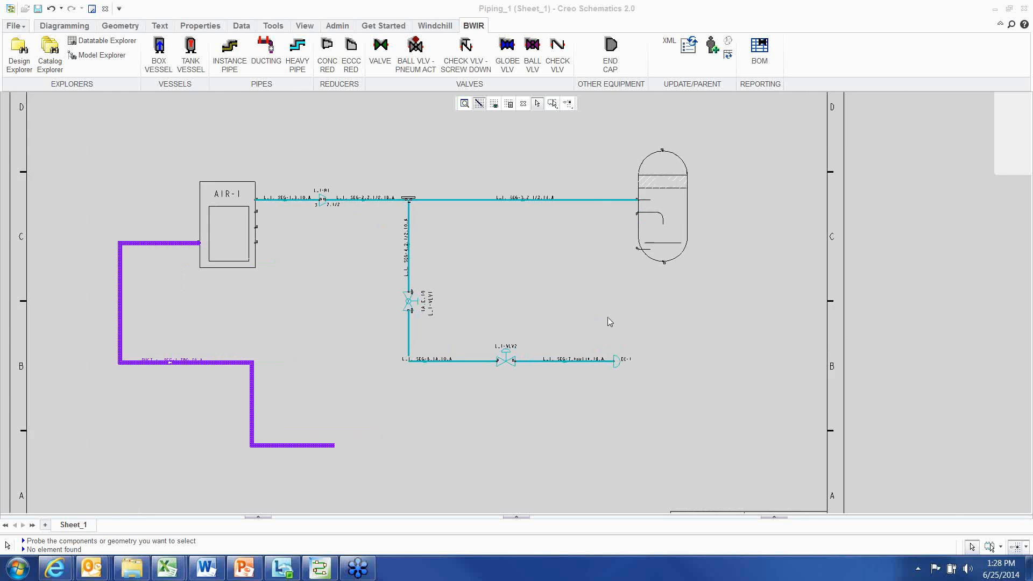
pyautogui.moveTo(618, 318); pyautogui.dragTo(639, 316, button='middle')
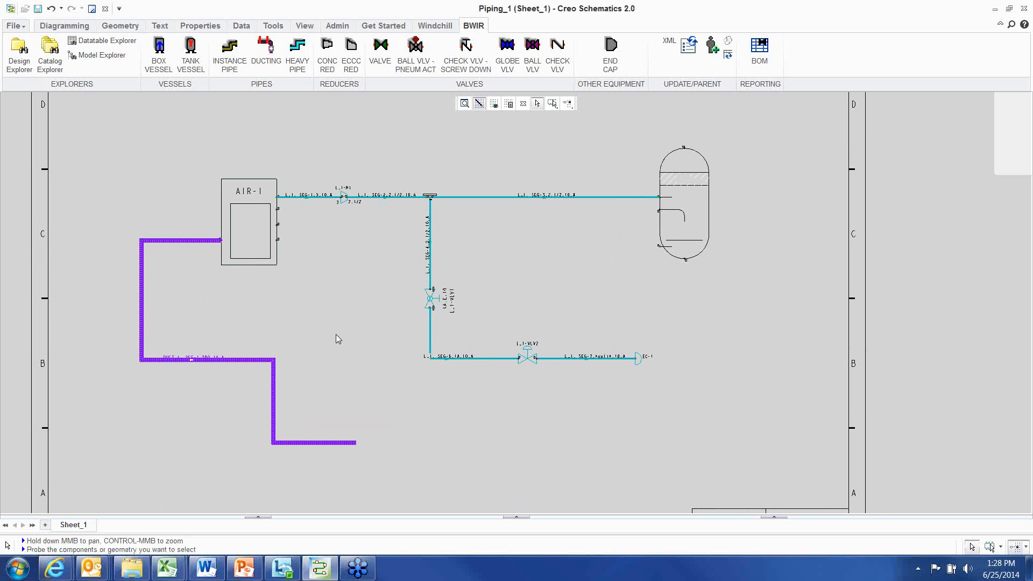
pyautogui.moveTo(355, 330); pyautogui.dragTo(348, 302, button='middle')
pyautogui.scroll(1, 356, 299)
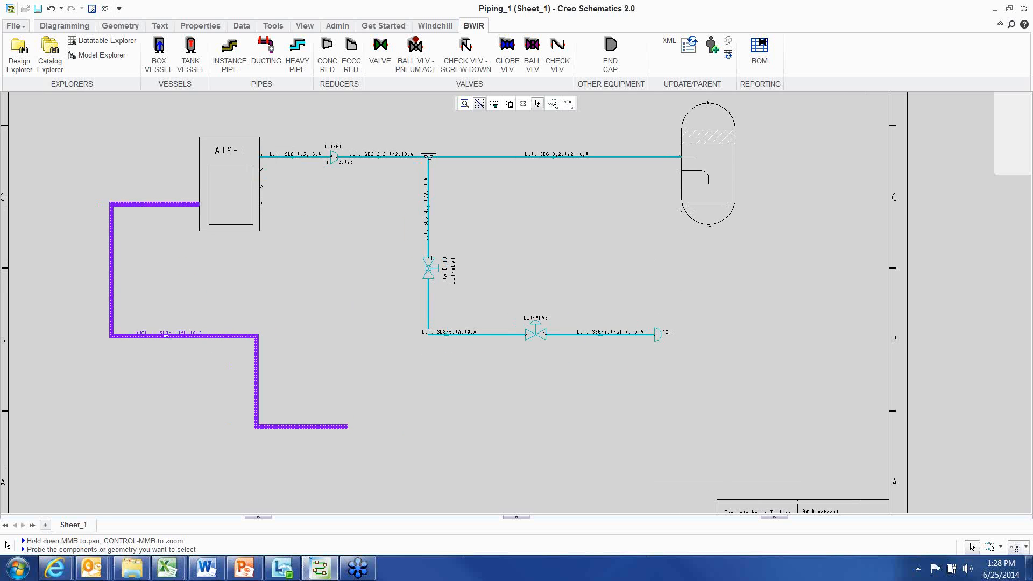
pyautogui.moveTo(377, 240); pyautogui.dragTo(400, 291, button='middle')
pyautogui.scroll(-1, 393, 263)
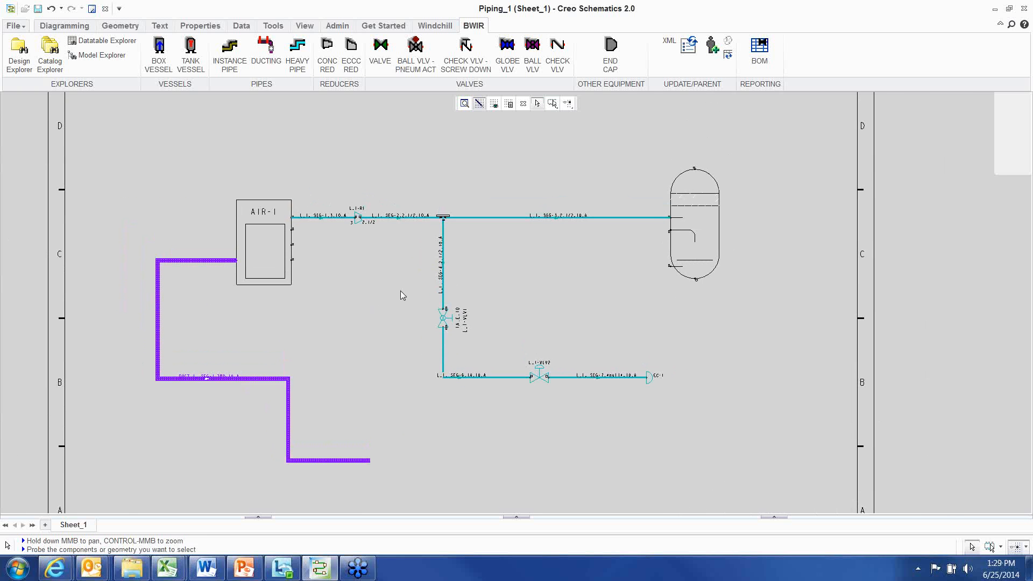
pyautogui.scroll(-2, 401, 291)
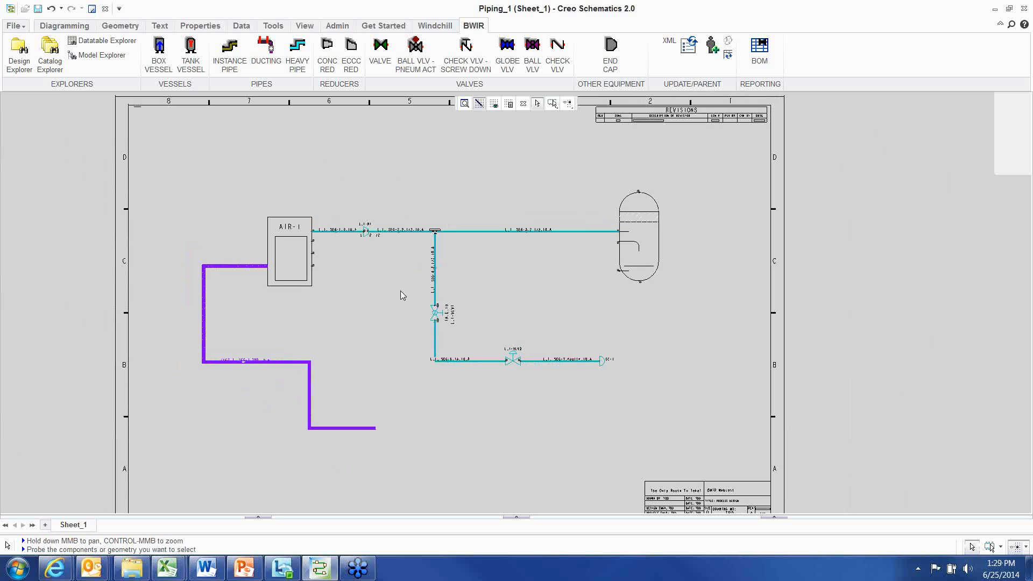
pyautogui.scroll(1, 400, 291)
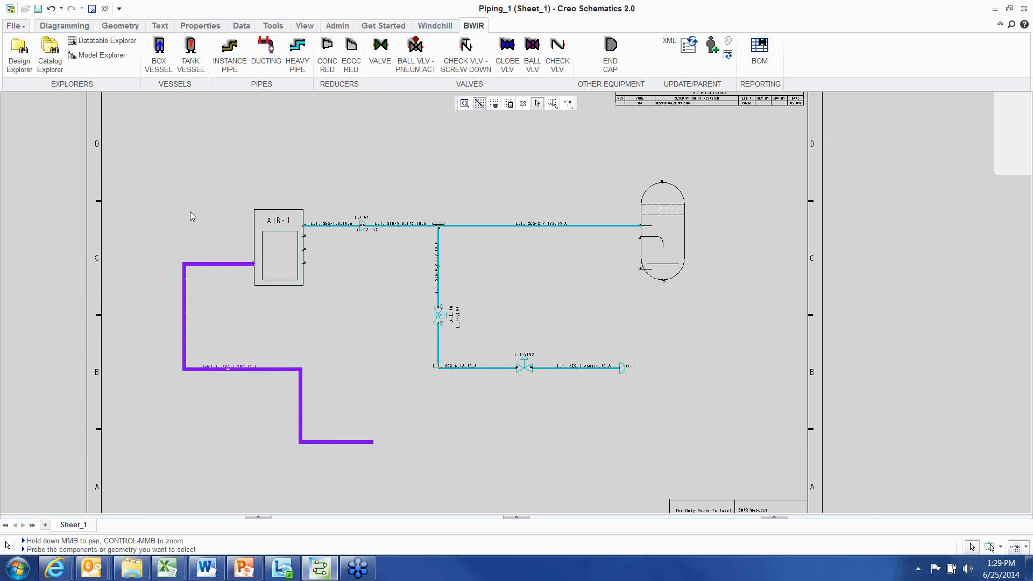
# Close the design without saving changes
pyautogui.click(15, 26)
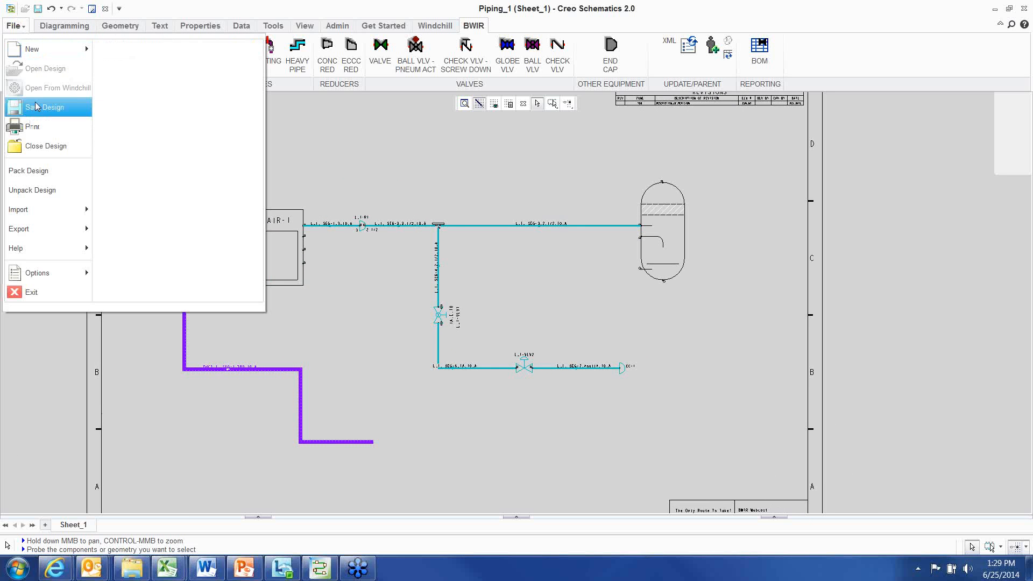
pyautogui.click(39, 145)
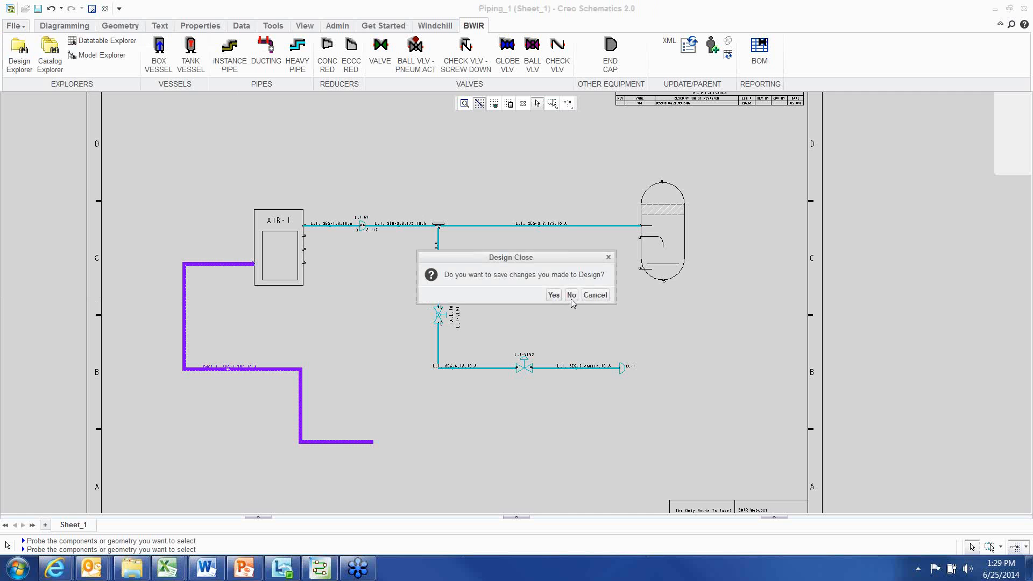
pyautogui.click(572, 295)
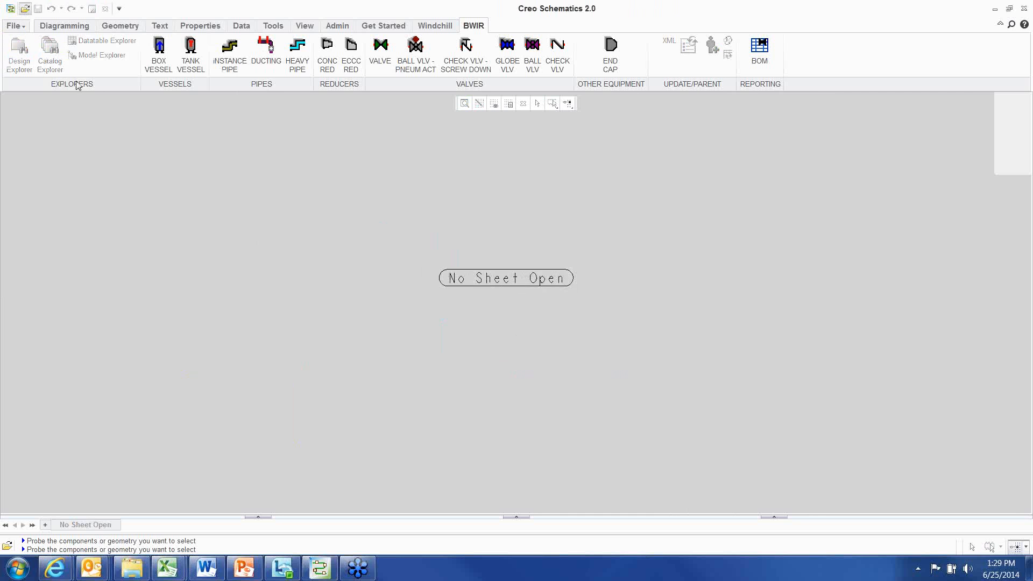
# Open the PIPING_1 design from the DESIGNS-DEMO folder
pyautogui.hotkey('ctrl', 'o')
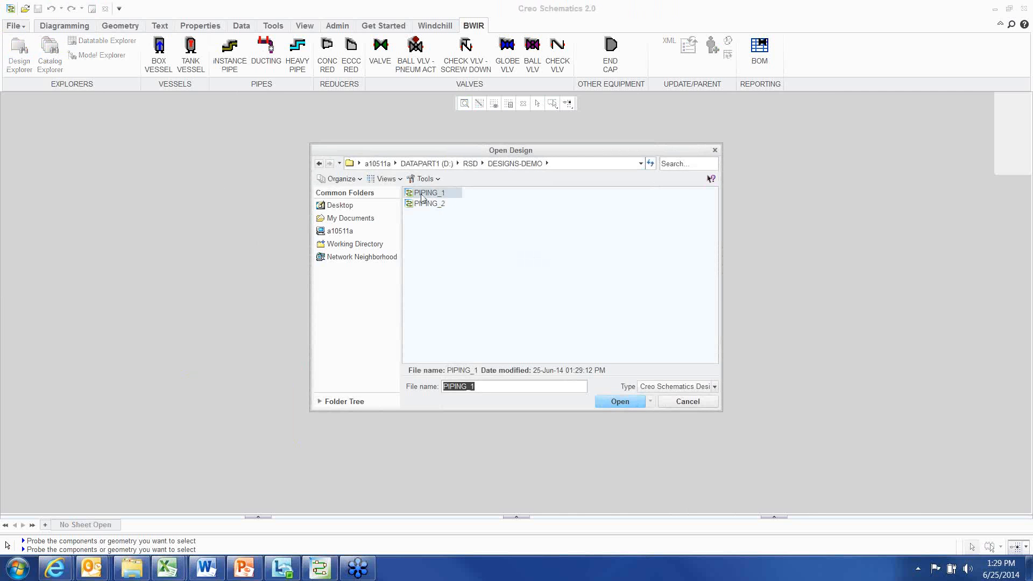
pyautogui.doubleClick(422, 194)
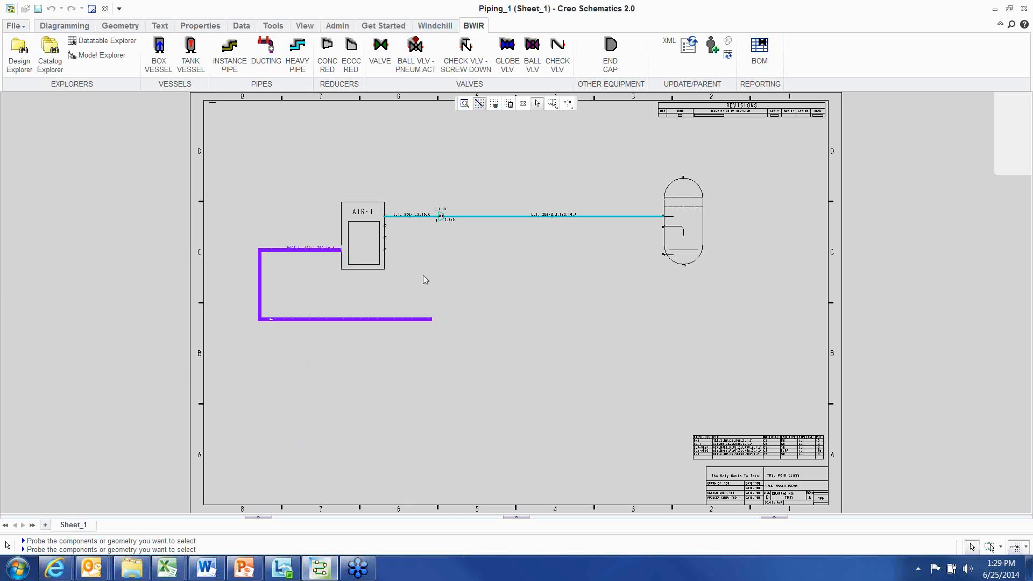
pyautogui.scroll(1, 401, 189)
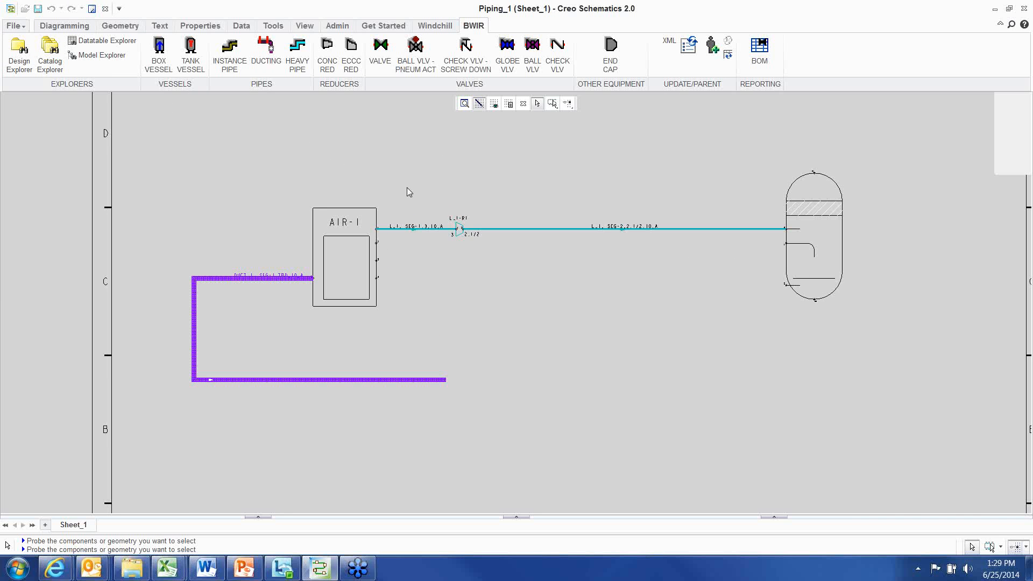
pyautogui.scroll(1, 407, 191)
pyautogui.moveTo(405, 201); pyautogui.dragTo(396, 236, button='middle')
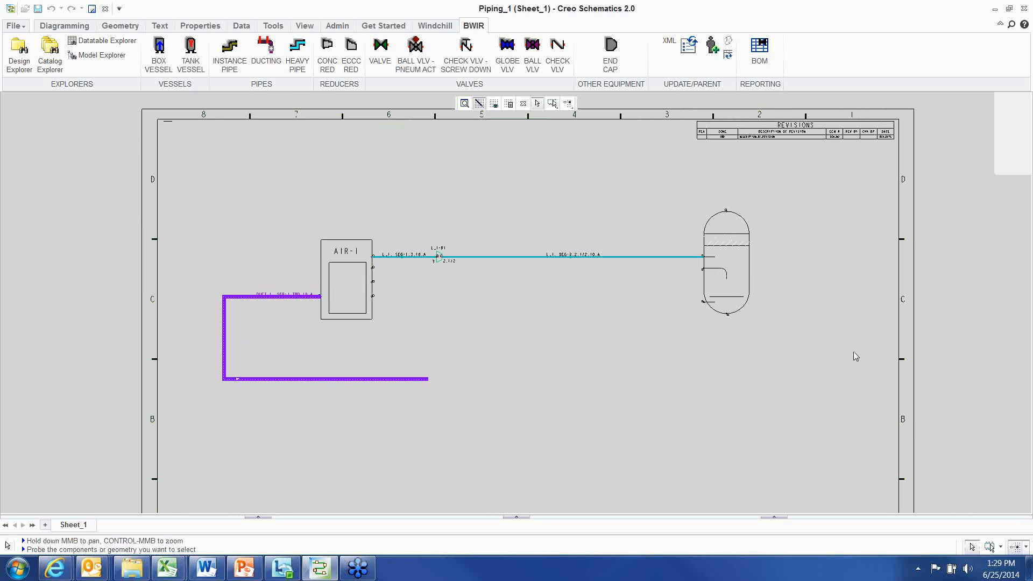
pyautogui.scroll(1, 520, 312)
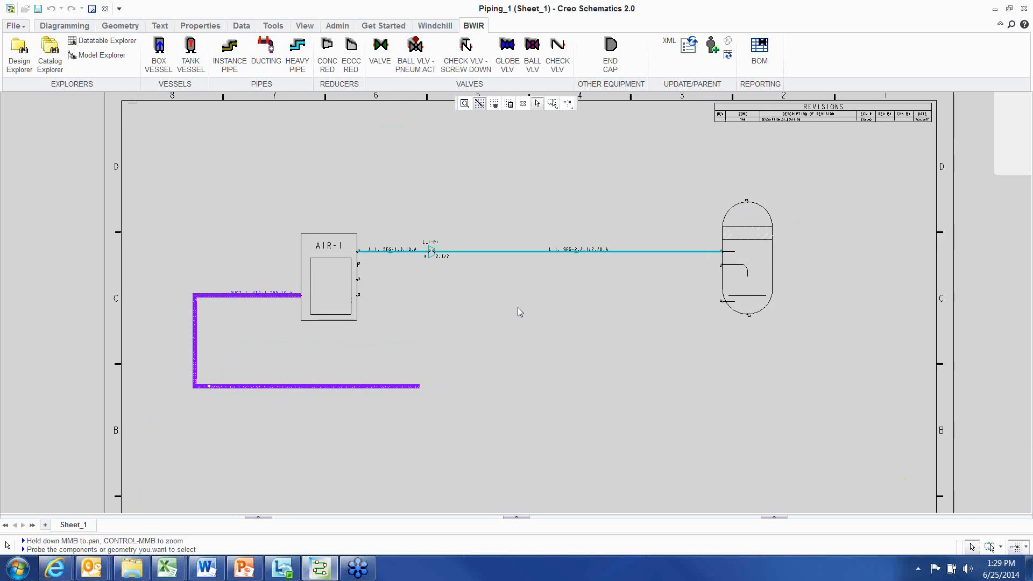
pyautogui.scroll(-1, 519, 312)
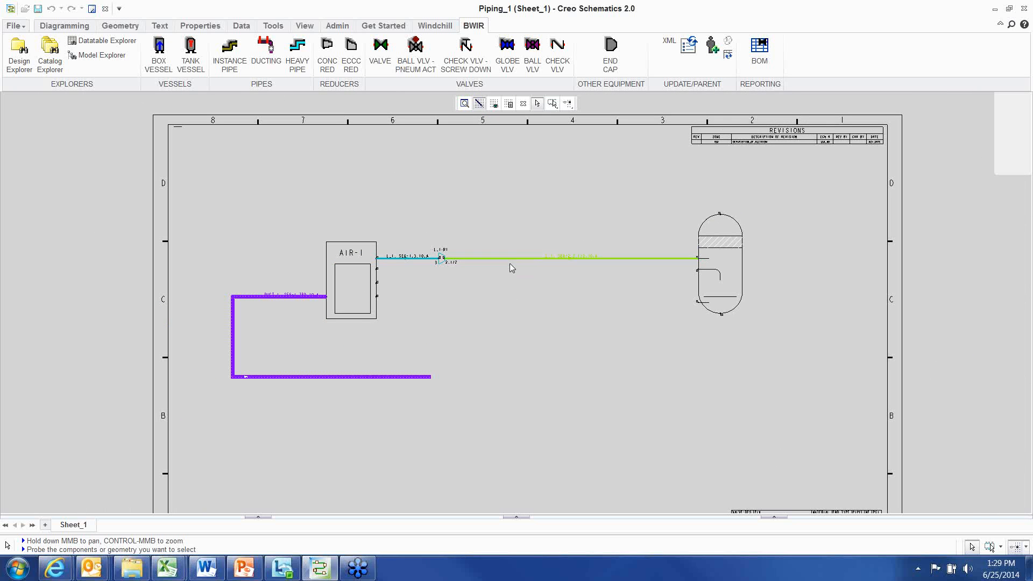
pyautogui.scroll(1, 577, 346)
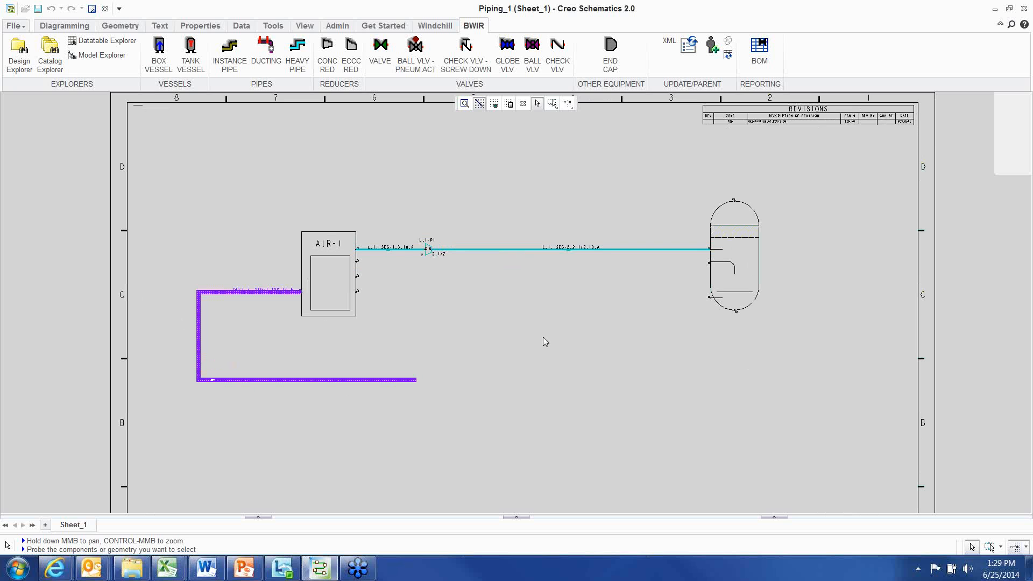
pyautogui.scroll(-1, 543, 337)
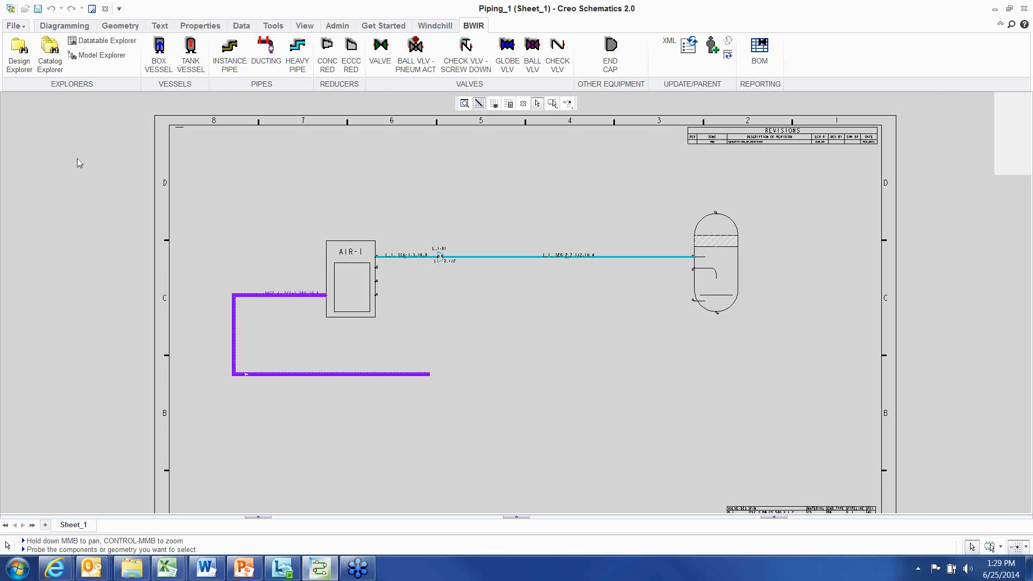
pyautogui.click(15, 25)
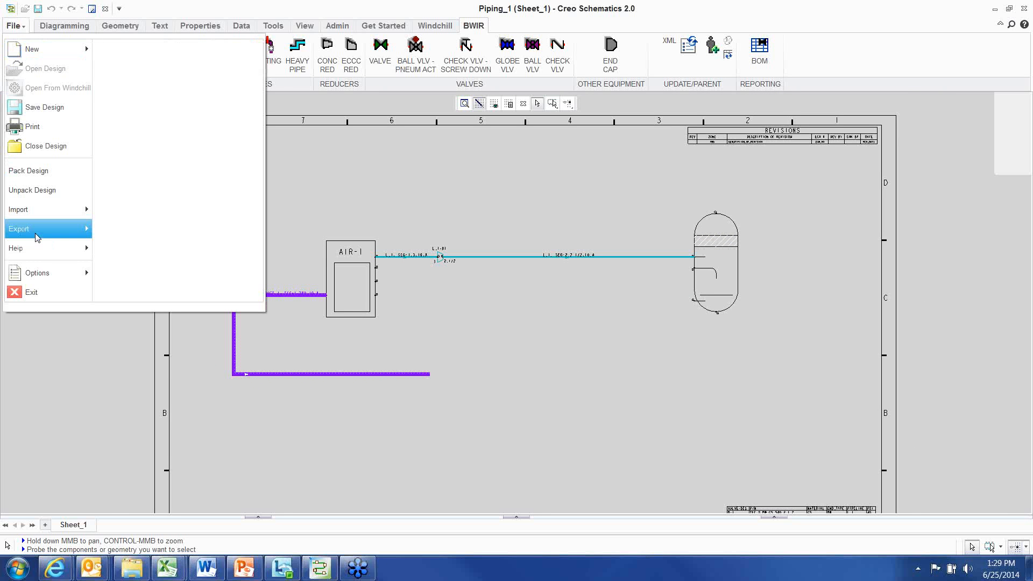
pyautogui.moveTo(36, 237)
pyautogui.click(194, 76)
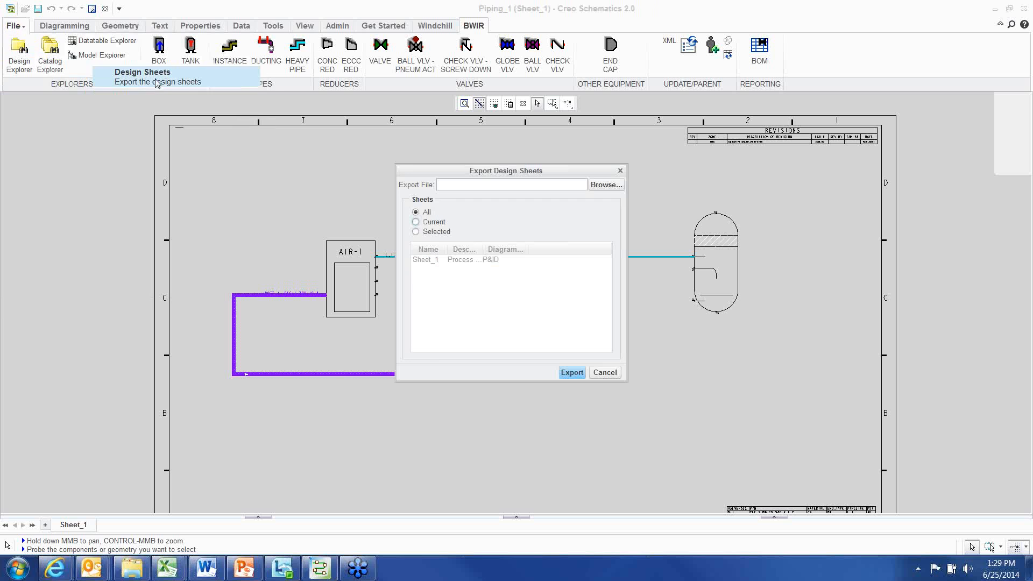
pyautogui.click(416, 221)
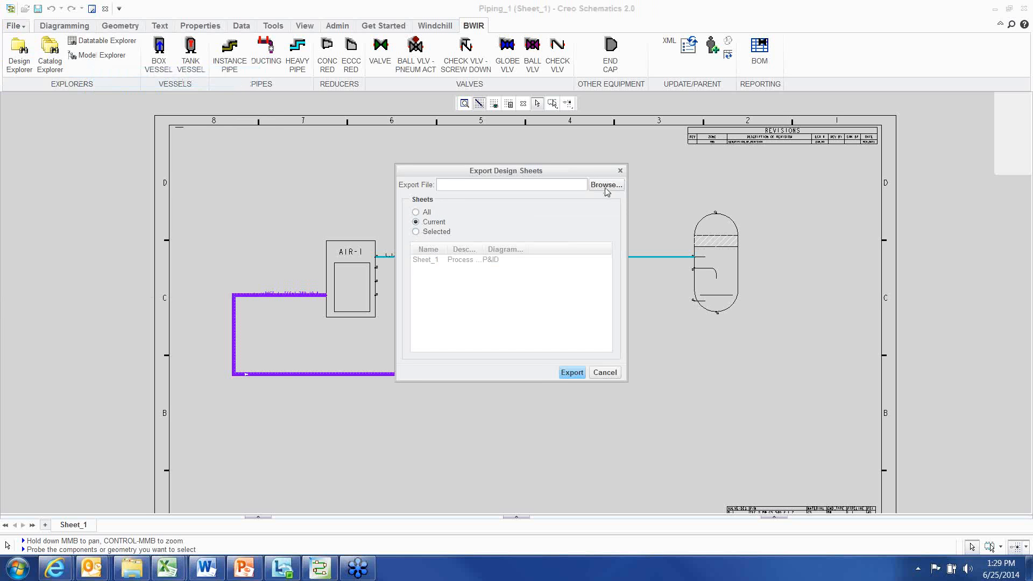
pyautogui.moveTo(556, 176); pyautogui.dragTo(536, 173)
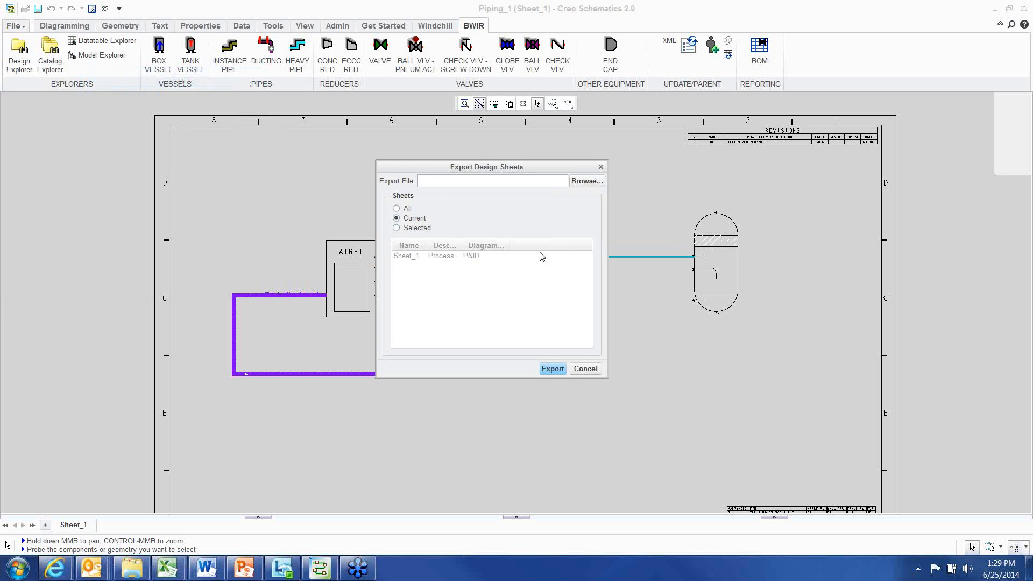
pyautogui.click(586, 369)
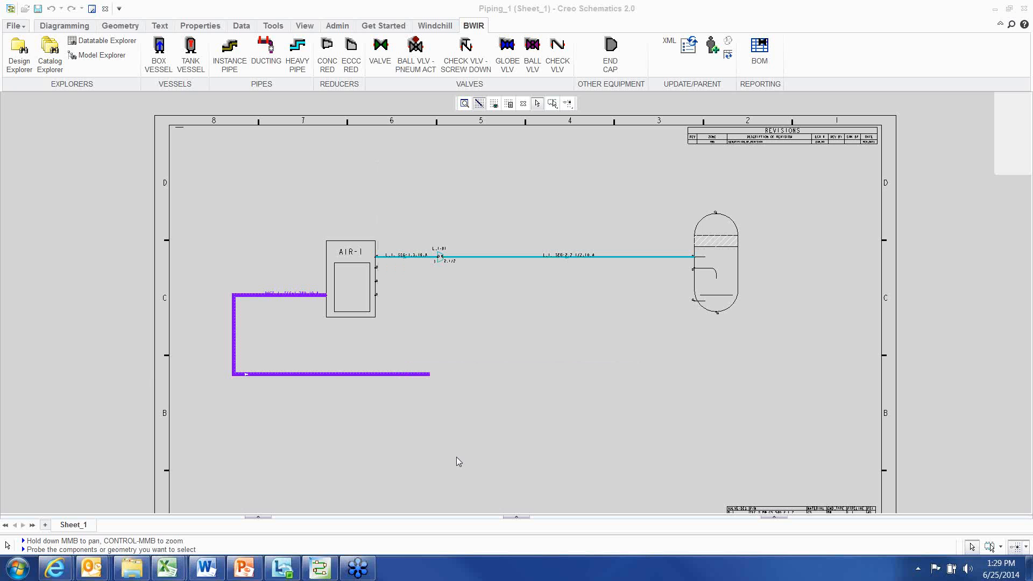
# Start importing design sheets from the SHEET-1.sheets file, keeping both review steps enabled
pyautogui.click(14, 27)
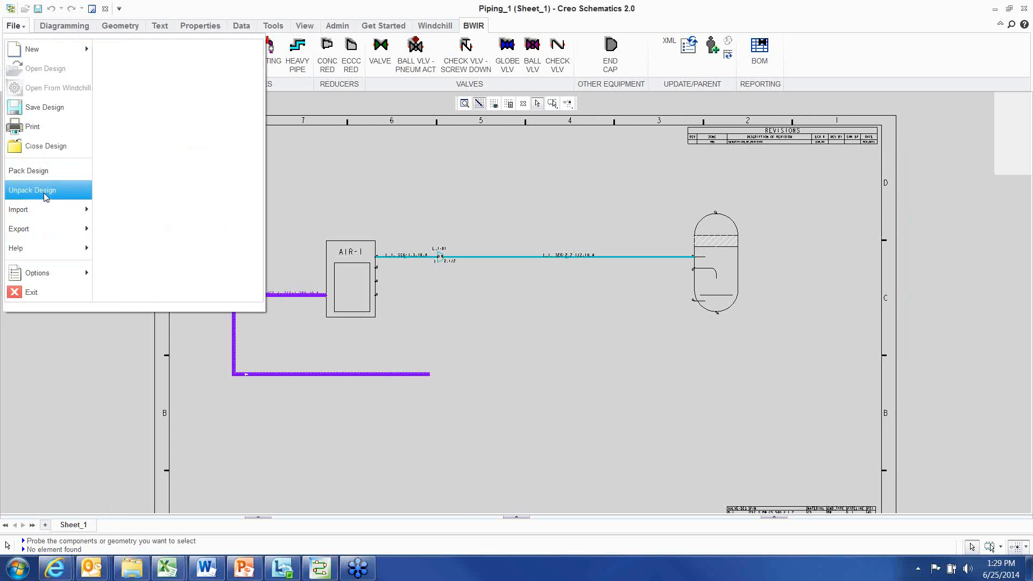
pyautogui.moveTo(48, 210)
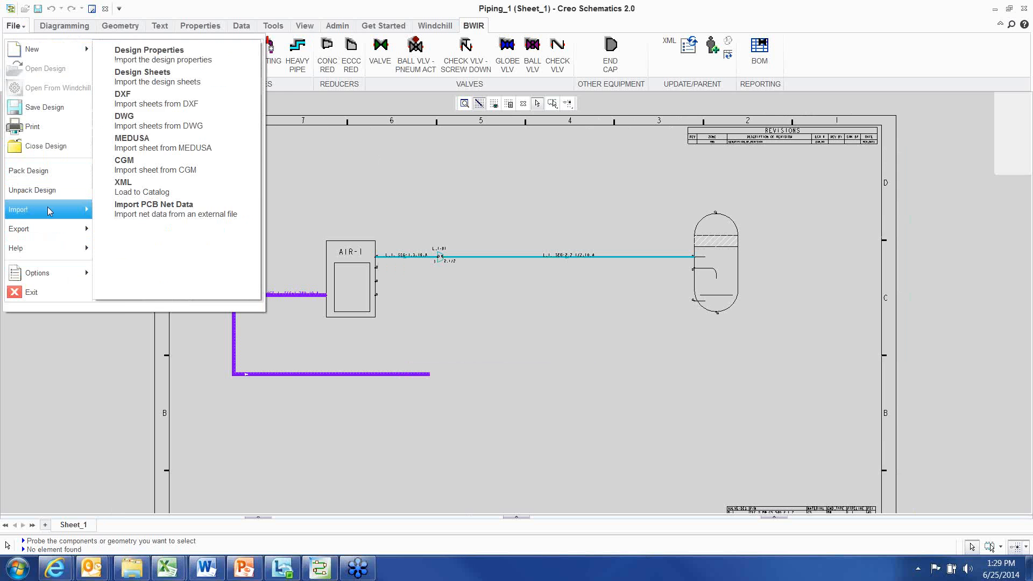
pyautogui.click(142, 75)
pyautogui.click(686, 207)
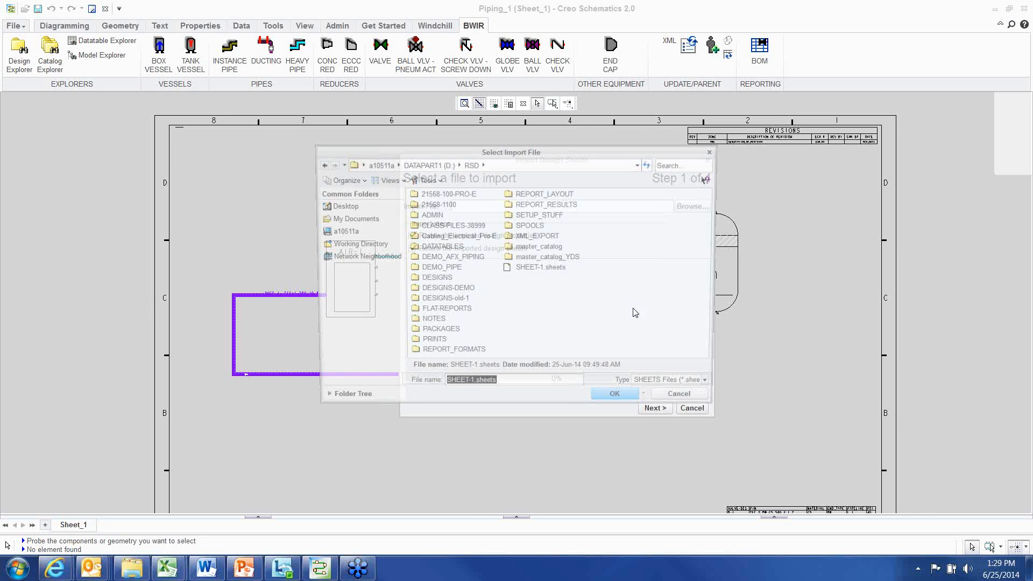
pyautogui.click(538, 268)
pyautogui.click(620, 402)
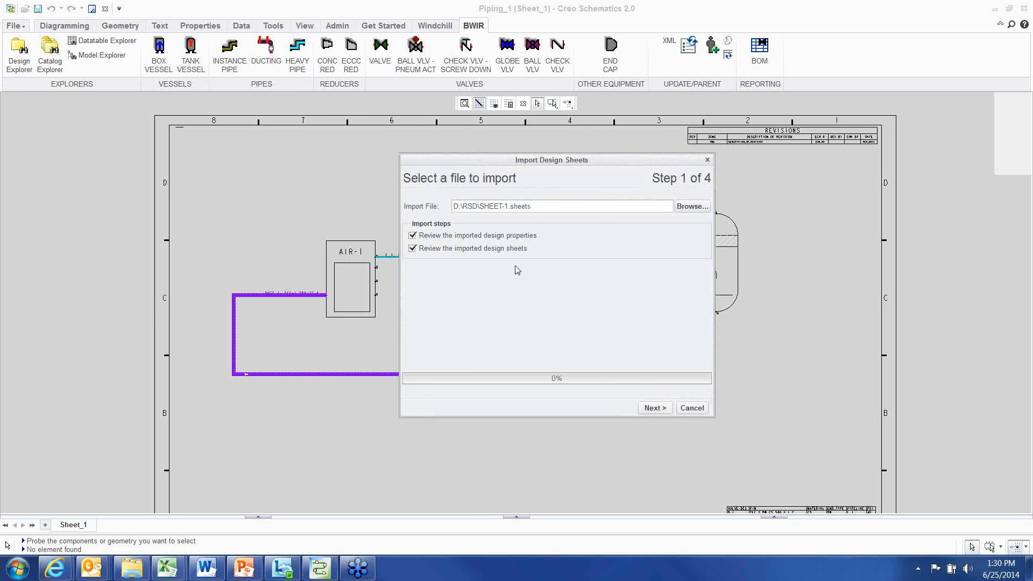
pyautogui.moveTo(541, 161); pyautogui.dragTo(491, 163)
pyautogui.click(606, 411)
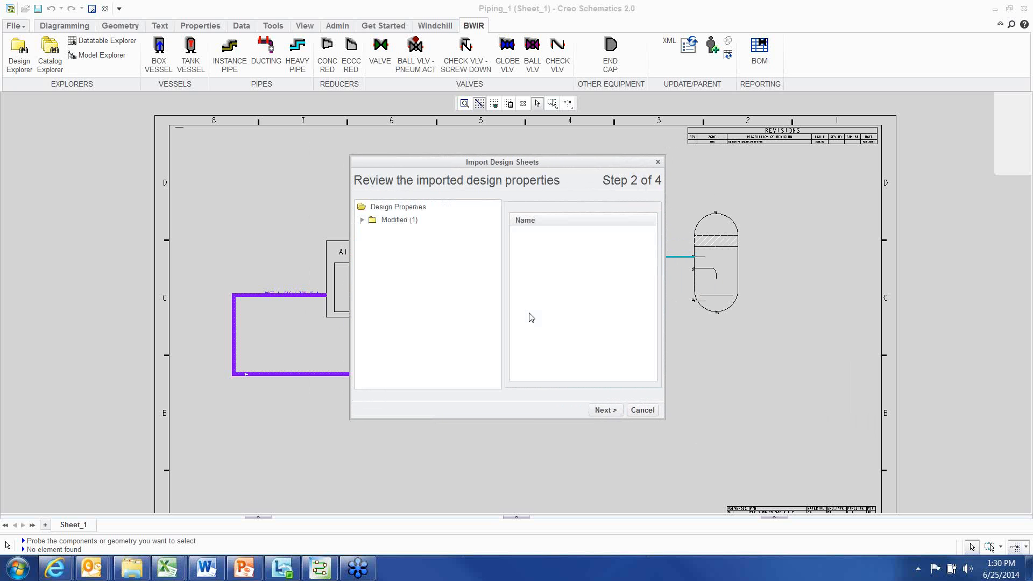
# Review the imported END_CAP block's shapes and component parameters against the original, then close the comparison
pyautogui.click(362, 219)
pyautogui.click(373, 233)
pyautogui.click(414, 246)
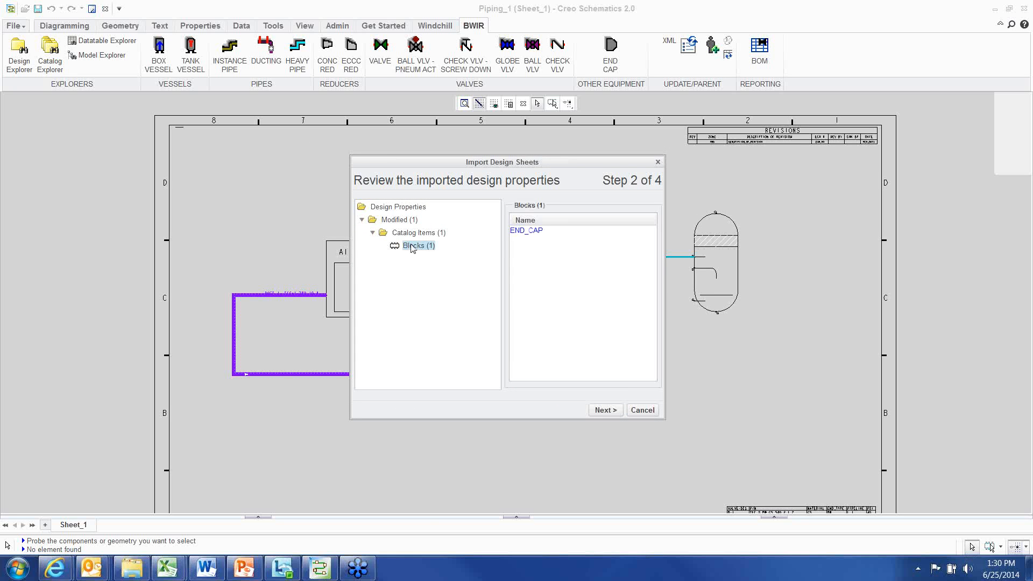
pyautogui.click(525, 235)
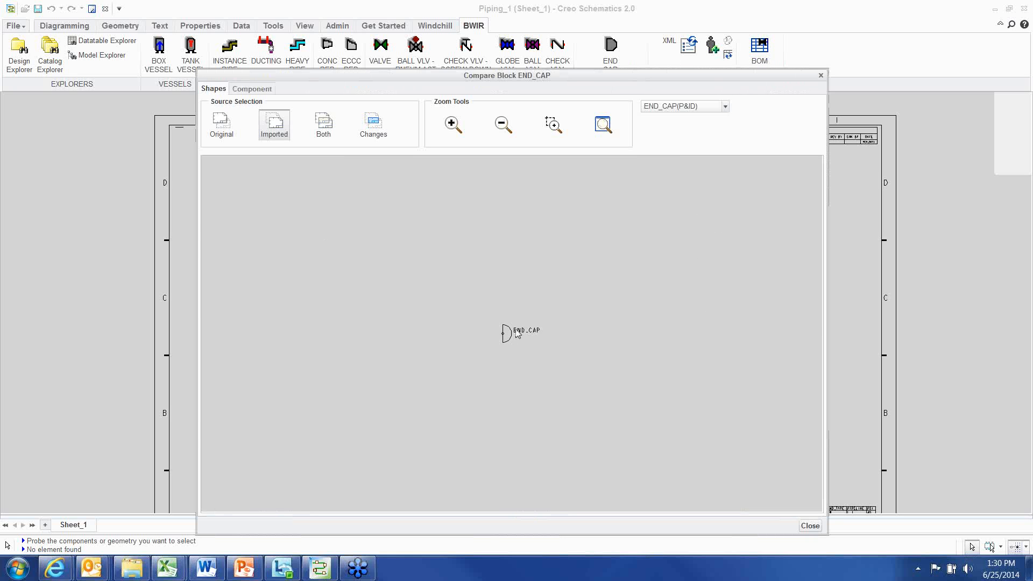
pyautogui.click(324, 124)
pyautogui.click(275, 126)
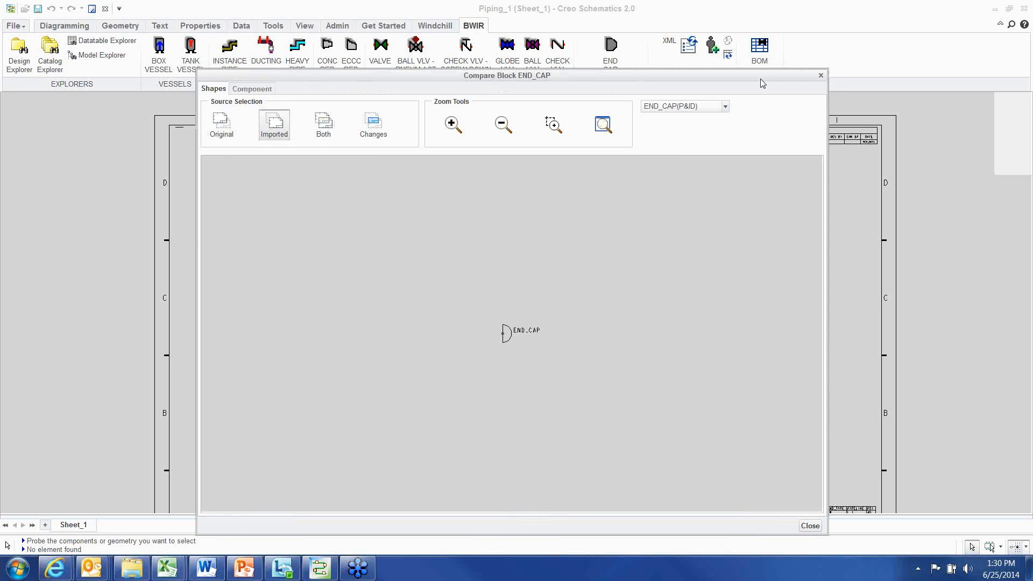
pyautogui.click(373, 123)
pyautogui.click(323, 124)
pyautogui.click(275, 125)
pyautogui.click(250, 89)
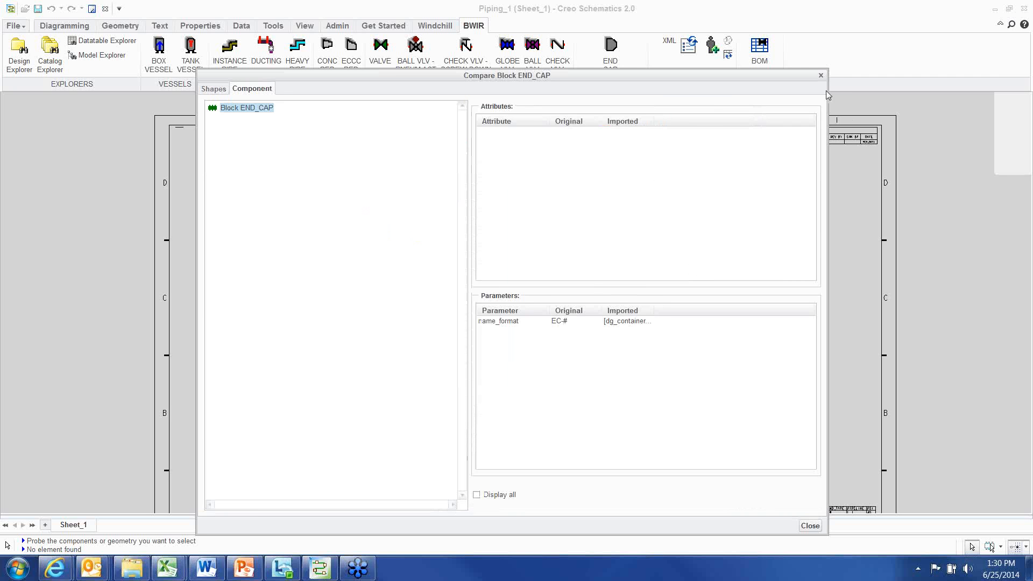
pyautogui.click(821, 75)
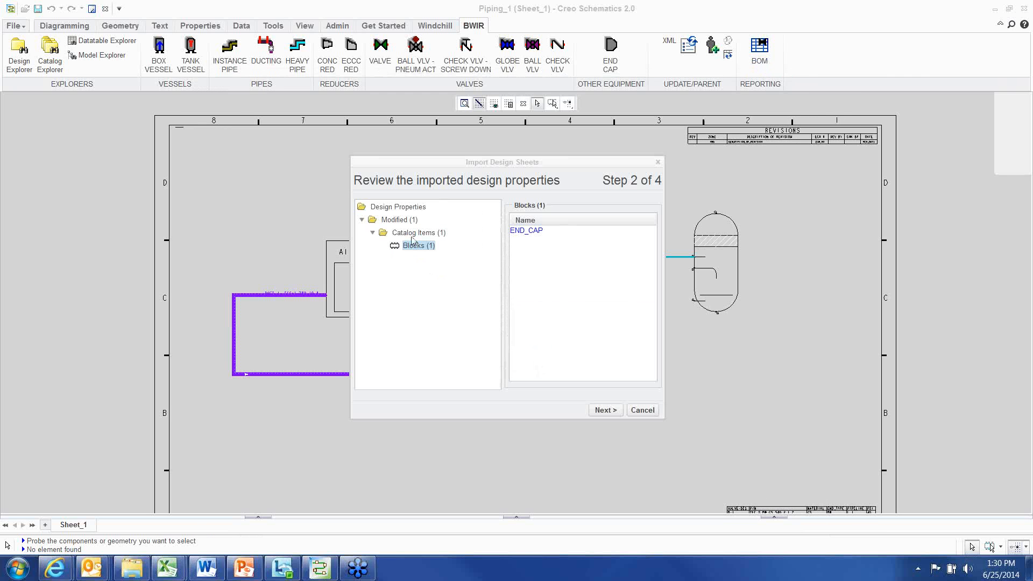
# Advance to sheet selection and compare Sheet_1's original, imported, combined and changed views
pyautogui.click(603, 410)
pyautogui.moveTo(560, 163); pyautogui.dragTo(430, 196)
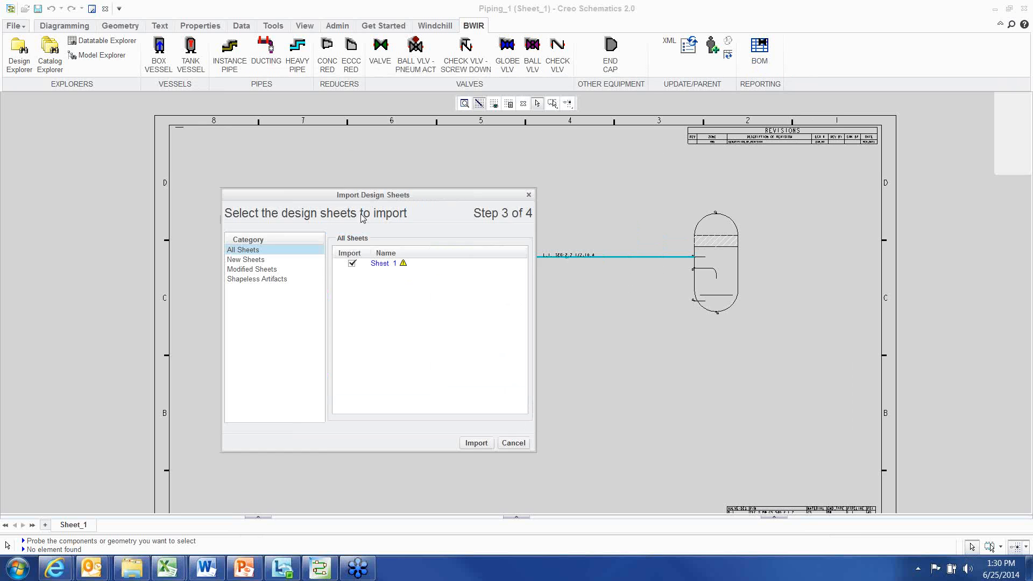
pyautogui.moveTo(363, 217); pyautogui.dragTo(129, 326)
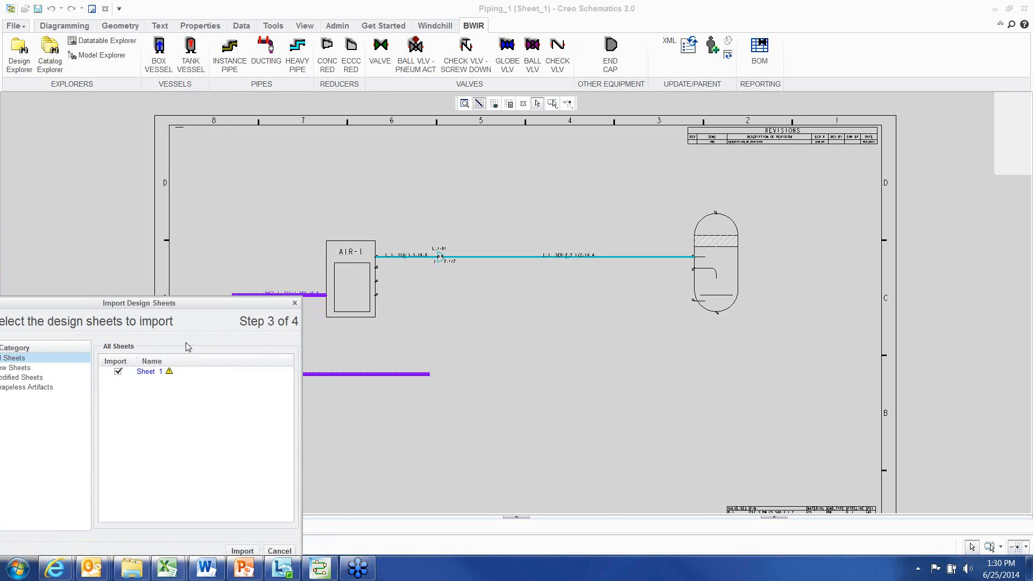
pyautogui.click(146, 372)
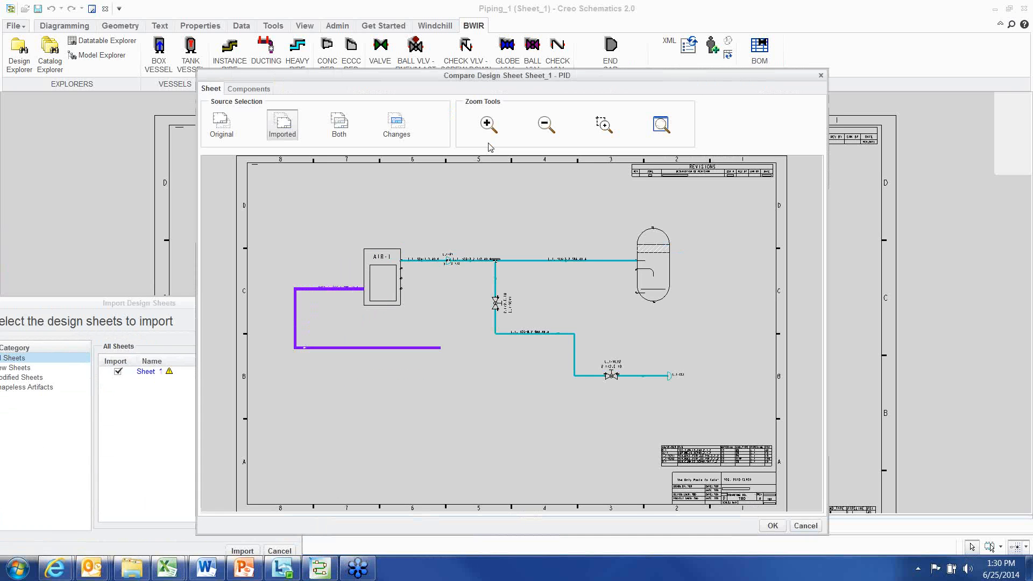
pyautogui.moveTo(524, 80); pyautogui.dragTo(512, 21)
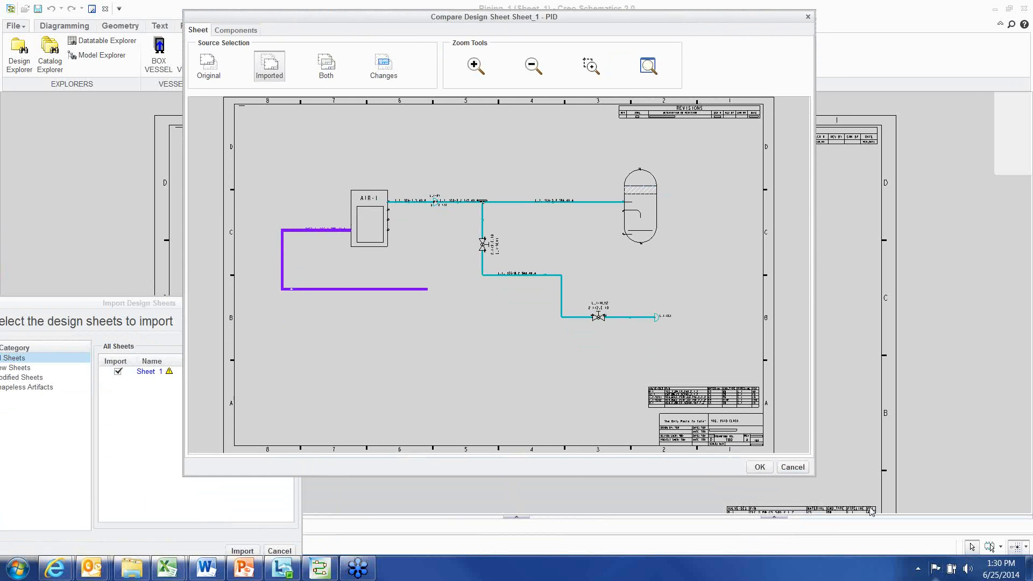
pyautogui.moveTo(819, 477); pyautogui.dragTo(919, 503)
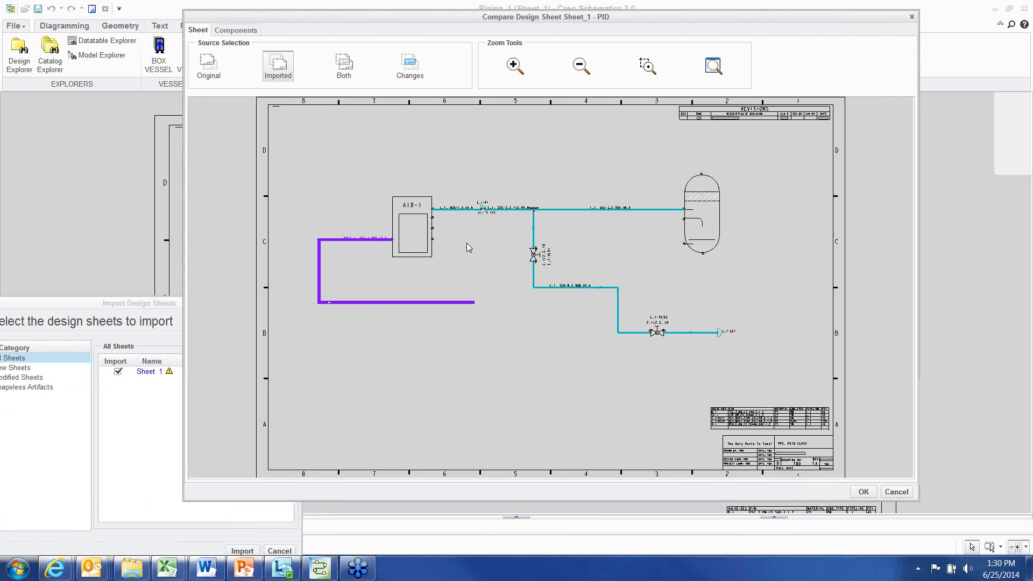
pyautogui.click(209, 66)
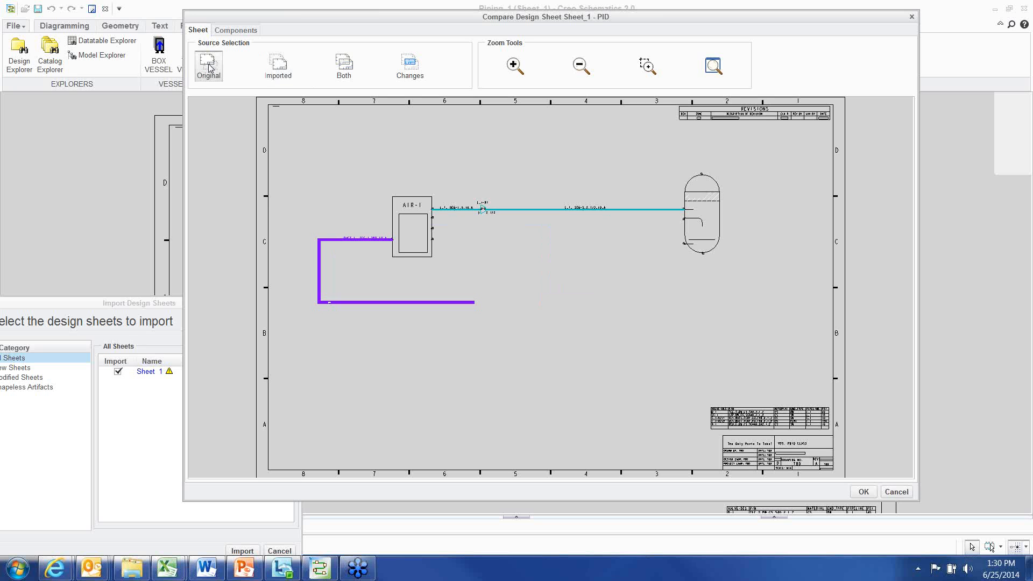
pyautogui.click(280, 72)
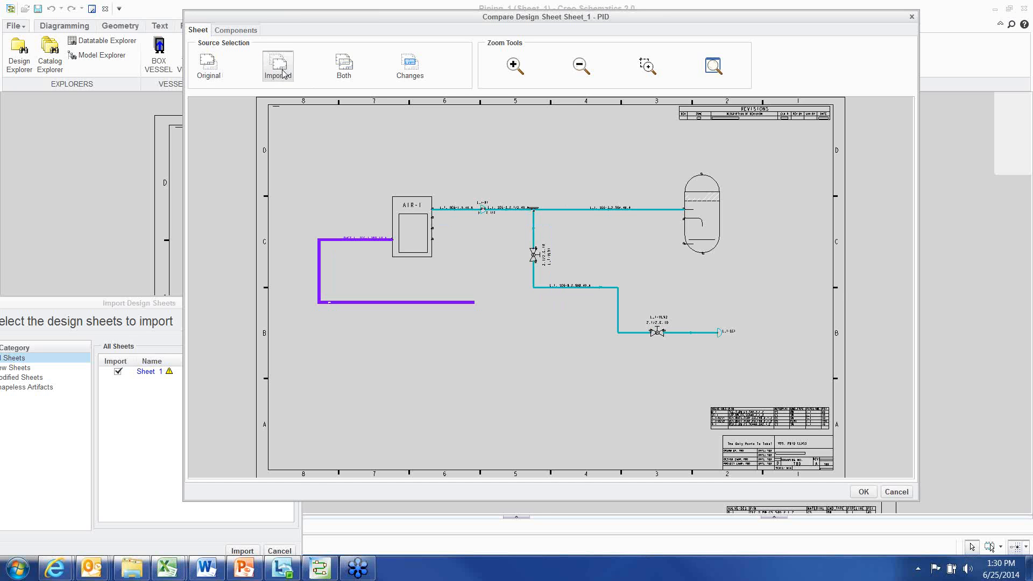
pyautogui.click(346, 67)
pyautogui.click(410, 65)
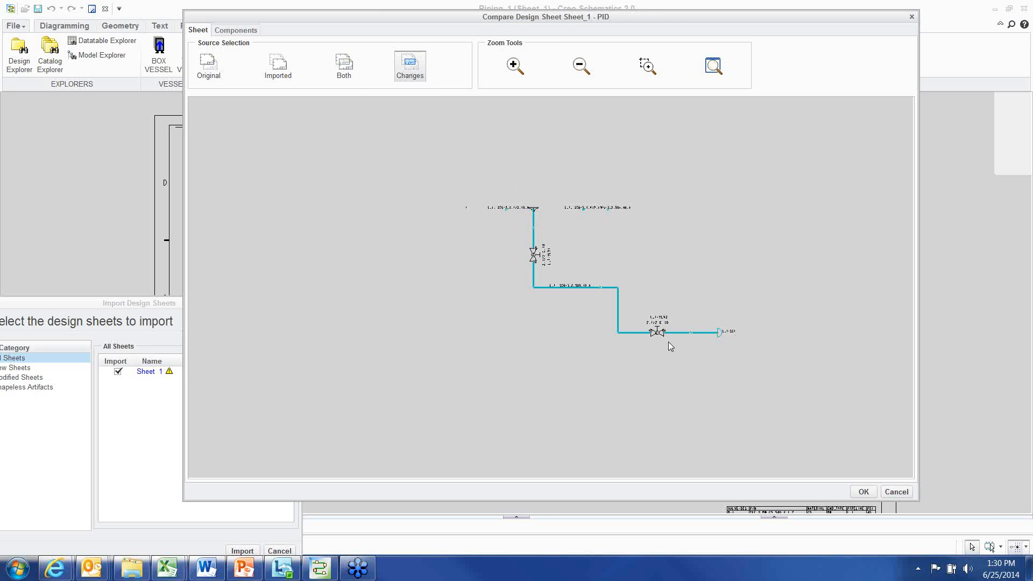
# Inspect Sheet_1's modified components, expanding the tree down to Group L_1 and its attributes
pyautogui.click(226, 30)
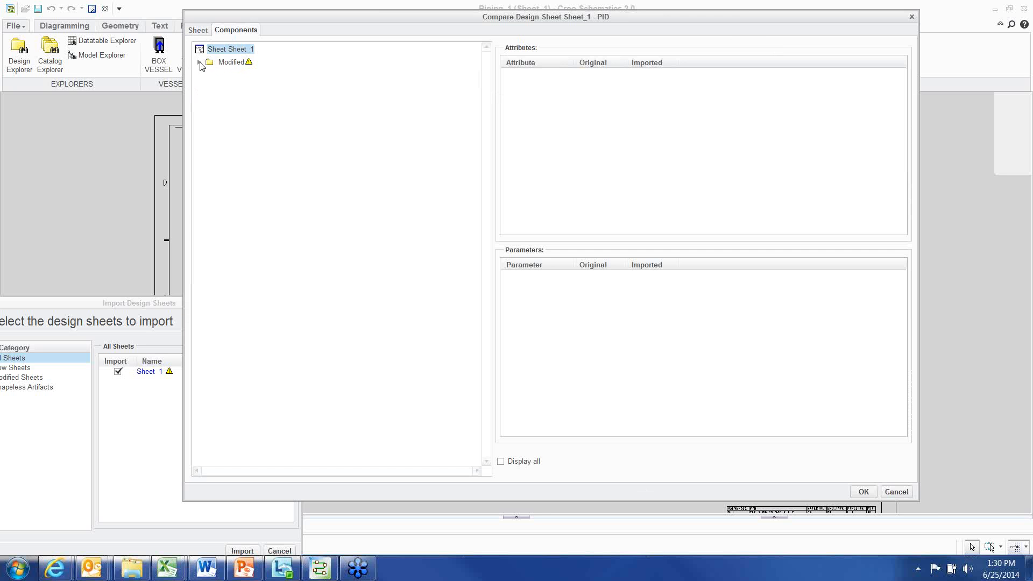
pyautogui.click(200, 62)
pyautogui.click(209, 74)
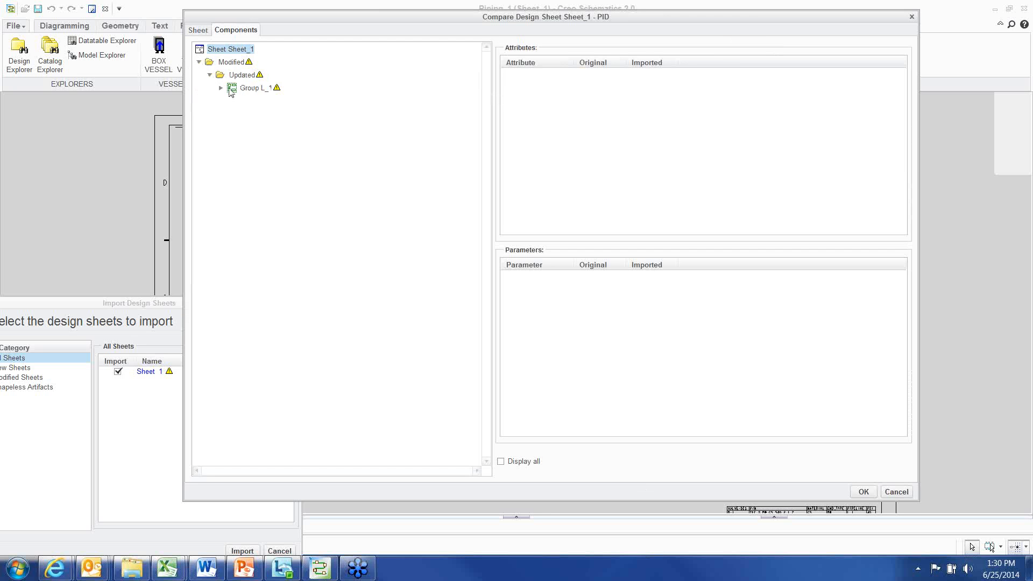
pyautogui.click(220, 88)
pyautogui.click(256, 88)
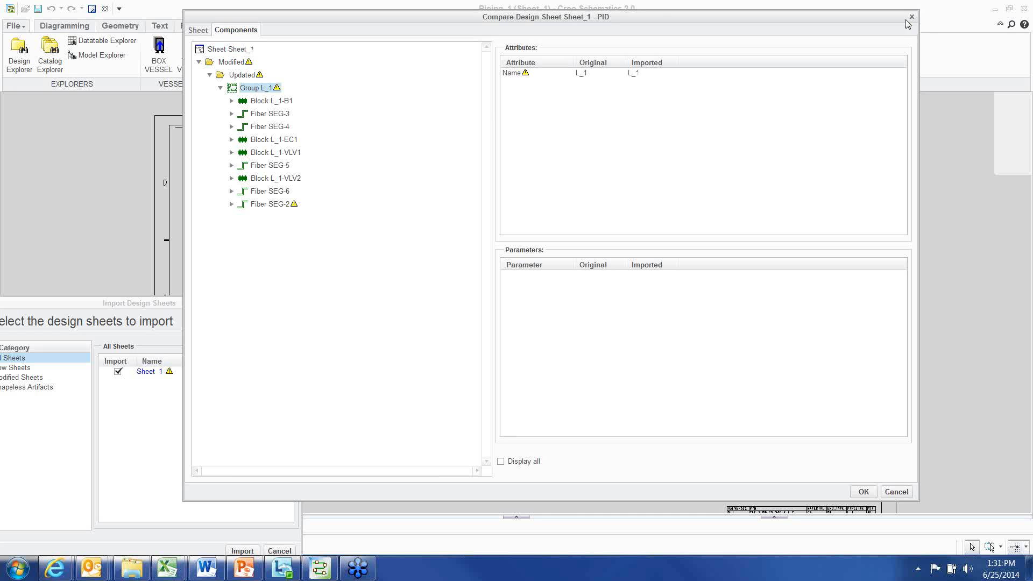
# Close the Sheet_1 comparison and complete the import of the selected design sheet
pyautogui.click(198, 30)
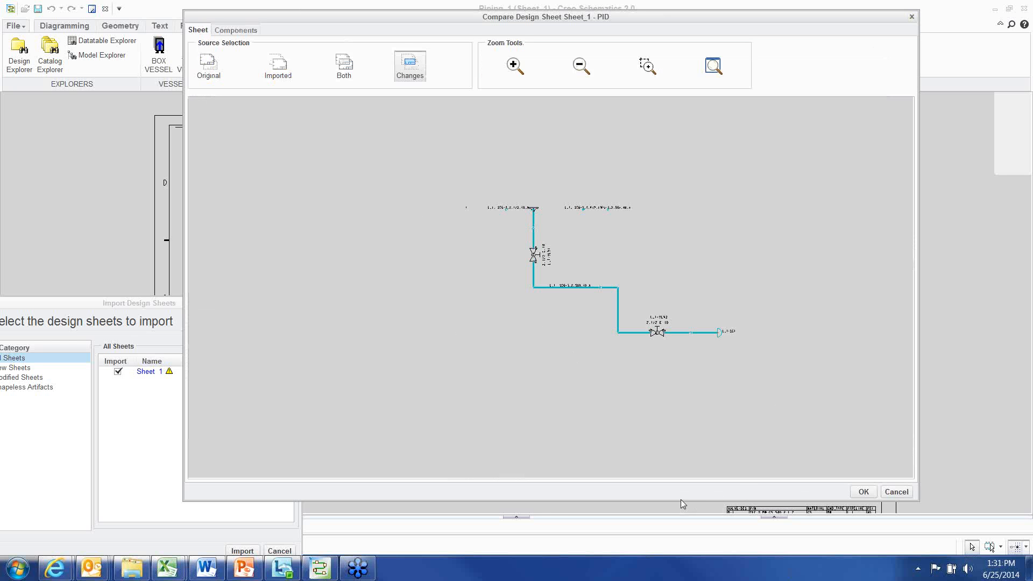
pyautogui.moveTo(683, 500); pyautogui.dragTo(685, 398)
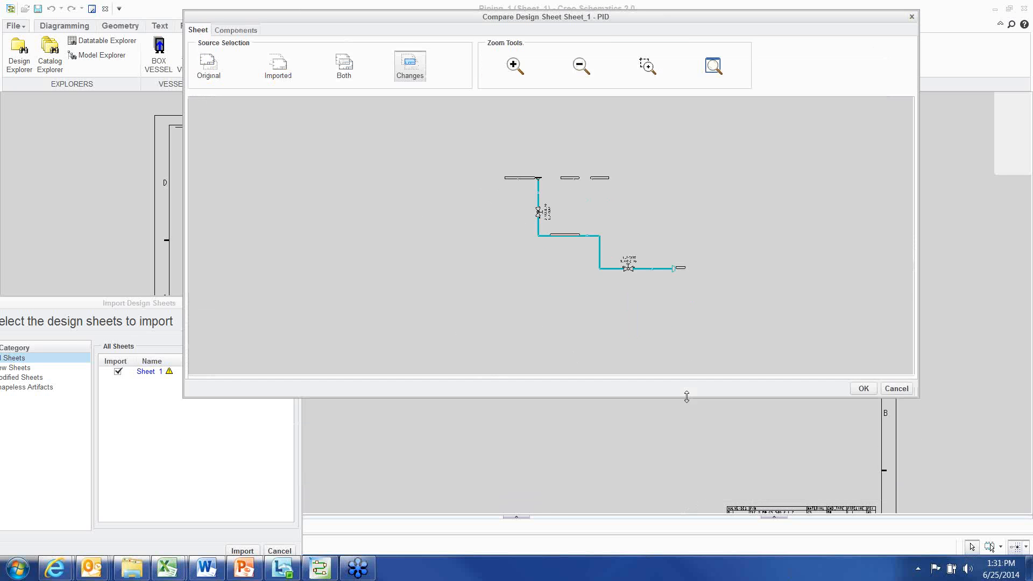
pyautogui.click(861, 386)
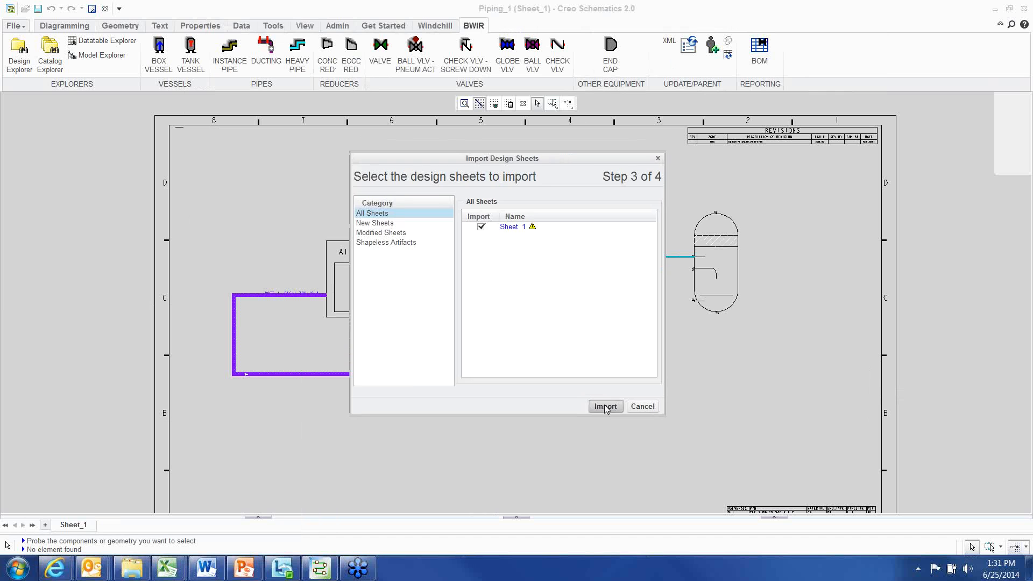
pyautogui.click(605, 405)
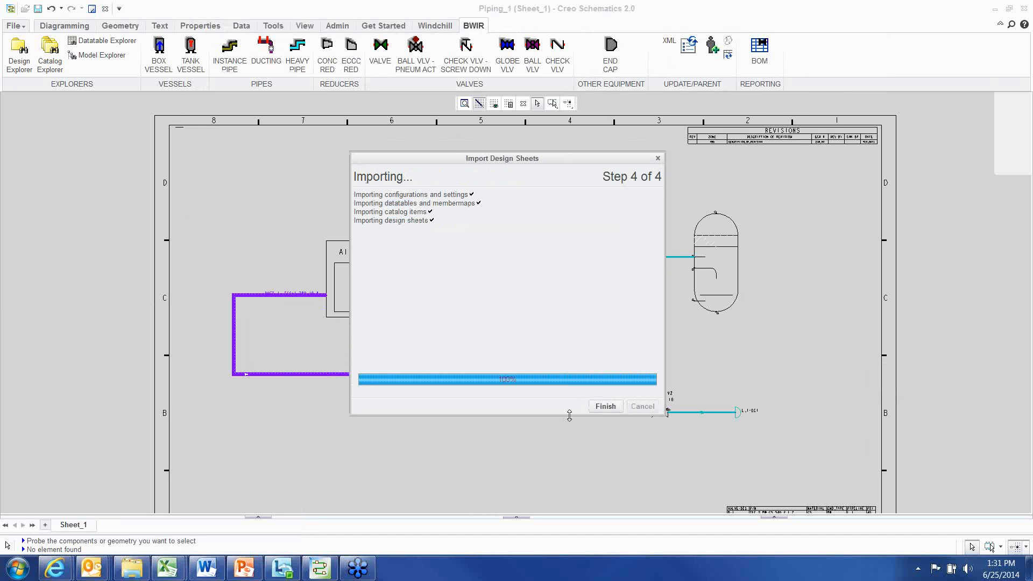
pyautogui.click(604, 407)
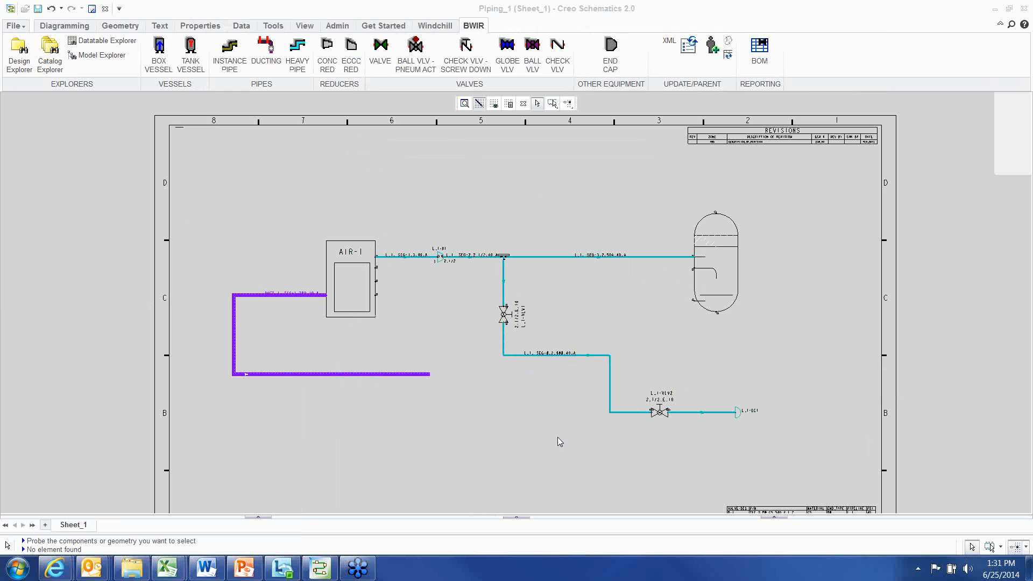
# Inspect the updated piping diagram on the sheet, selecting the AIR-1 block
pyautogui.moveTo(543, 405); pyautogui.dragTo(532, 399, button='middle')
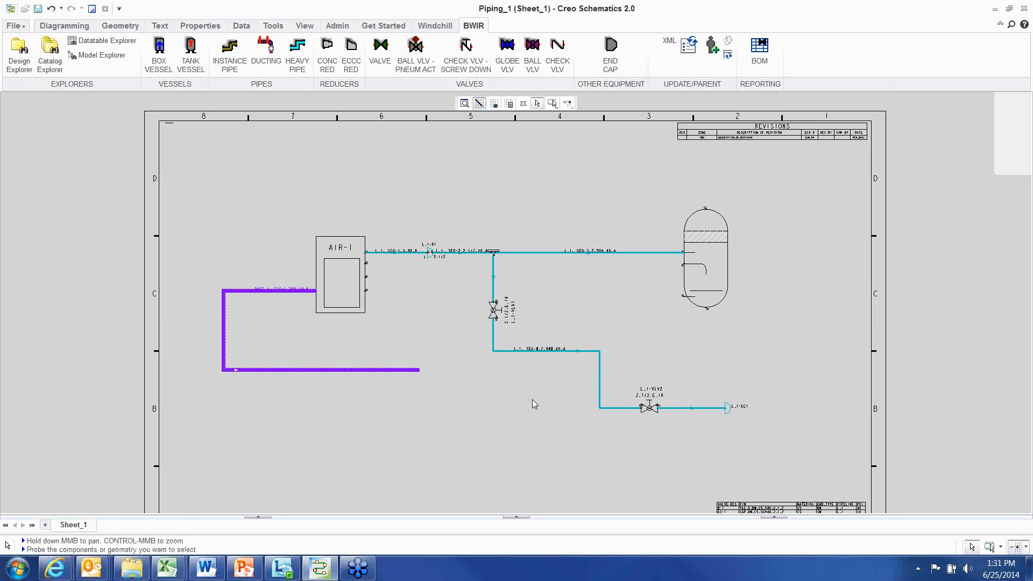
pyautogui.click(773, 290)
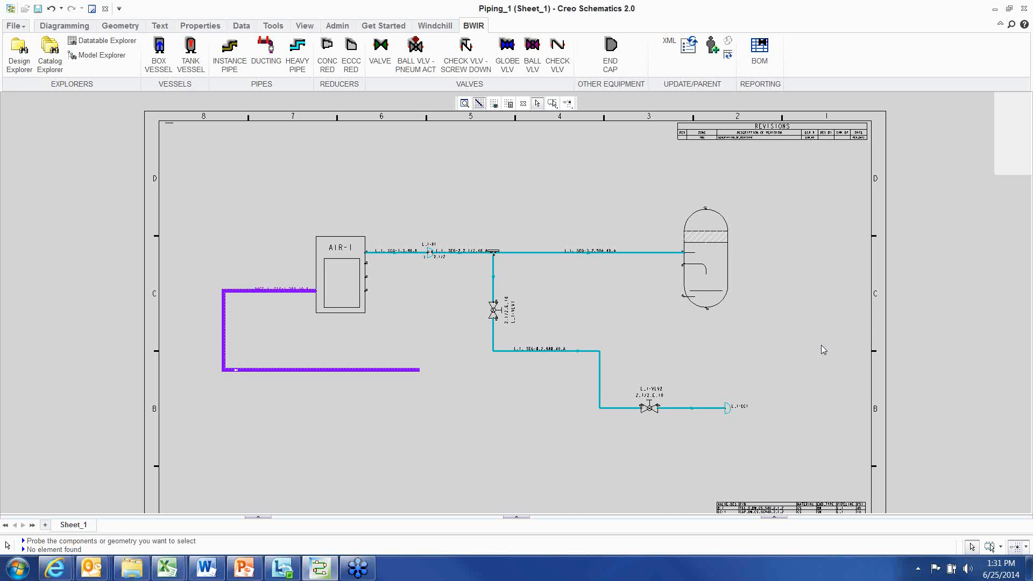
pyautogui.hotkey('alt', 'Tab')
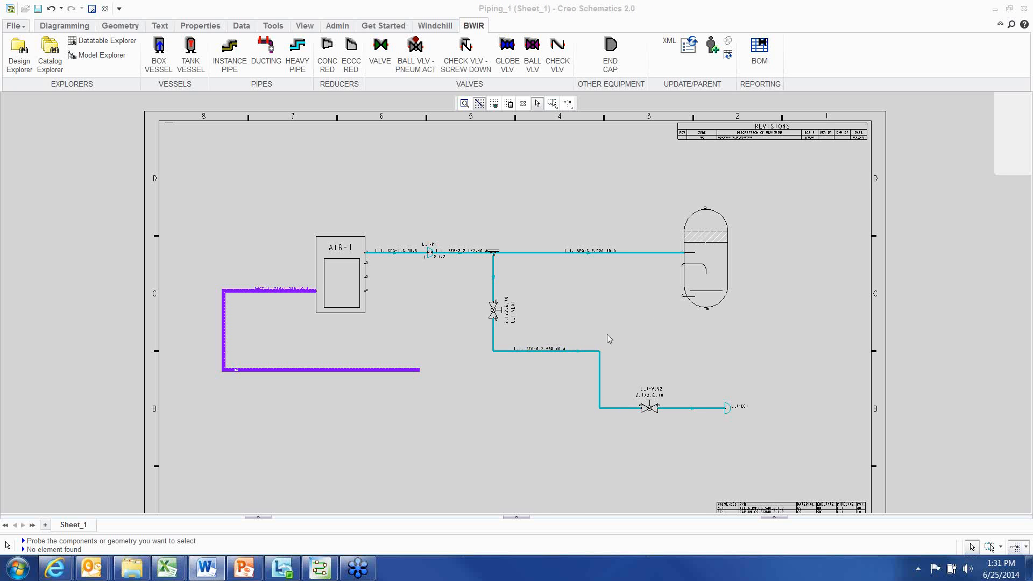
pyautogui.moveTo(607, 338); pyautogui.dragTo(592, 320, button='middle')
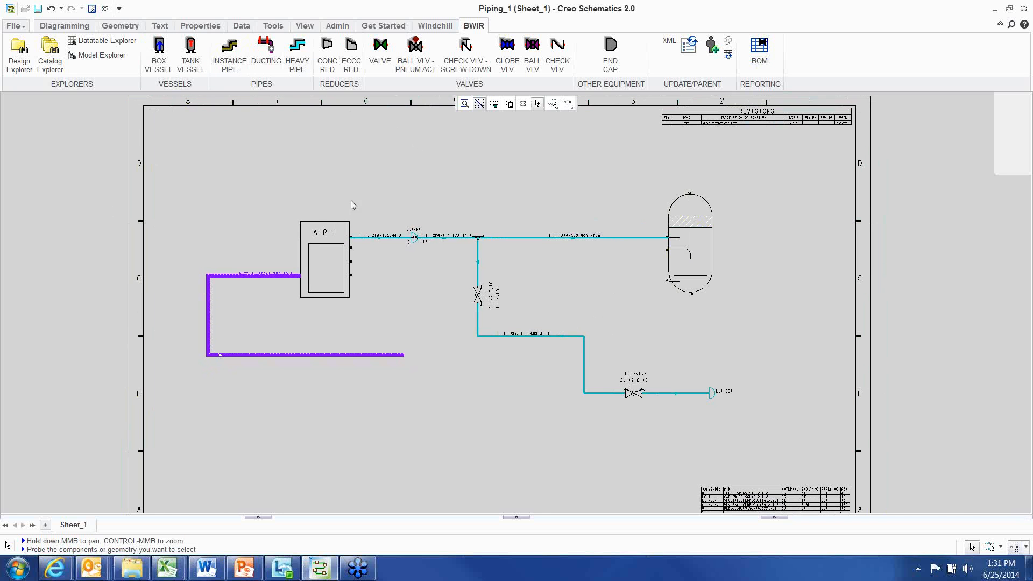
pyautogui.click(317, 223)
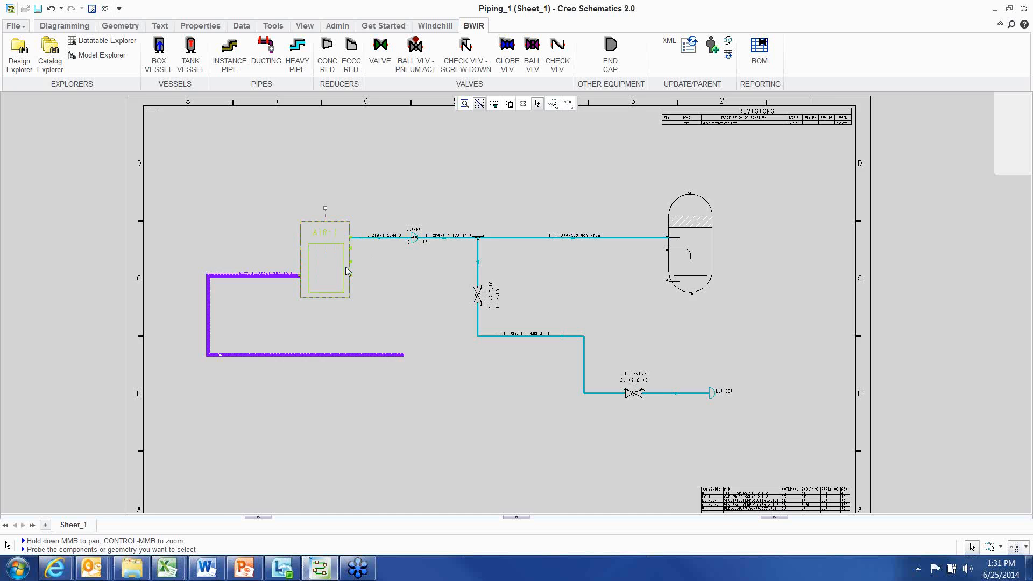
pyautogui.scroll(2, 346, 266)
pyautogui.scroll(1, 347, 271)
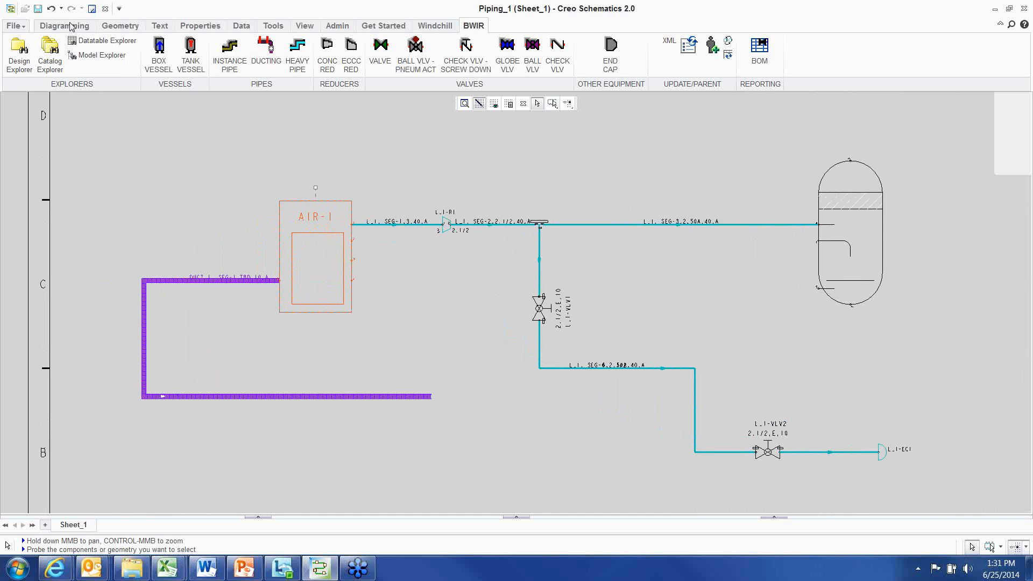
# Open the Datatable Explorer and review the valves_dt datatable under PIPING_FITTINGS > VALVES_DT, then close it
pyautogui.click(89, 42)
pyautogui.click(112, 306)
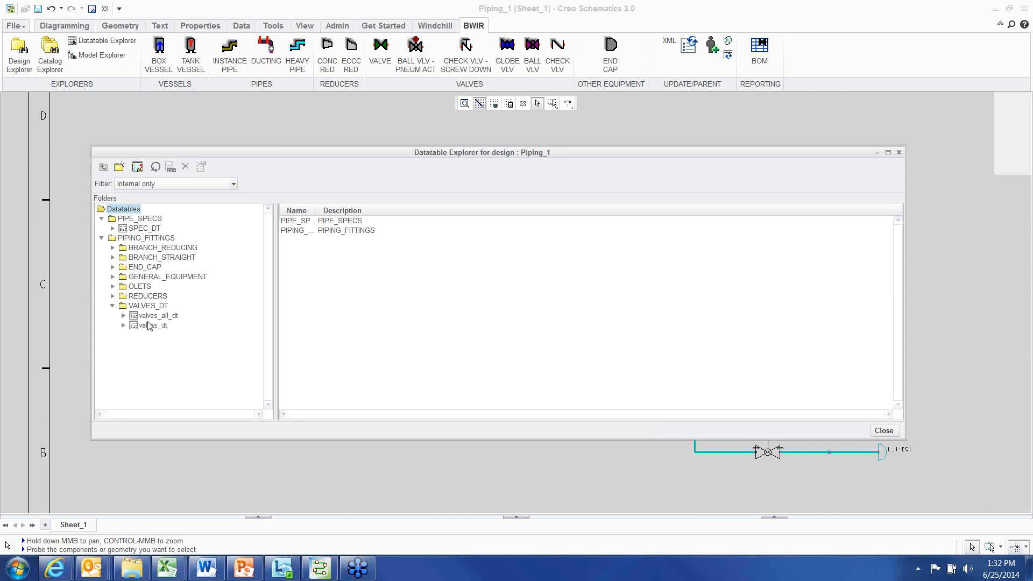
pyautogui.click(152, 326)
pyautogui.moveTo(360, 210); pyautogui.dragTo(448, 213)
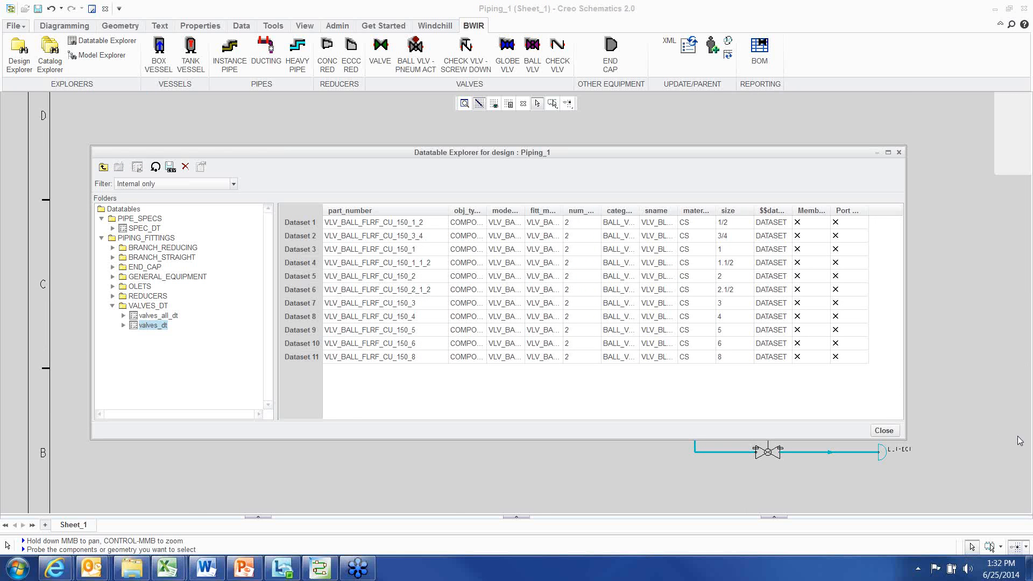
pyautogui.click(885, 431)
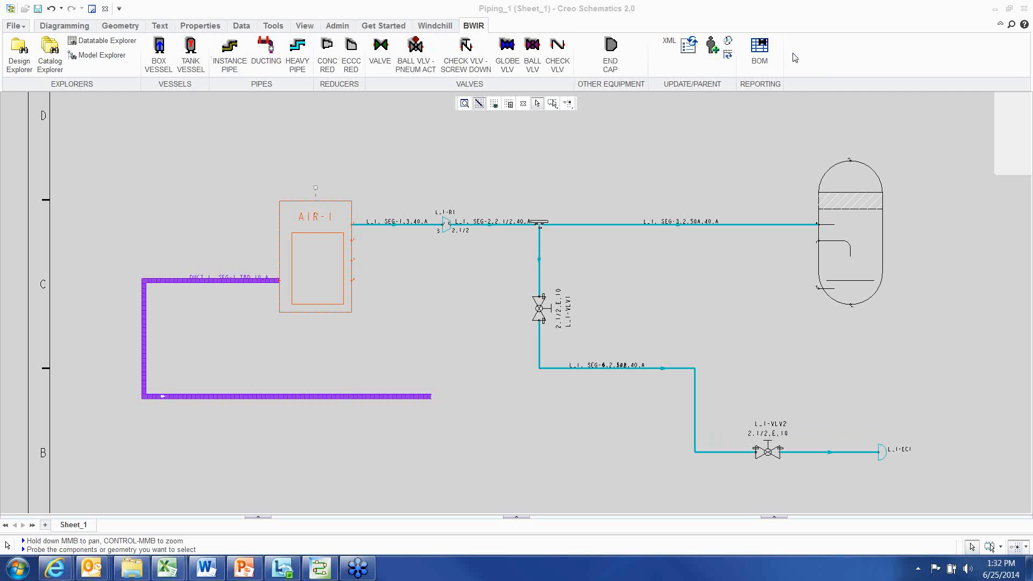
pyautogui.click(436, 26)
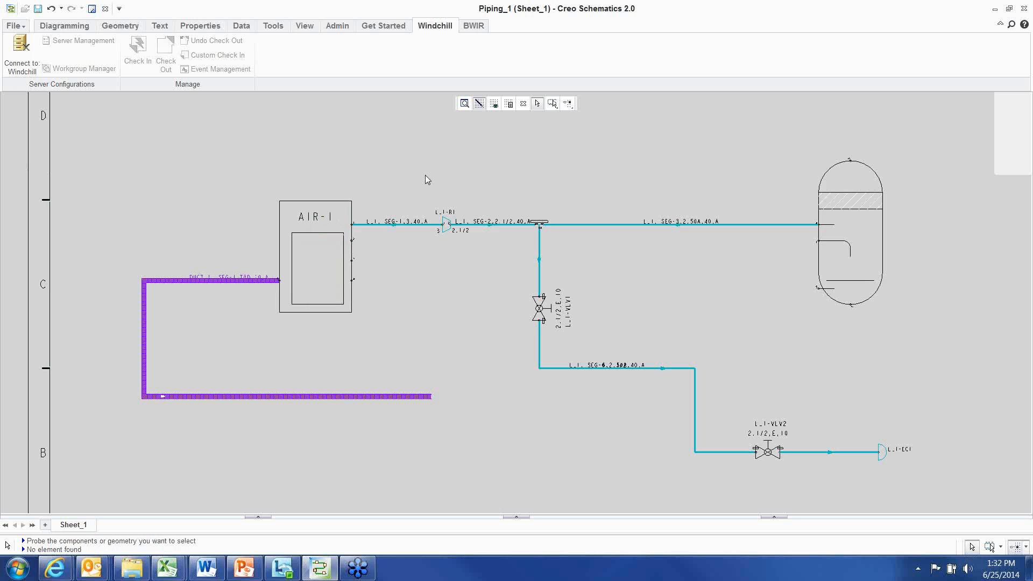
pyautogui.moveTo(422, 181)
pyautogui.mouseDown(button='middle')
pyautogui.moveTo(412, 184)
pyautogui.moveTo(429, 175)
pyautogui.mouseUp(button='middle')
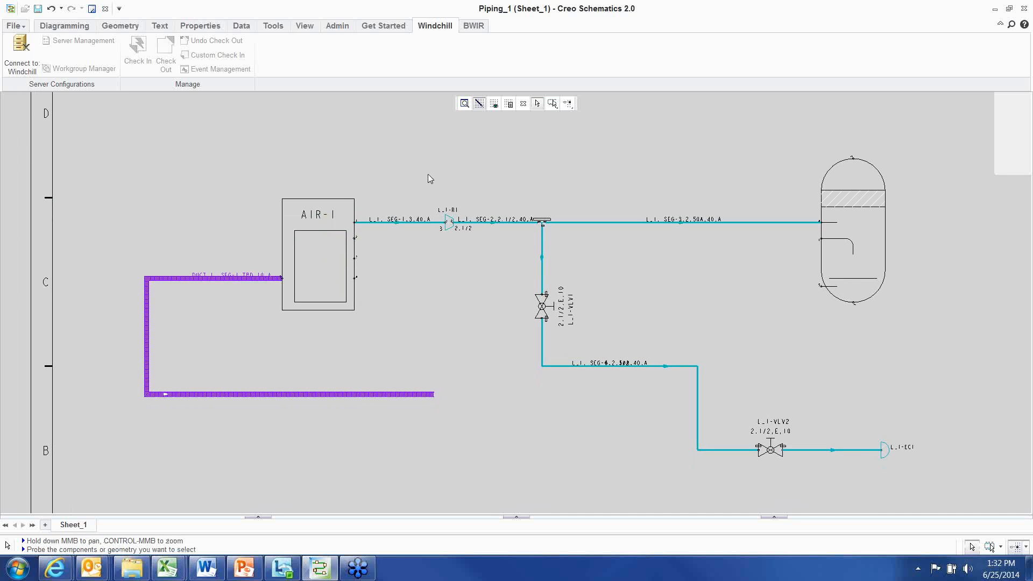
pyautogui.click(475, 27)
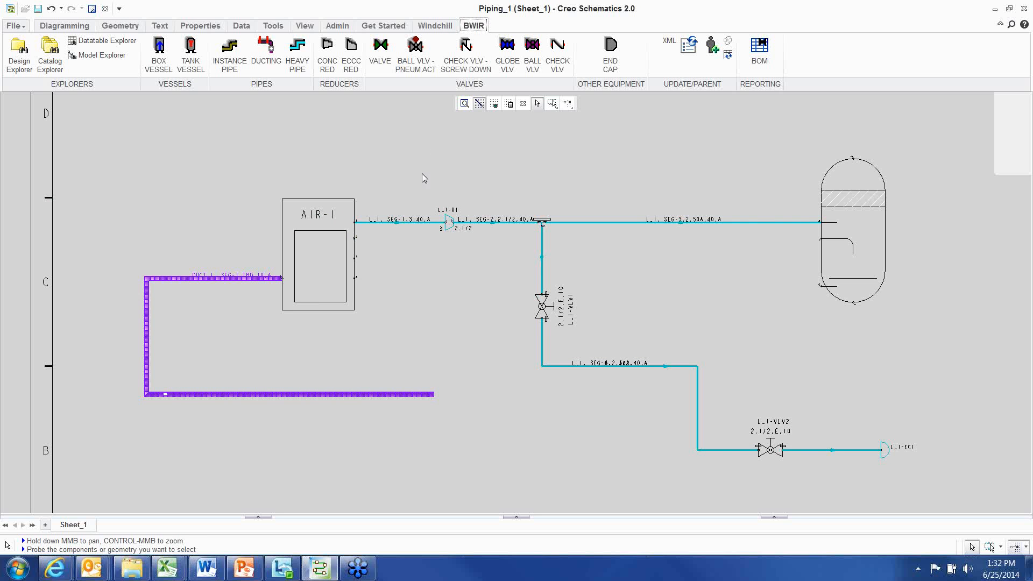
pyautogui.moveTo(422, 177); pyautogui.dragTo(413, 166, button='middle')
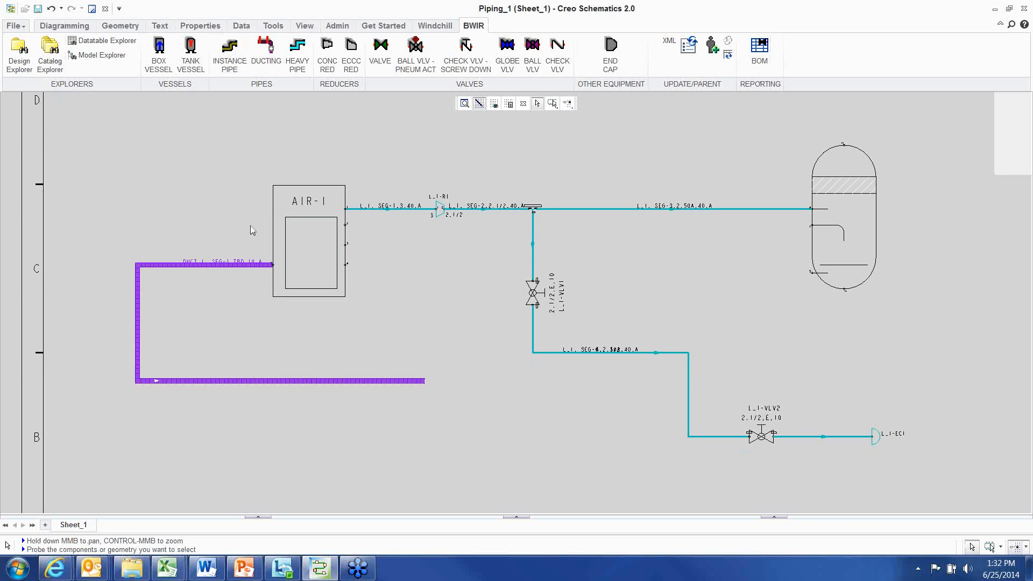
# Examine the imported diagram's valves and pipe segments, selecting the L_1-VLV1 valve while zooming around the sheet
pyautogui.scroll(7, 523, 308)
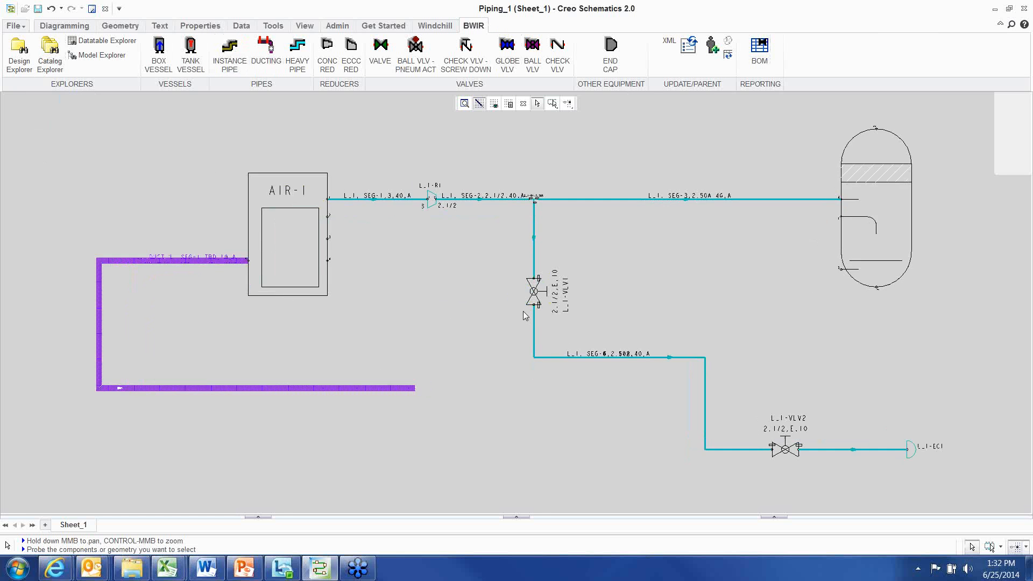
pyautogui.click(537, 287)
pyautogui.scroll(-4, 454, 330)
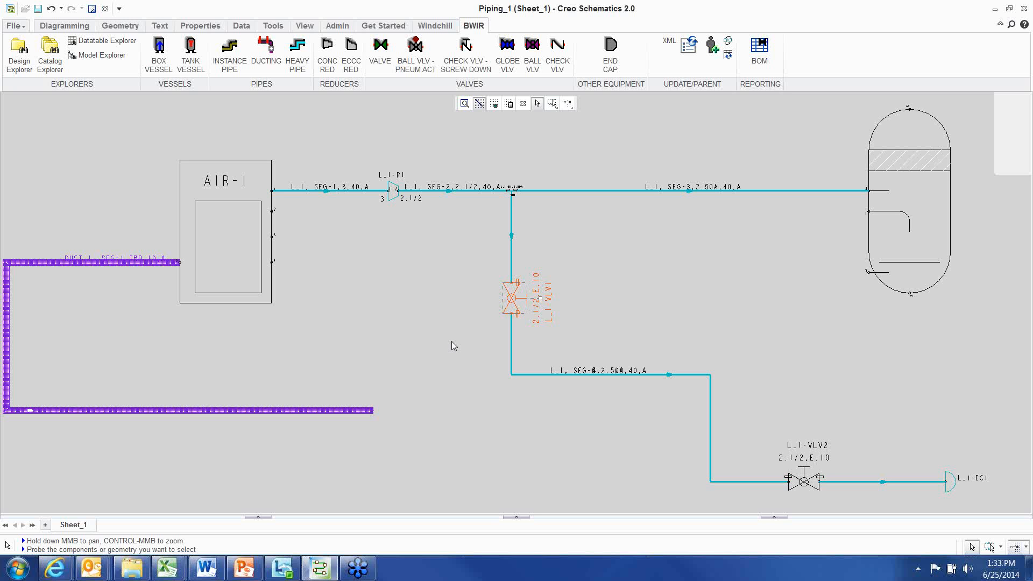
pyautogui.scroll(-1, 456, 344)
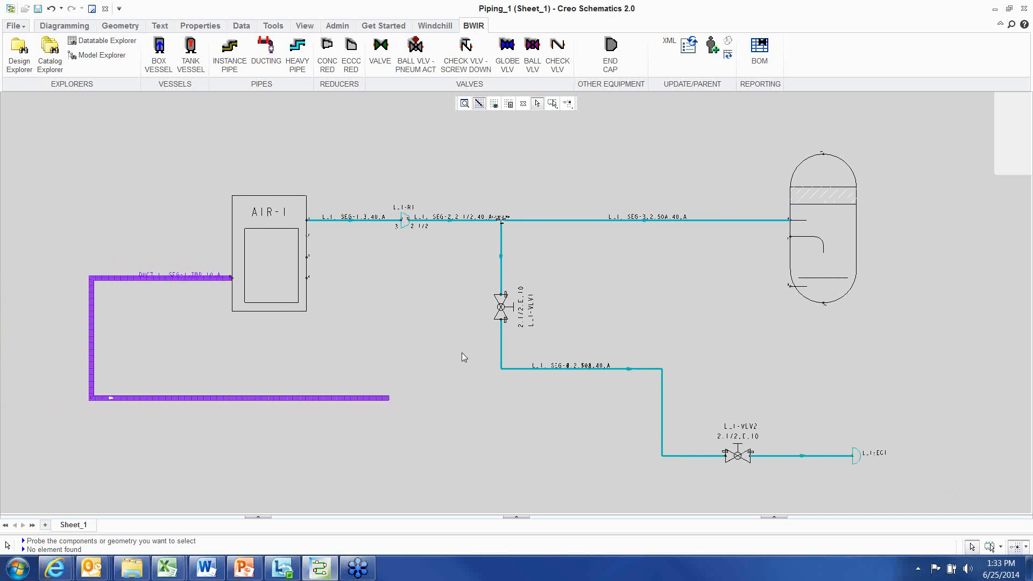
pyautogui.moveTo(458, 331)
pyautogui.mouseDown(button='middle')
pyautogui.moveTo(458, 321)
pyautogui.moveTo(431, 320)
pyautogui.moveTo(440, 337)
pyautogui.mouseUp(button='middle')
pyautogui.scroll(-2, 457, 322)
pyautogui.scroll(2, 432, 322)
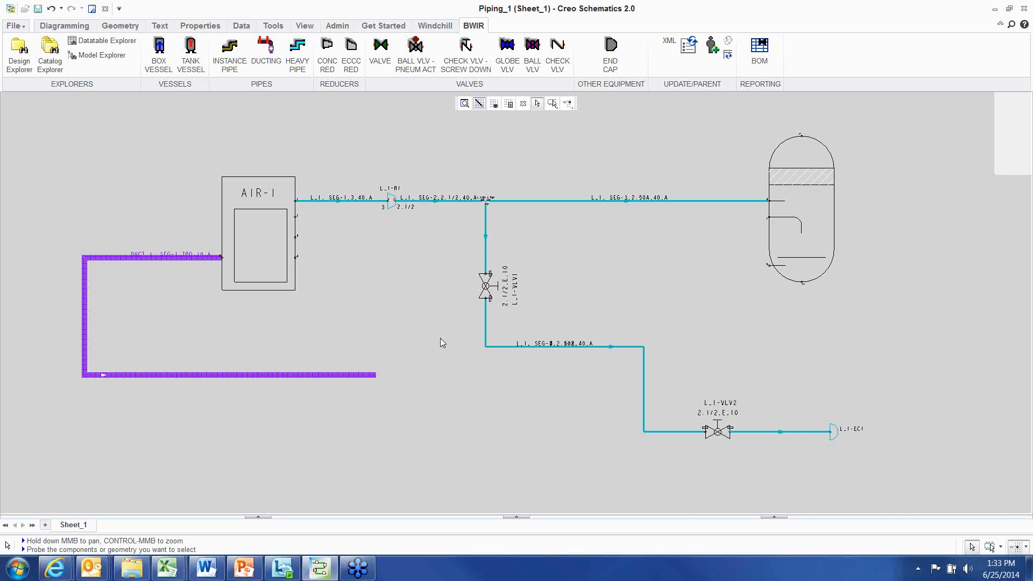
pyautogui.scroll(-3, 440, 339)
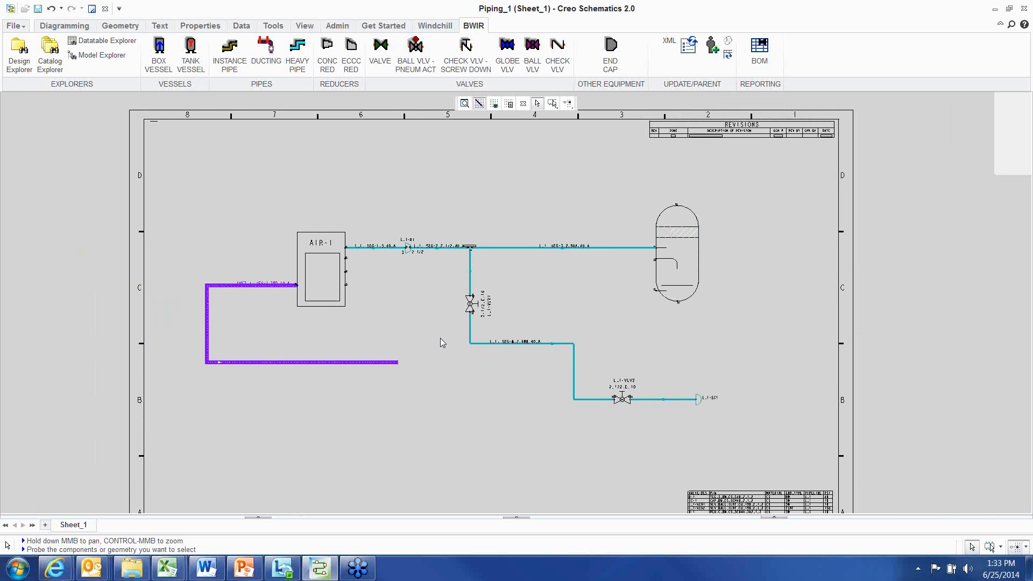
pyautogui.moveTo(440, 338)
pyautogui.mouseDown(button='middle')
pyautogui.moveTo(431, 323)
pyautogui.moveTo(439, 329)
pyautogui.mouseUp(button='middle')
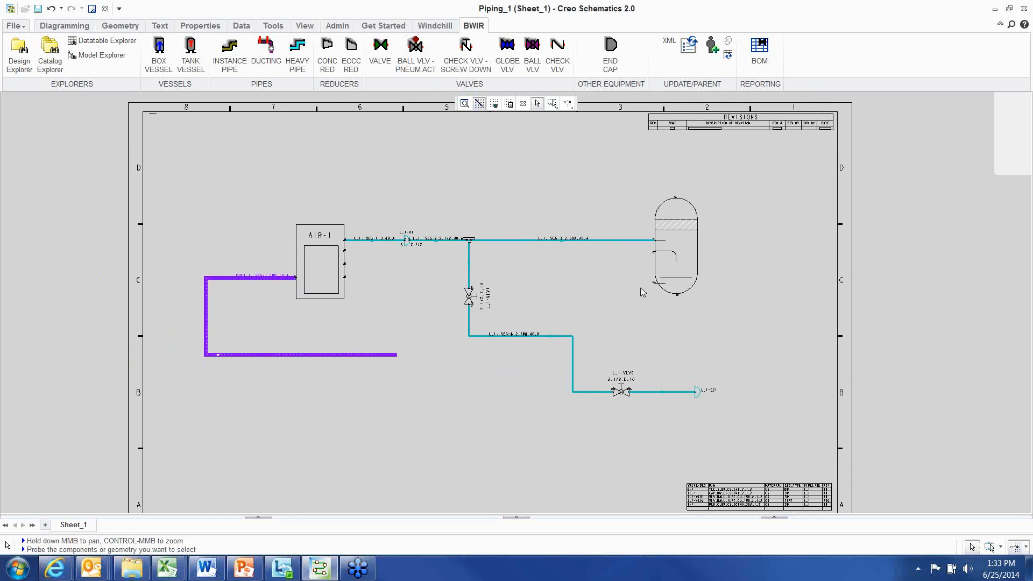
pyautogui.click(1024, 25)
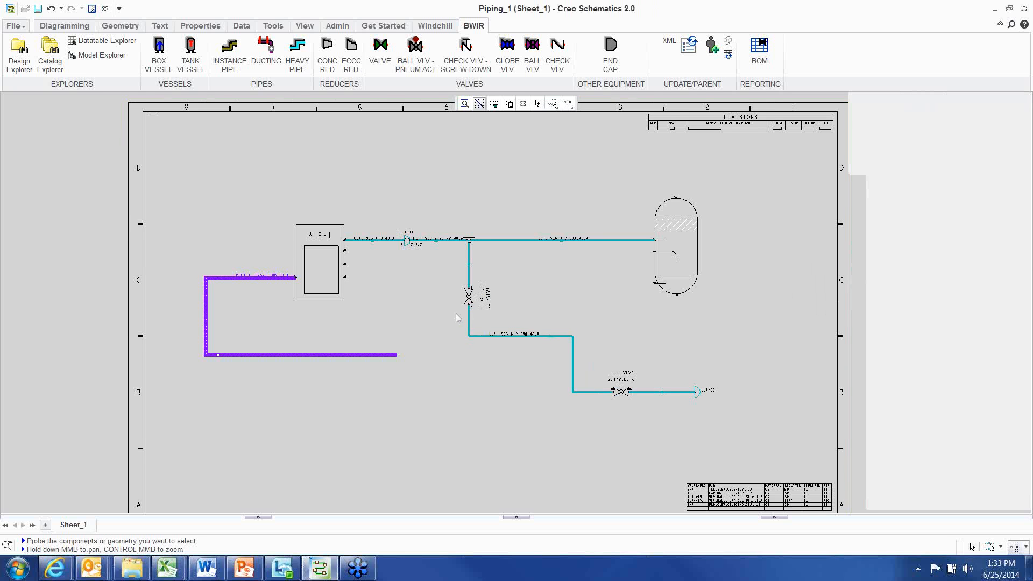
pyautogui.moveTo(466, 327); pyautogui.dragTo(434, 286, button='middle')
pyautogui.scroll(-2, 451, 314)
pyautogui.scroll(-1, 449, 303)
pyautogui.scroll(1, 436, 291)
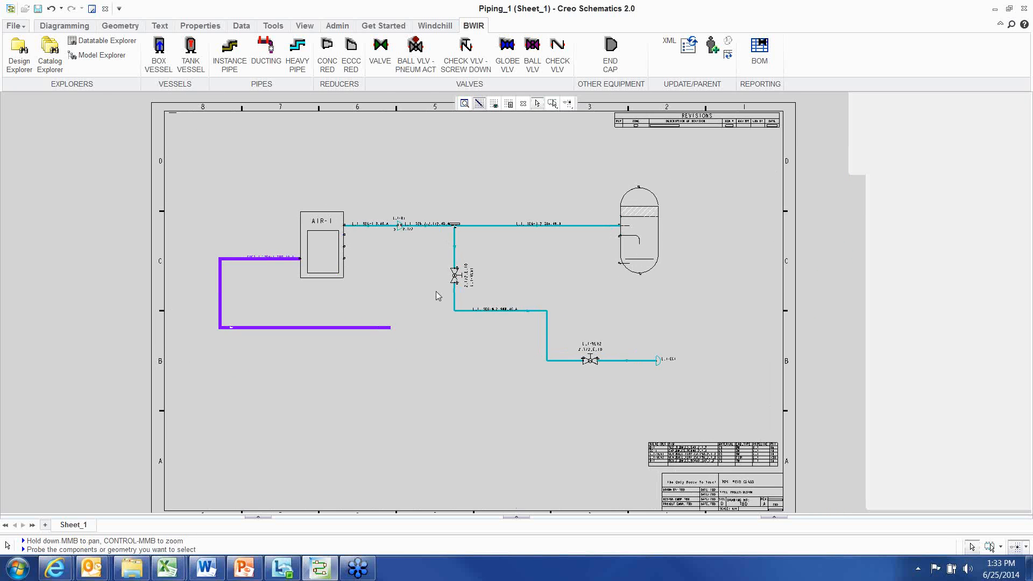